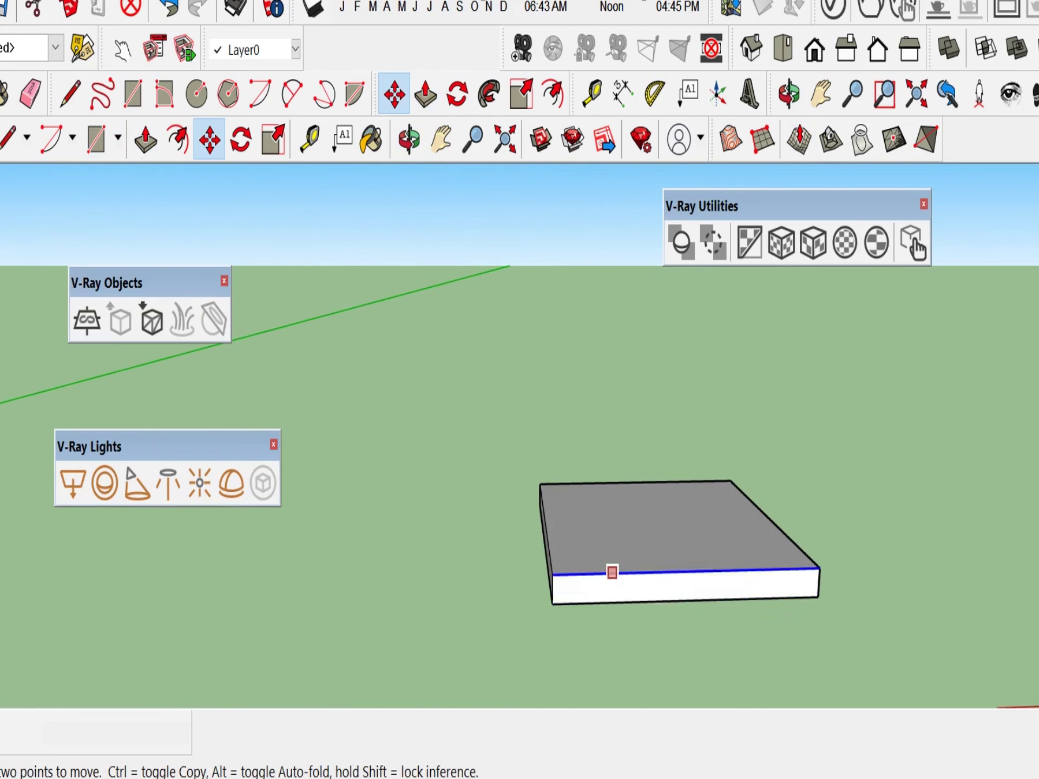
key("ctrl")
left_click(617, 551)
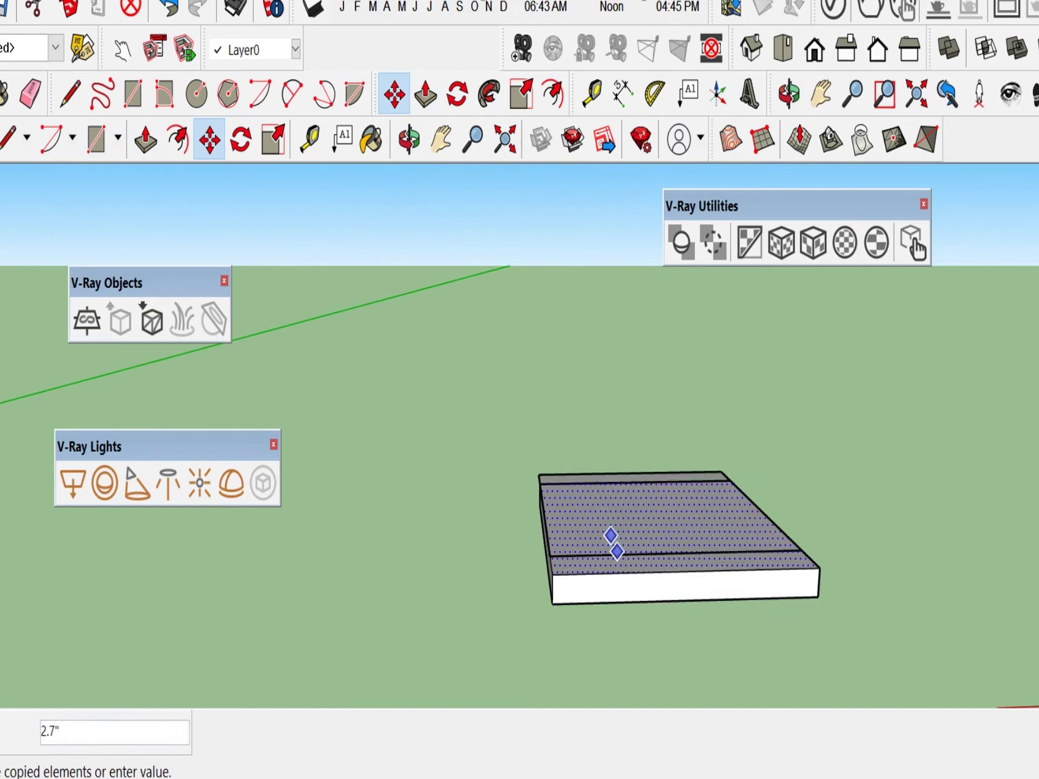
key("Escape")
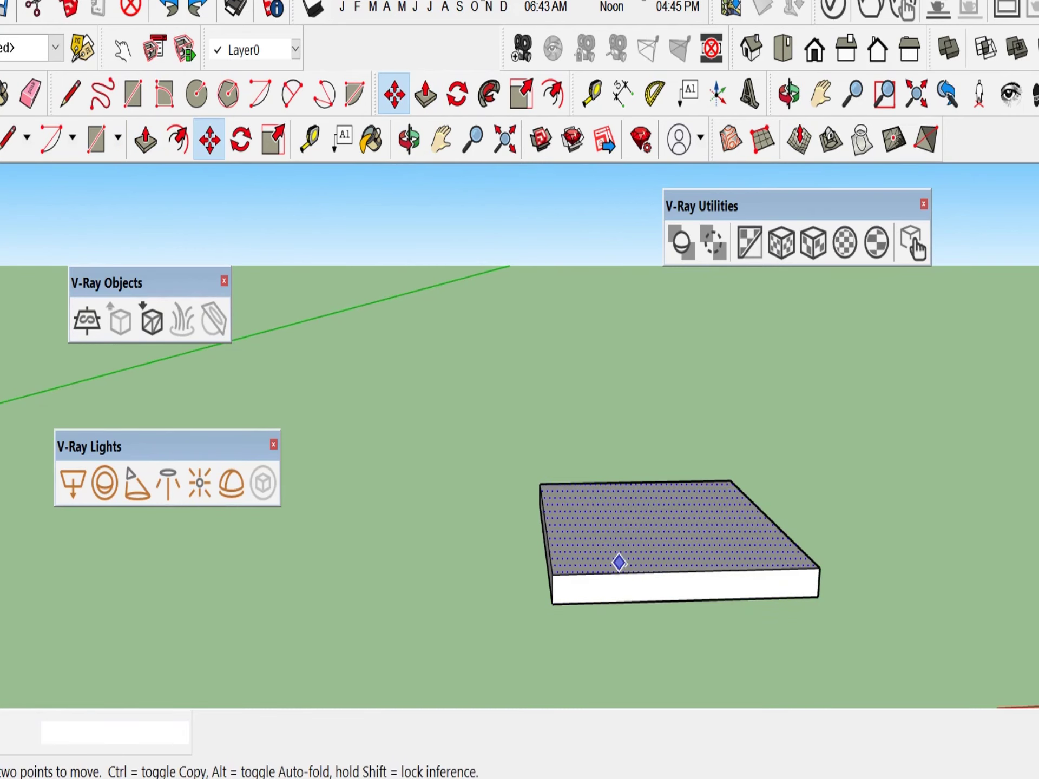
- Pull the slab's top face up about 1.7" as a separate layer with a new starting face
key("p")
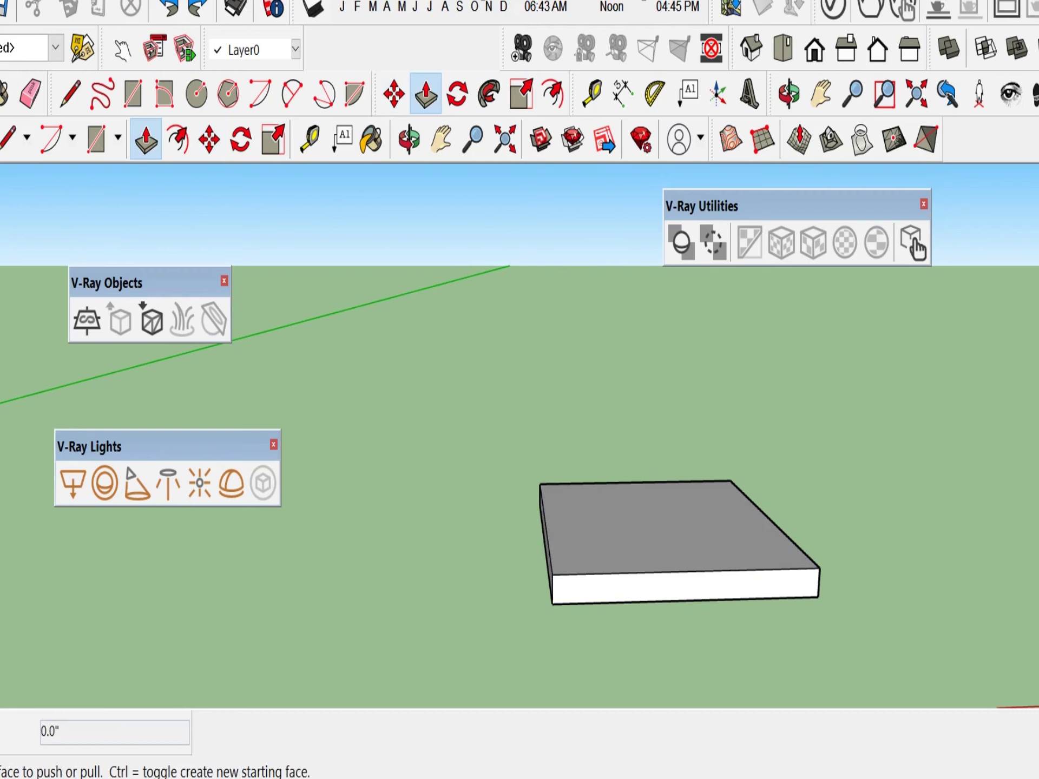
key("ctrl")
left_click(671, 533)
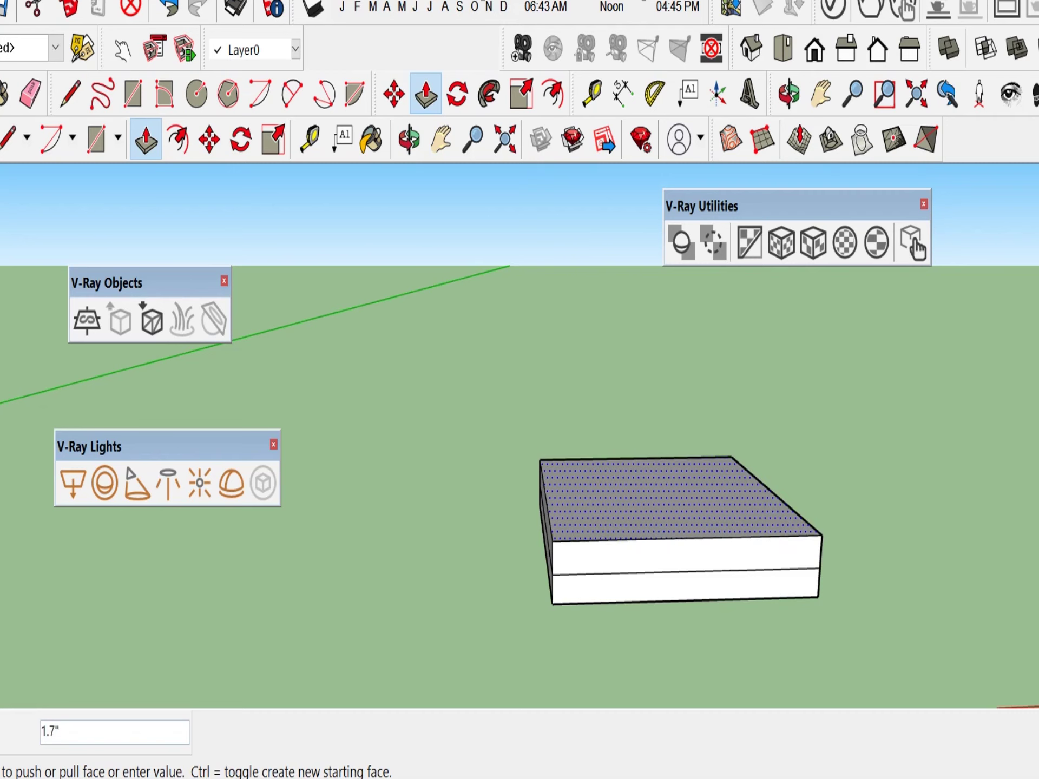
left_click(674, 502)
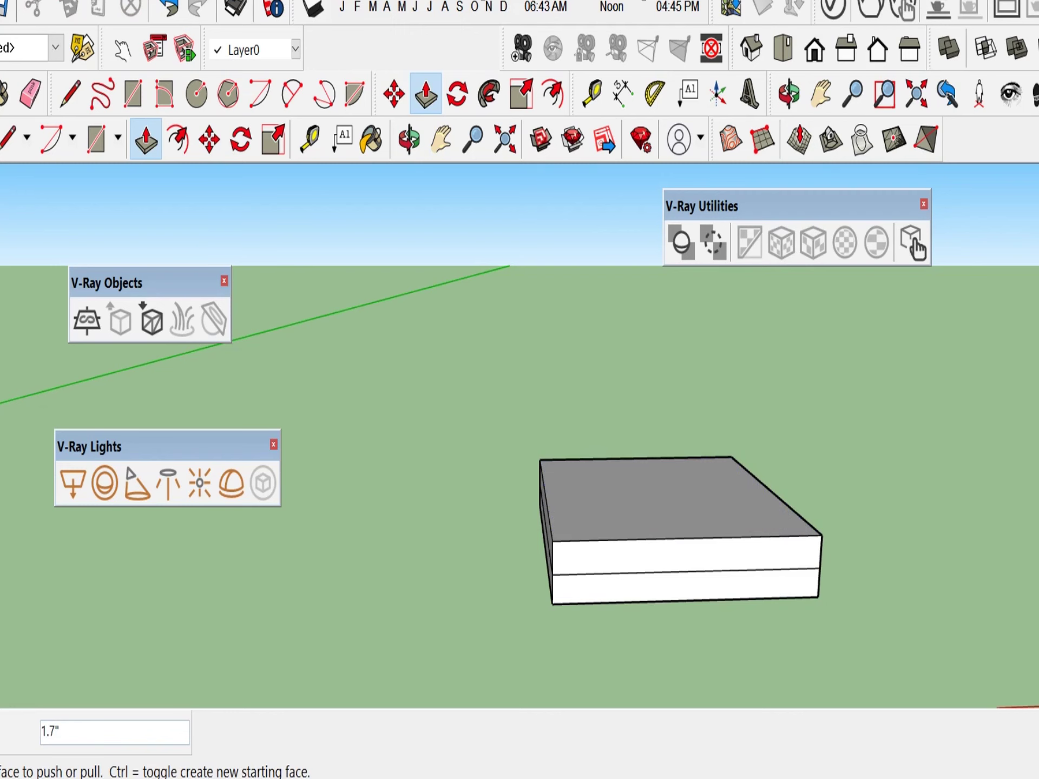
- Try to scale the upper layer's top face from one corner, and undo the scaling
left_click(520, 94)
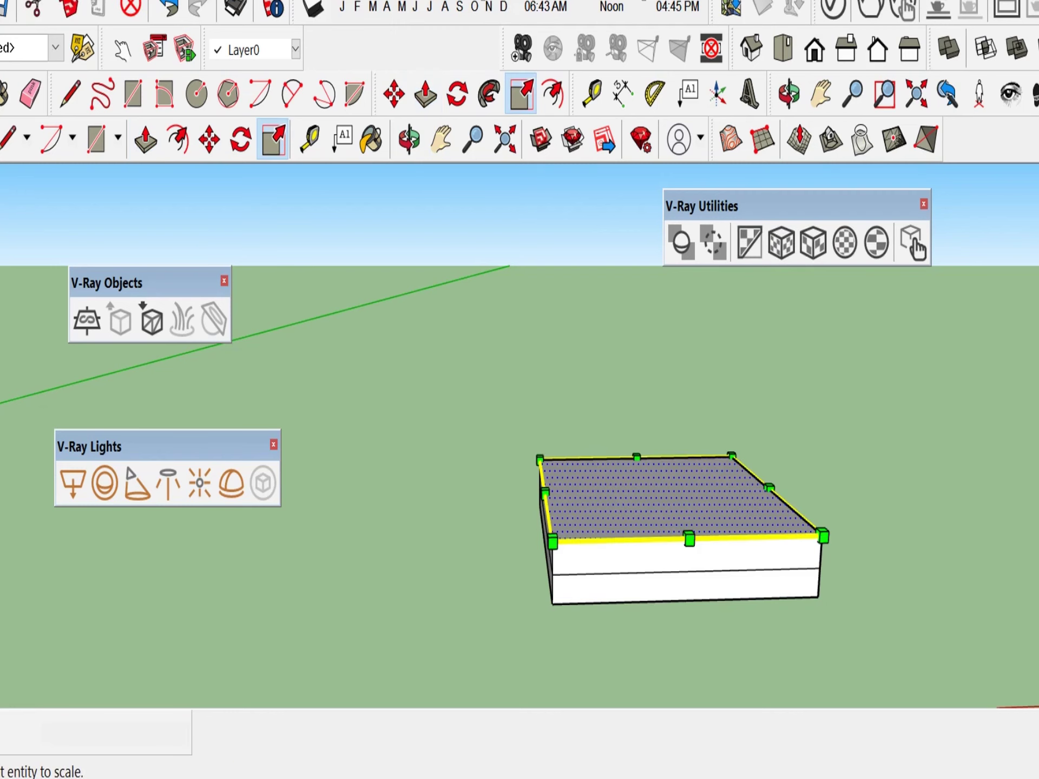
left_click(673, 502)
left_click_drag(822, 536, 842, 540)
key("ctrl+z")
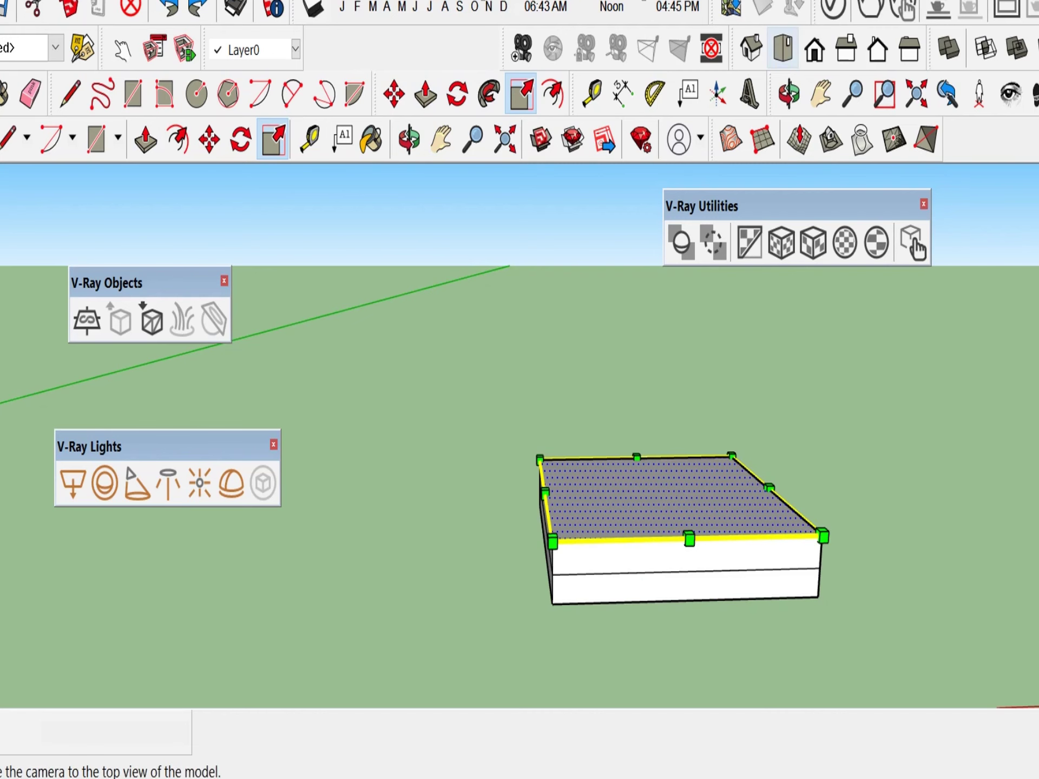
- From the top view, try to scale the face about its center, and undo back to the single slab
left_click(783, 48)
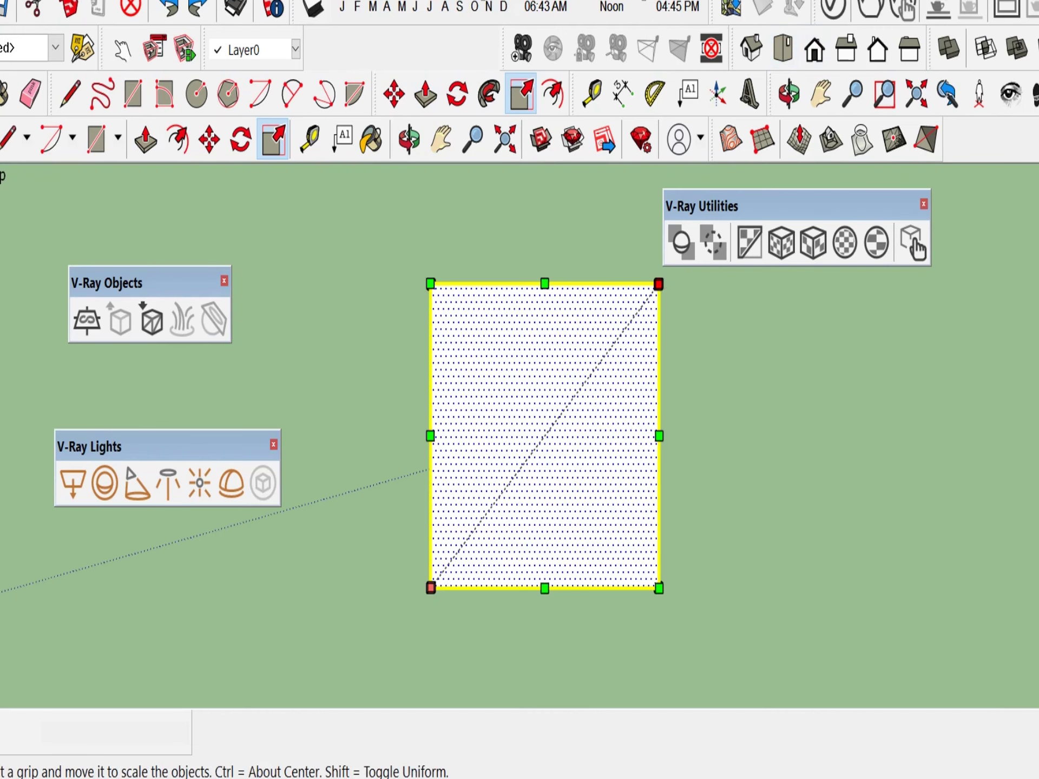
left_click(658, 284)
key("ctrl")
key("ctrl+z")
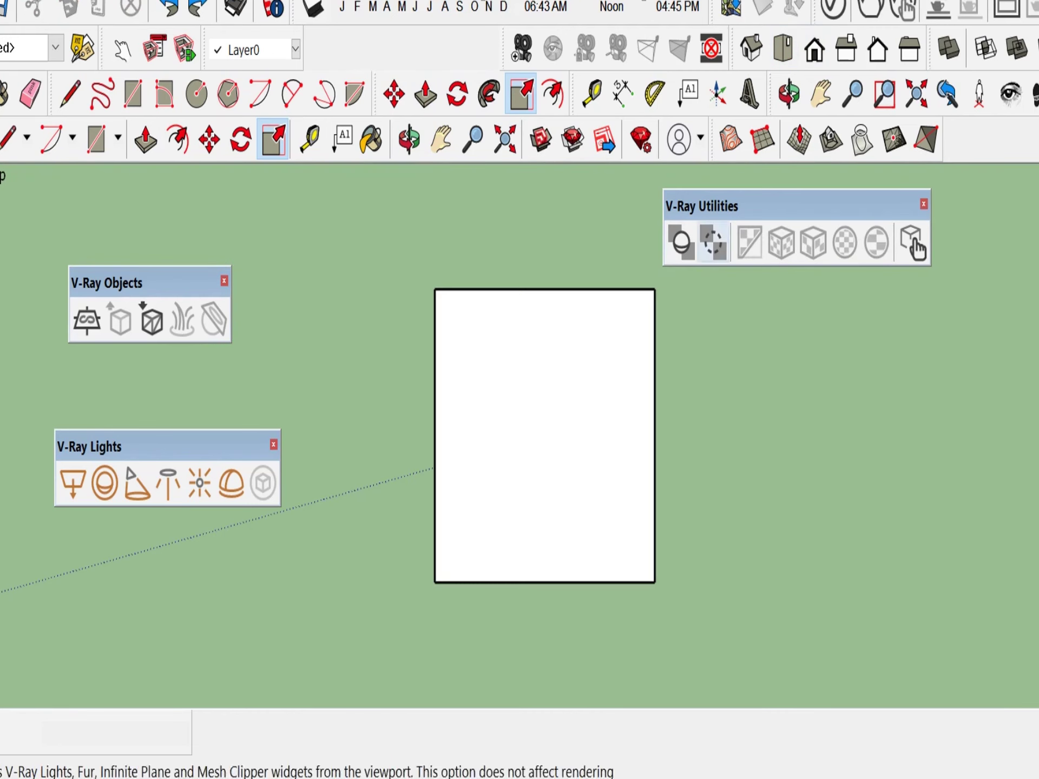
- Move the V-Ray Utilities toolbar away from the model and try scaling the slab's top face from its corners
left_click_drag(768, 206, 943, 198)
left_click(544, 436)
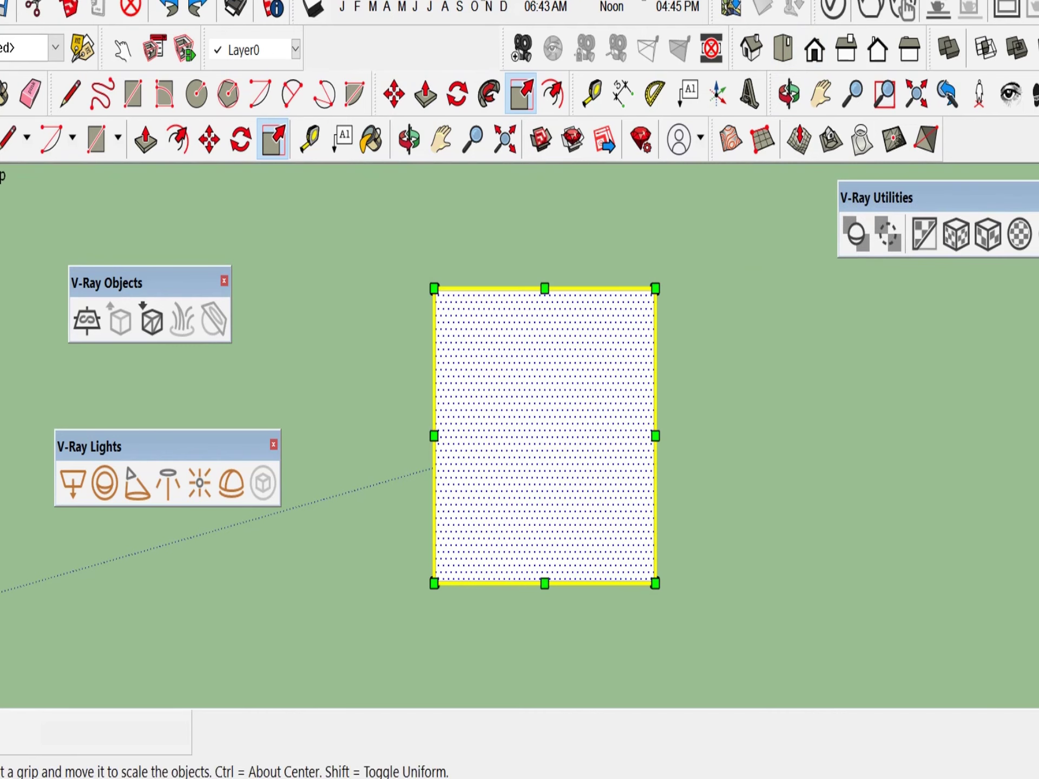
mouse_move(655, 289)
left_mouse_down()
mouse_move(682, 252)
mouse_move(654, 289)
left_mouse_up()
key("ctrl+z")
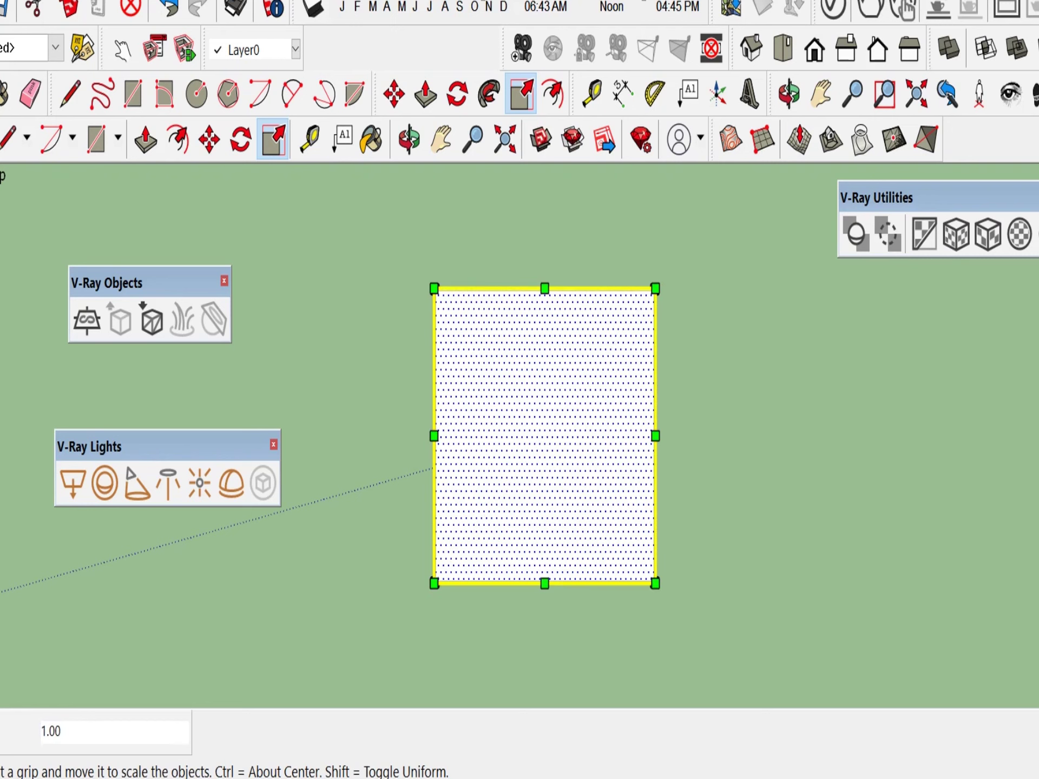
mouse_move(433, 289)
left_mouse_down()
mouse_move(434, 254)
mouse_move(434, 289)
mouse_move(396, 238)
mouse_move(434, 289)
left_mouse_up()
- Try pulling the slab's top face up about 4.2" without a new starting face, and undo the pull
middle_click_drag(466, 357, 525, 382)
key("space")
left_click(671, 347)
left_click(552, 438)
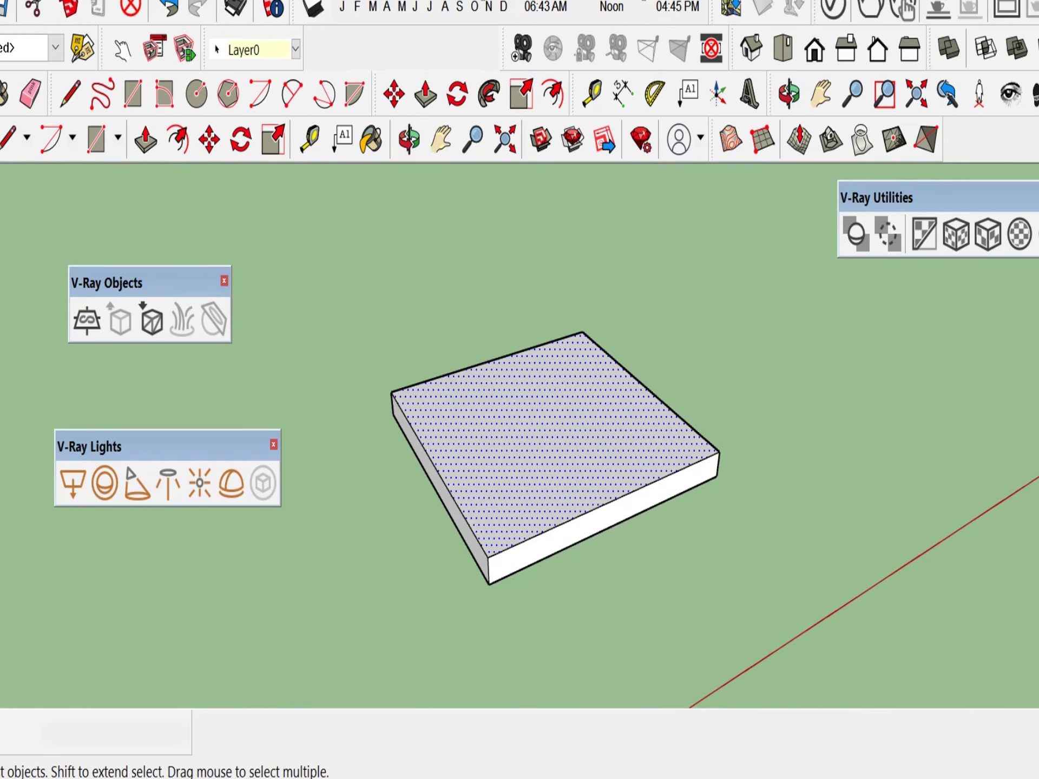
key("p")
left_click_drag(552, 438, 552, 369)
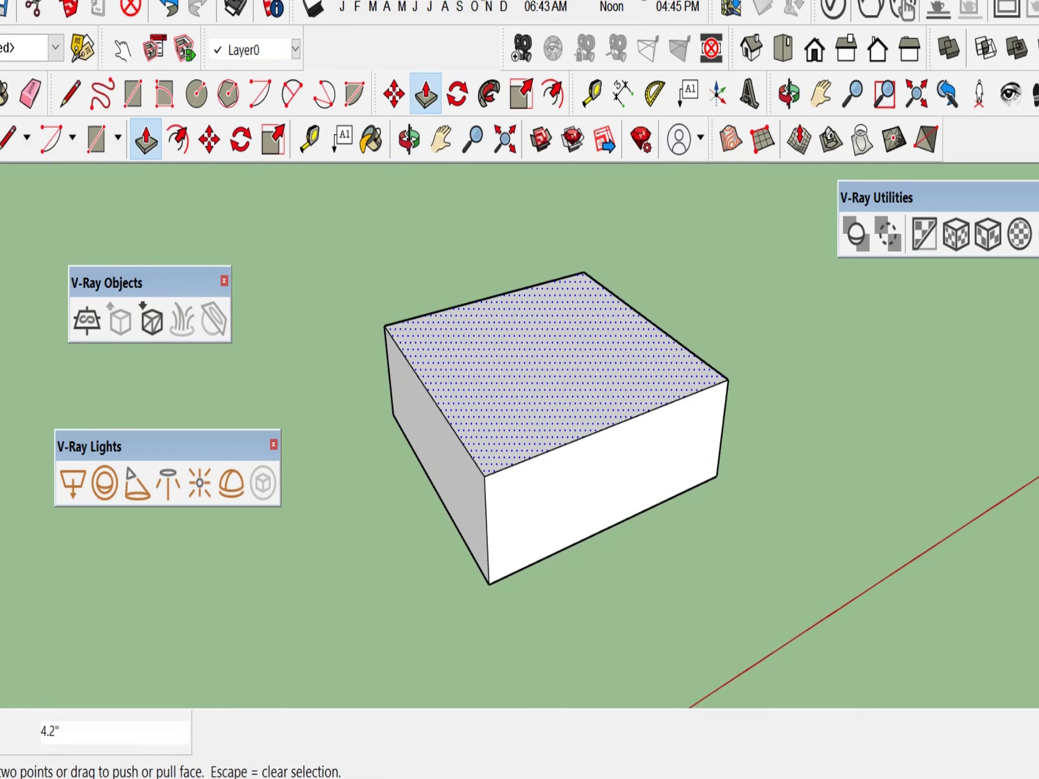
key("ctrl+z")
- Pull a new layer about 2.6" up from the slab's top face and offset its top outline inward about 1.3"
key("ctrl")
left_click_drag(552, 433, 551, 391)
key("f")
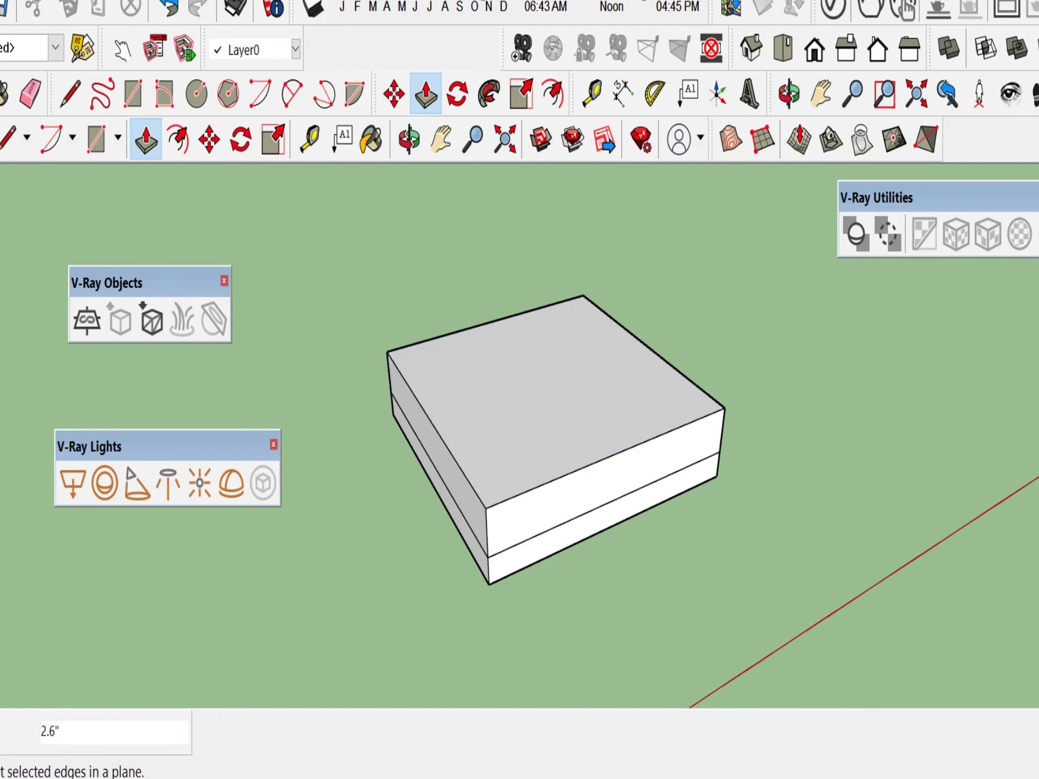
left_click(599, 460)
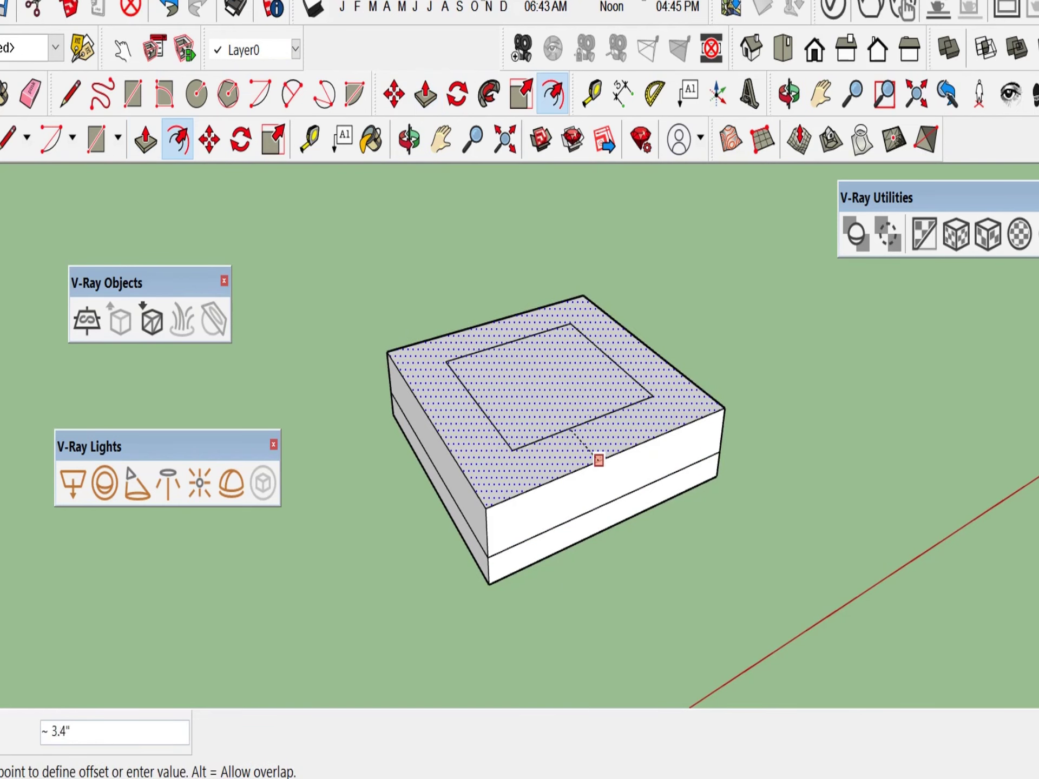
left_click(599, 460)
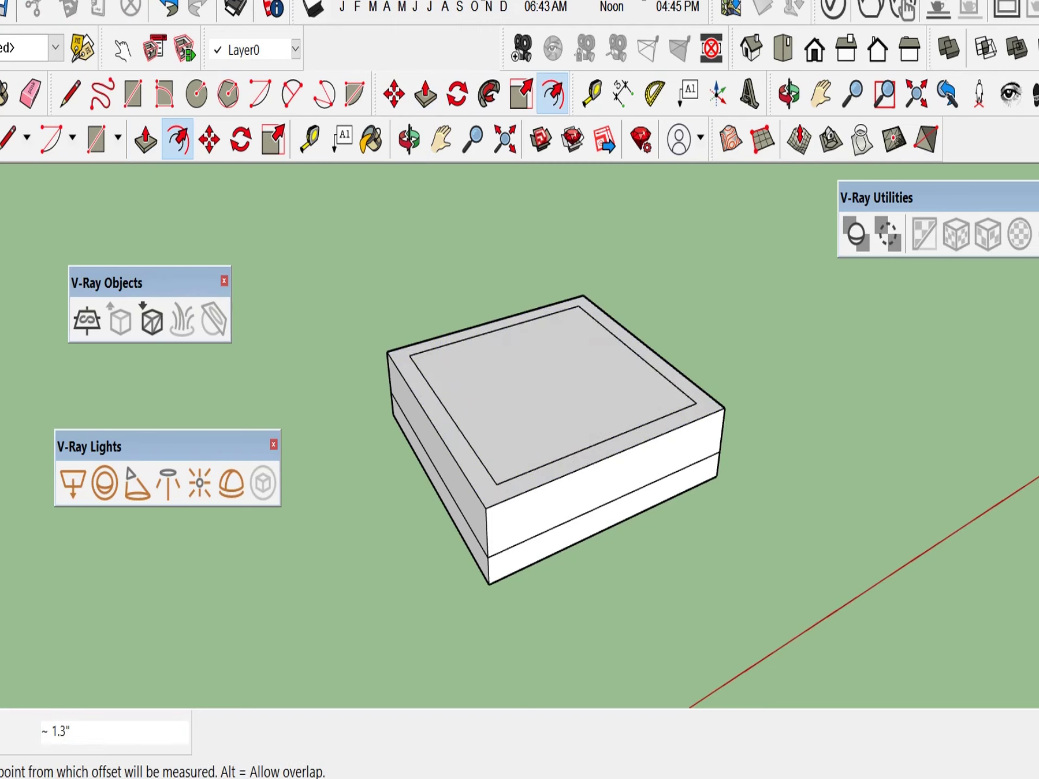
- Pull the inset top face up about 11.5" to form the main block
key("p")
left_click(552, 395)
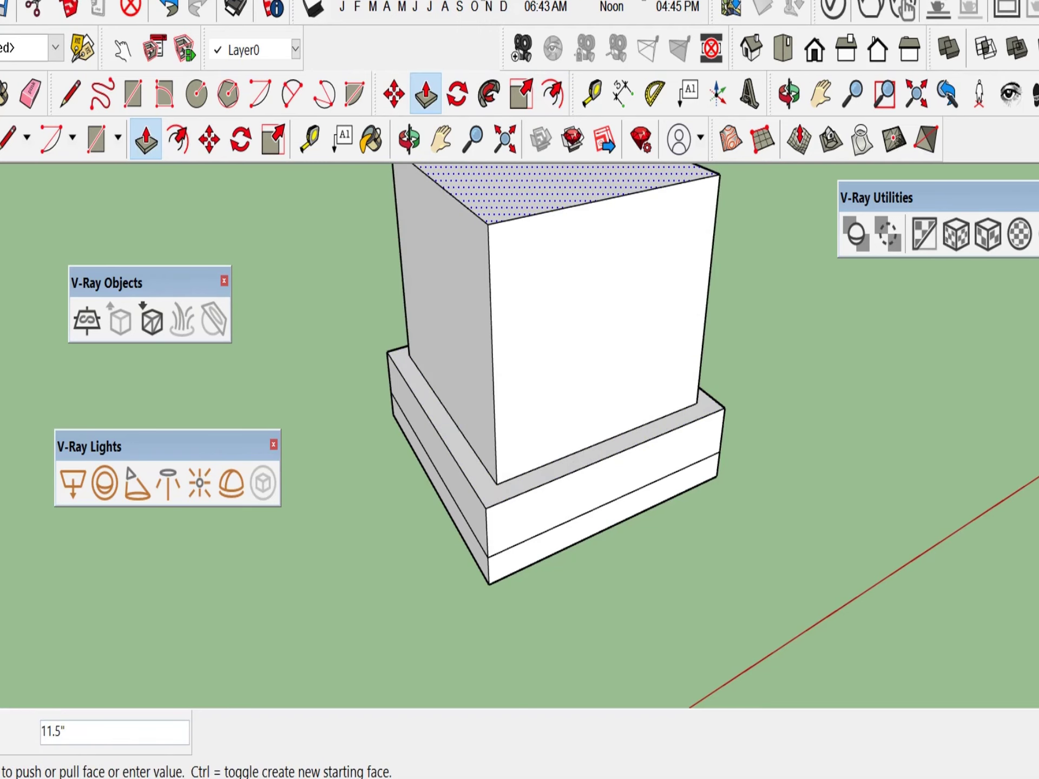
left_click(557, 198)
scroll(562, 493, "down", 4)
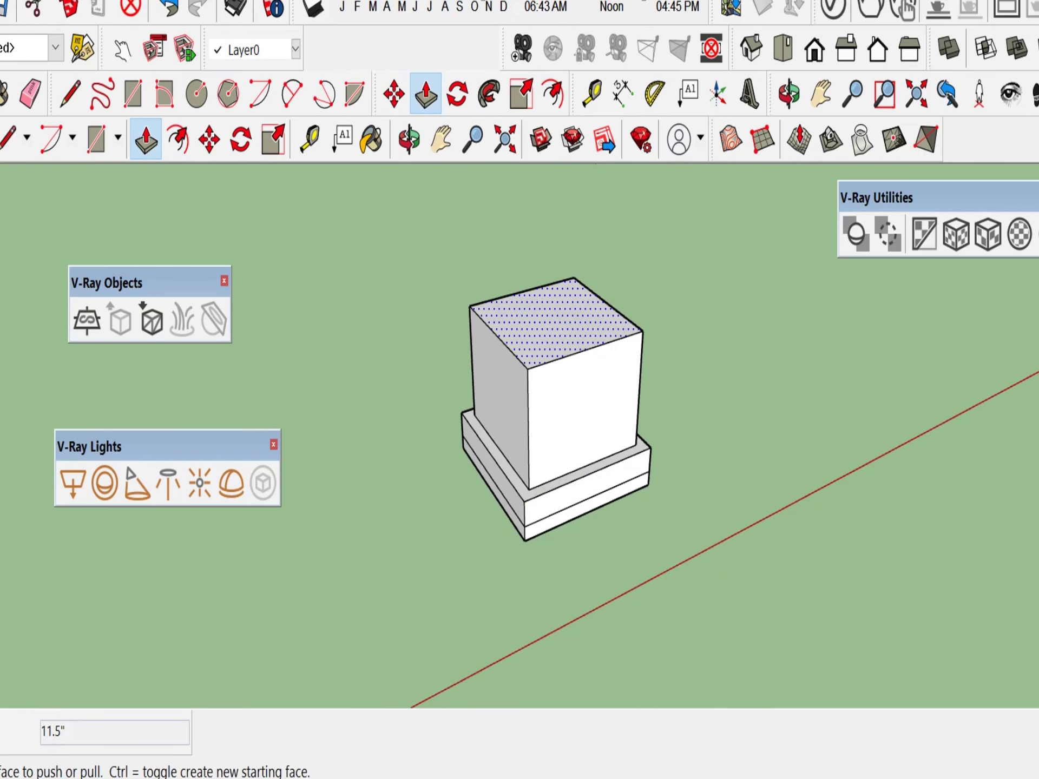
- Scale the main block's top face uniformly about its center to about 0.76 so the sides taper inward
left_click(558, 324)
key("space")
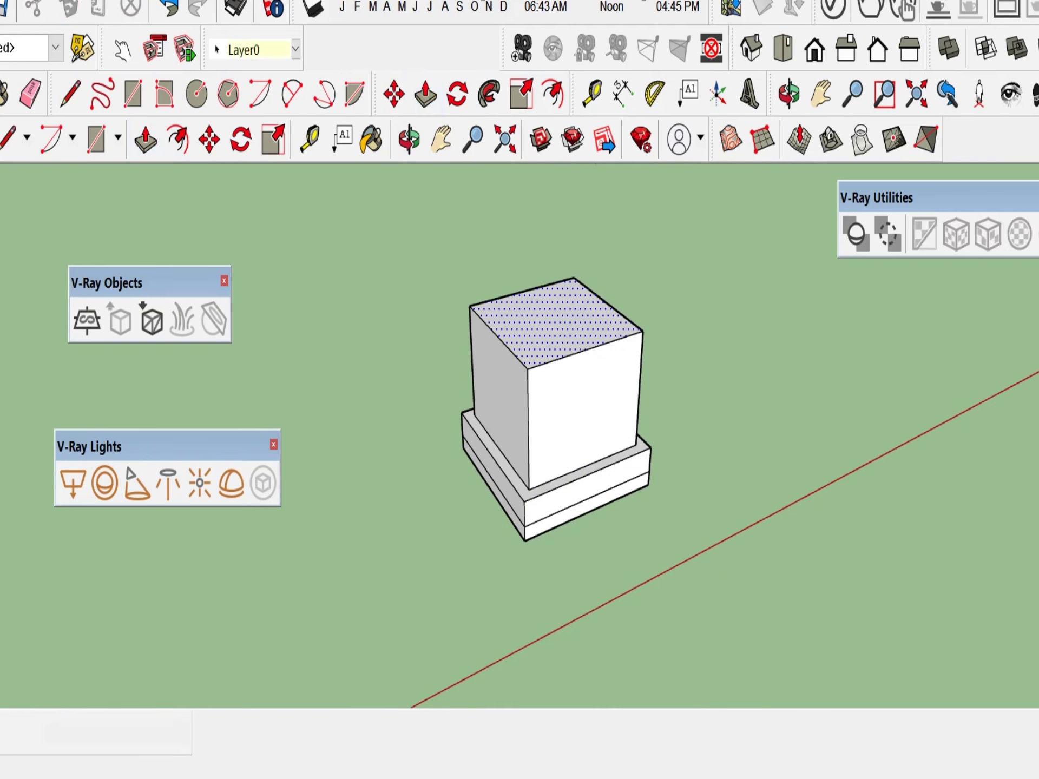
key("s")
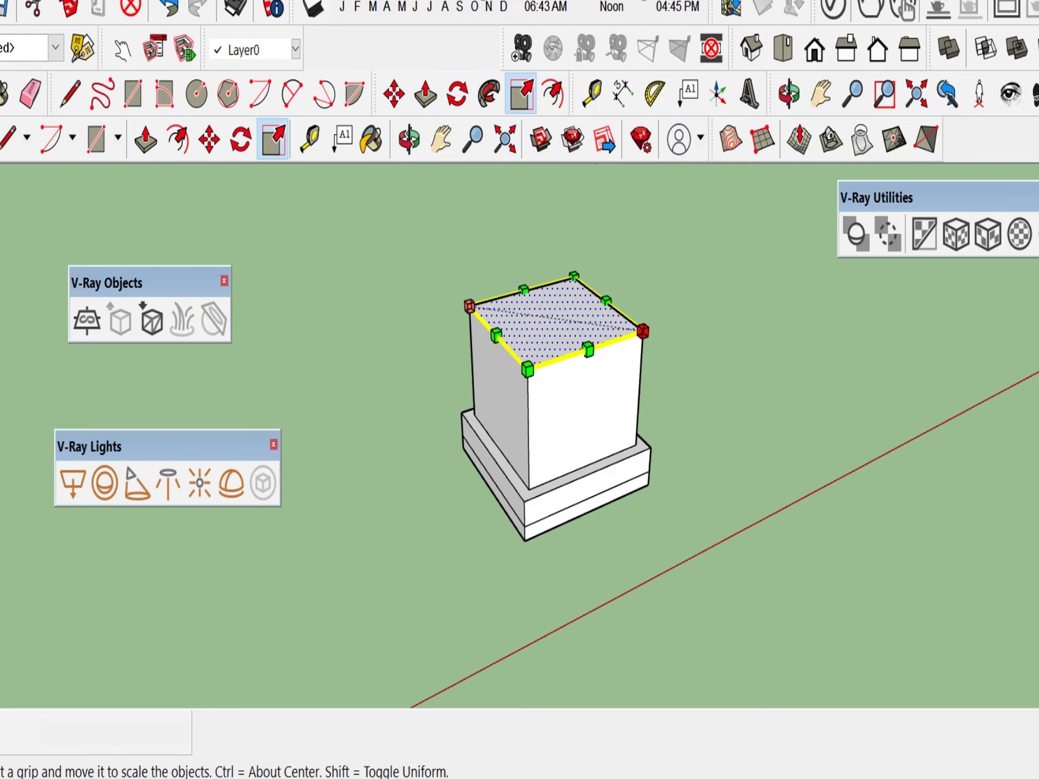
left_click_drag(642, 331, 632, 329)
key("ctrl+z")
key("ctrl+shift")
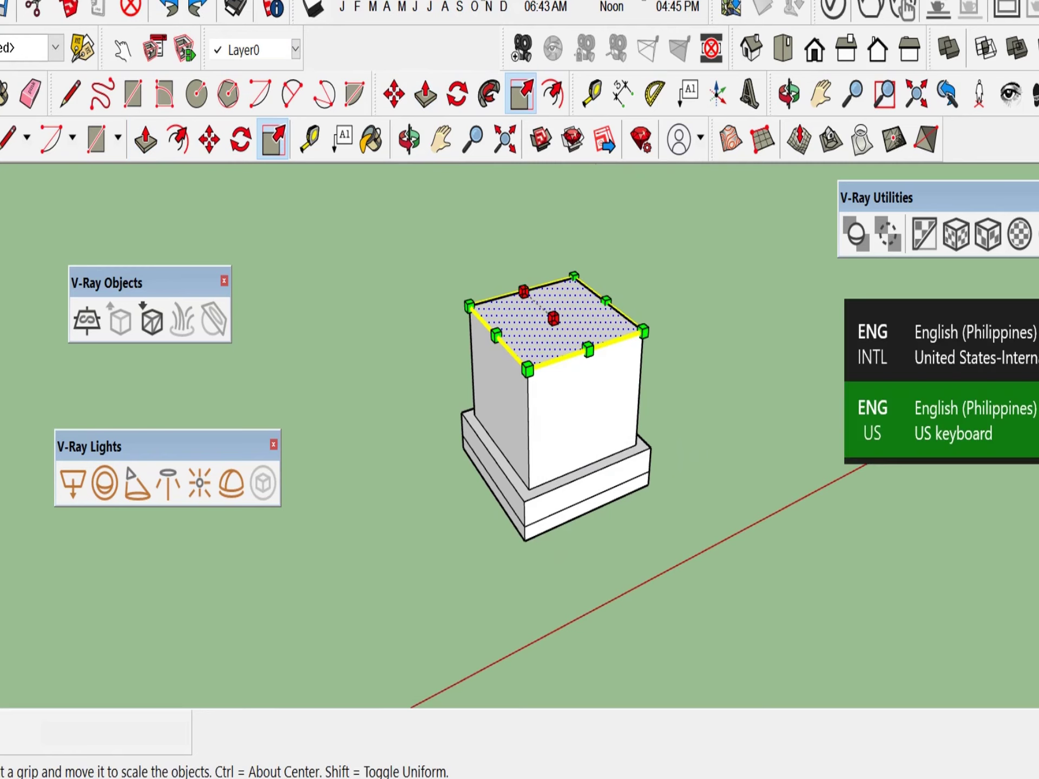
left_click_drag(469, 306, 489, 309, "ctrl+shift")
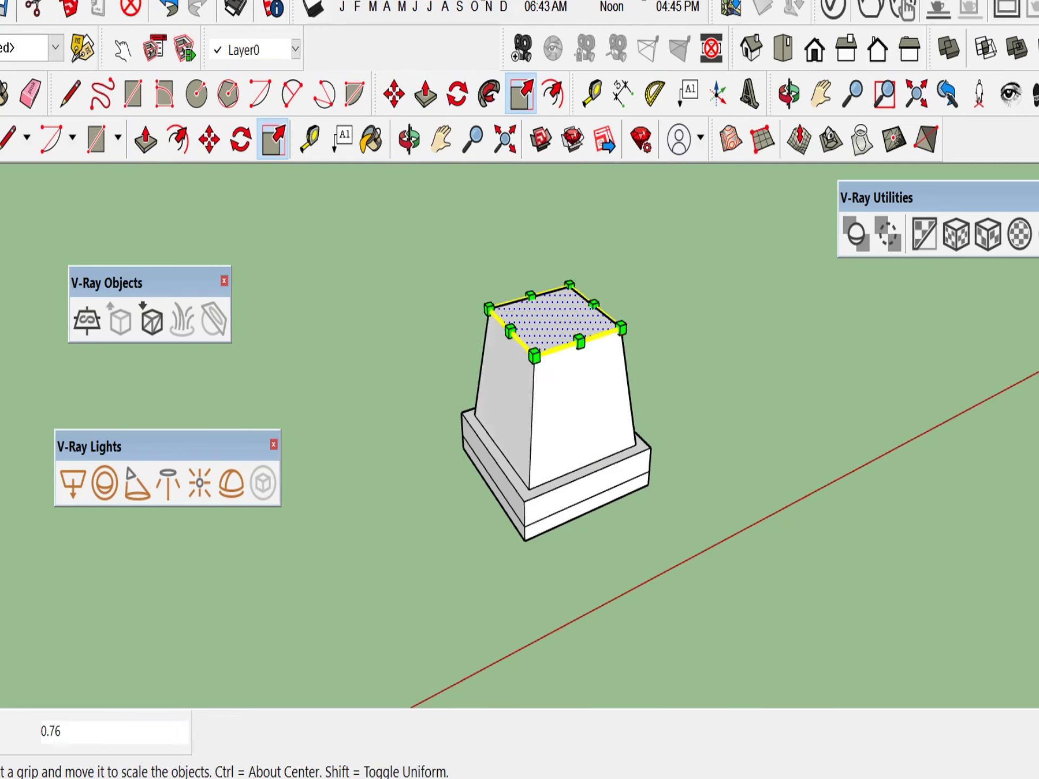
- Offset the outline of the tapered block's top face inward to create a smaller inner face
scroll(549, 275, "up", 2)
left_click(177, 140)
left_click(577, 354)
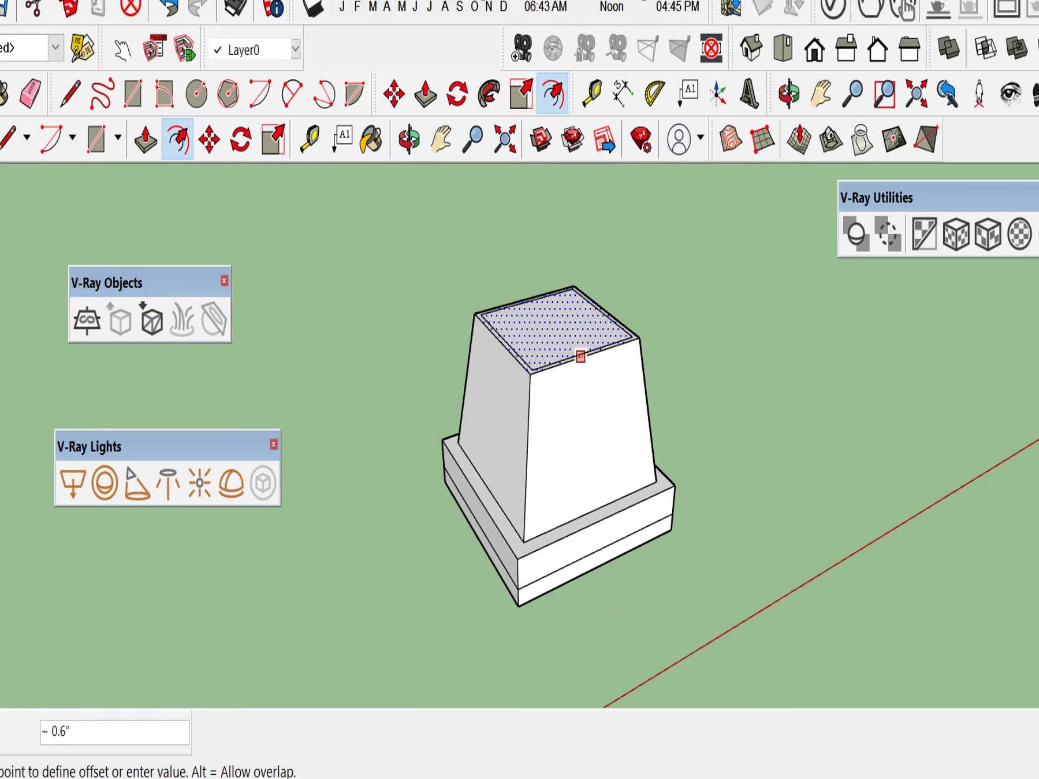
left_click(580, 357)
scroll(551, 311, "up", 3)
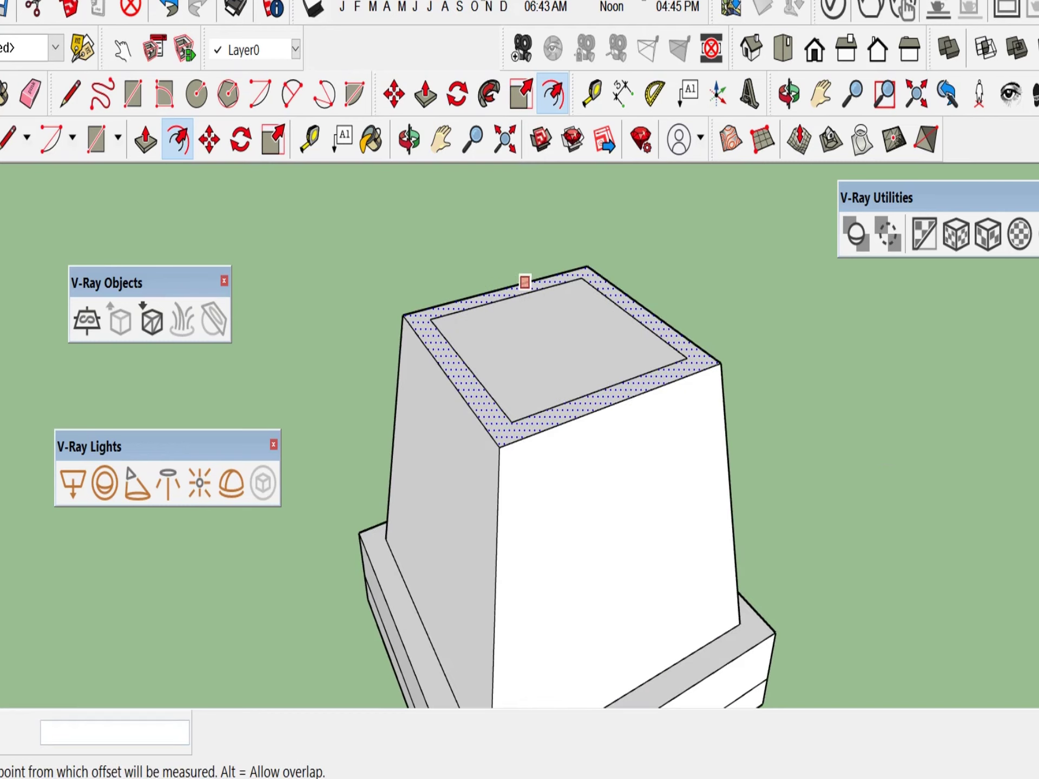
- Pull the inner face on top of the tapered block up about 2.6" to form the neck
key("space")
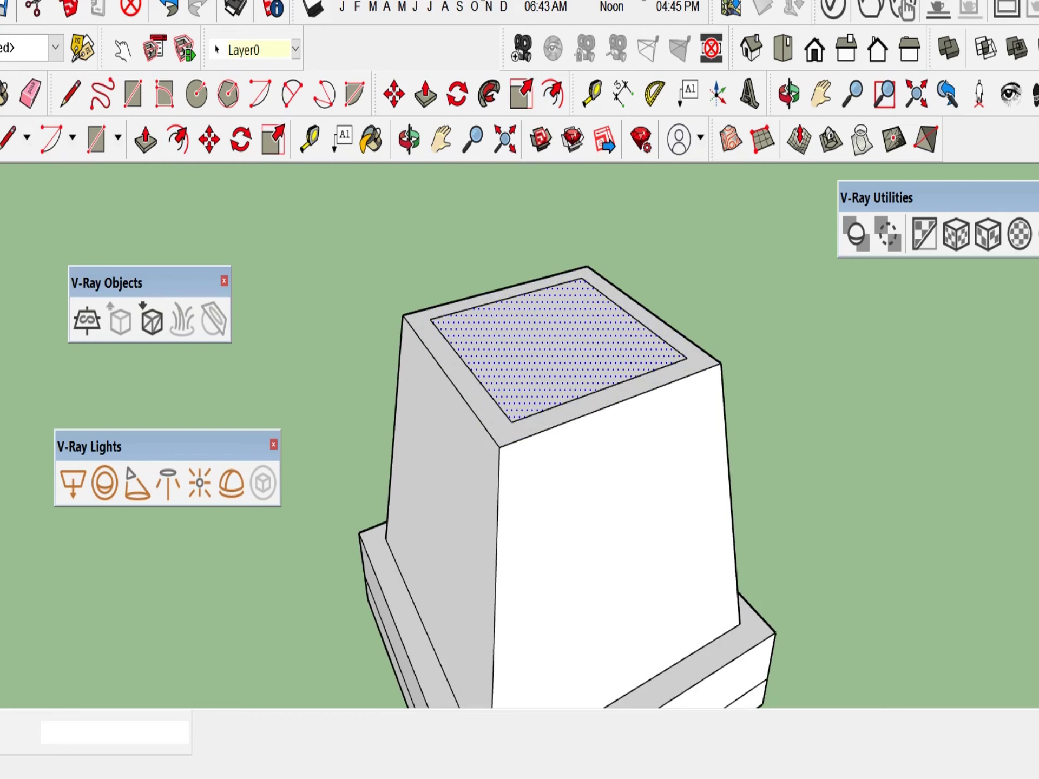
key("p")
left_click(558, 349)
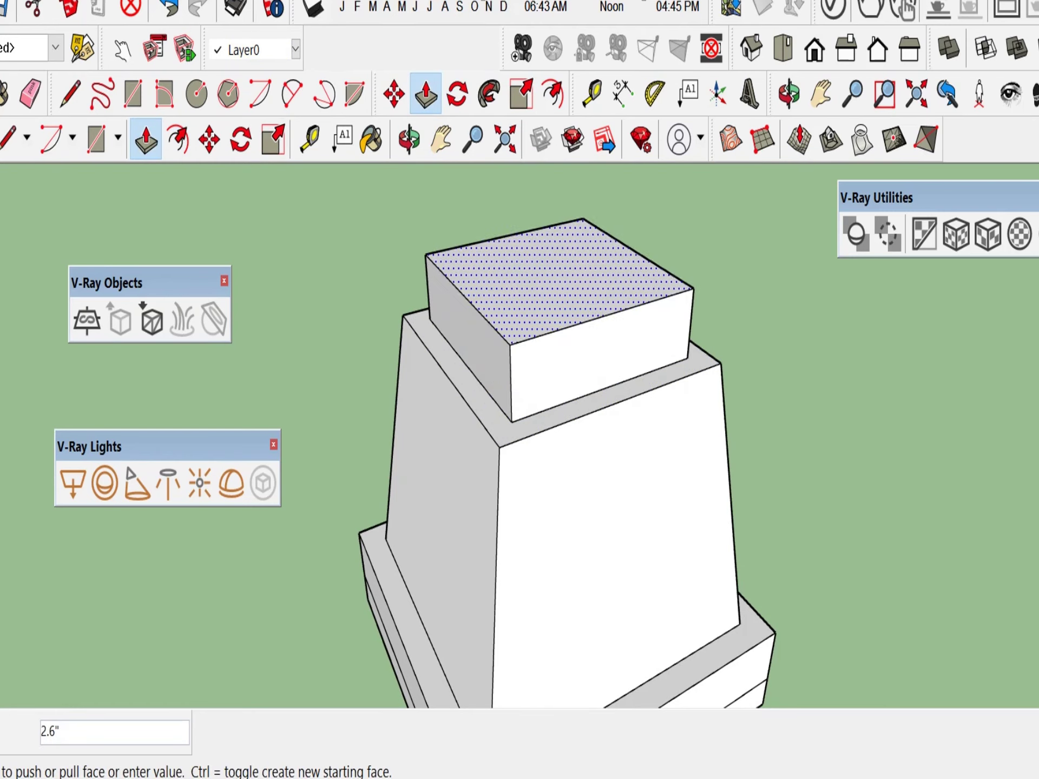
left_click(564, 279)
scroll(565, 279, "up", 3)
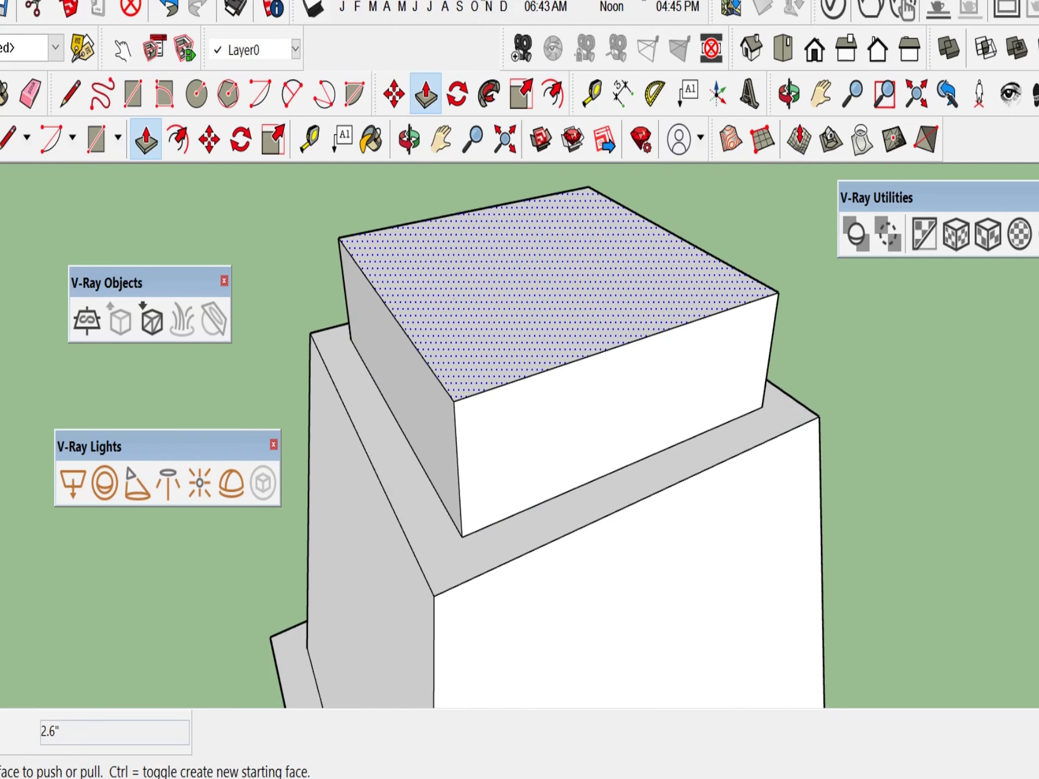
- Offset the neck's top outline outward about 0.4" to create an overhanging rim
key("f")
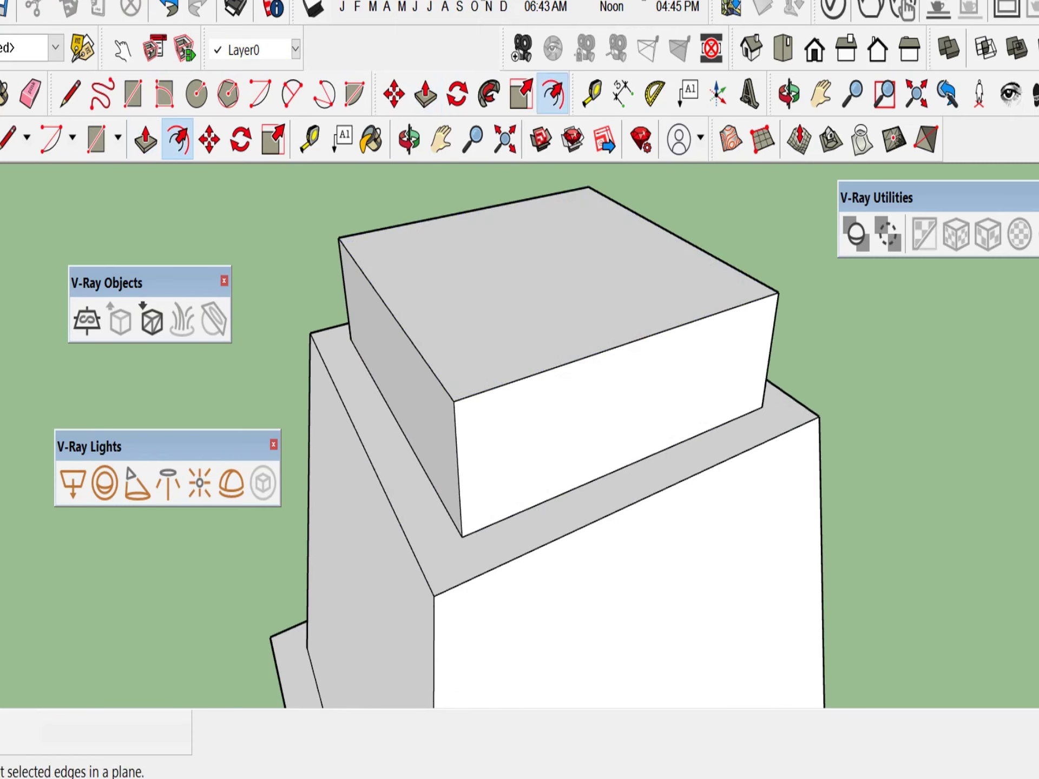
left_click(637, 339)
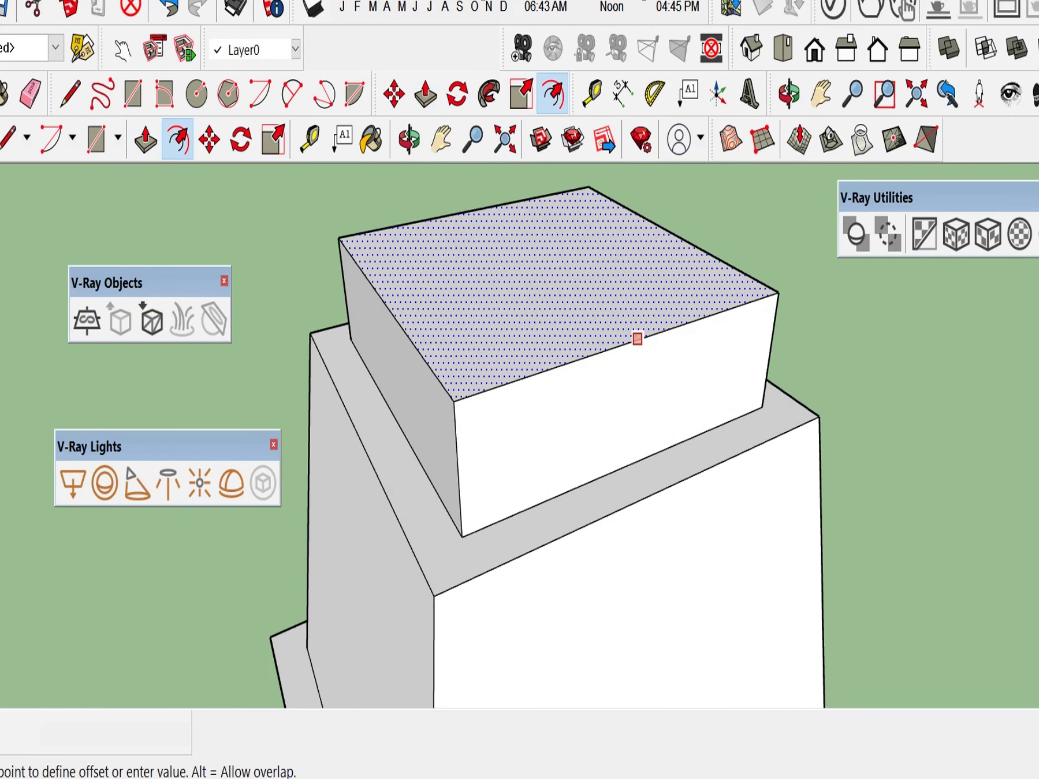
left_click(638, 339)
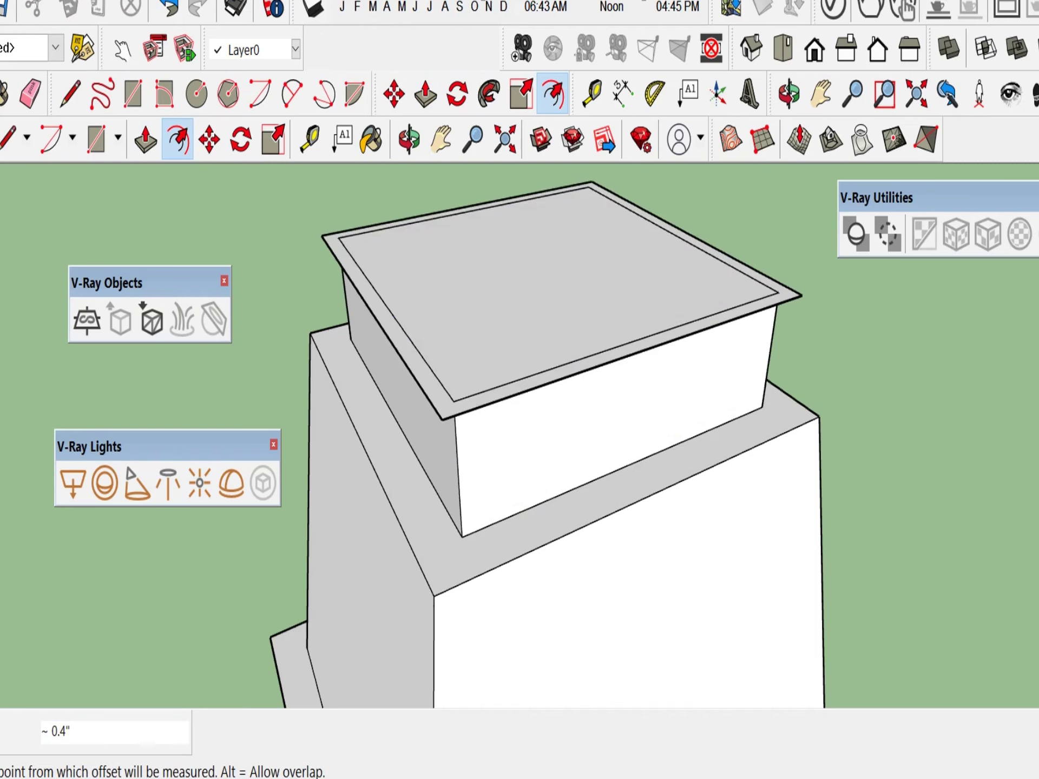
- Pull the face inside the overhanging rim up 0.6"
key("p")
left_click(486, 363)
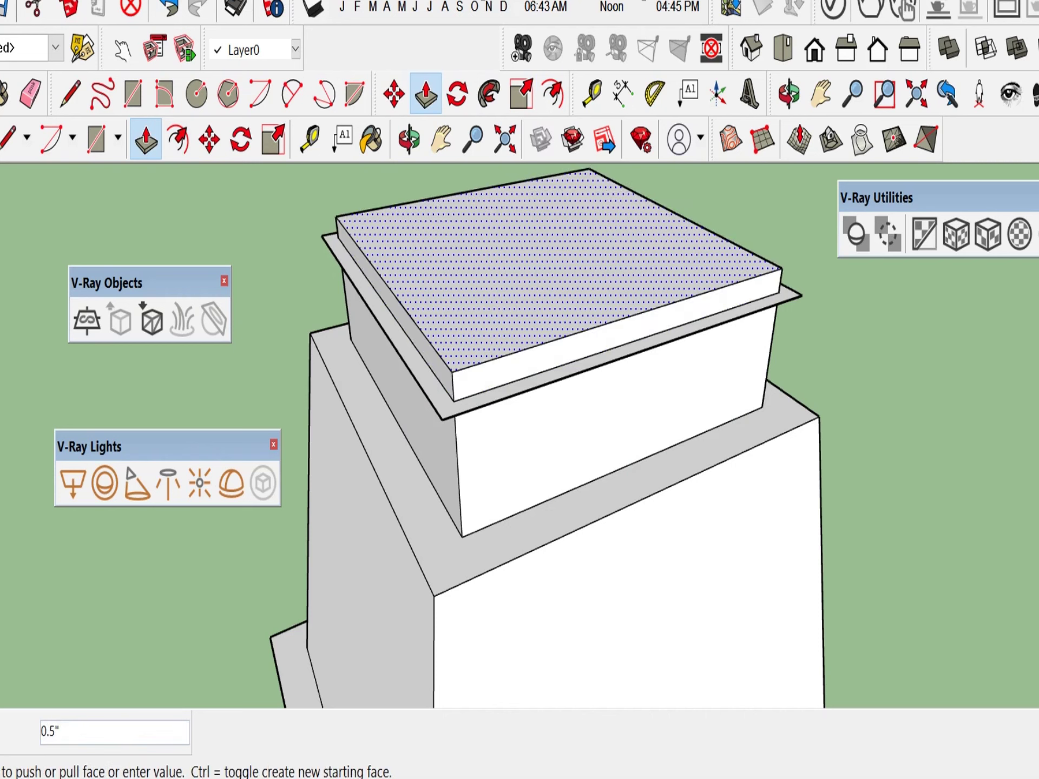
type("0.6")
key("Return")
- Thicken the overhanging rim about 0.5" downward with Push/Pull
left_click(586, 367)
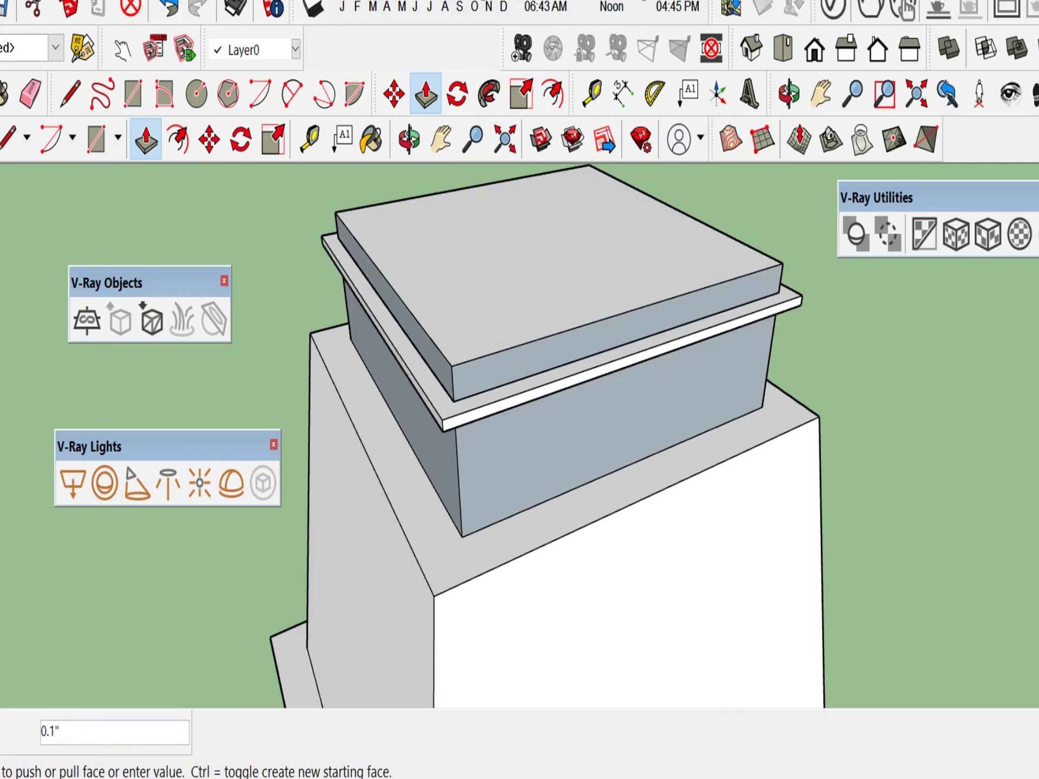
key("Return")
scroll(541, 433, "down", 3)
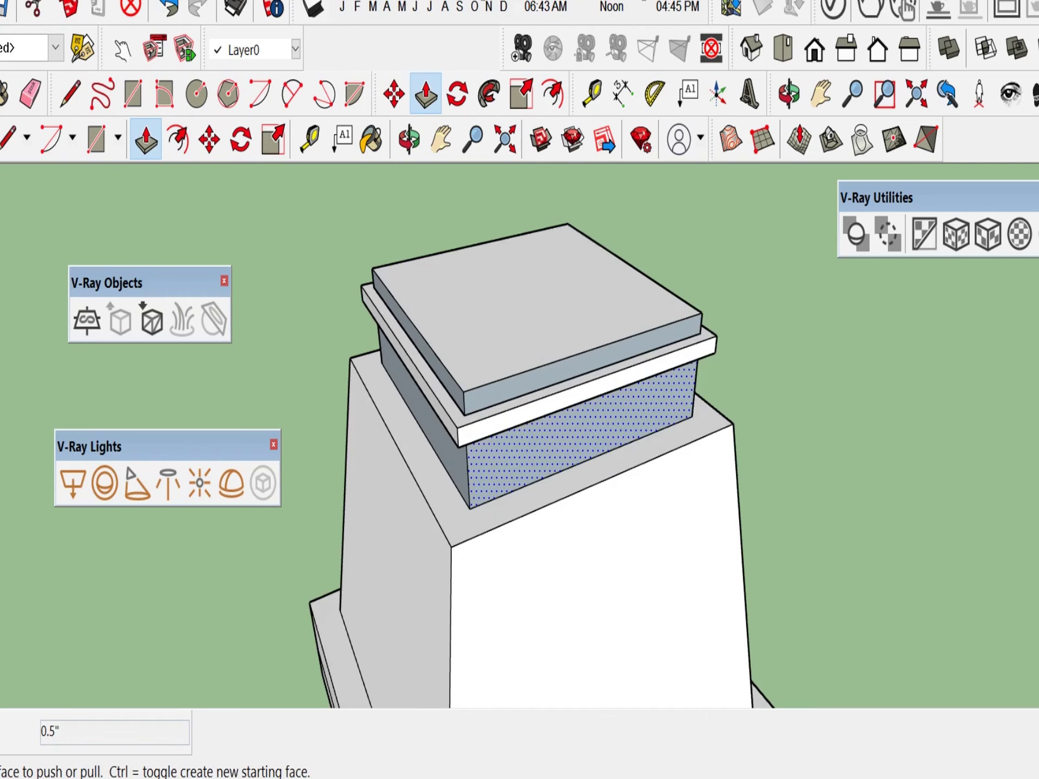
- Draw a circle of about 2.7" radius near the centre of the cap's top face, working in the top view
key("space")
left_click(534, 297)
scroll(541, 379, "down", 2)
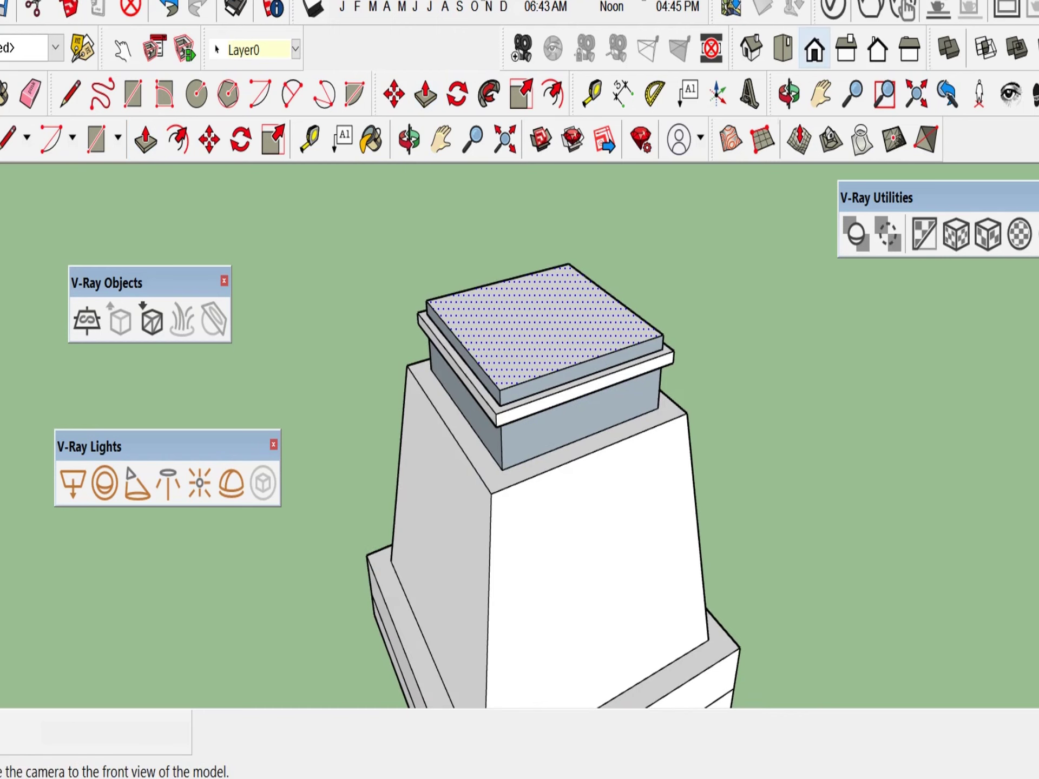
left_click(782, 48)
scroll(573, 433, "down", 2)
scroll(573, 433, "up", 4)
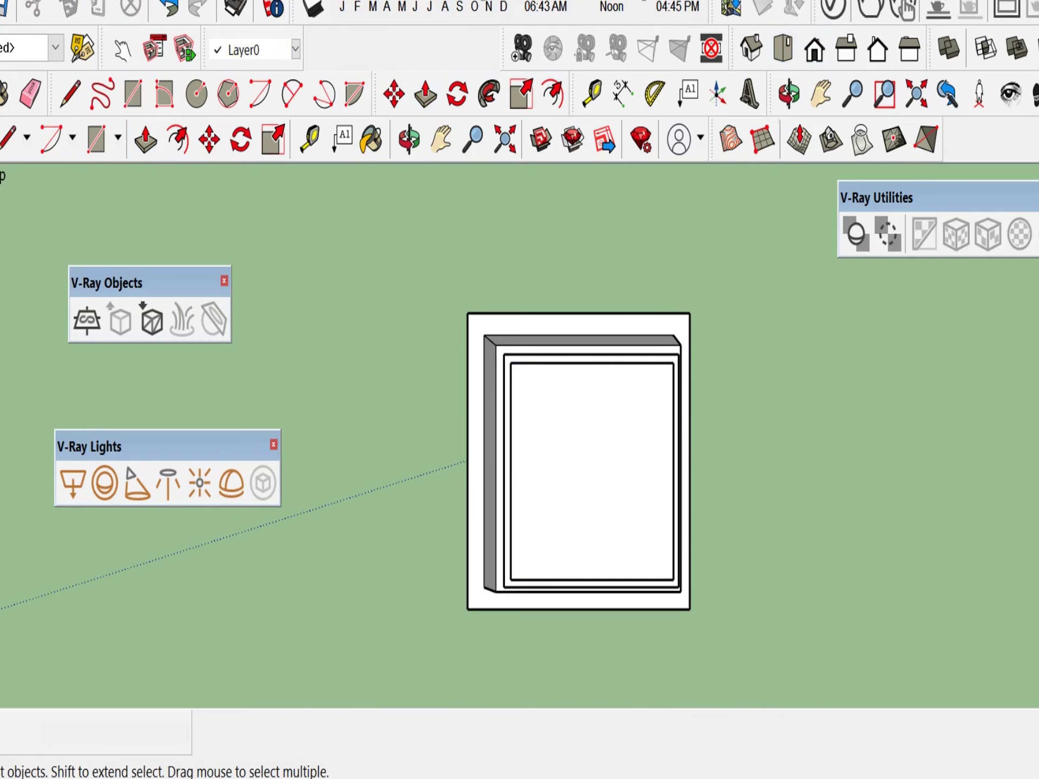
key("r")
key("c")
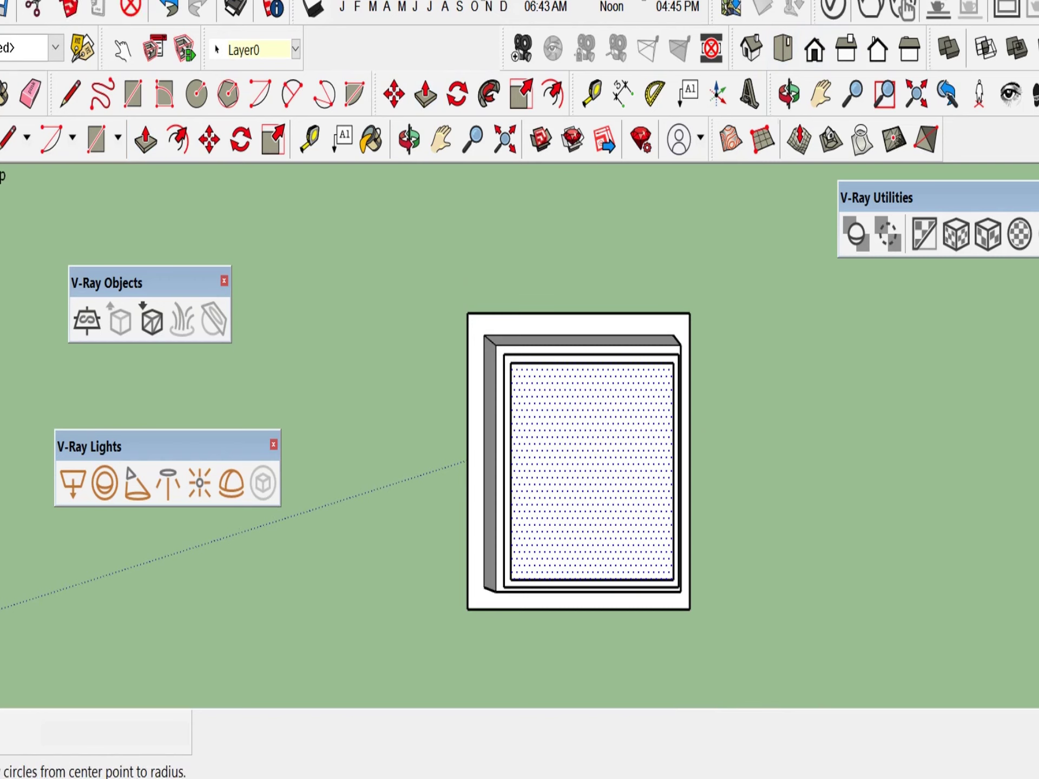
left_click(587, 461)
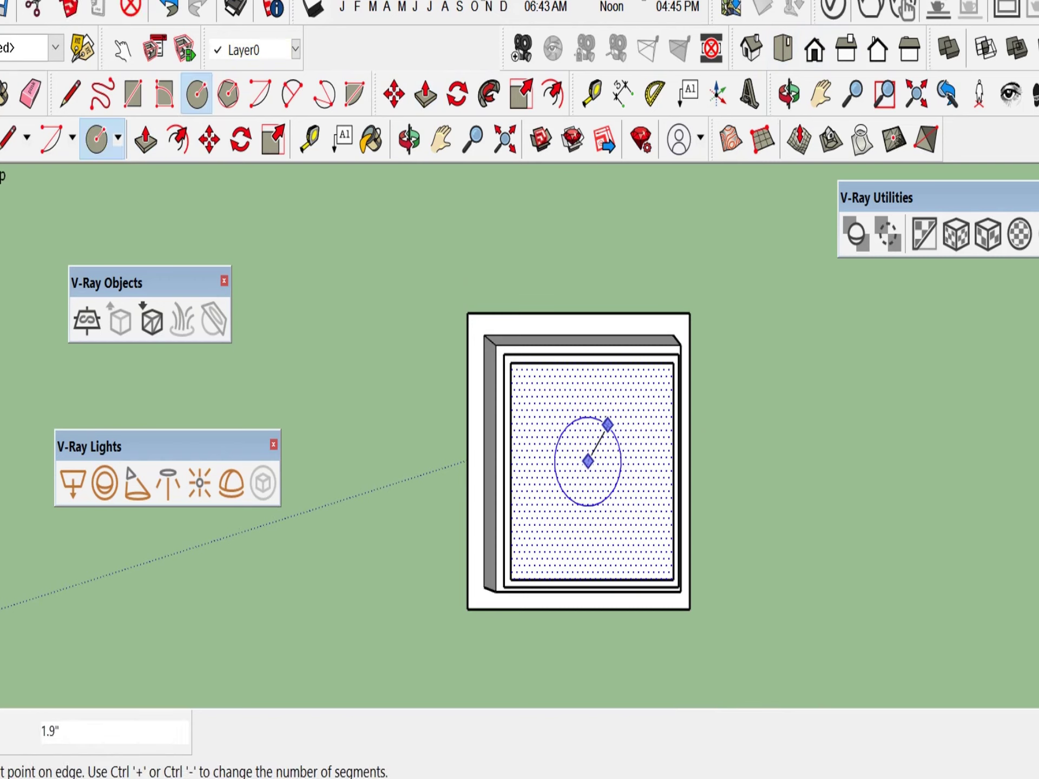
left_click(618, 412)
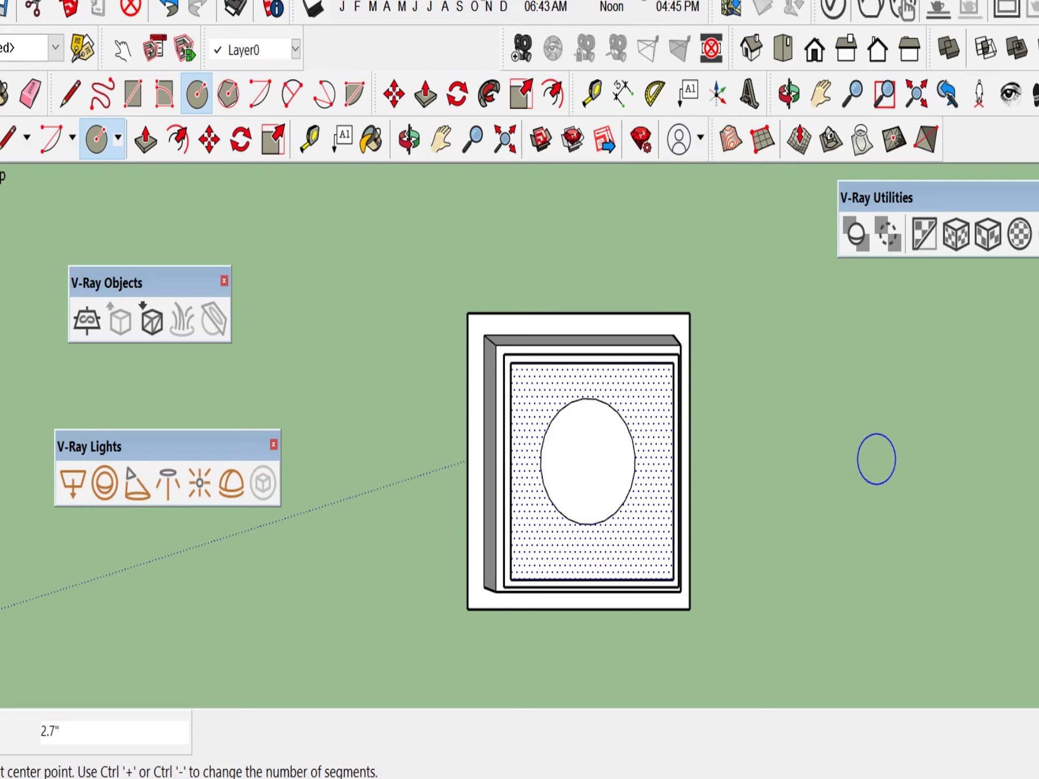
- Centre the circle on the cap's top face by moving it along the red axis about 0.7" and back about 0.5"
key("space")
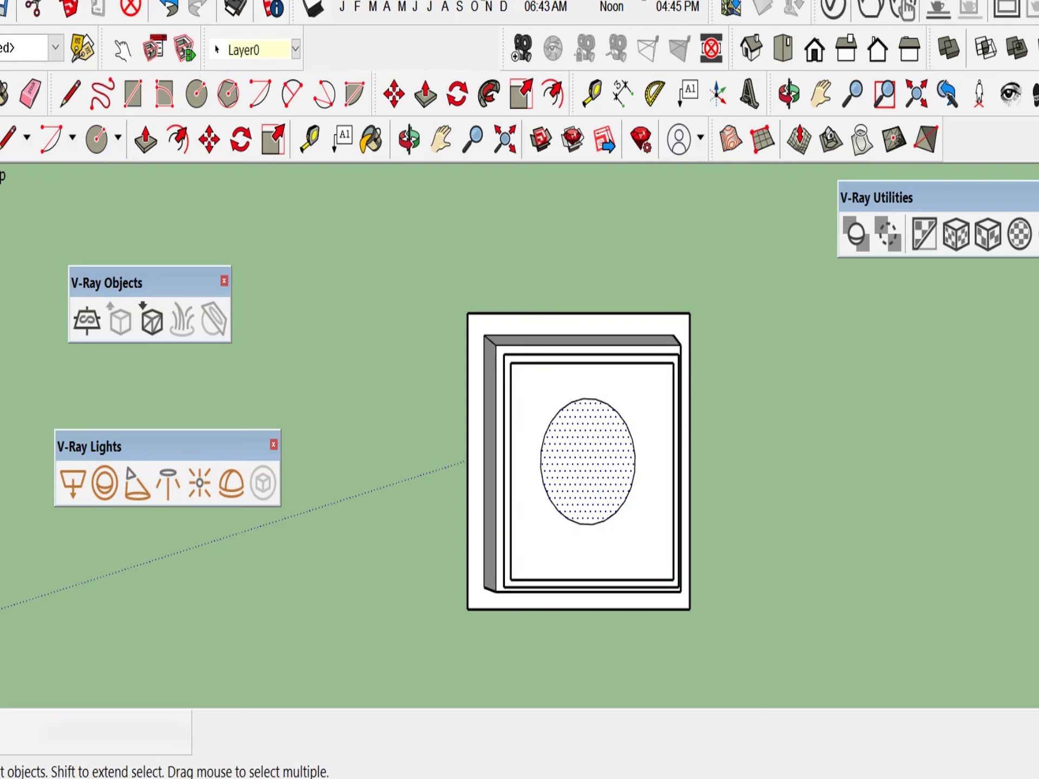
left_click(208, 139)
left_click(608, 465)
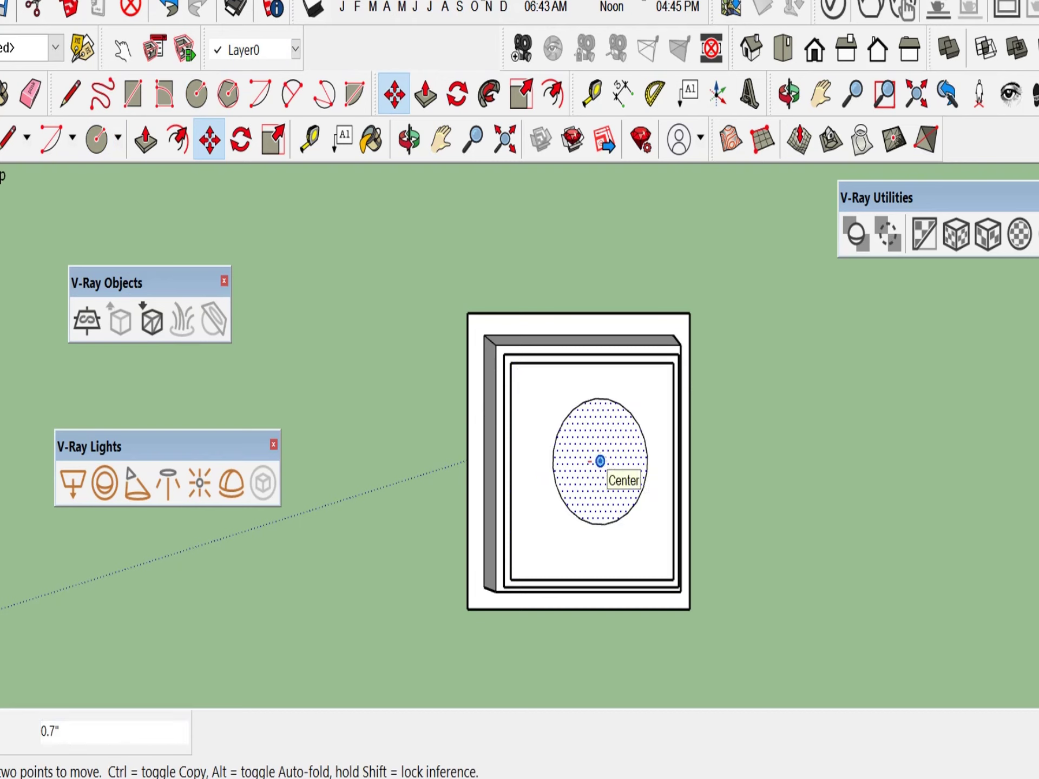
left_click(600, 461)
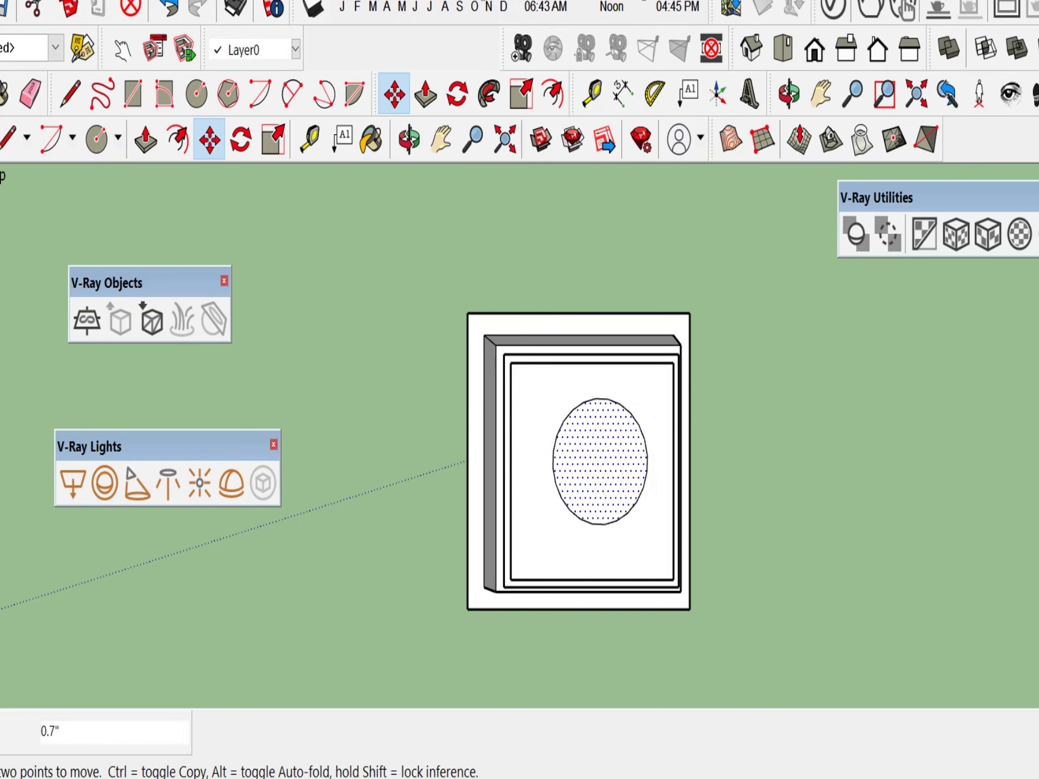
scroll(622, 466, "down", 2)
scroll(624, 468, "up", 5)
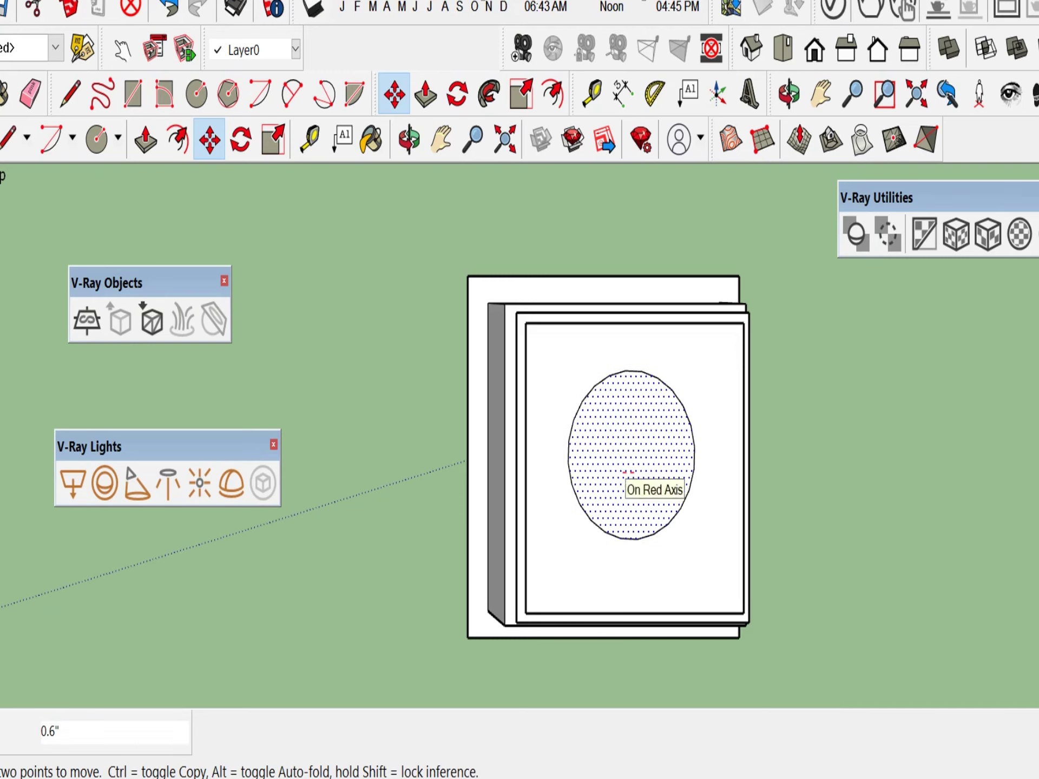
left_click(628, 472)
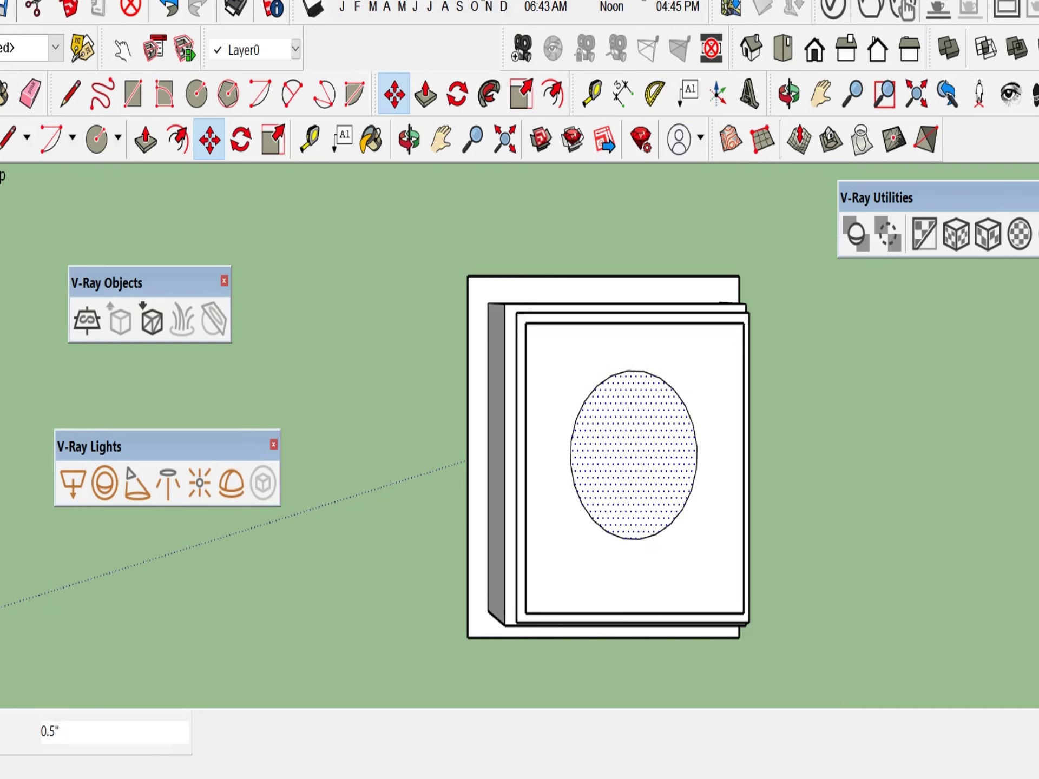
- Pull the circular face on the cap up about 17.8" to form a round pole
scroll(744, 469, "down", 3)
middle_click_drag(728, 447, 734, 478)
key("p")
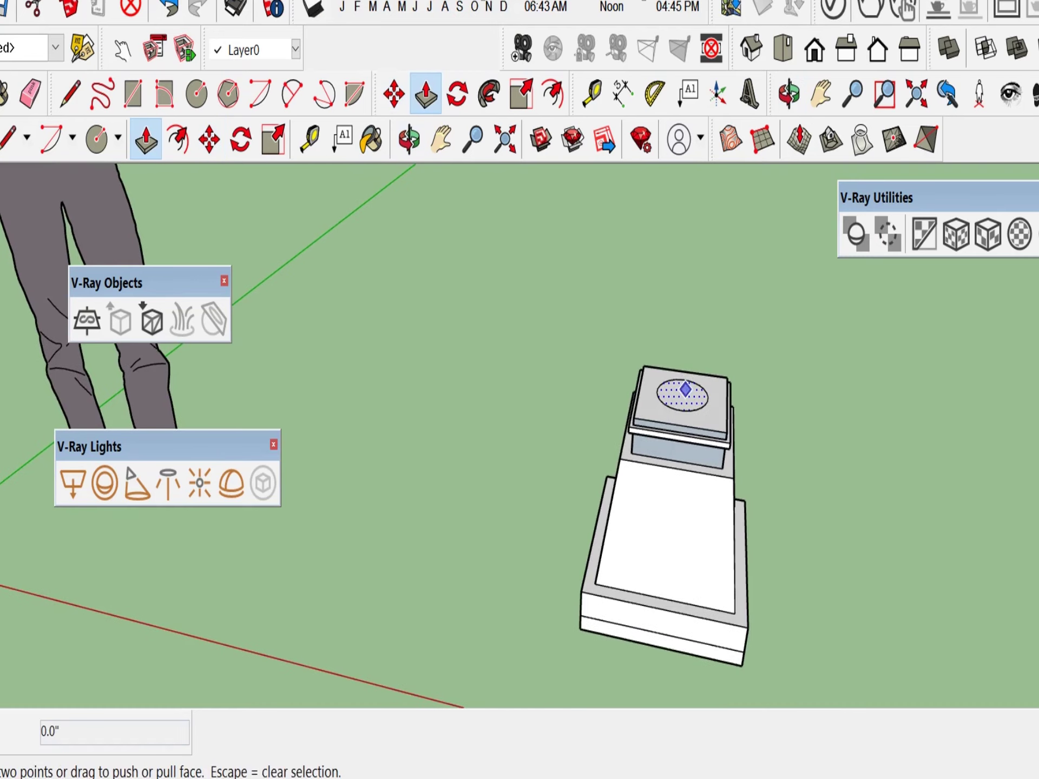
left_click(682, 396)
left_click(703, 216)
- Extend the round pole by pulling its top face up another 54.1" or so
scroll(635, 557, "down", 5)
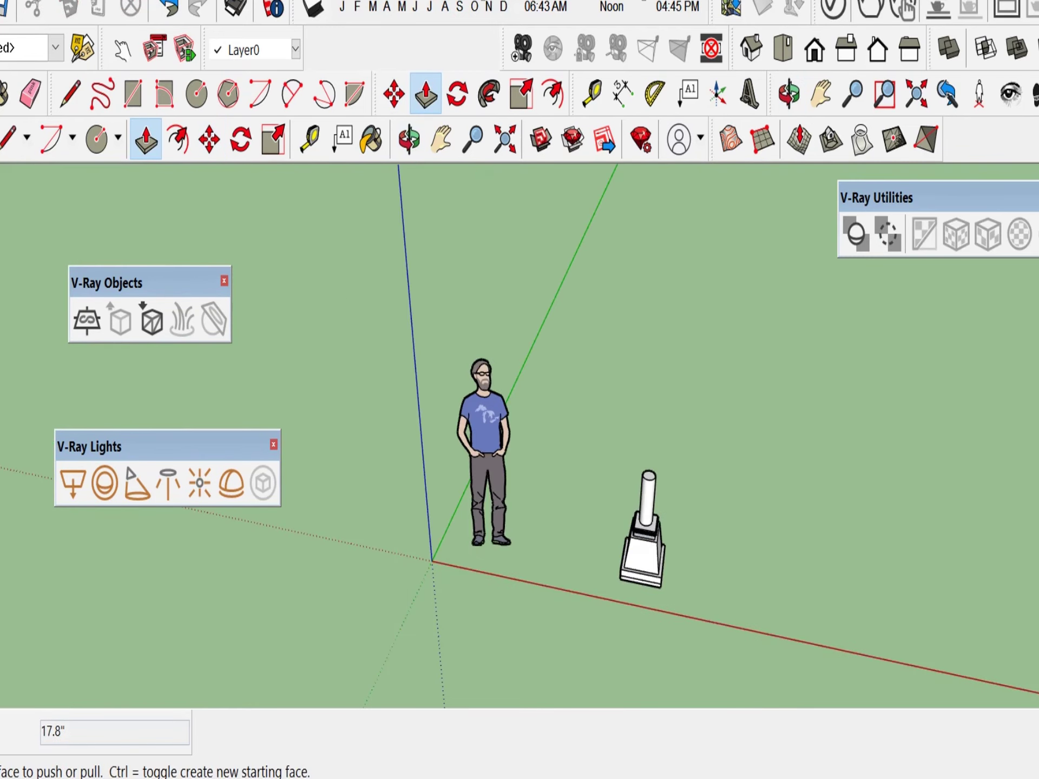
scroll(626, 470, "up", 3)
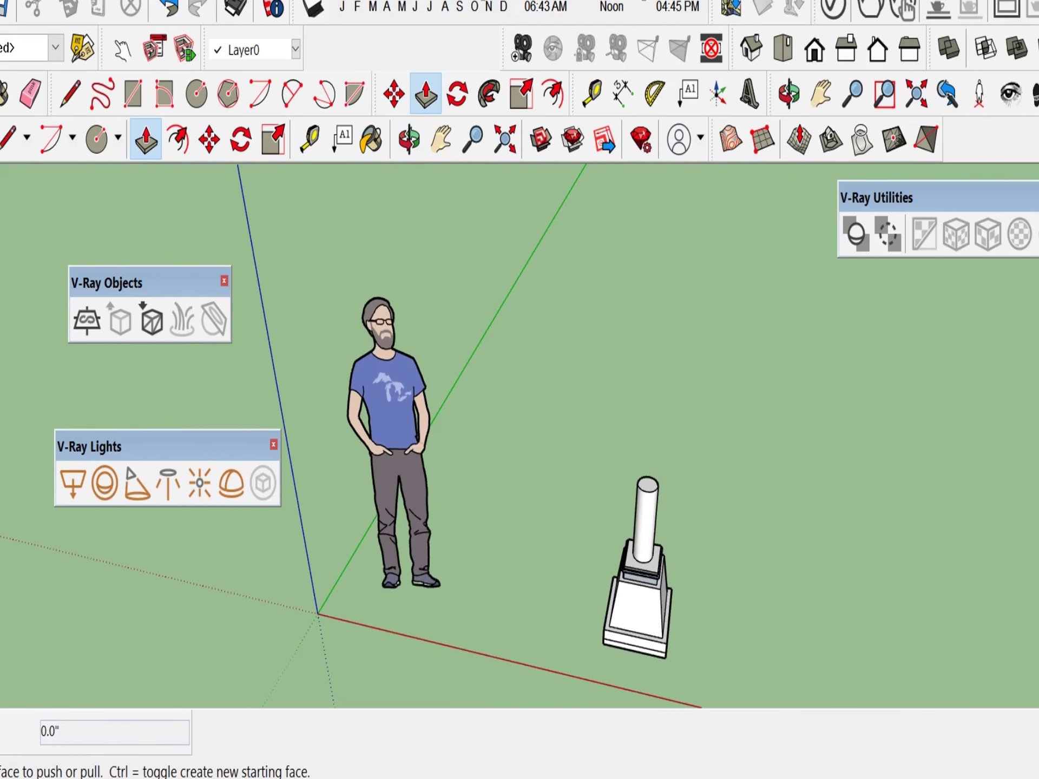
key("space")
left_click(648, 477)
key("p")
left_click(648, 485)
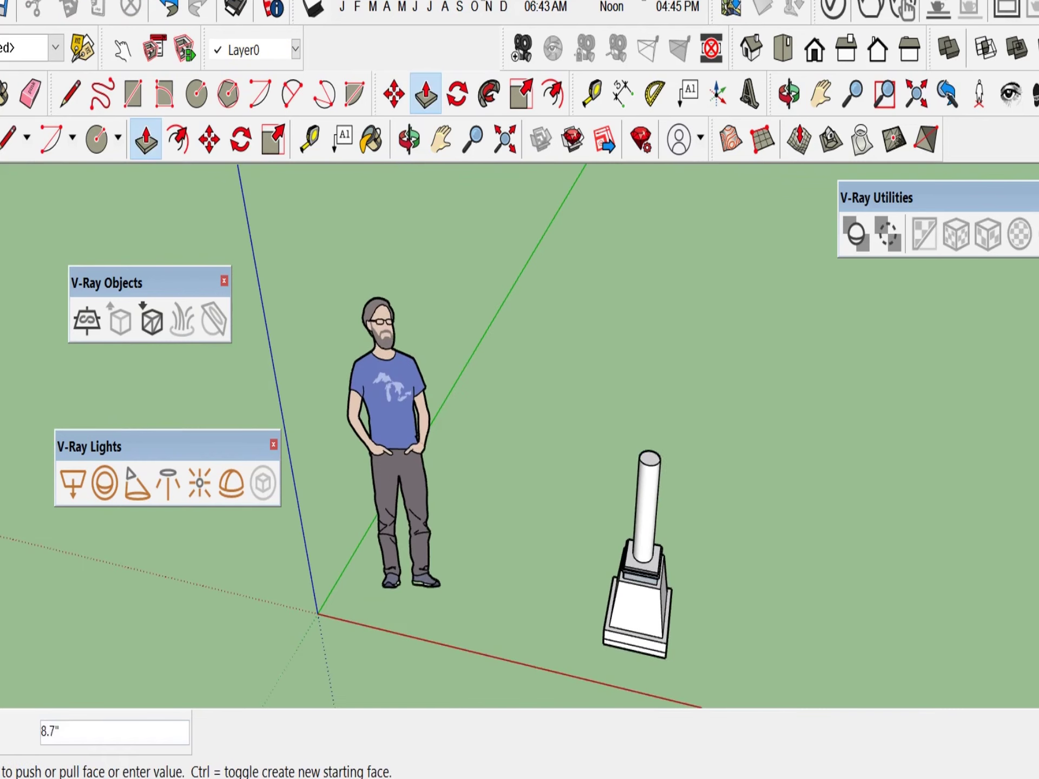
left_click(667, 219)
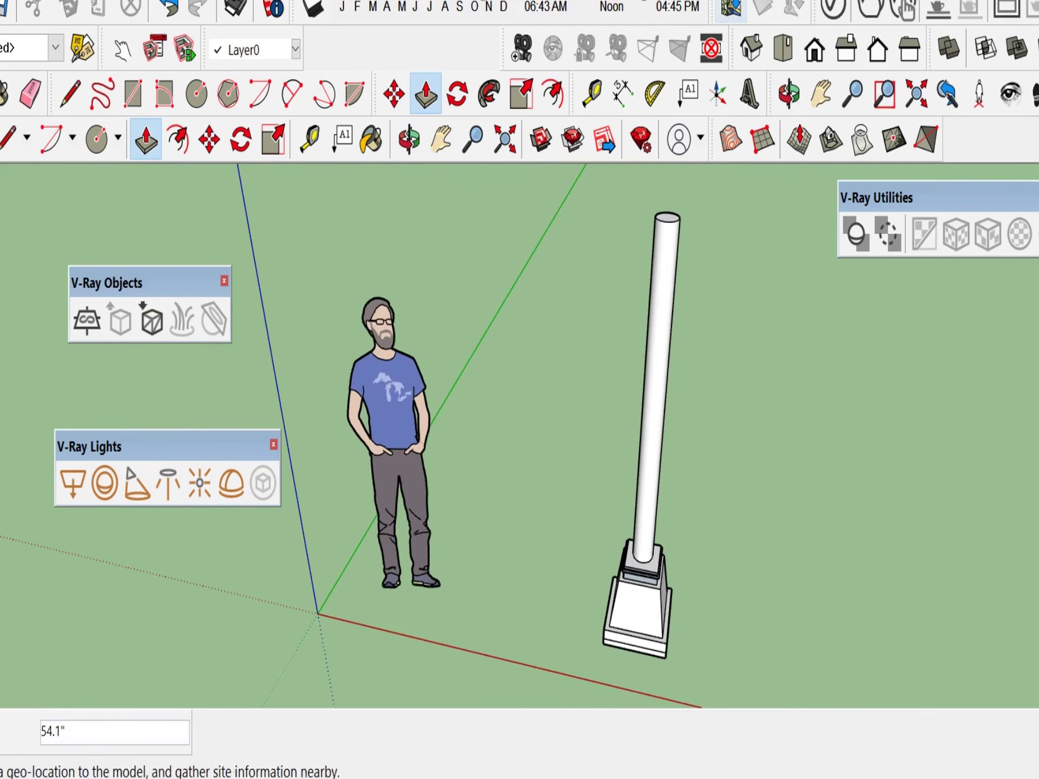
- Raise the pole's top face by about 19.3" with Push/Pull
left_click(815, 48)
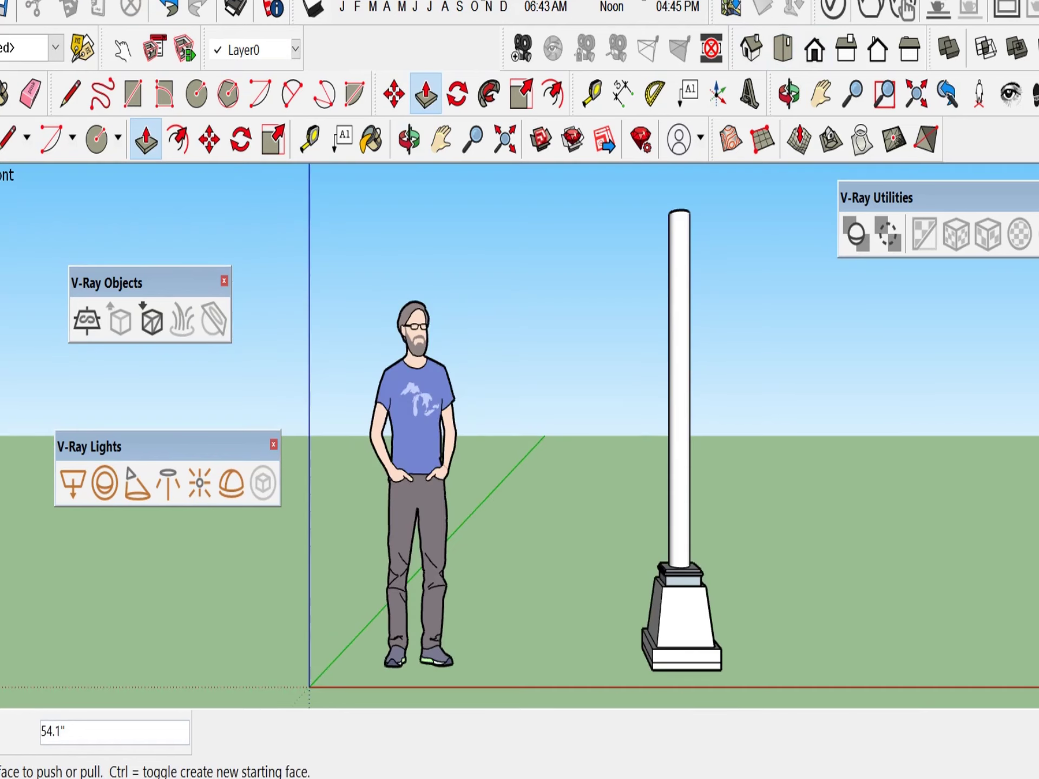
scroll(698, 243, "up", 2)
scroll(679, 260, "down", 2)
middle_click_drag(676, 265, 652, 316)
left_click(650, 312)
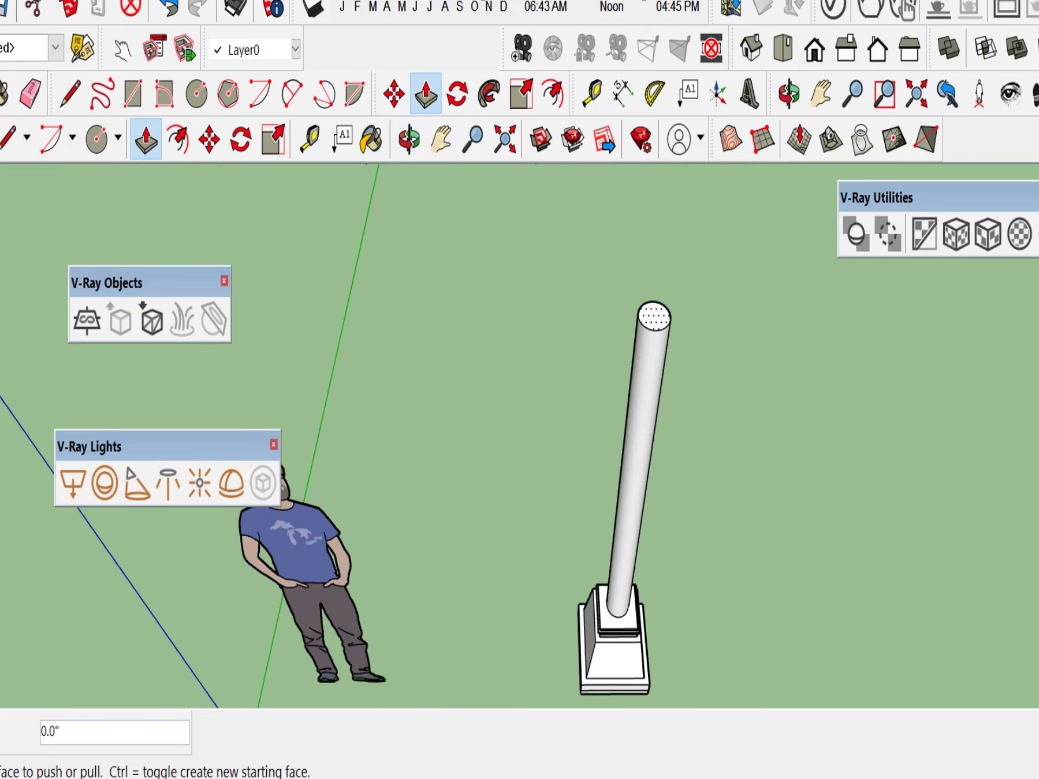
left_click(669, 194)
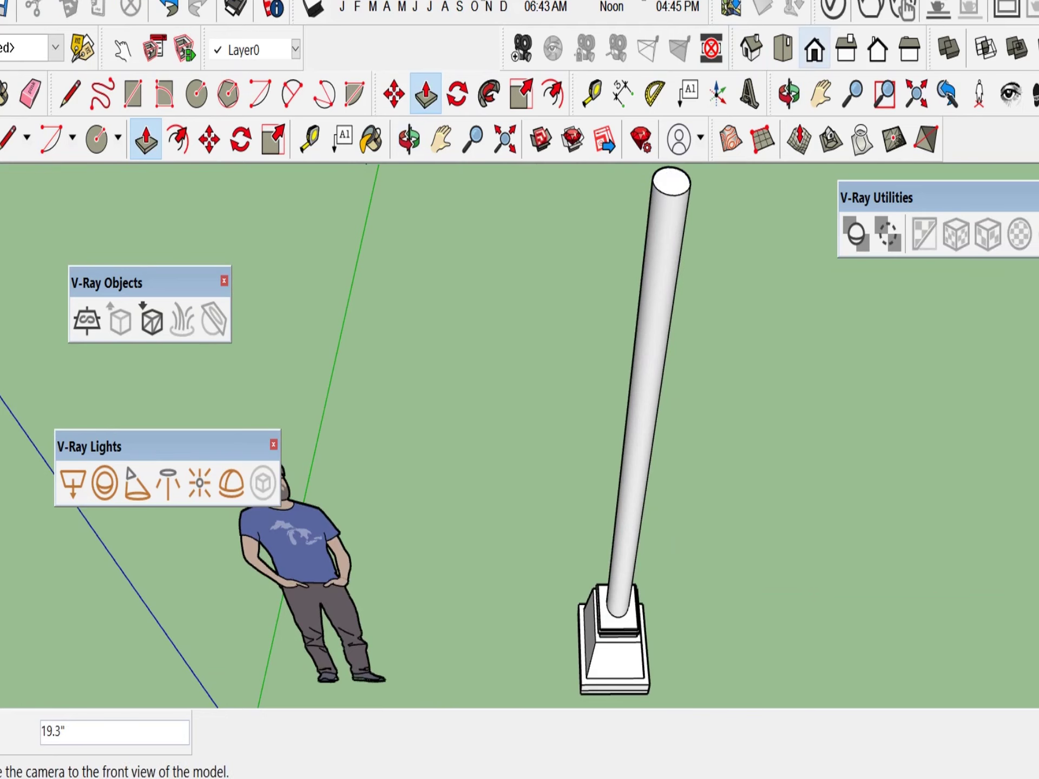
- Lengthen the pole by a further 17.4" or so at its top face
left_click(814, 49)
scroll(693, 243, "up", 3)
middle_click_drag(693, 243, 682, 343)
scroll(682, 343, "up", 5)
left_click(632, 450)
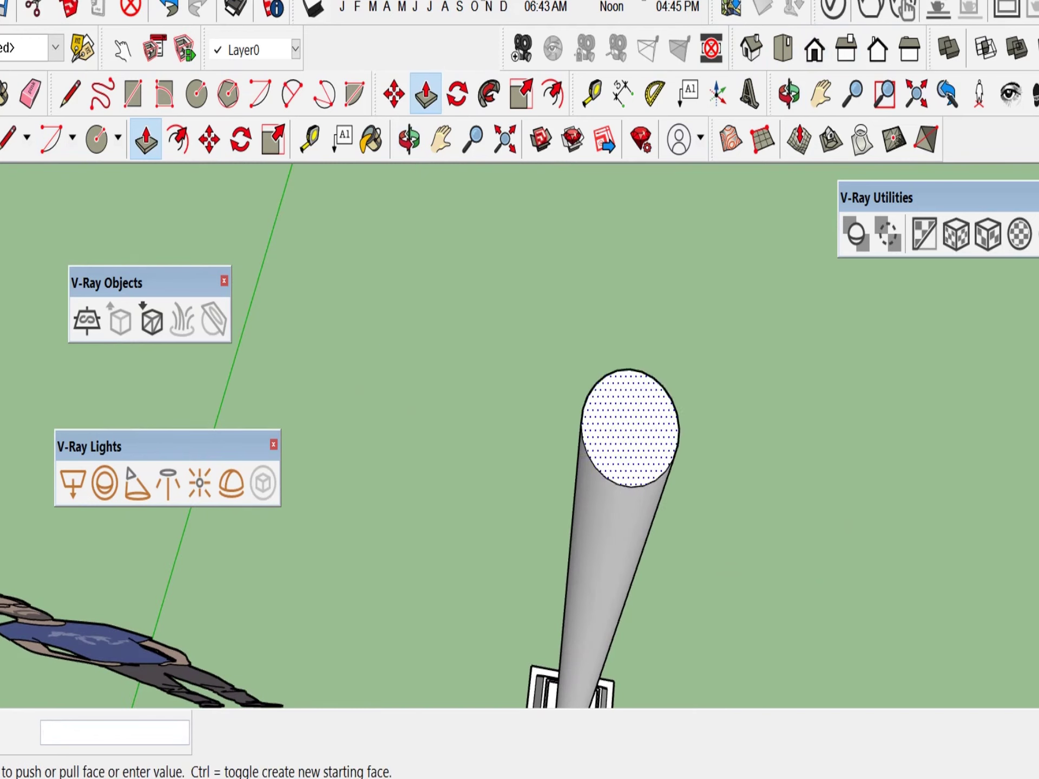
left_click(690, 190)
- Pull the pole's top face up about 4.6" more
left_click(815, 49)
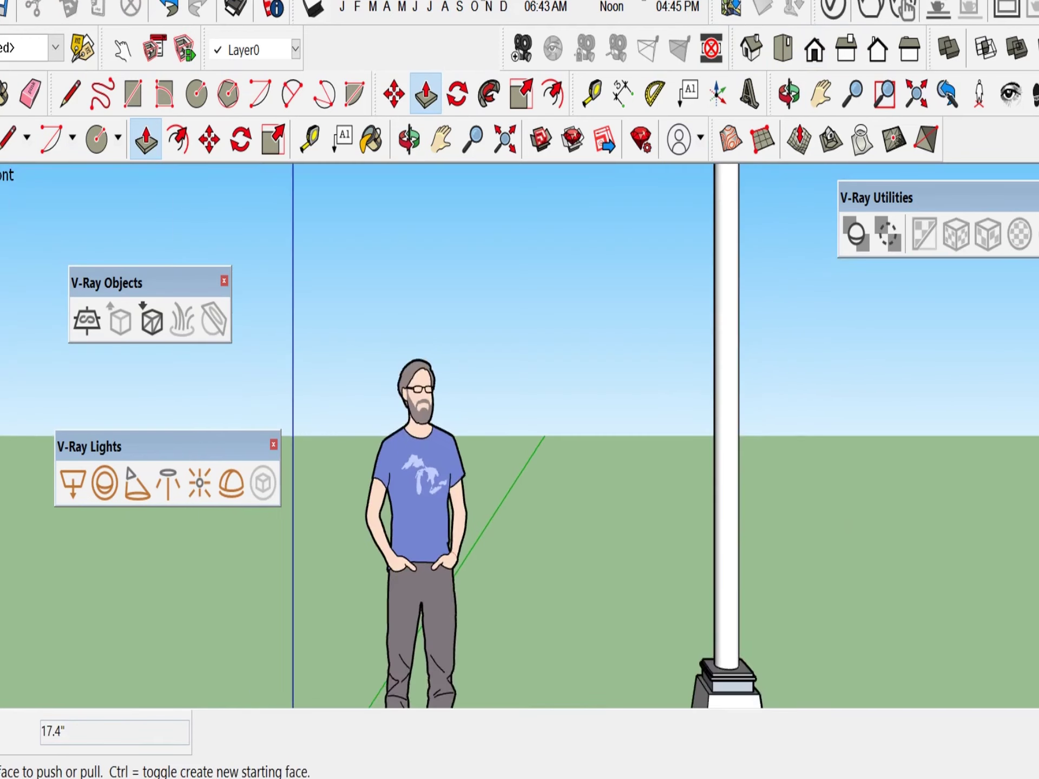
scroll(705, 222, "up", 5)
middle_click_drag(705, 222, 715, 354)
scroll(715, 354, "up", 1)
left_click(717, 357)
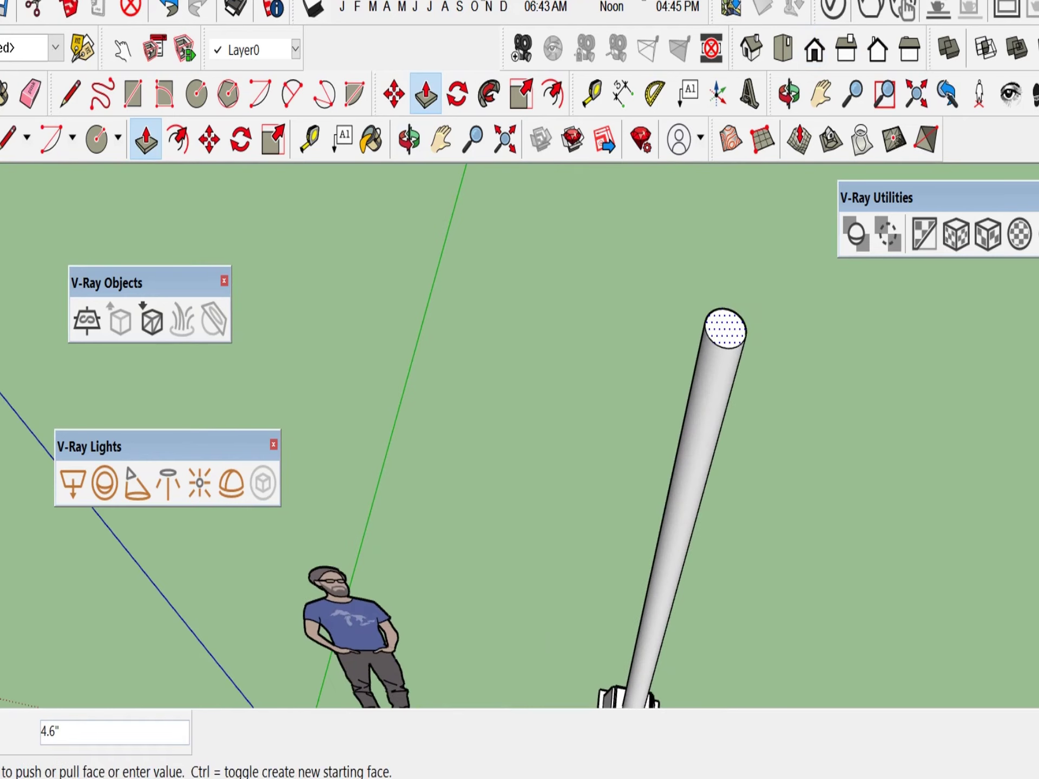
left_click(725, 328)
- Draw a vertical line beside the pole in the right view, from below the pedestal to near the pole's top
left_click(789, 94)
left_click(814, 49)
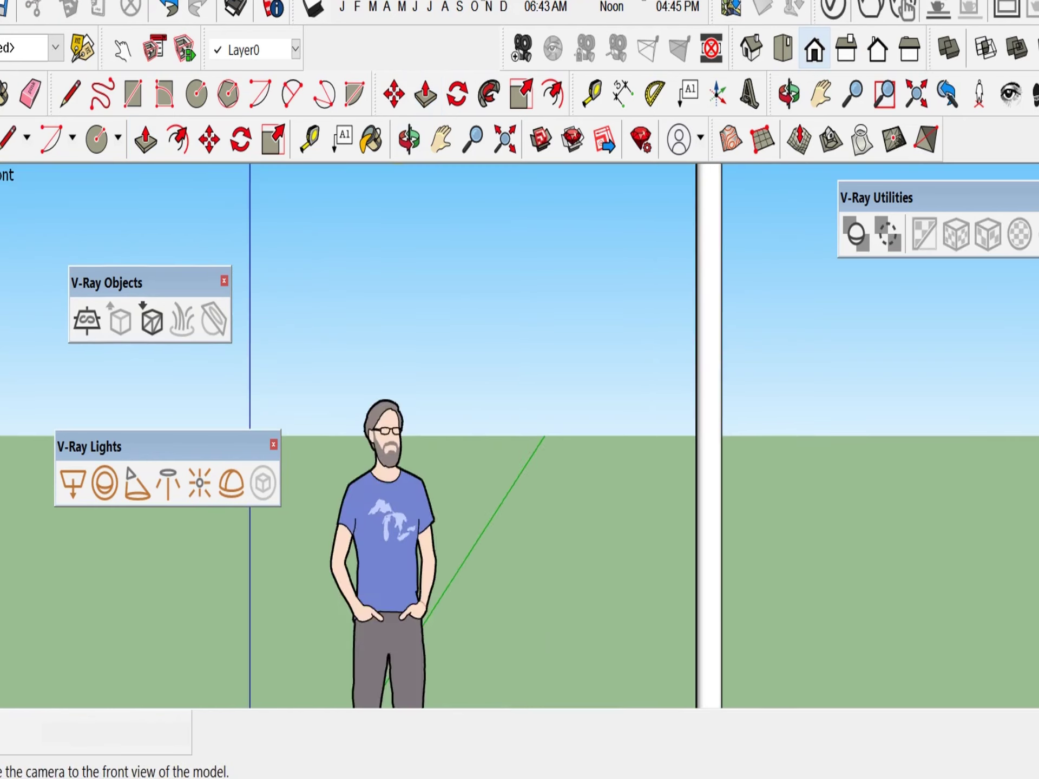
left_click(846, 48)
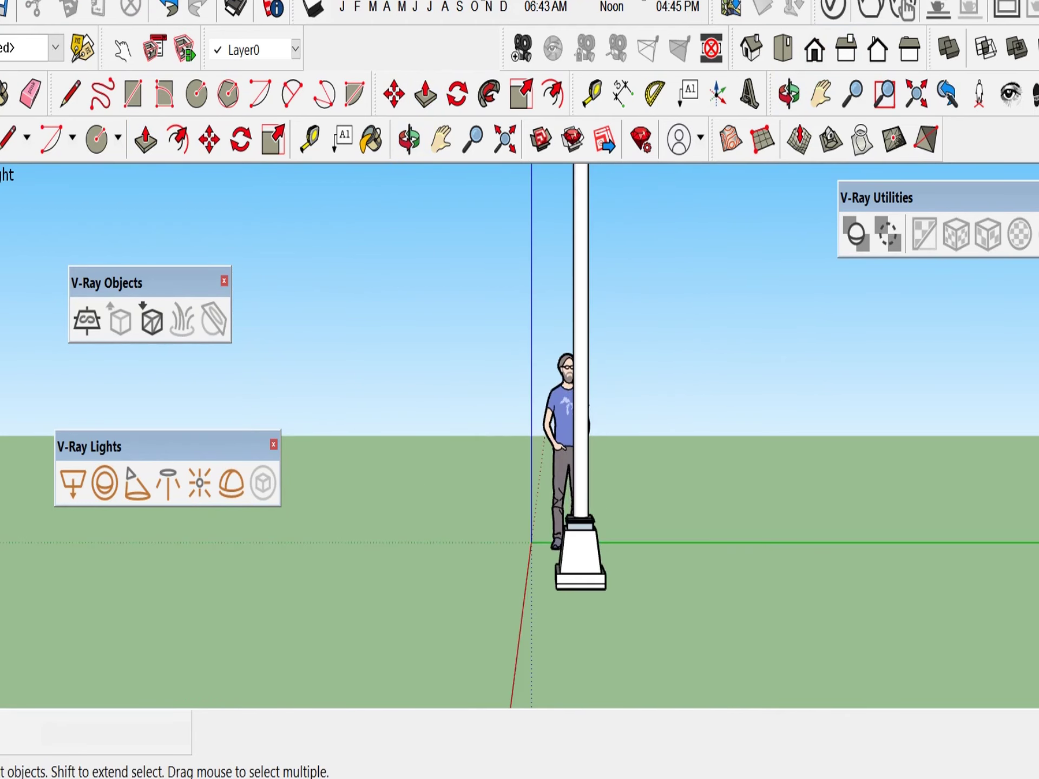
left_click(70, 94)
scroll(409, 597, "down", 2)
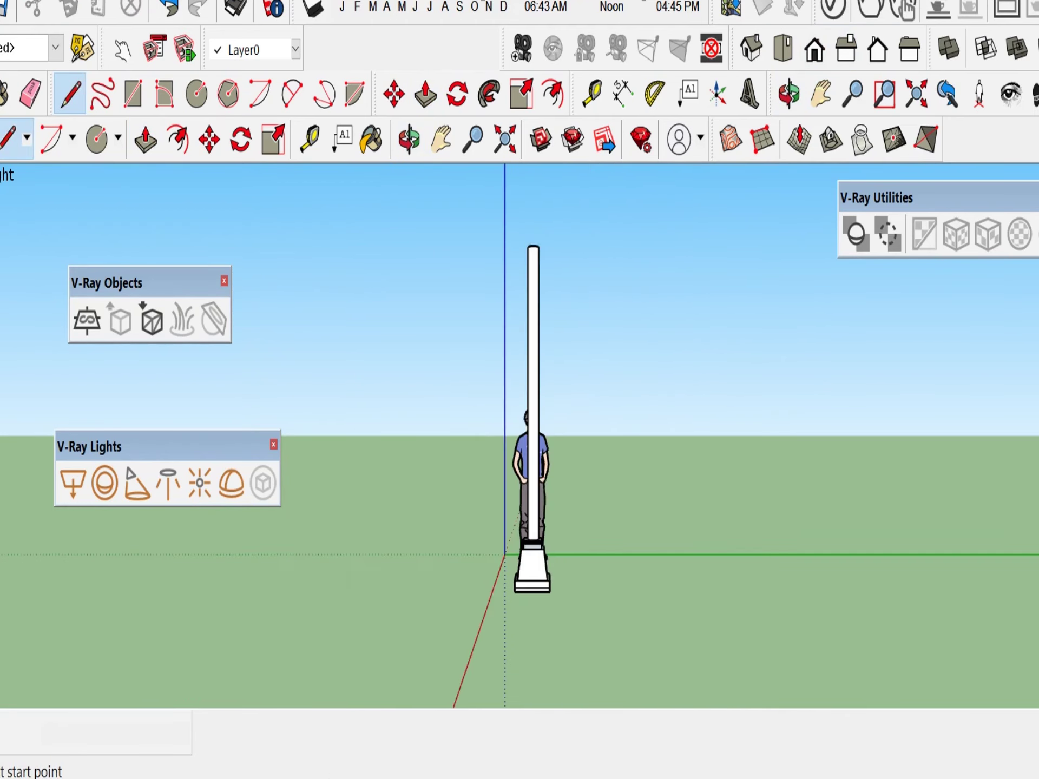
left_click(511, 245)
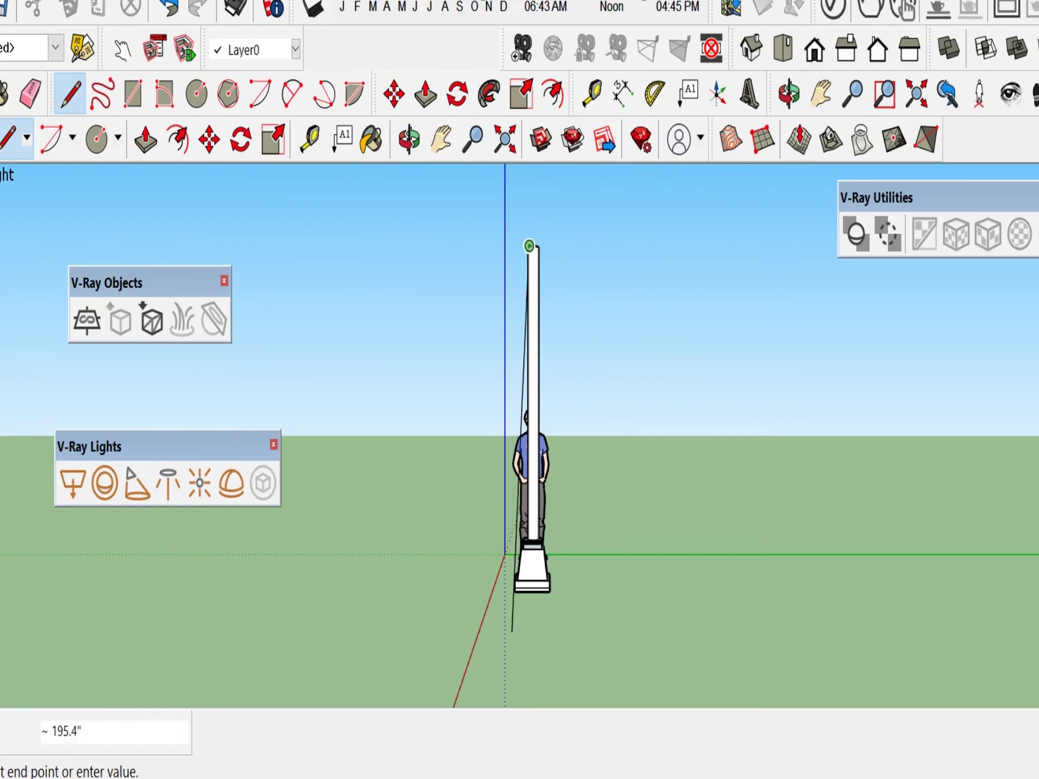
left_click(511, 254)
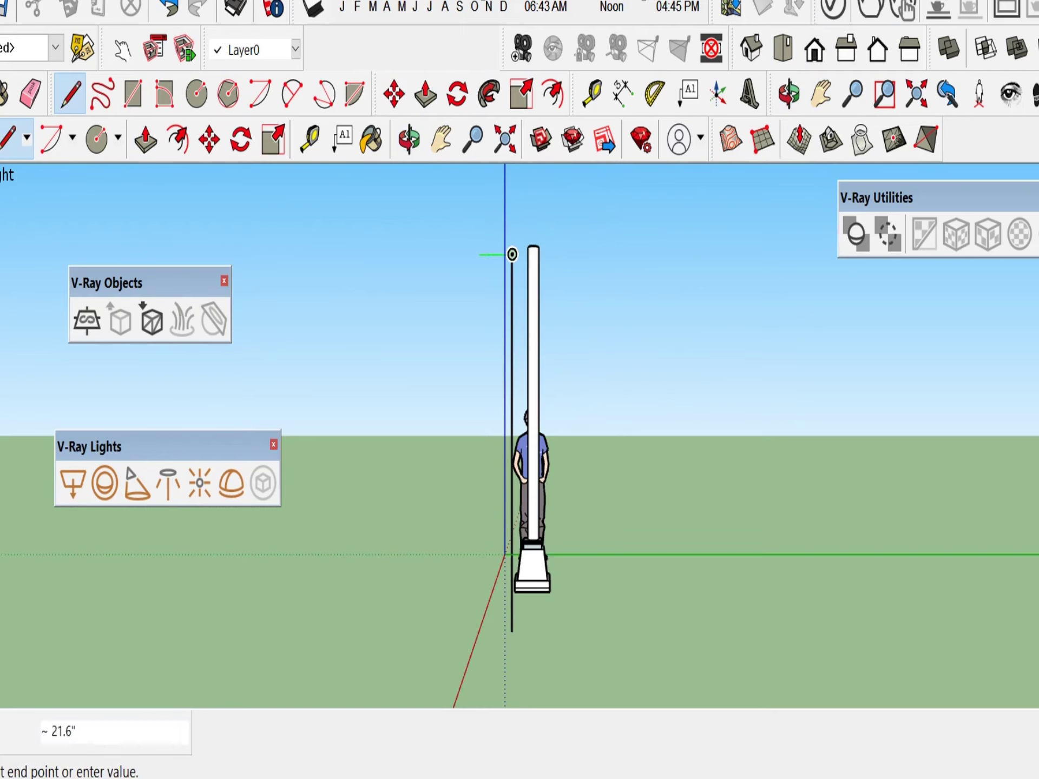
left_click(72, 137)
left_click(57, 177)
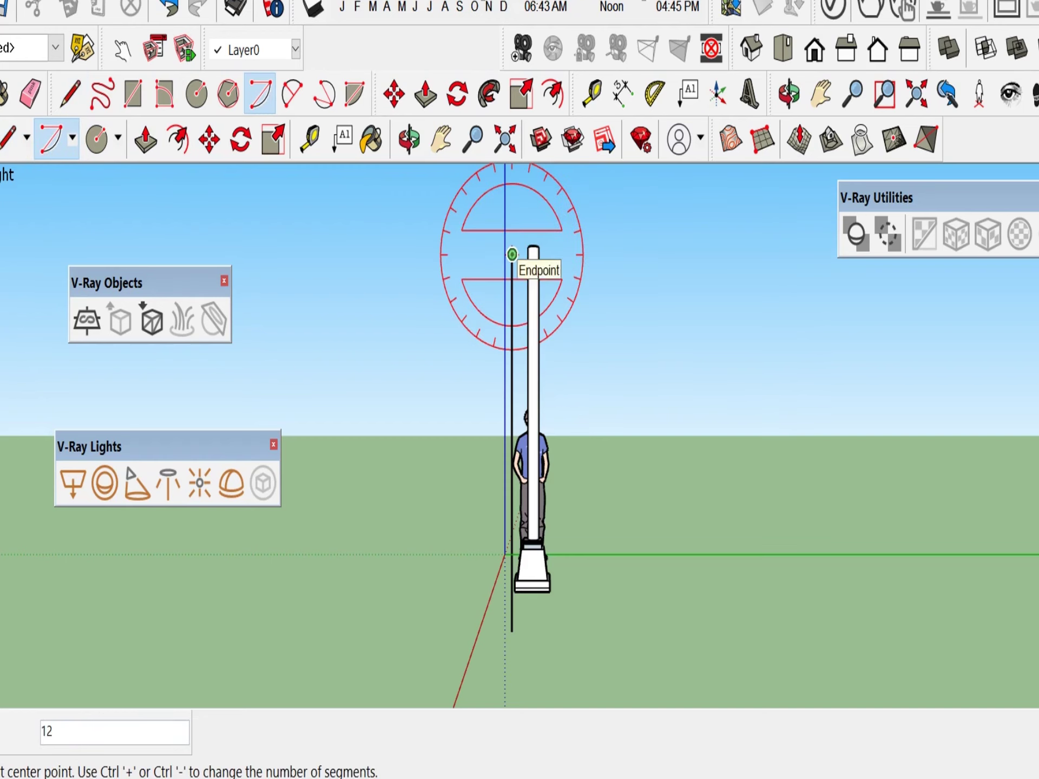
left_click(512, 254)
left_click(653, 255)
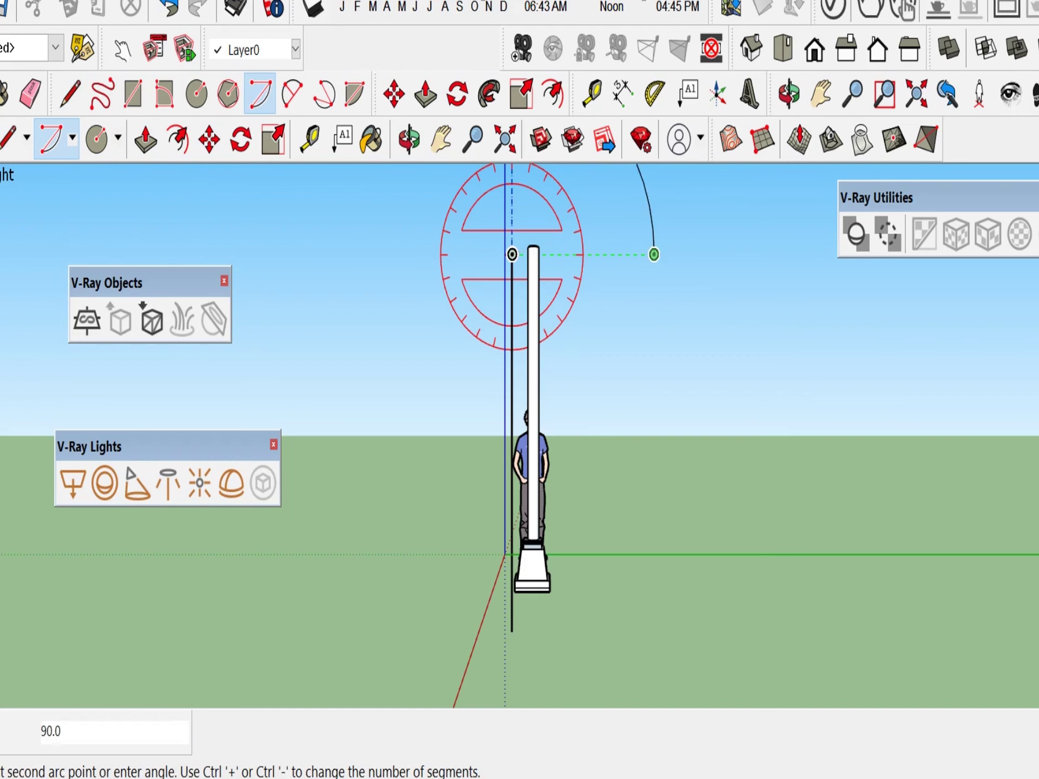
scroll(596, 303, "down", 3)
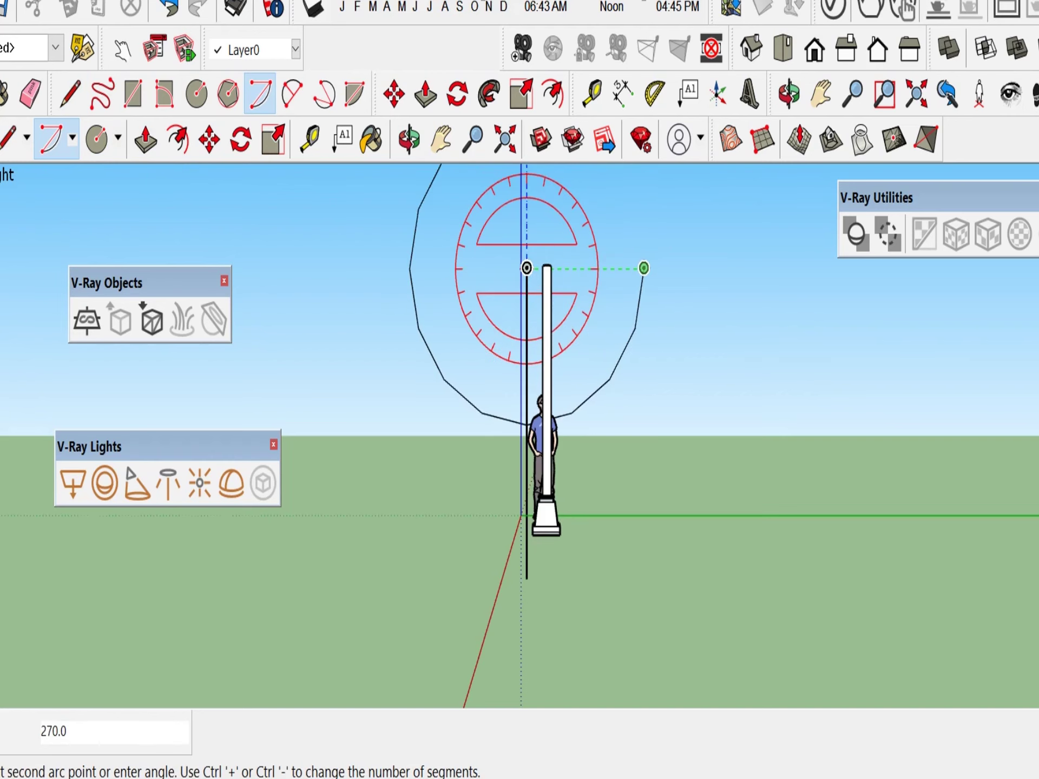
key("Escape")
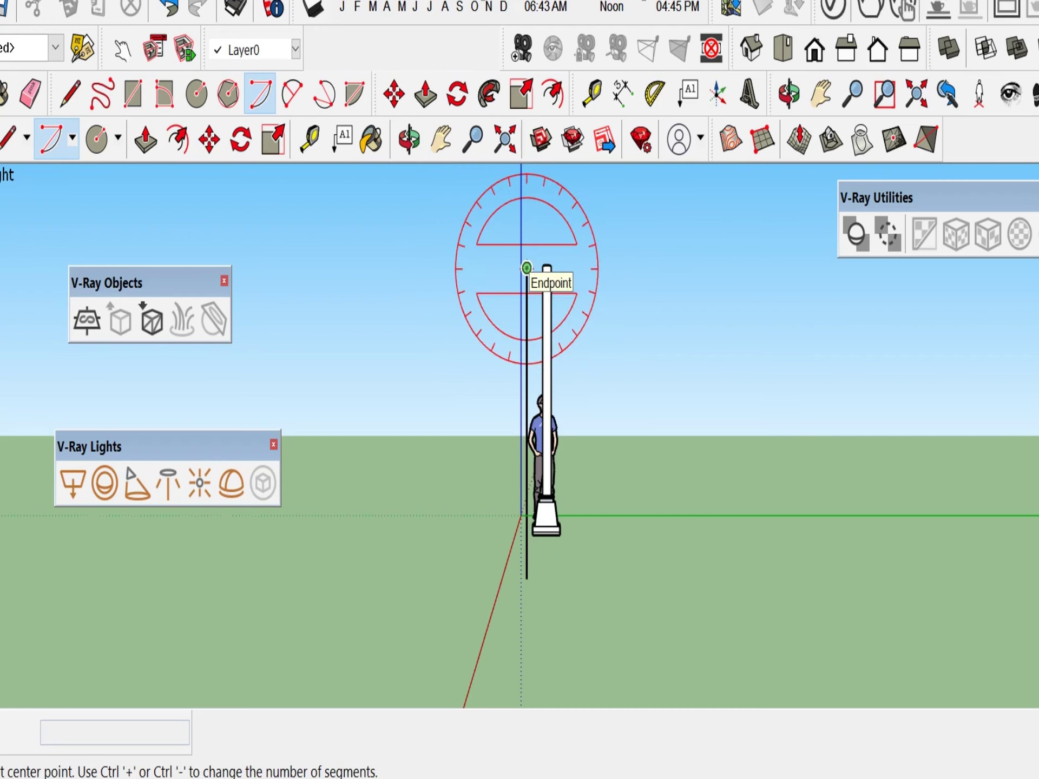
- Draw a 2 Point Arc from the vertical line's upper end along the green axis, bulging upward about 23.3"
left_click(72, 137)
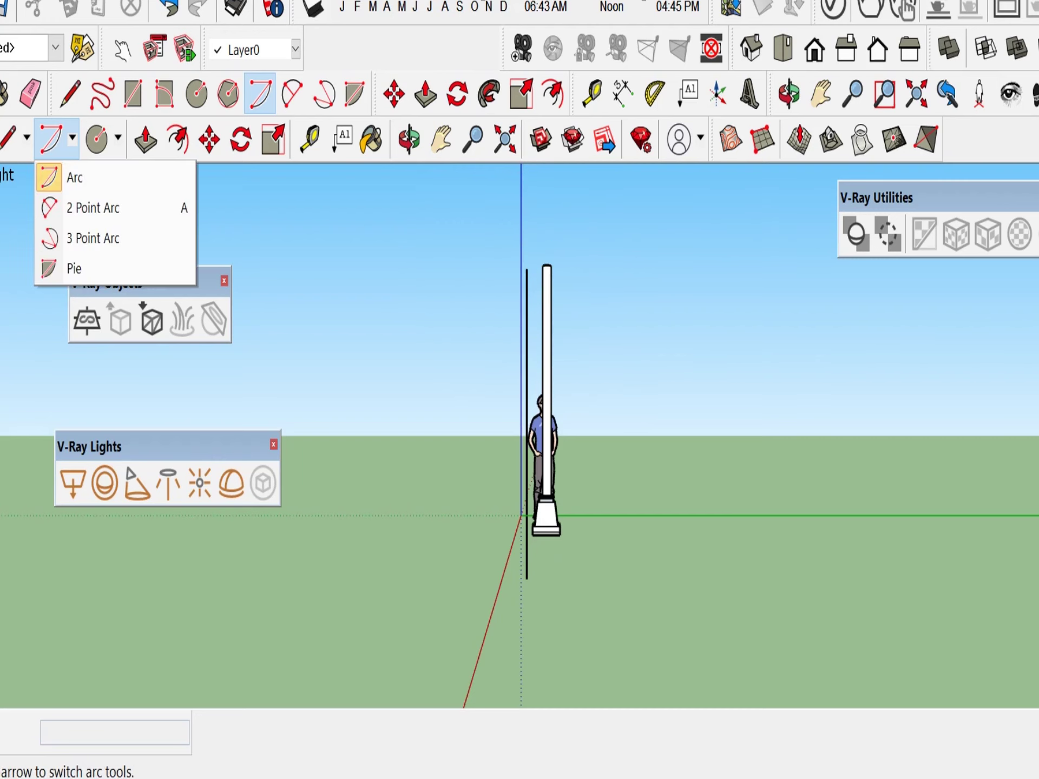
left_click(92, 208)
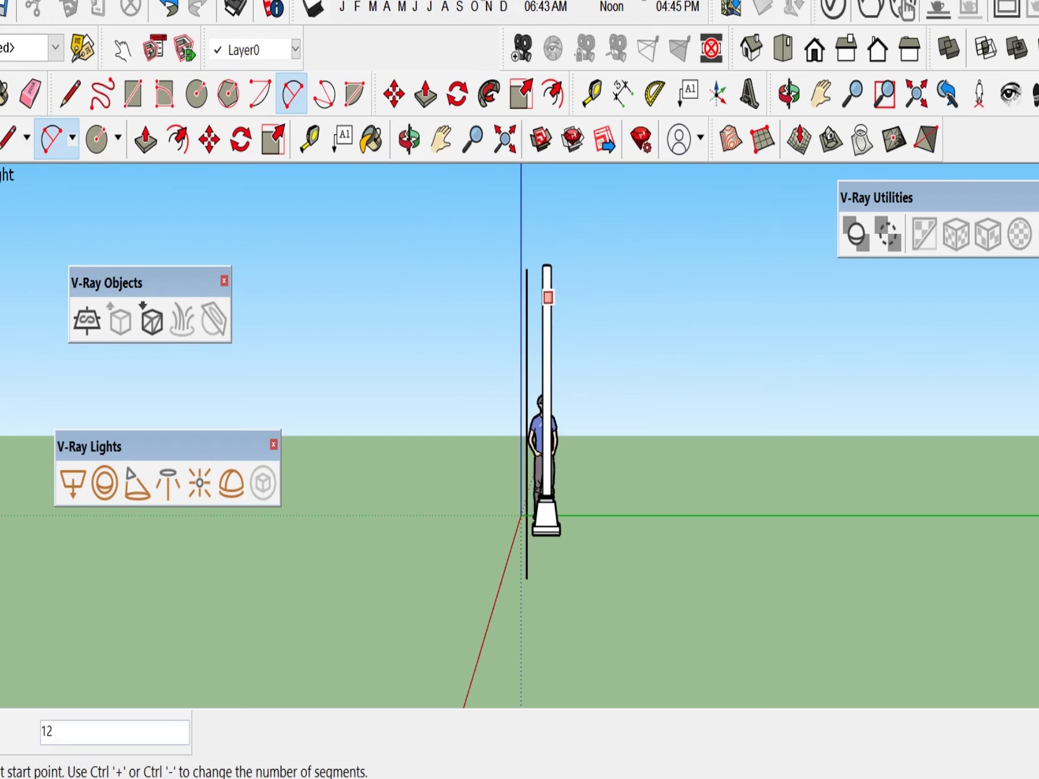
left_click(527, 267)
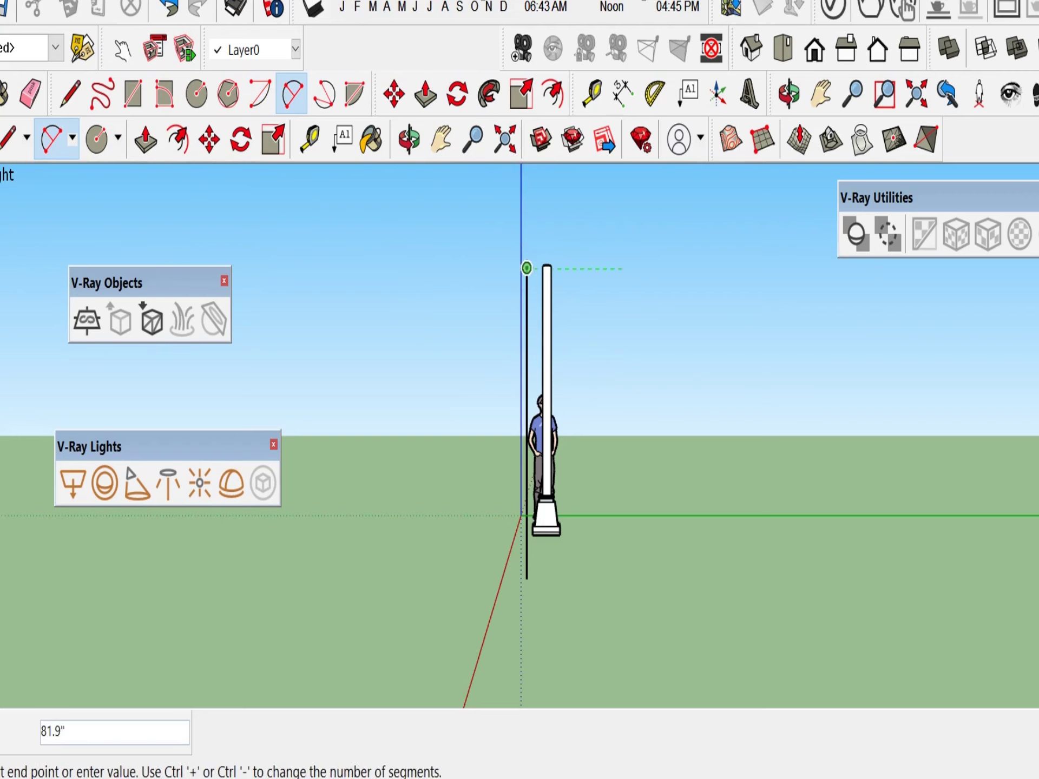
left_click(666, 268)
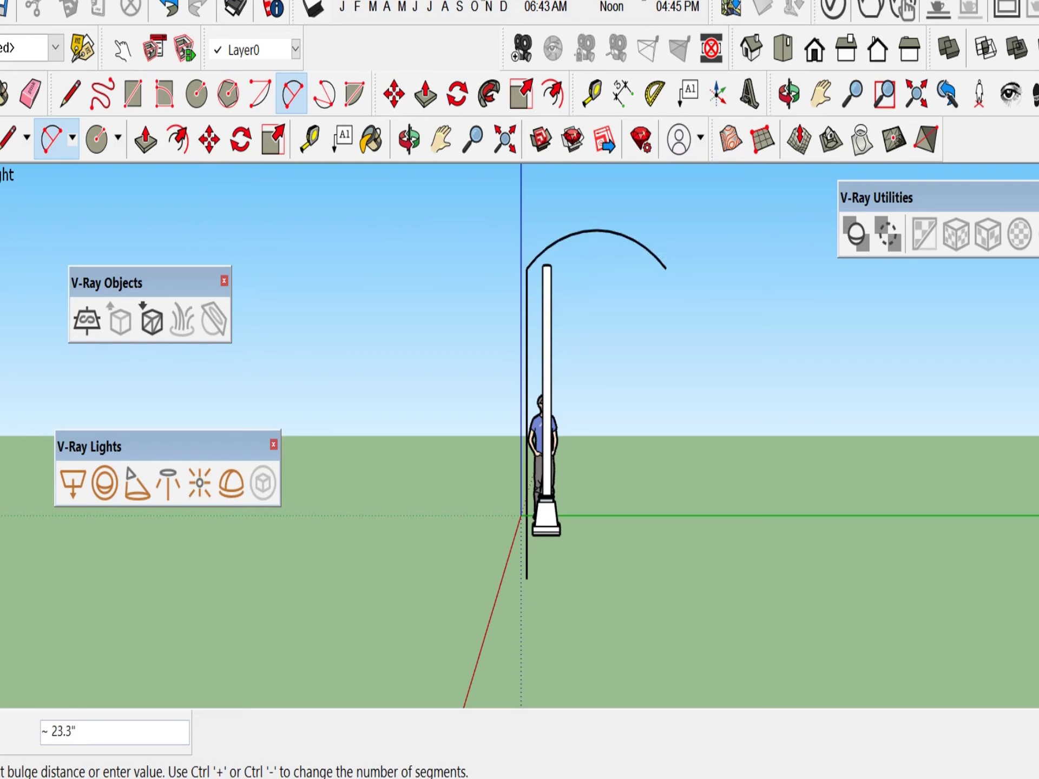
left_click(692, 229)
scroll(694, 228, "up", 4)
middle_click_drag(694, 228, 639, 222)
middle_click_drag(616, 287, 612, 271)
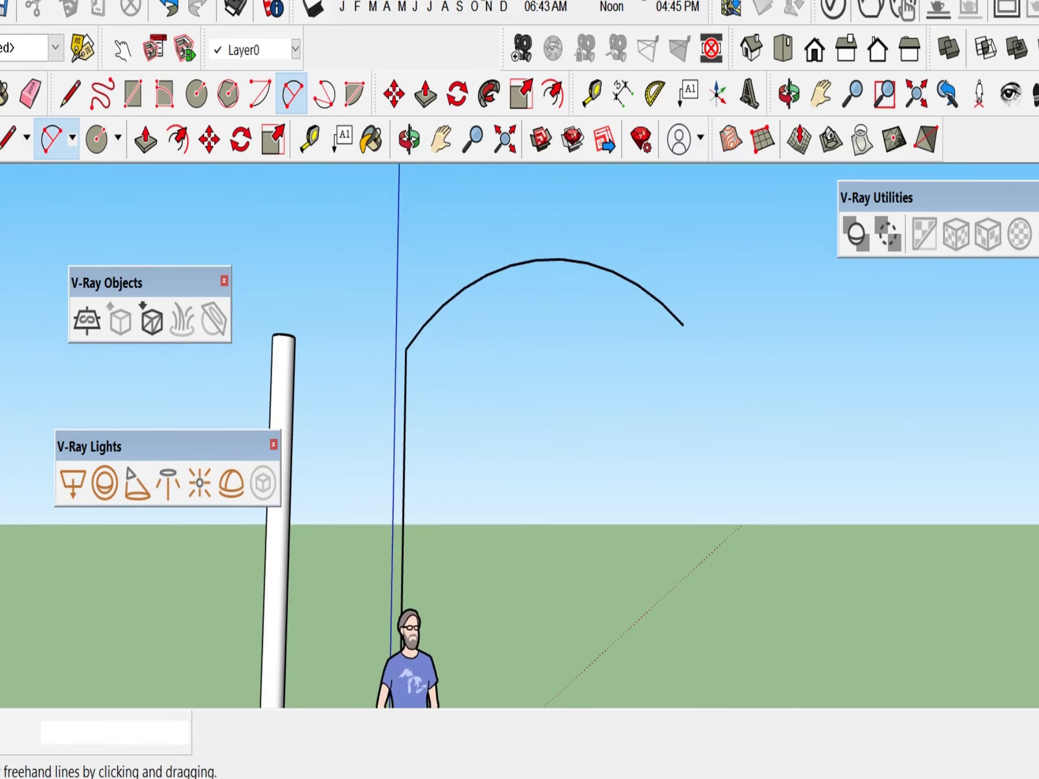
- Draw a small vertical circle centred on the free end of the arc, as the profile of the curved arm
left_click(178, 139)
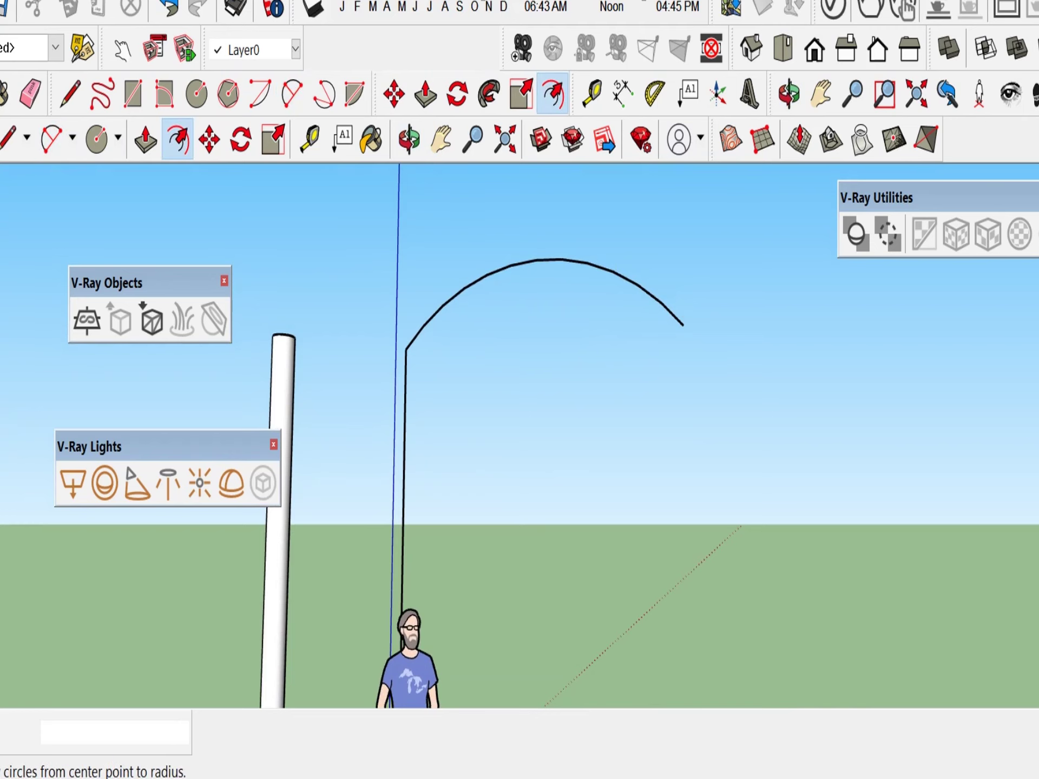
left_click(196, 93)
middle_click_drag(814, 358, 793, 290)
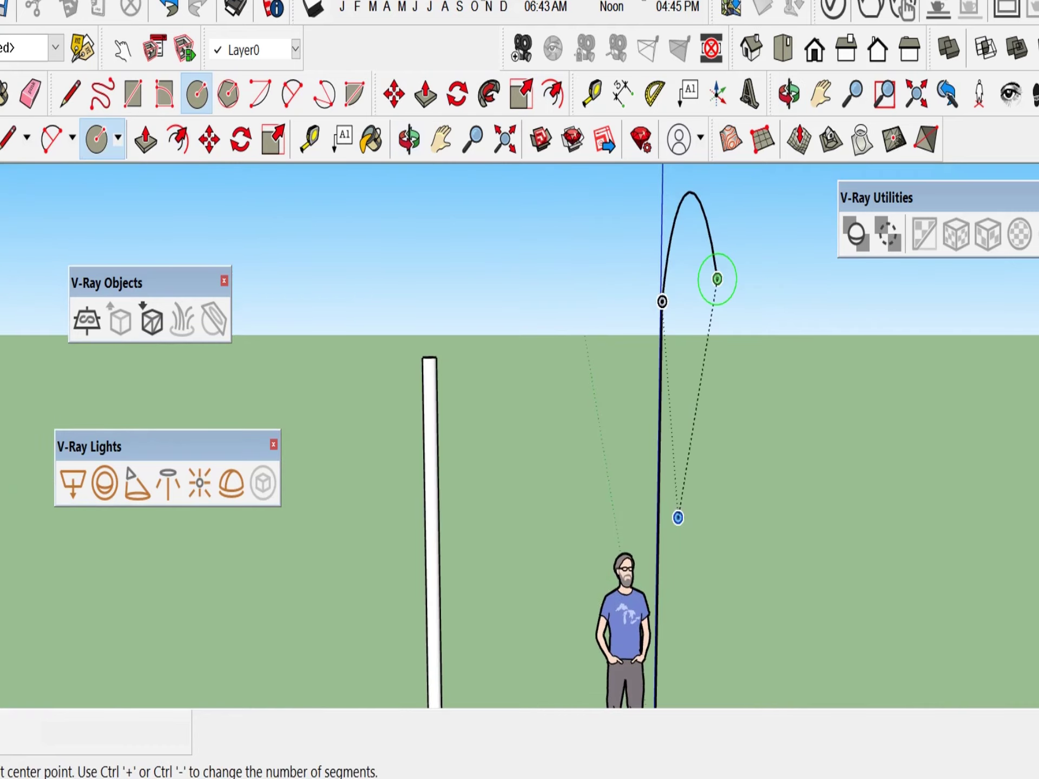
left_click(717, 279)
left_click(733, 266)
middle_click_drag(673, 251, 738, 304)
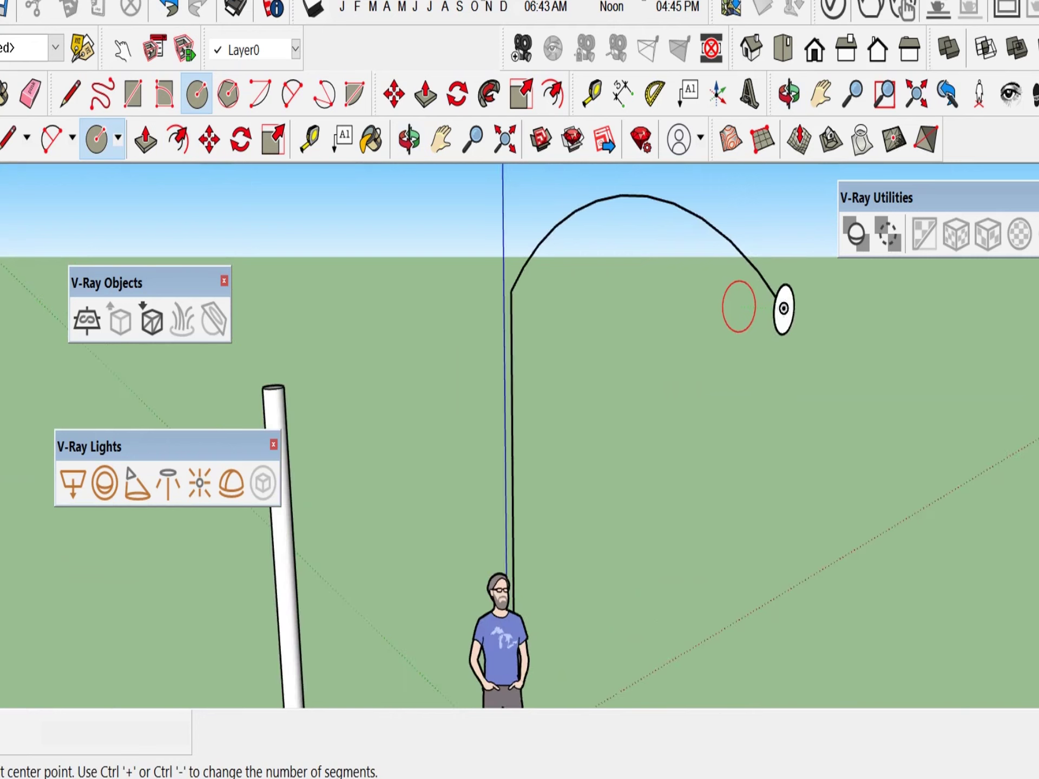
key("space")
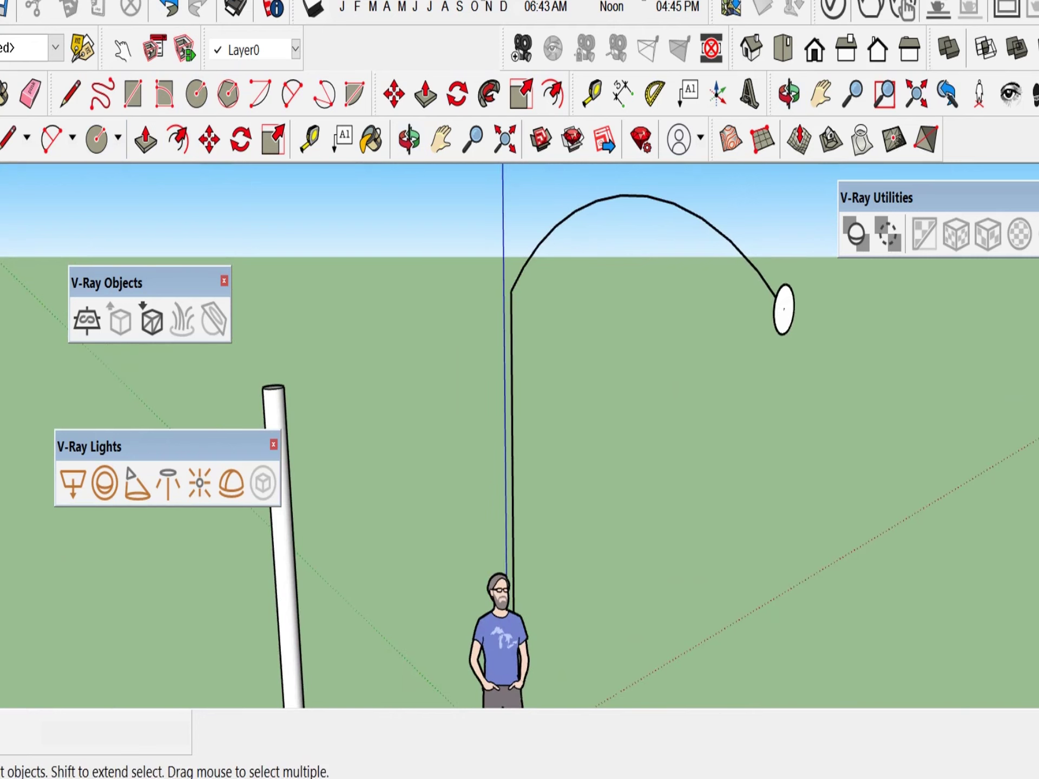
left_click(552, 94)
left_click(784, 307)
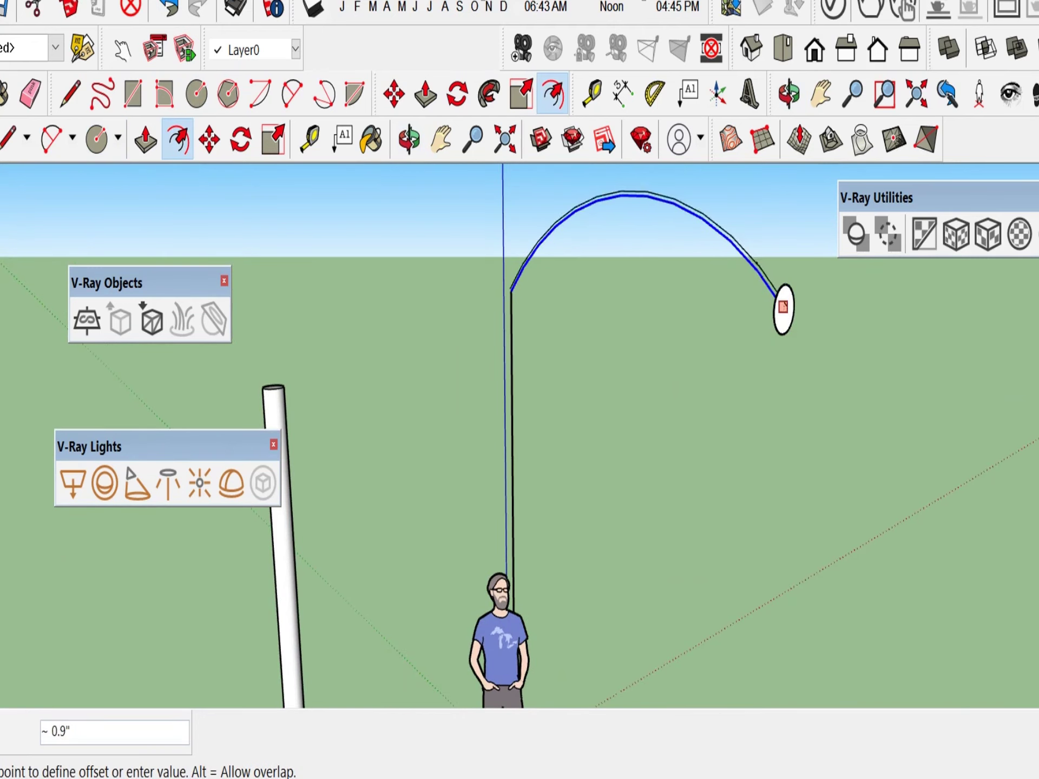
left_click(790, 301)
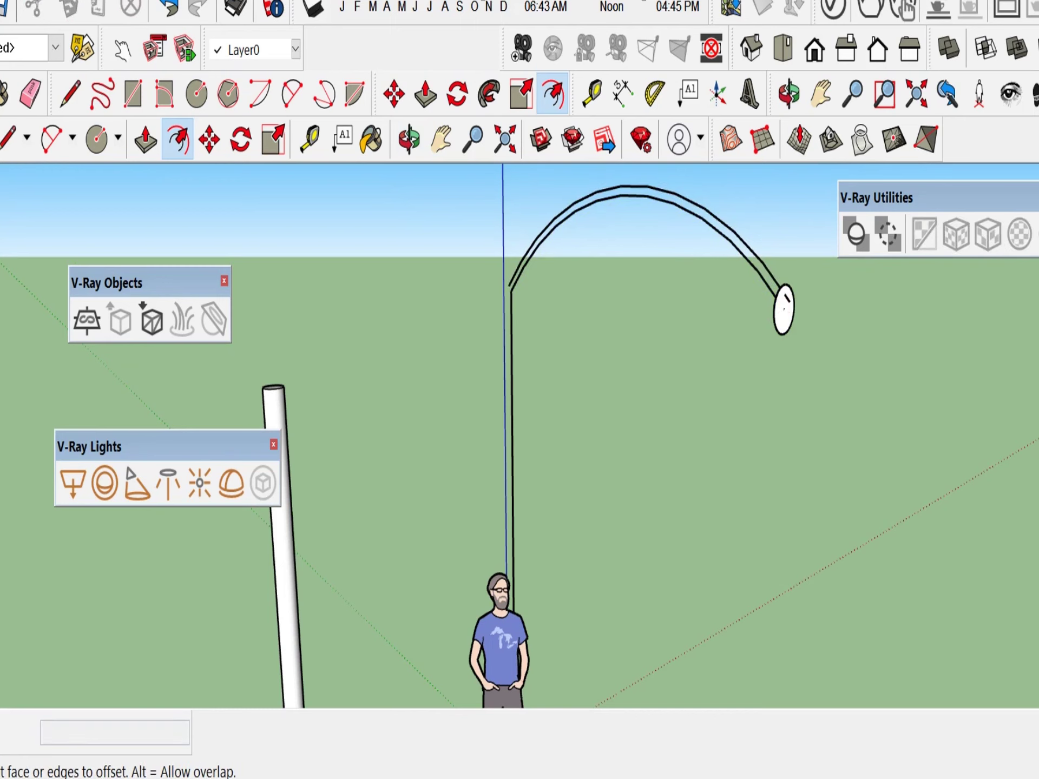
key("ctrl+z")
left_click(781, 304)
key("space")
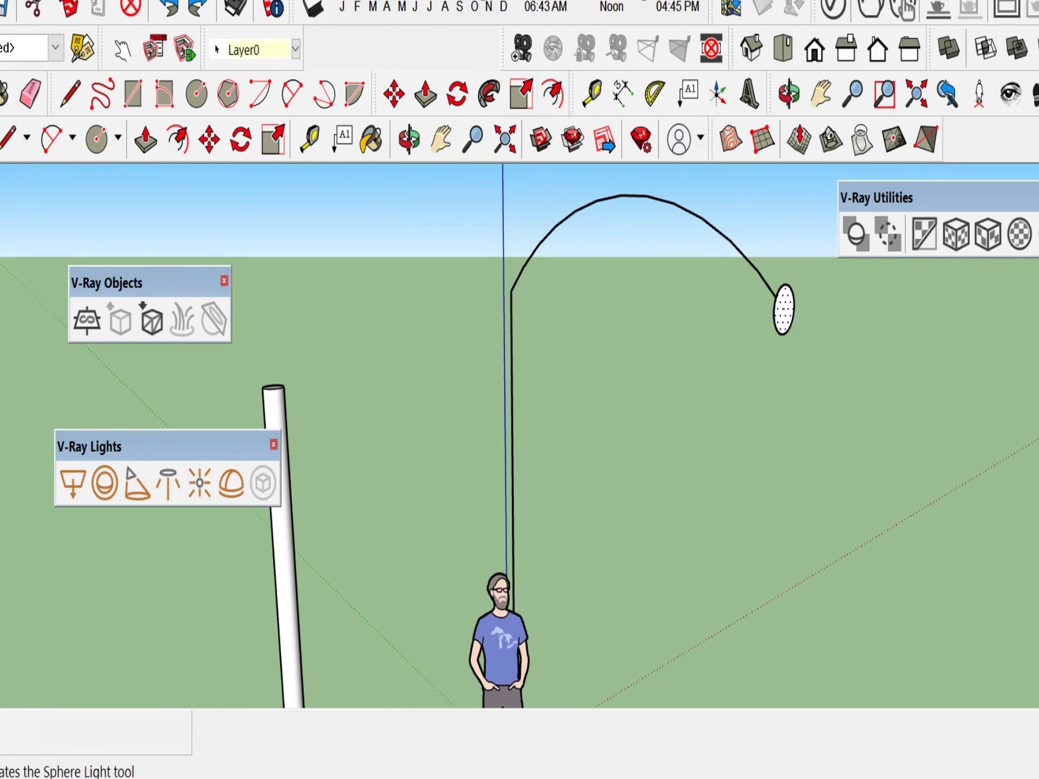
key("f")
left_click(778, 331)
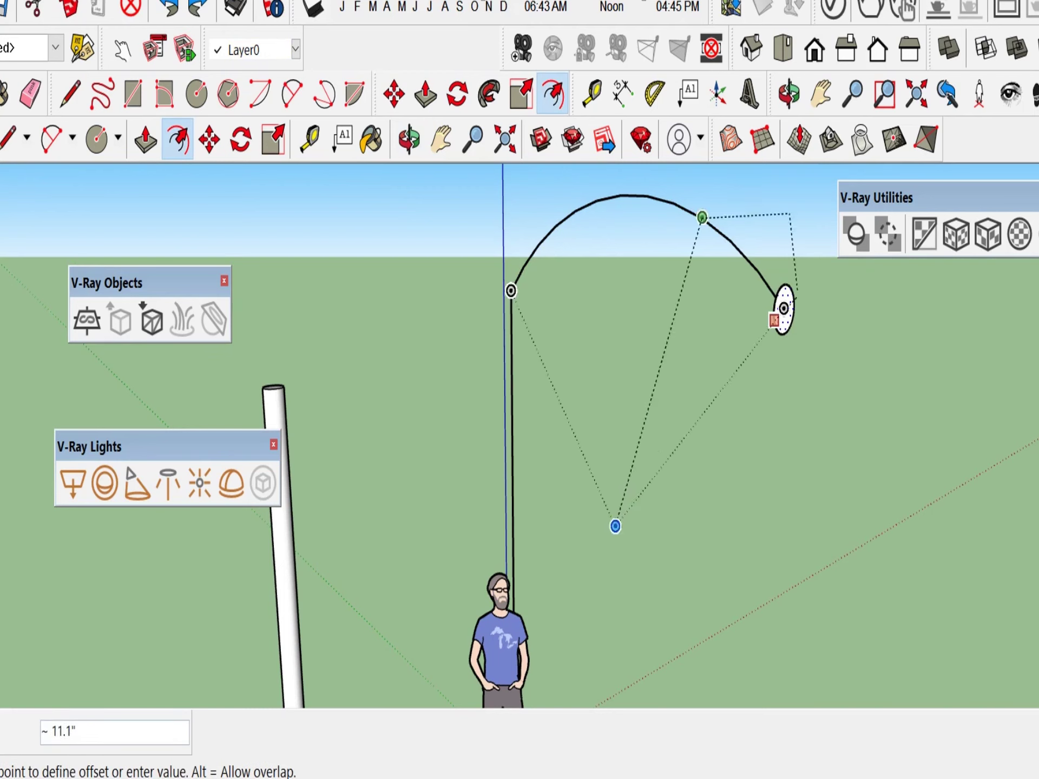
left_click(784, 315)
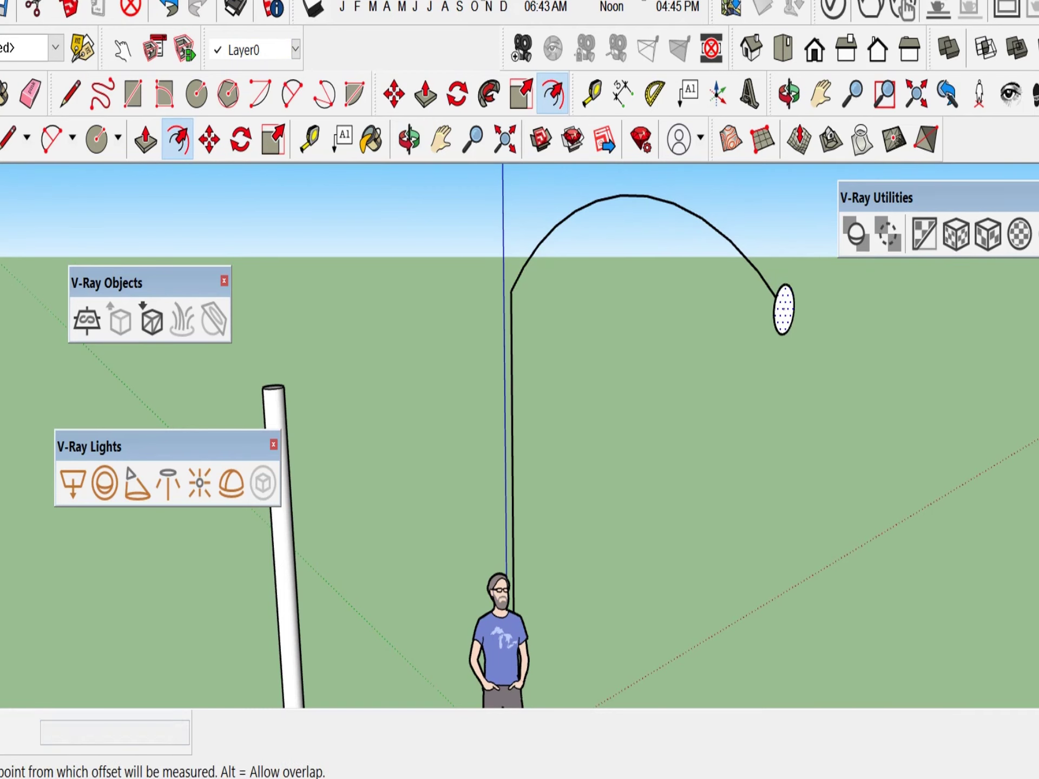
left_click(781, 285)
left_click(774, 303)
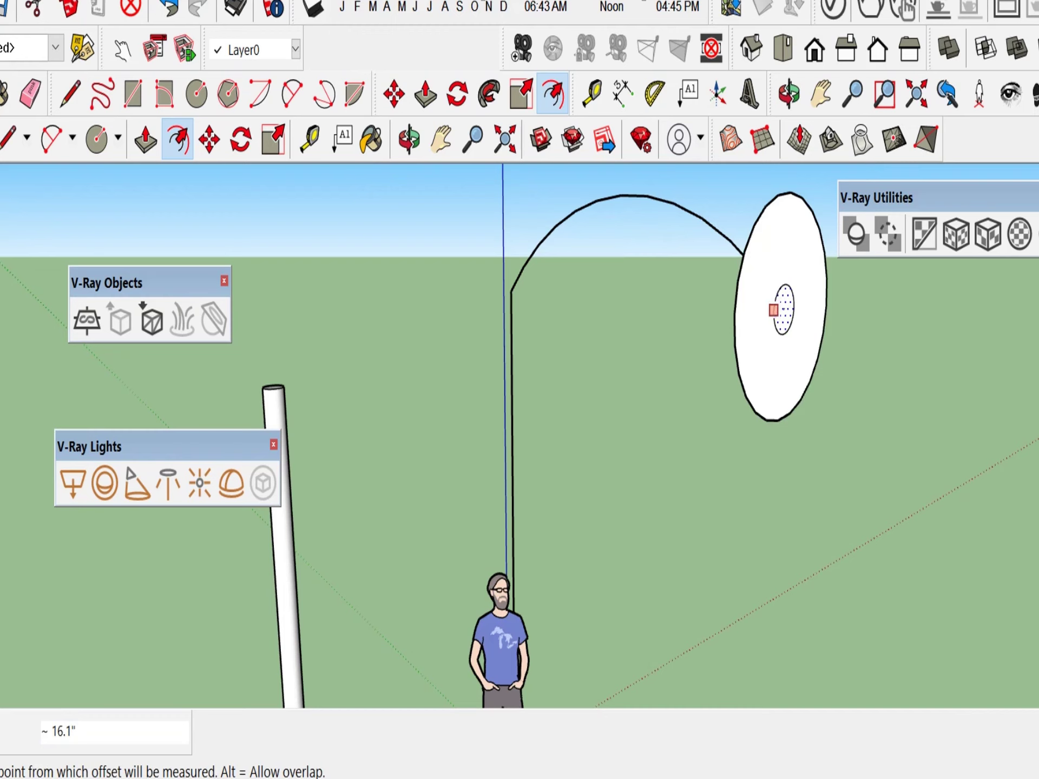
key("ctrl+z")
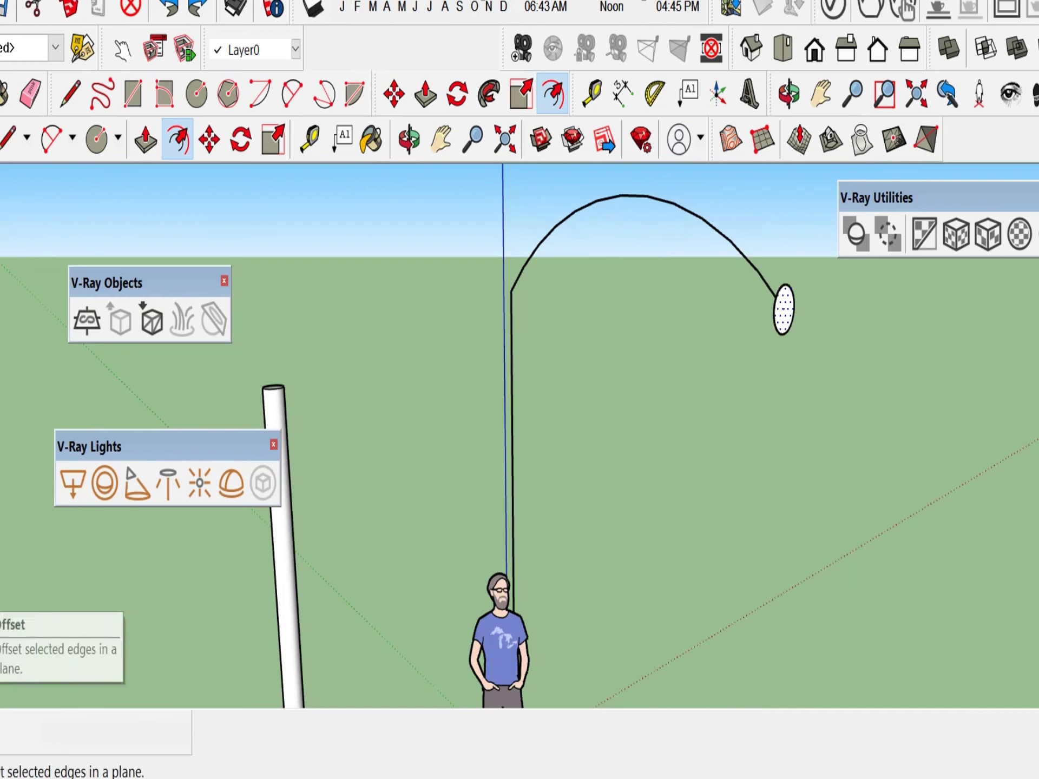
- Extrude the circle along the arc with Follow Me to form a curved tube
left_click(0, 553)
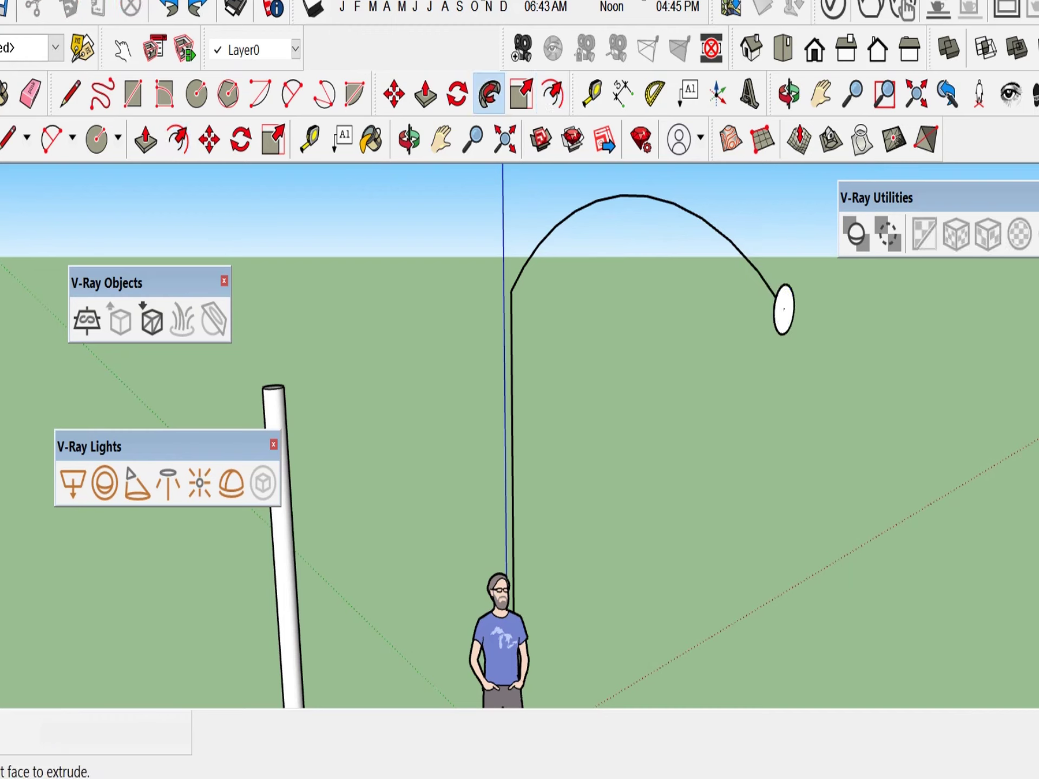
mouse_move(783, 308)
left_mouse_down()
mouse_move(683, 204)
mouse_move(511, 289)
left_mouse_up()
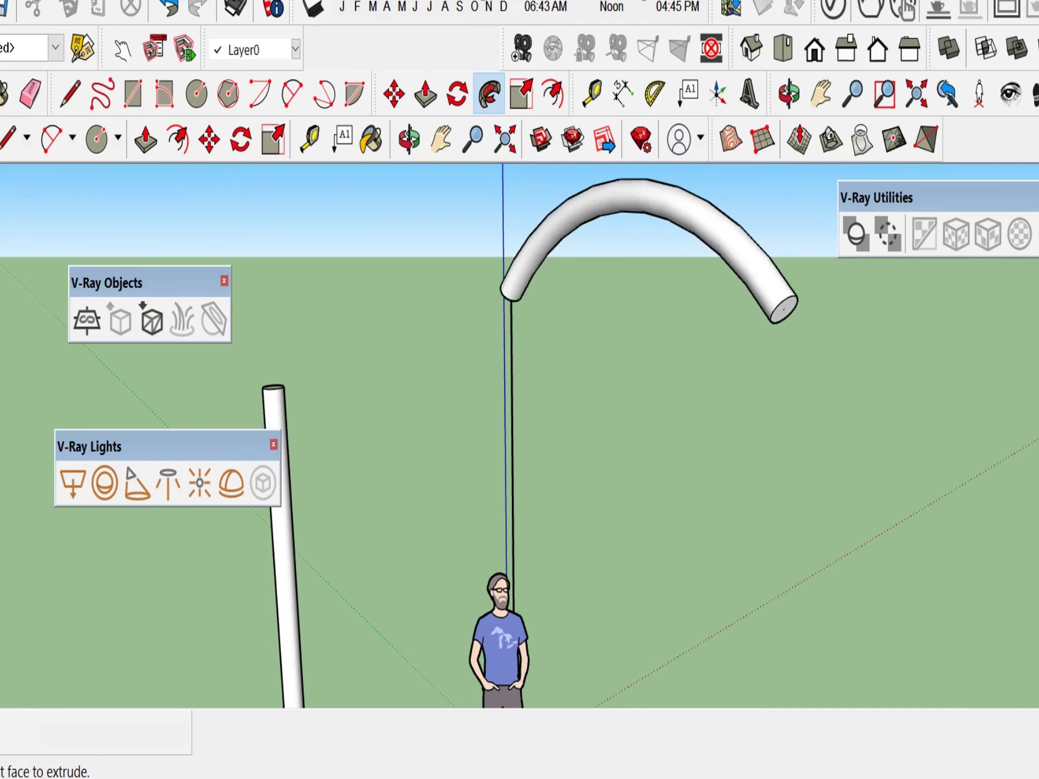
scroll(893, 303, "up", 1)
scroll(893, 346, "down", 1)
key("space")
- Delete the vertical guide line below the inner end of the curved tube
scroll(606, 427, "down", 4)
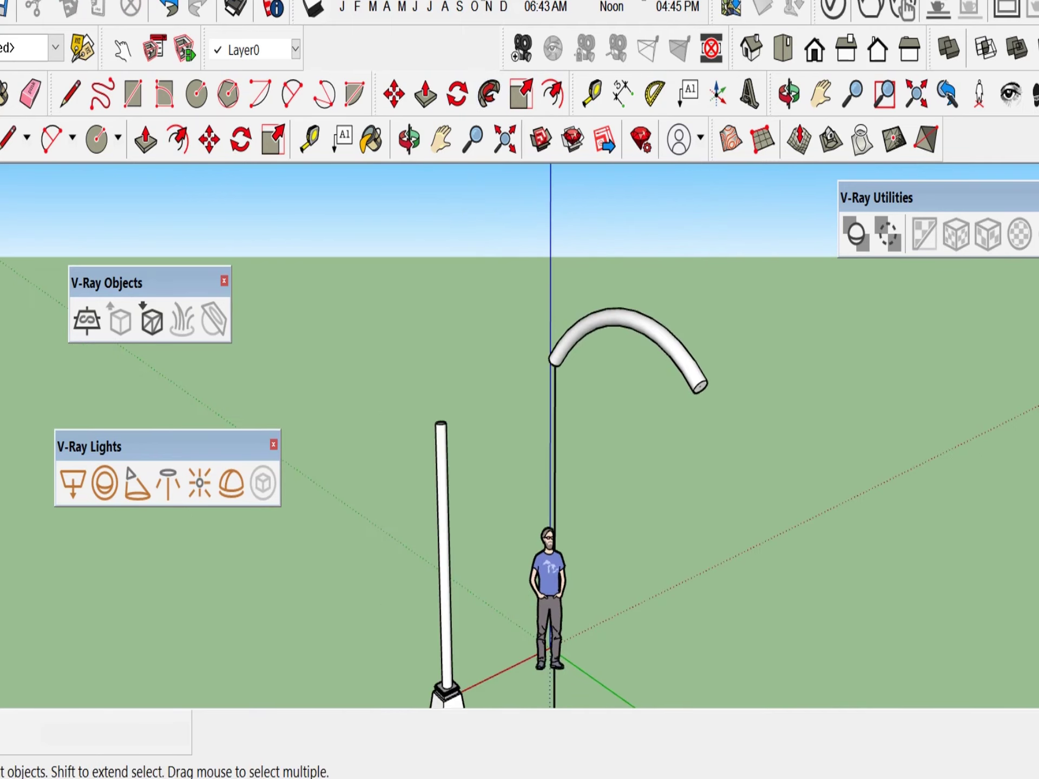
left_click(555, 430)
scroll(554, 430, "down", 2)
middle_click_drag(555, 430, 736, 346)
middle_click_drag(292, 514, 633, 466)
scroll(633, 465, "down", 1)
scroll(633, 470, "up", 1)
scroll(642, 452, "up", 2)
key("Delete")
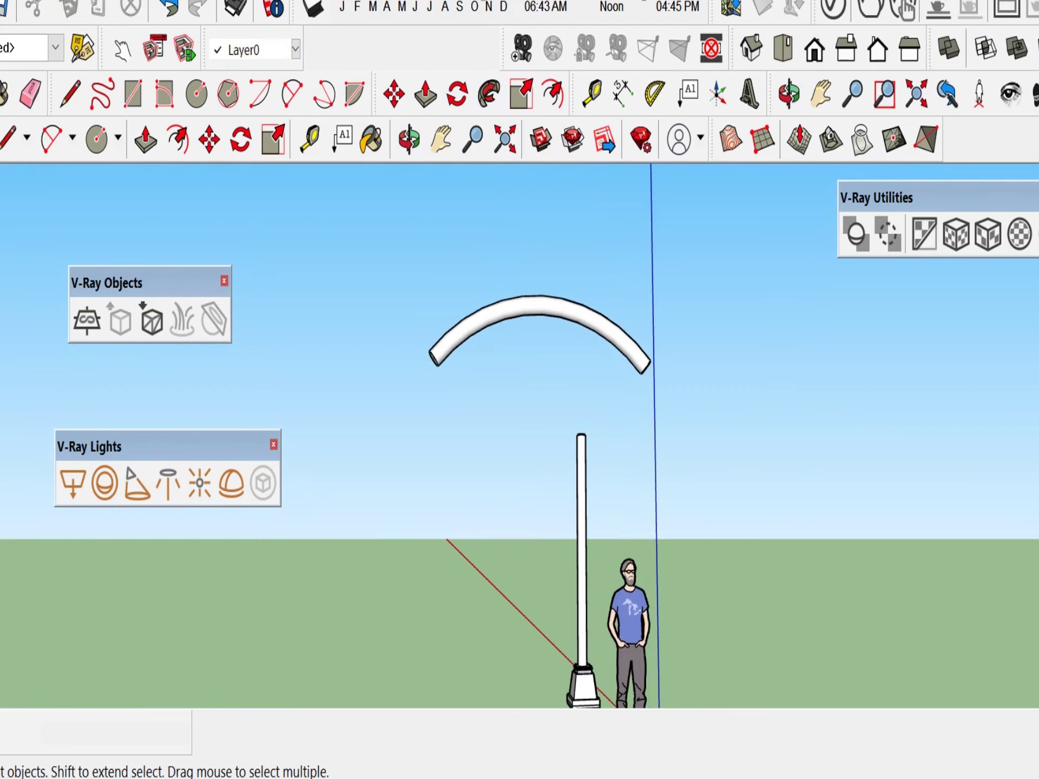
- Make the whole curved tube a component with the default settings, selecting it from the top view
scroll(640, 400, "down", 4)
middle_click_drag(640, 400, 622, 487)
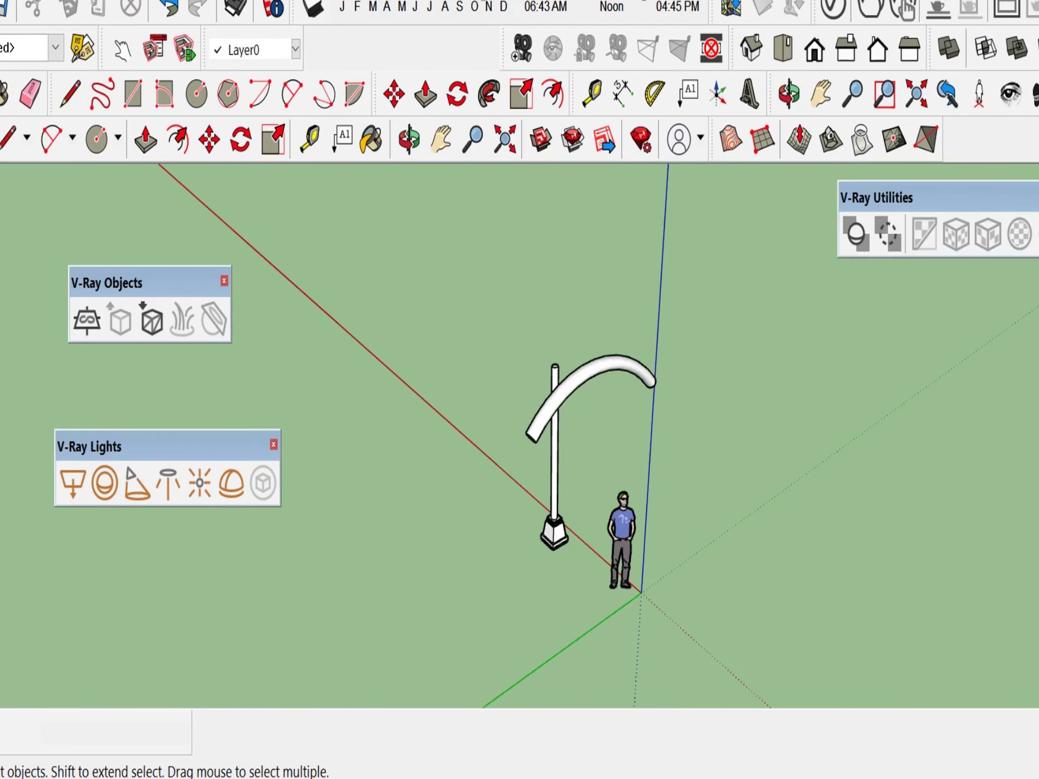
scroll(638, 486, "down", 1)
left_click(783, 49)
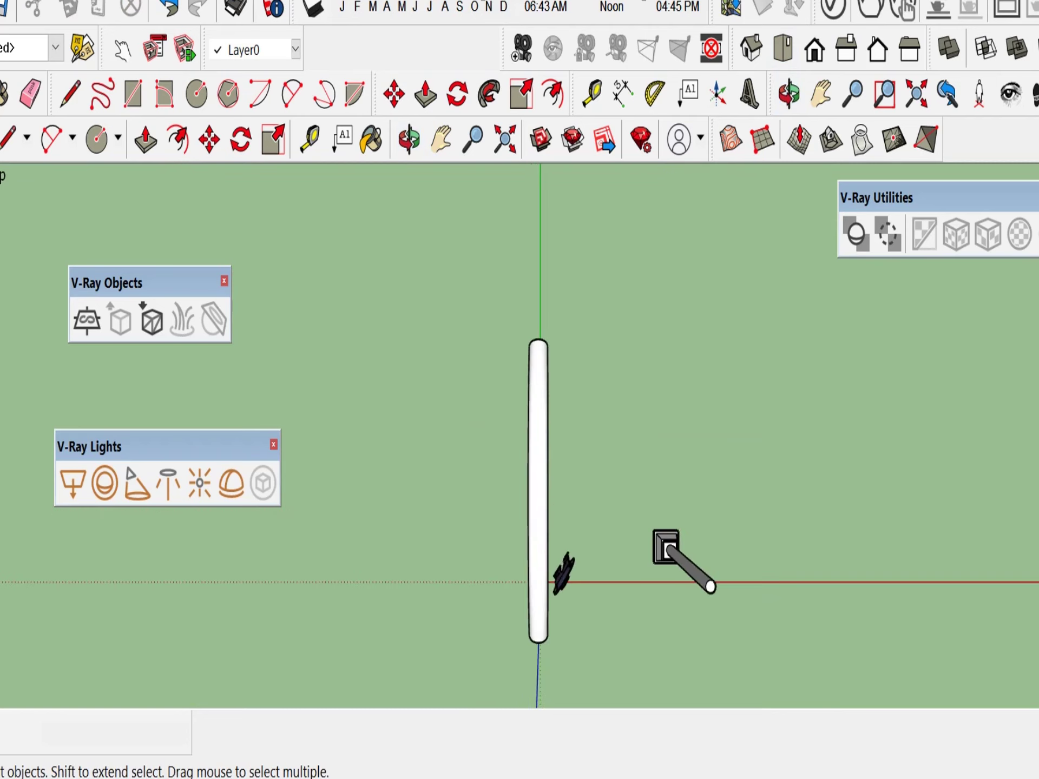
left_click_drag(486, 289, 554, 662)
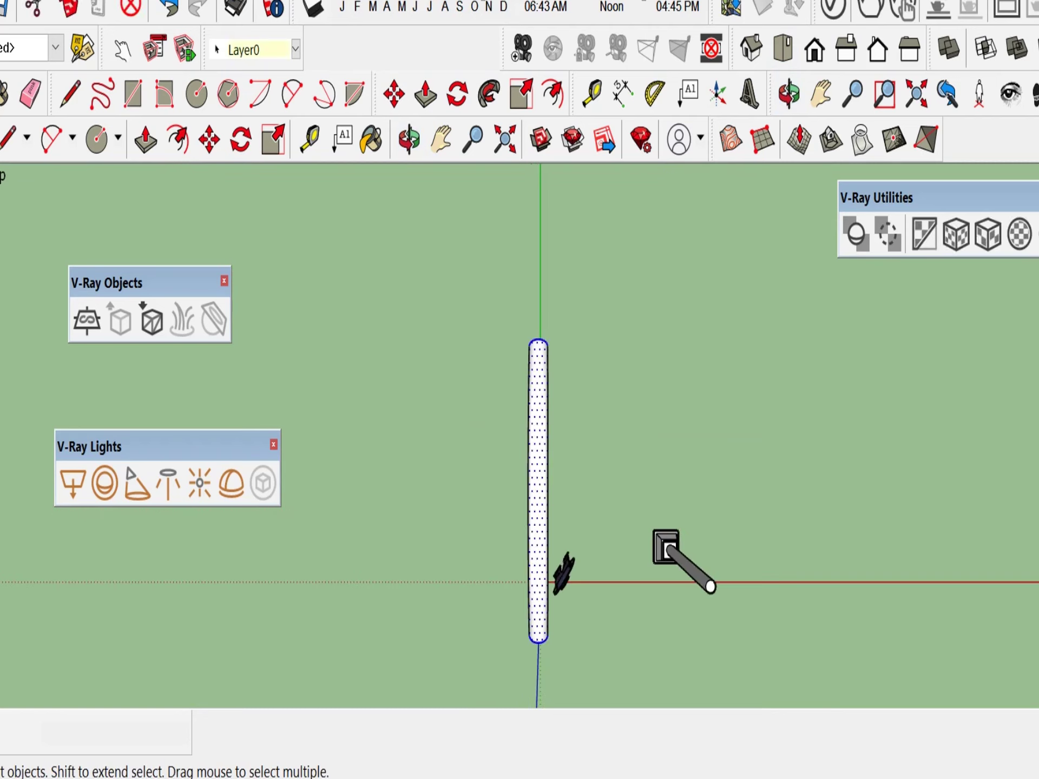
middle_click_drag(541, 568, 639, 427)
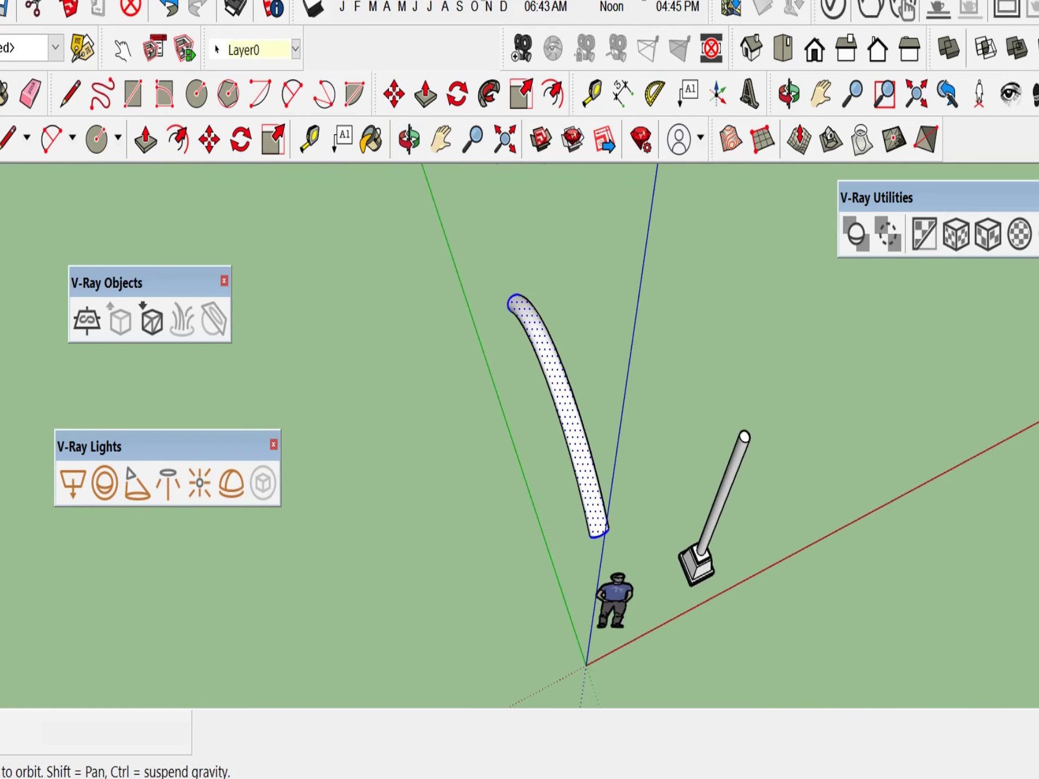
middle_click_drag(541, 487, 752, 414)
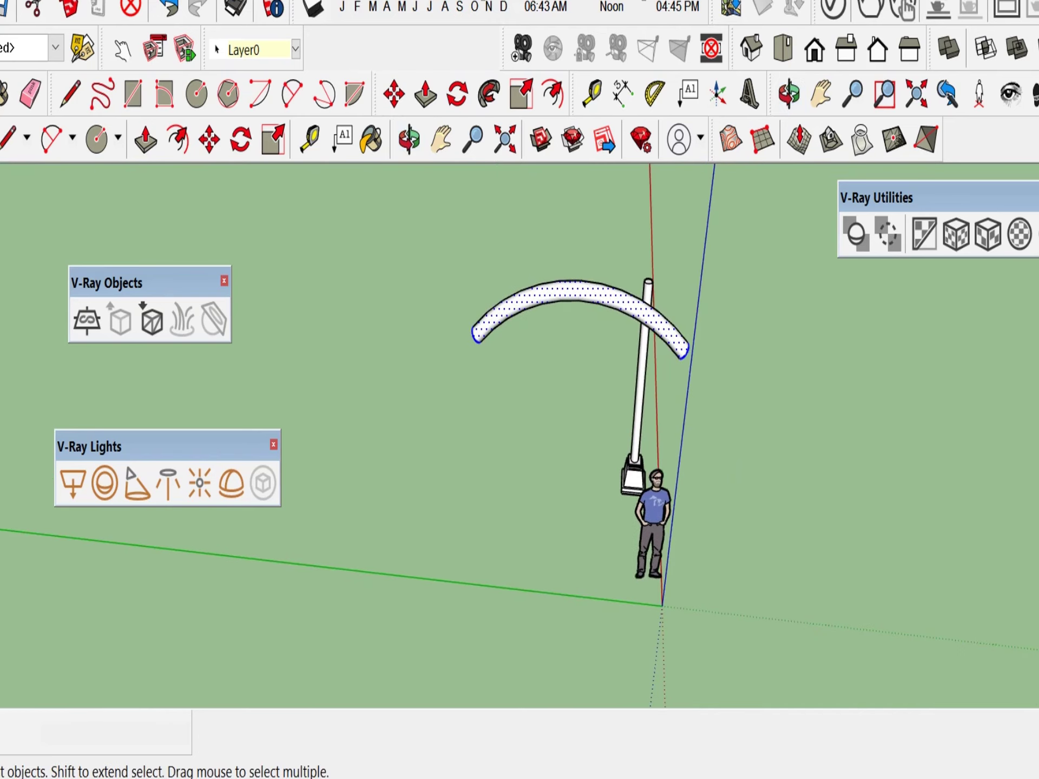
right_click(634, 279)
left_click(709, 458)
left_click(544, 611)
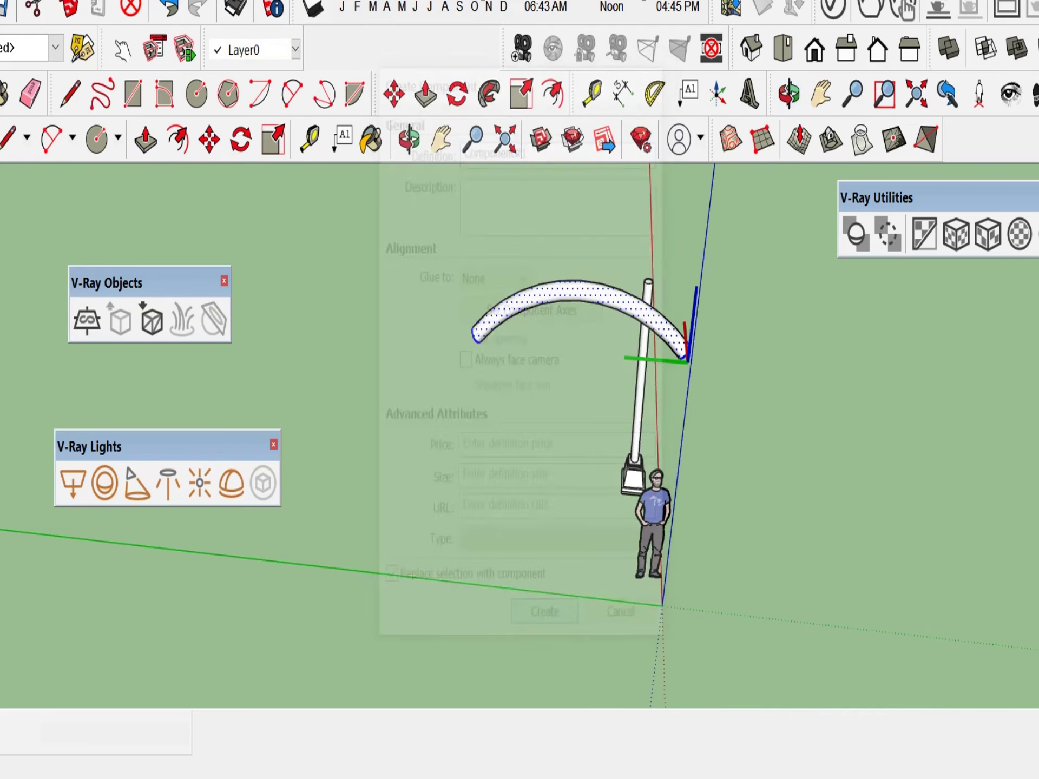
left_click(801, 498)
- Make the pole and its stepped pedestal one component with the default settings
scroll(801, 498, "down", 3)
middle_click_drag(801, 497, 476, 487)
left_click_drag(514, 248, 646, 573)
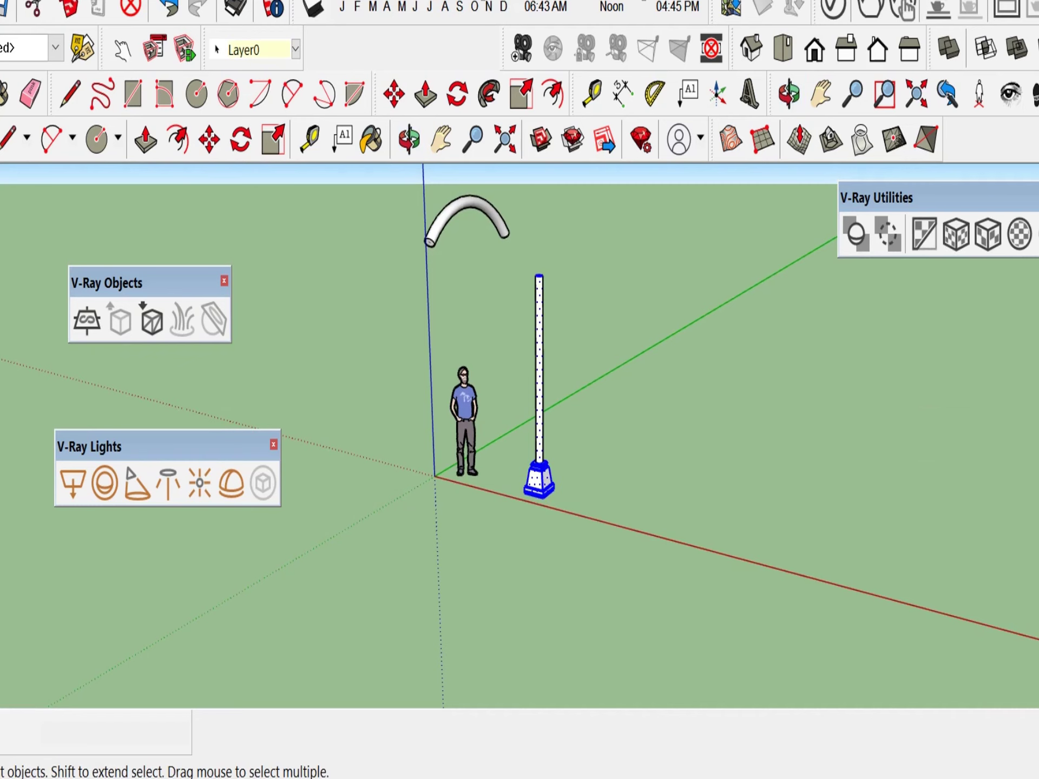
right_click(543, 479)
left_click(623, 149)
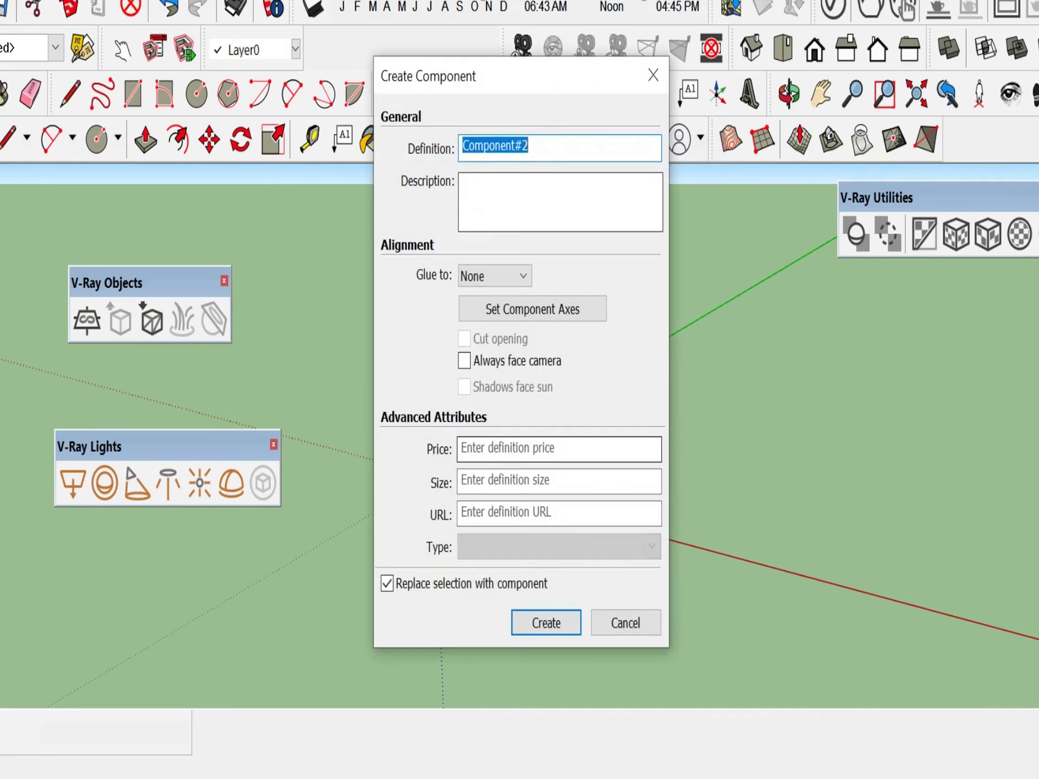
key("Return")
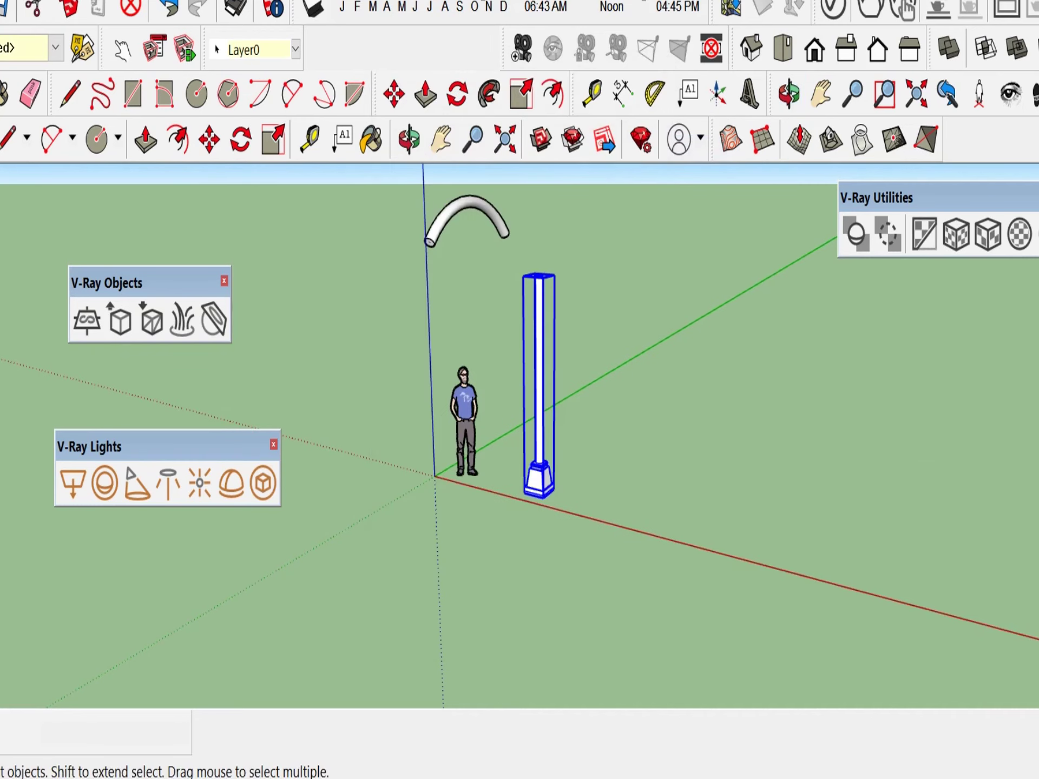
- Save the model on the desktop under the name "street light 3D Modeling in SketchUp"
key("ctrl+s")
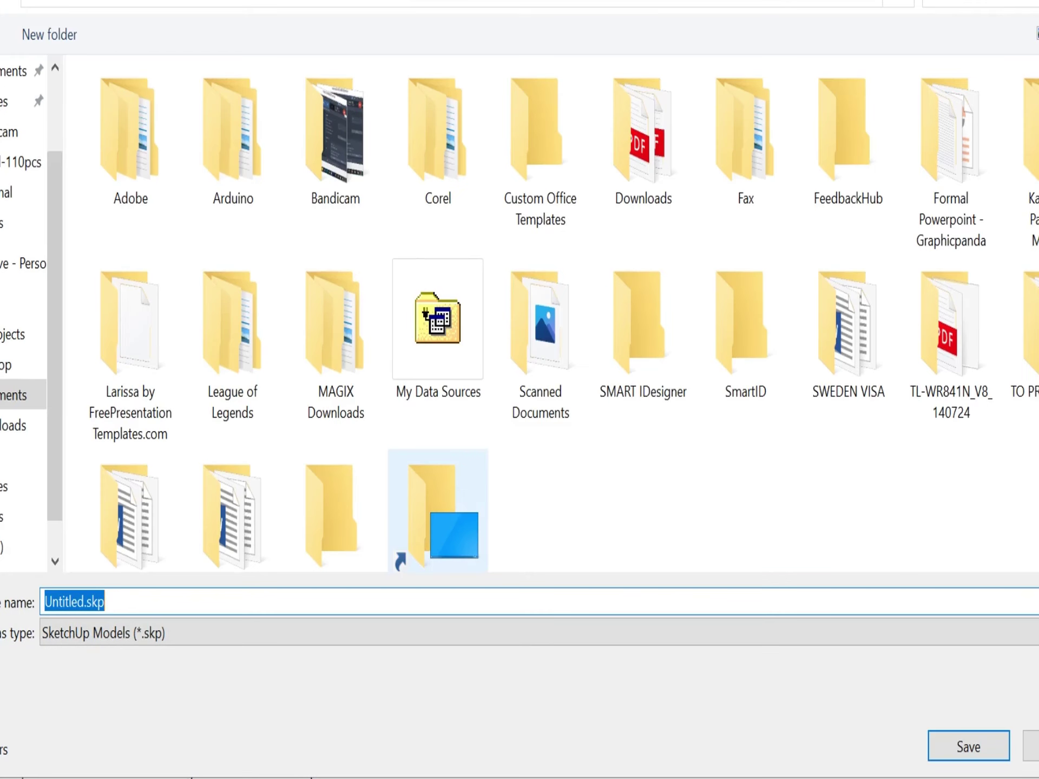
left_click(22, 365)
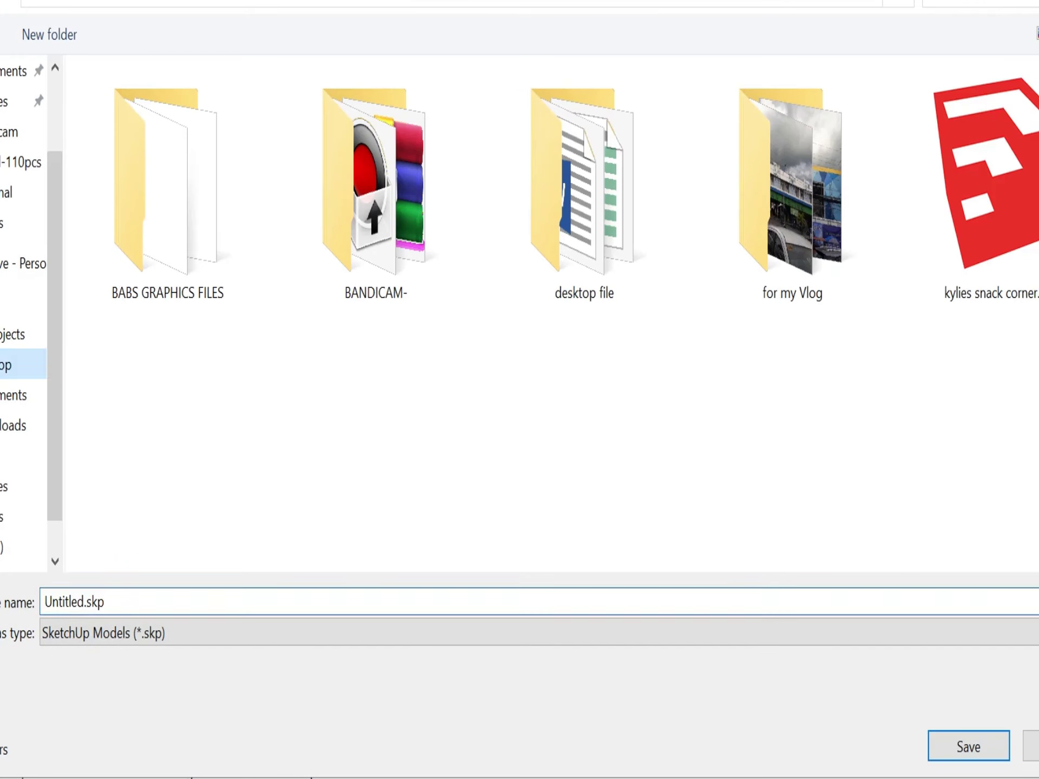
type("str")
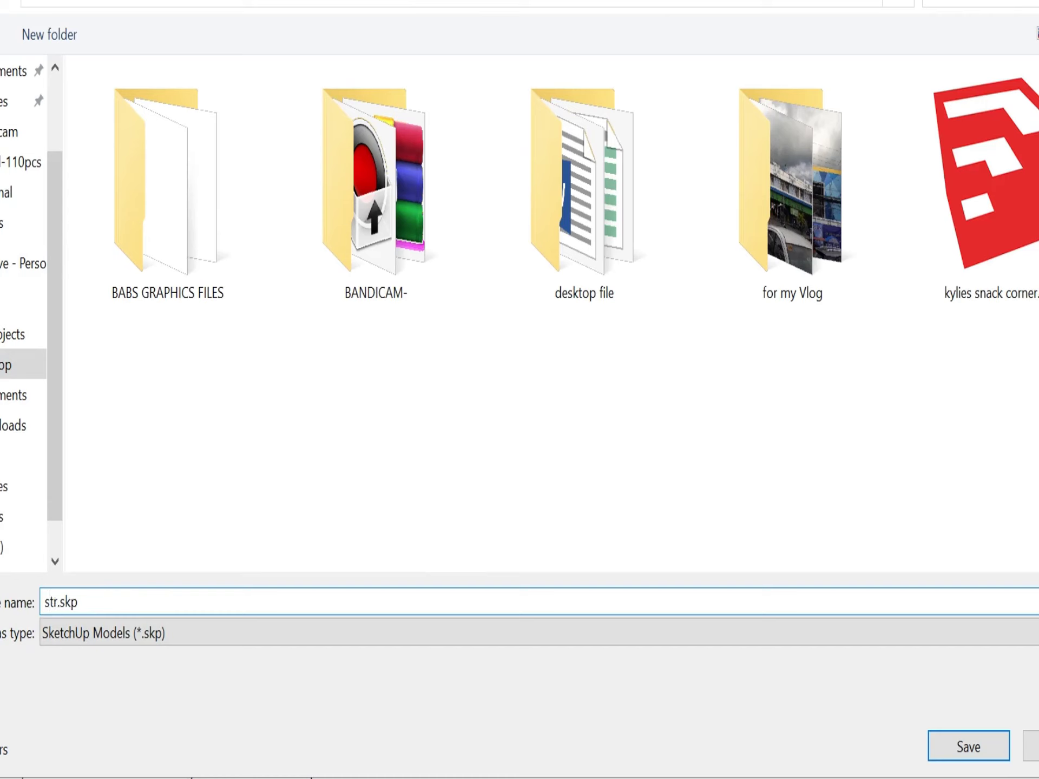
type("ee")
type("t light")
type("l")
key("BackSpace")
type("D Modeling i")
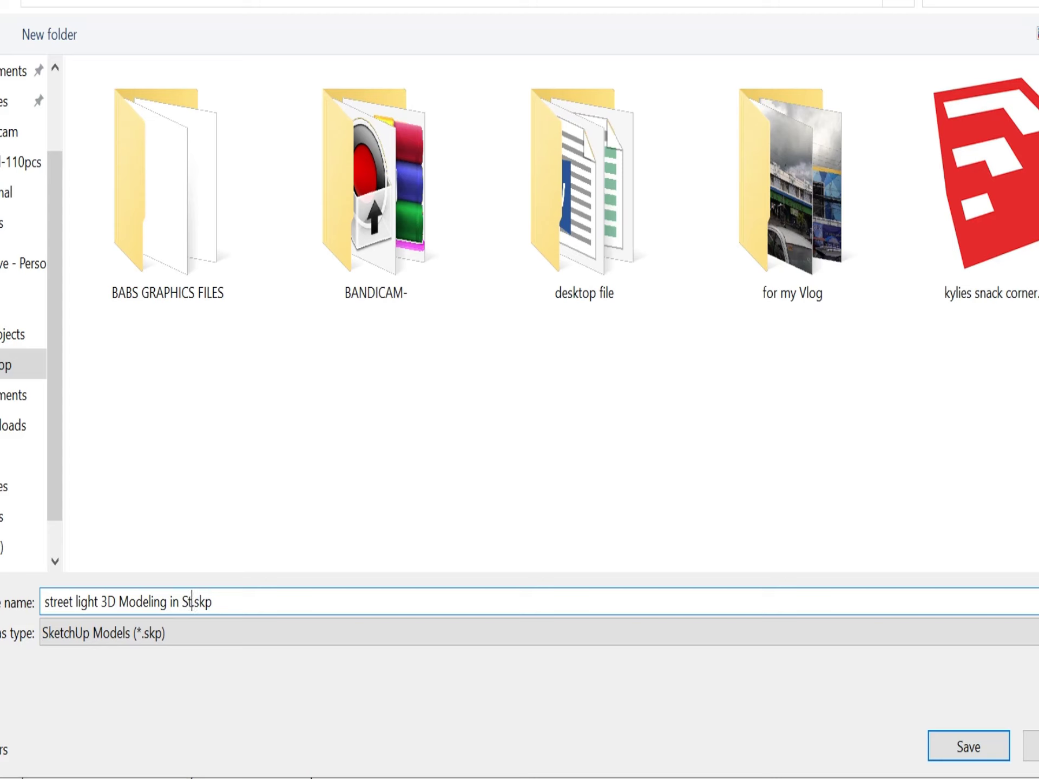
type("n Stech")
key("BackSpace")
key("BackSpace")
type("C")
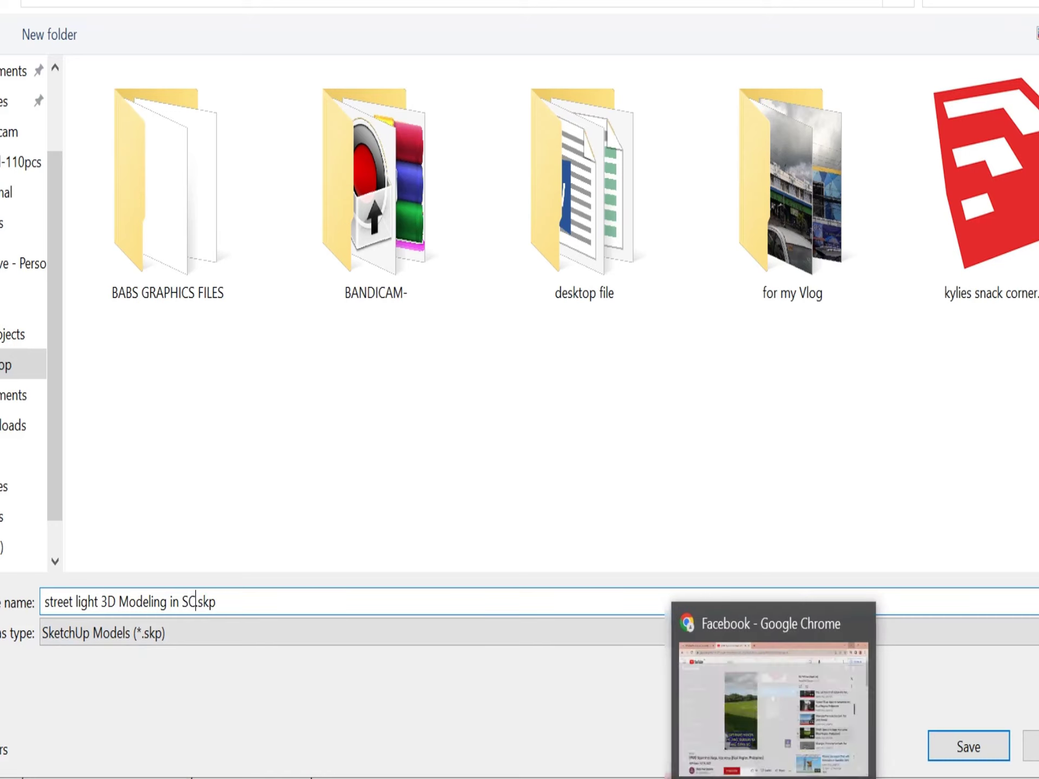
mouse_move(686, 778)
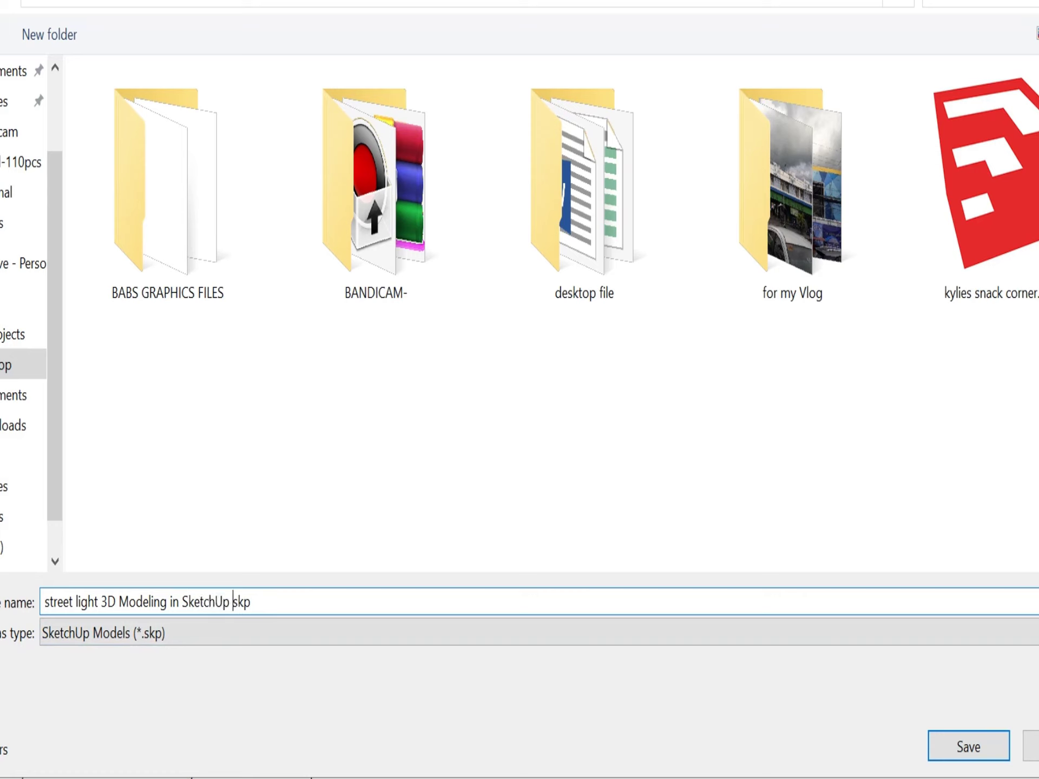
type("9")
key("Return")
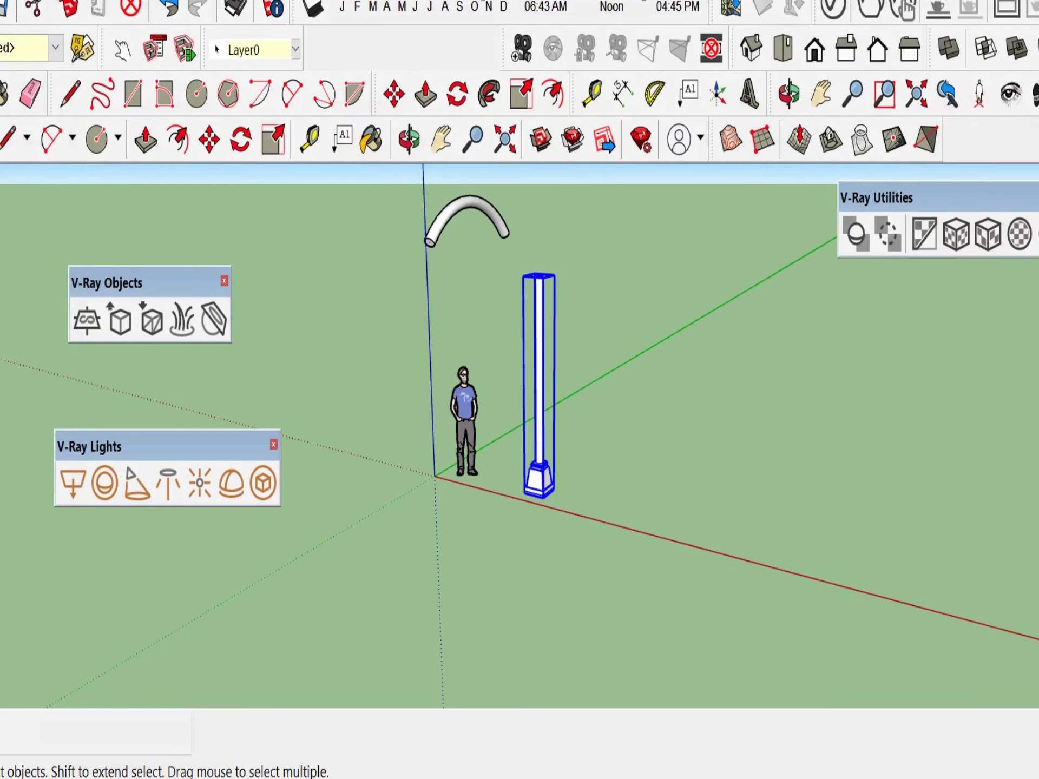
- In the top view, draw an arc beside the pole from the red axis parallel to the green axis, bulging toward the pole
scroll(573, 387, "down", 5)
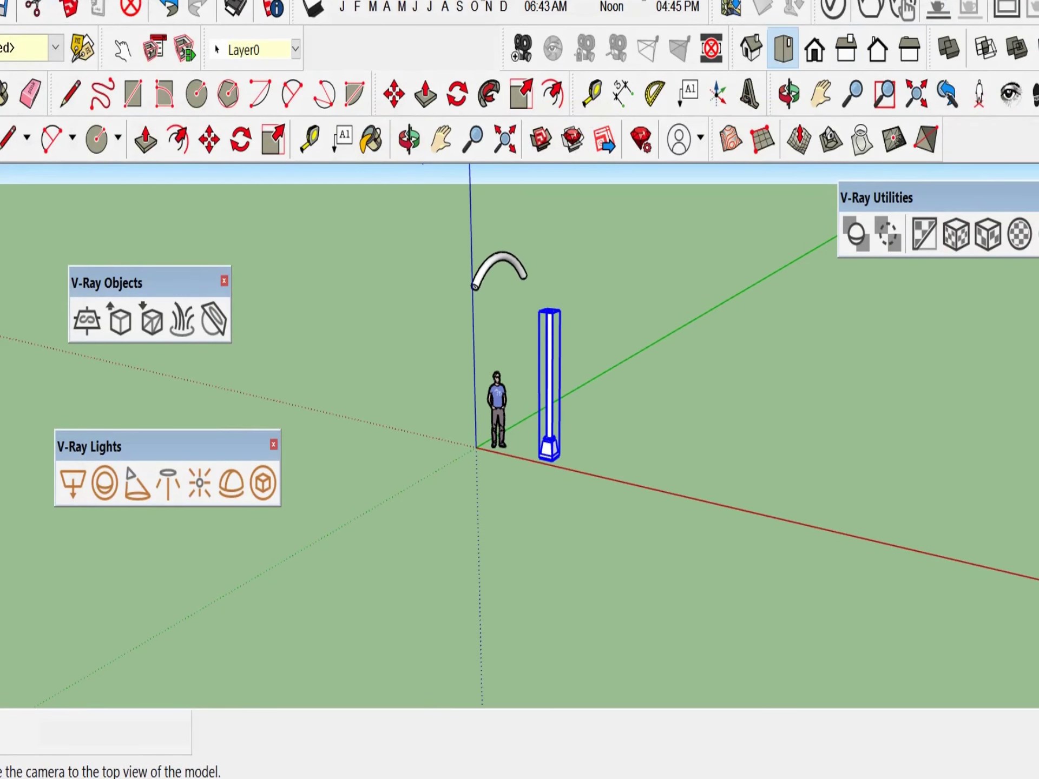
left_click(783, 47)
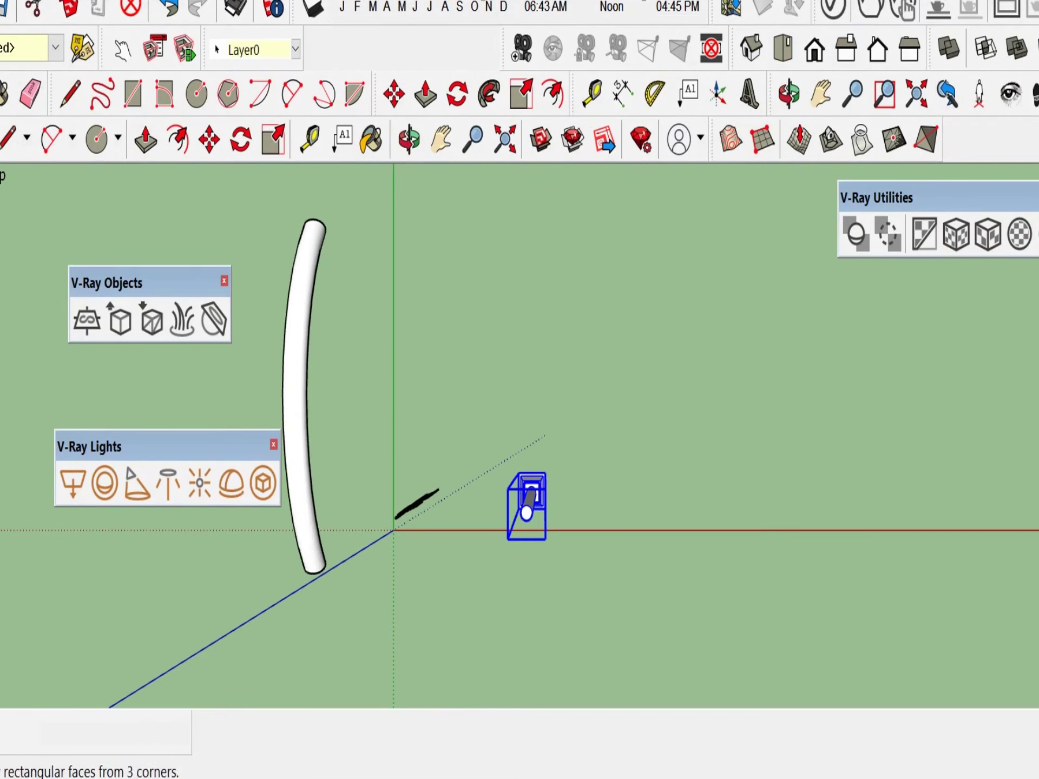
left_click(51, 138)
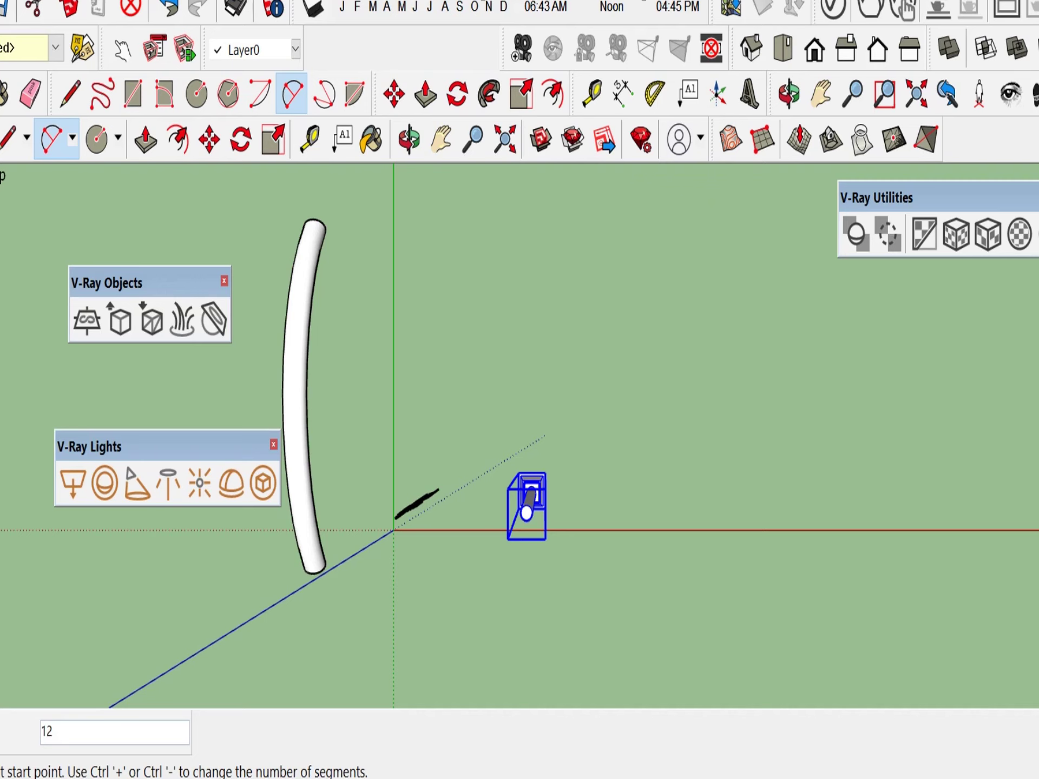
left_click(658, 531)
left_click(660, 444)
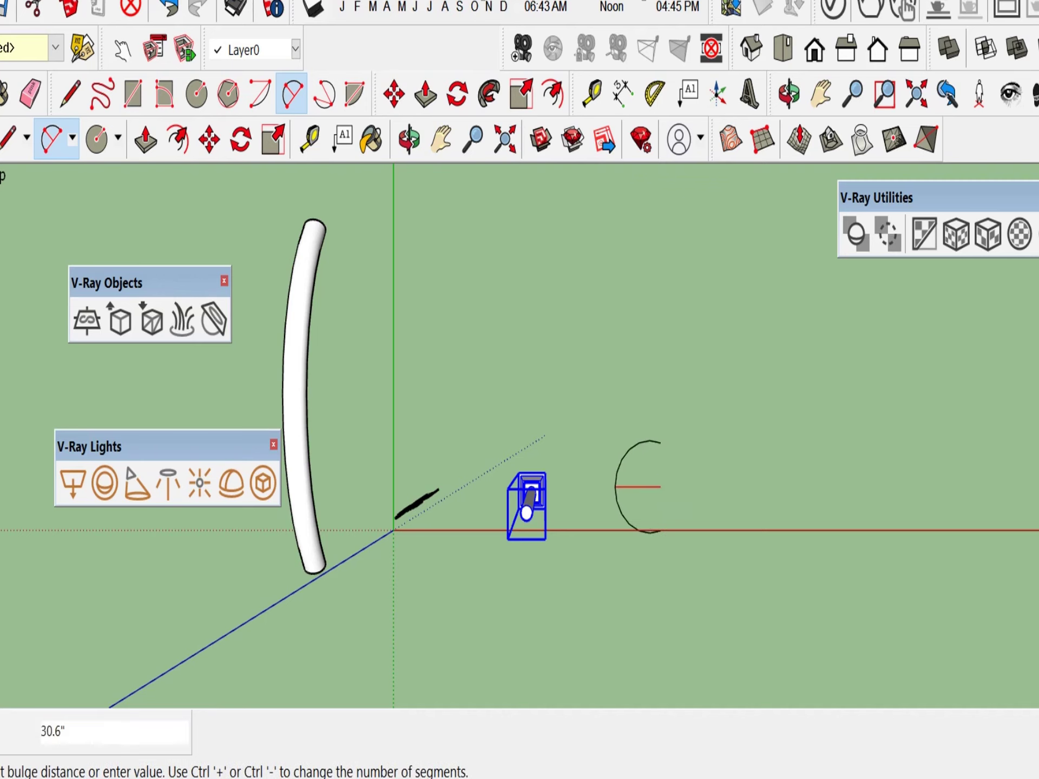
left_click(641, 486)
scroll(669, 442, "up", 3)
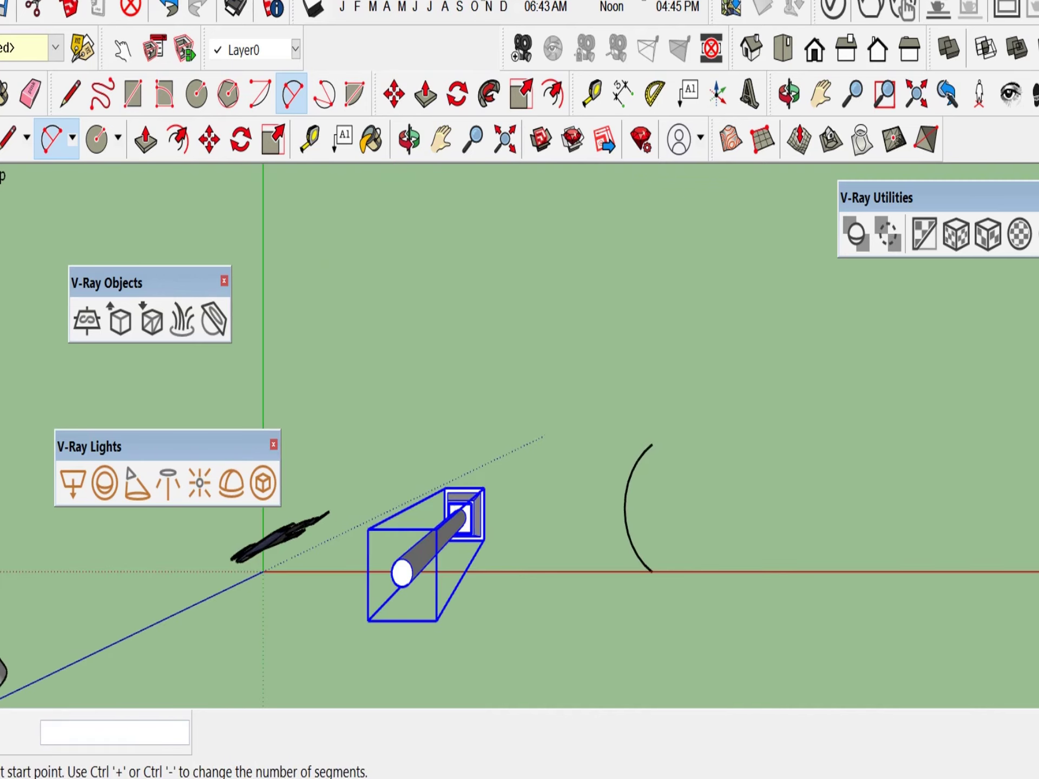
- Draw a second, shorter arc in line with the first, starting at its far end and bulging toward the pole
left_click(652, 443)
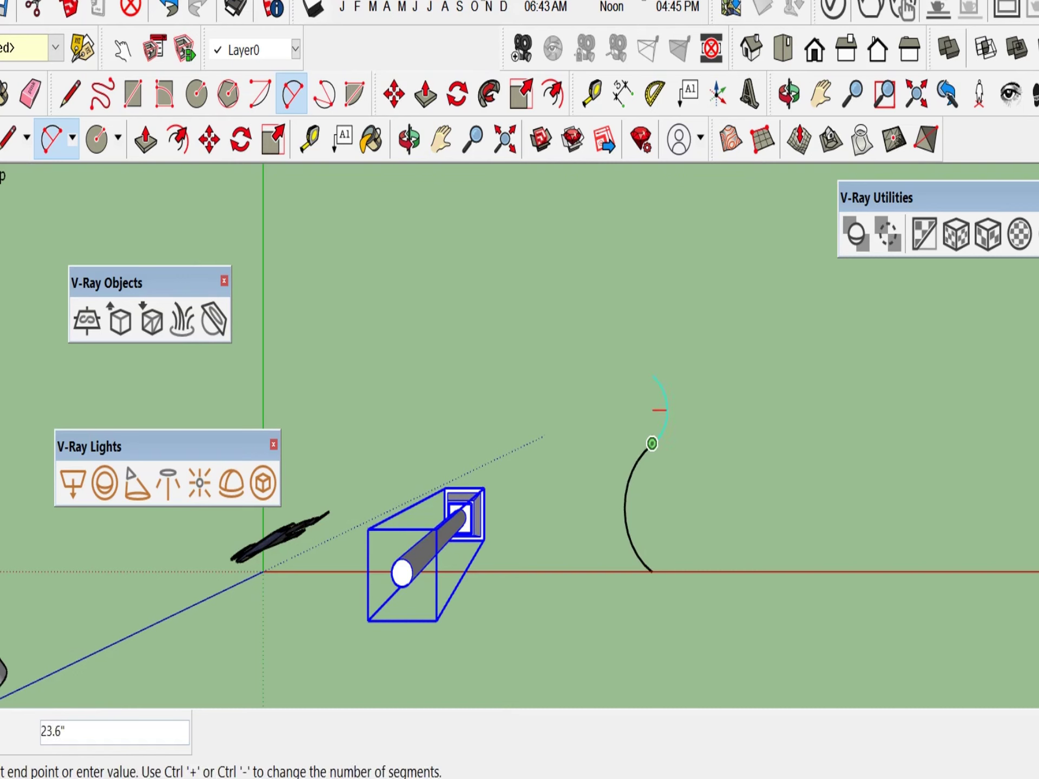
scroll(650, 401, "up", 1)
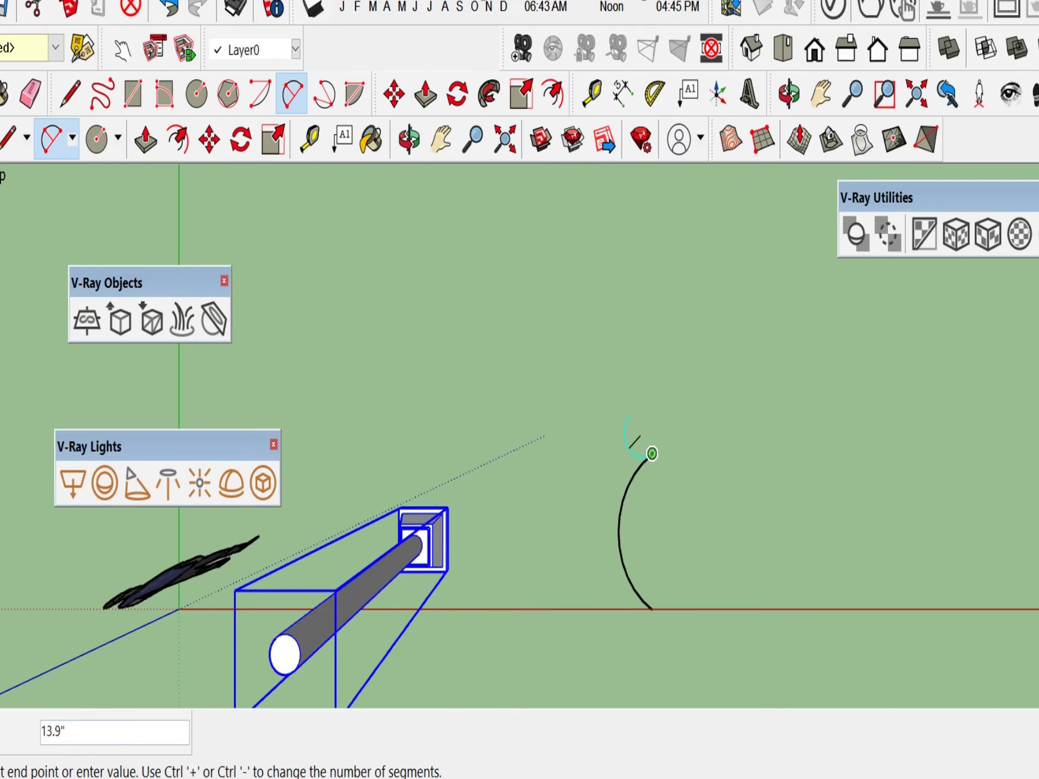
scroll(657, 400, "up", 1)
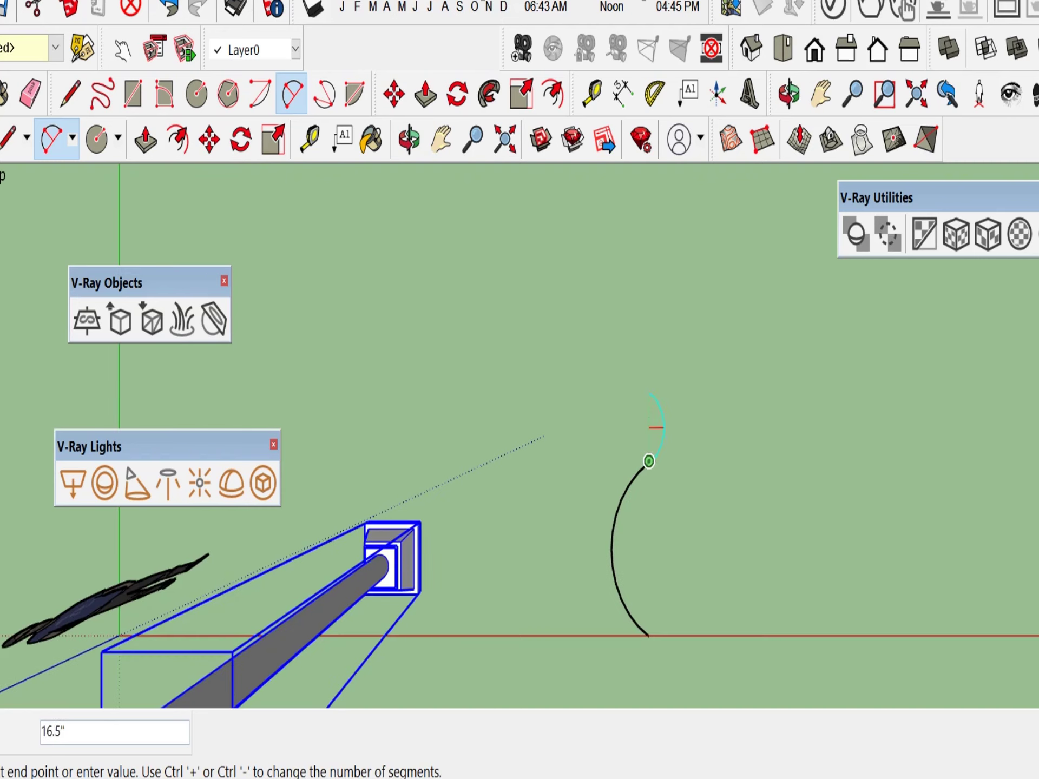
scroll(658, 400, "up", 1)
scroll(649, 468, "up", 1)
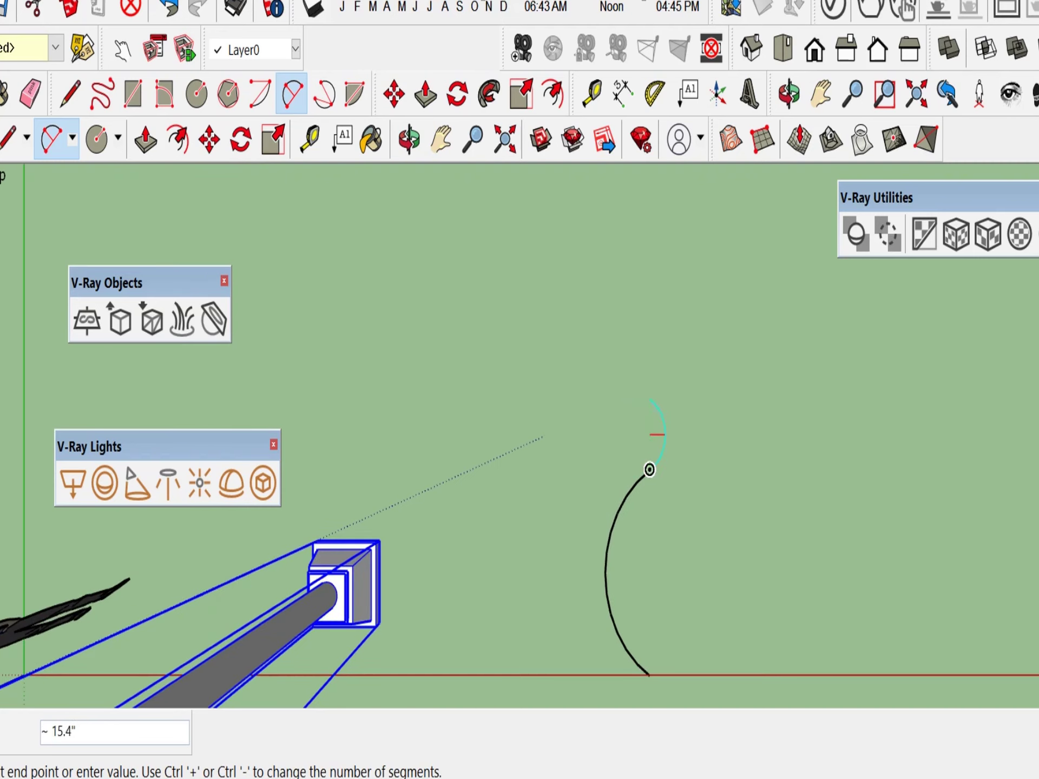
left_click(650, 328)
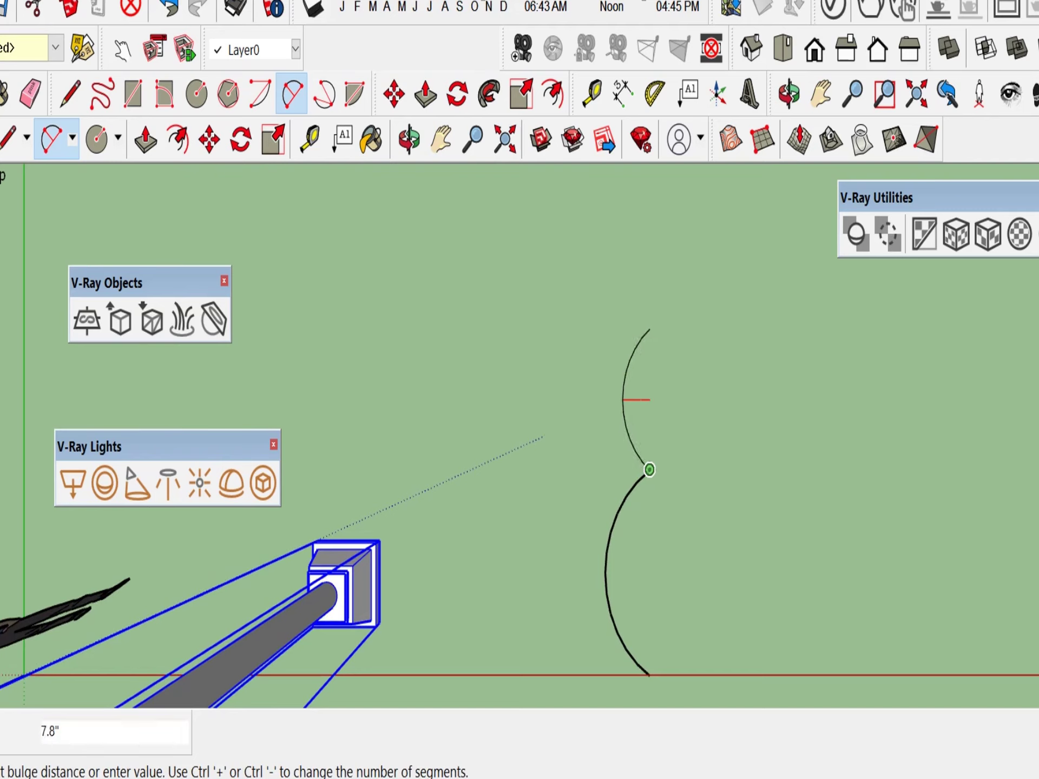
key("Escape")
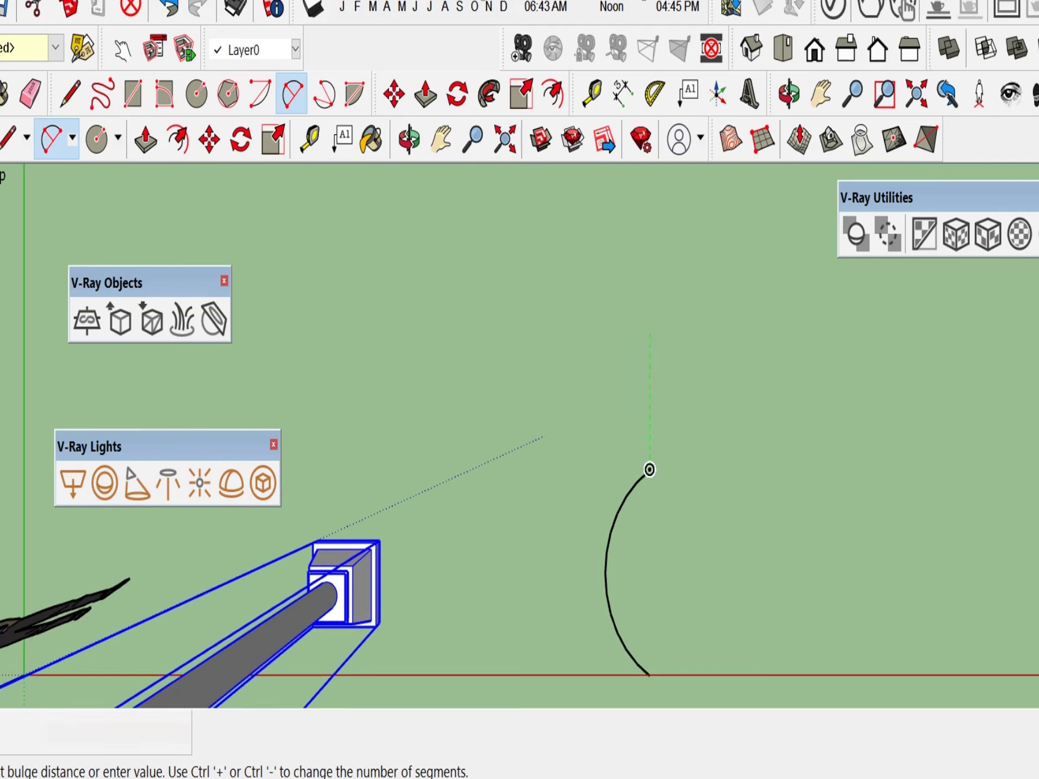
left_click(617, 399)
scroll(617, 400, "down", 1)
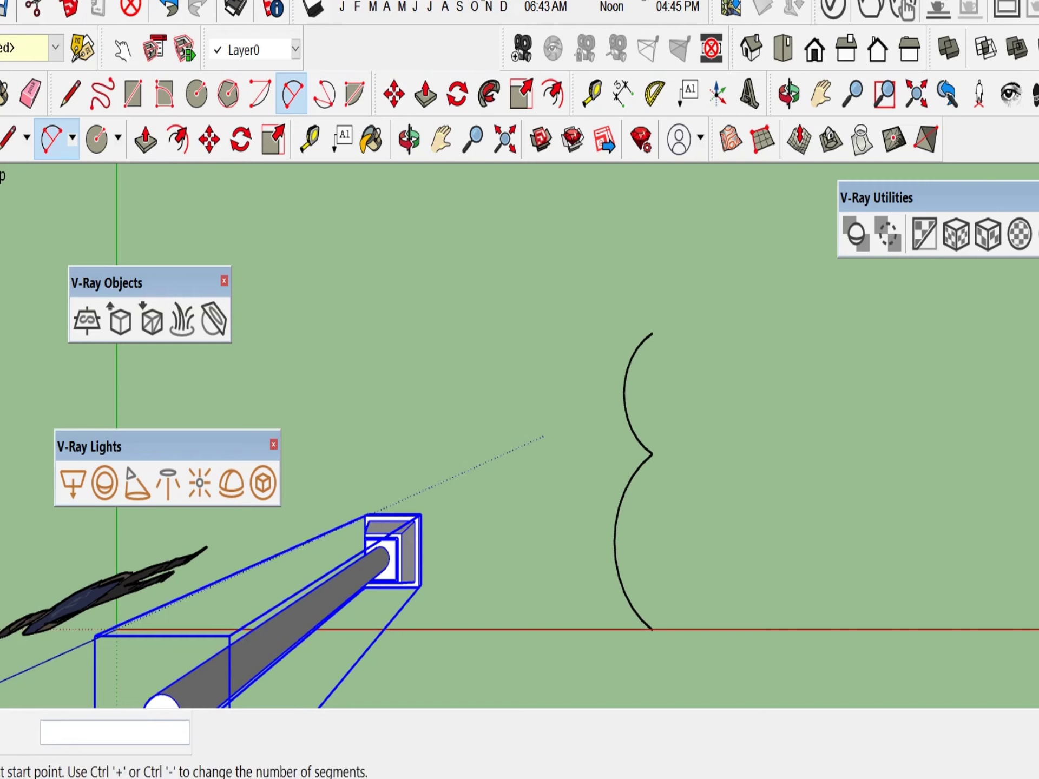
- Draw a small outward-bulging cap arc parallel to the red axis from the free end of the shorter arc
left_click(653, 332)
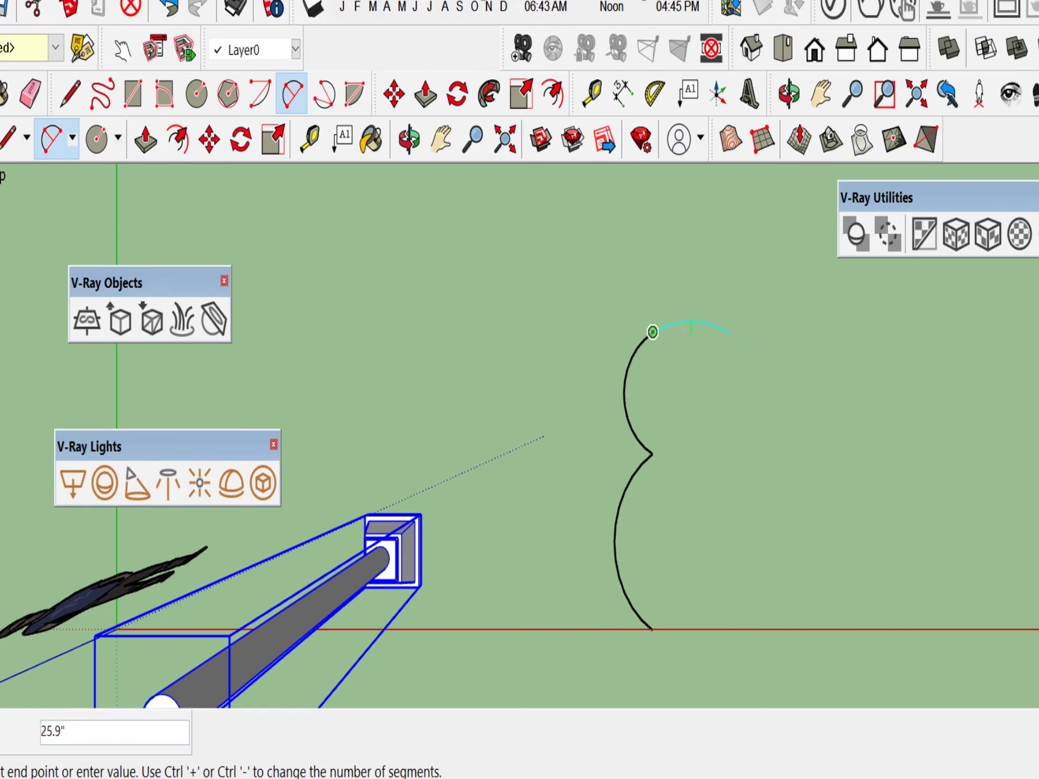
left_click(704, 332)
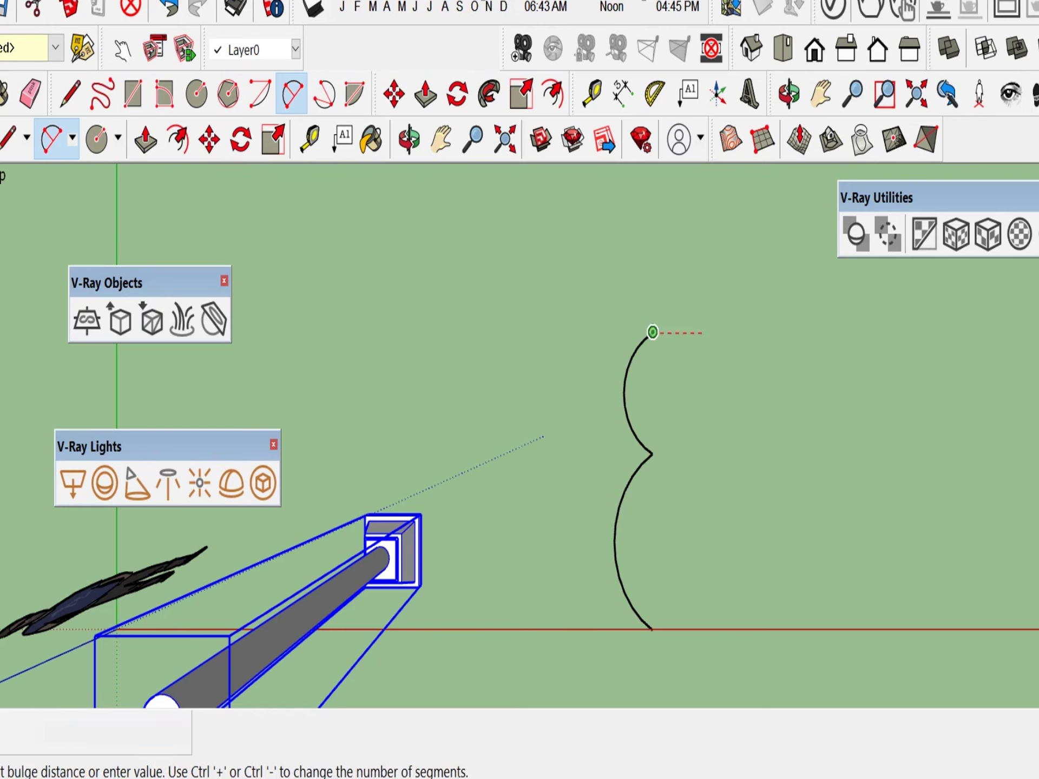
scroll(683, 325, "up", 3)
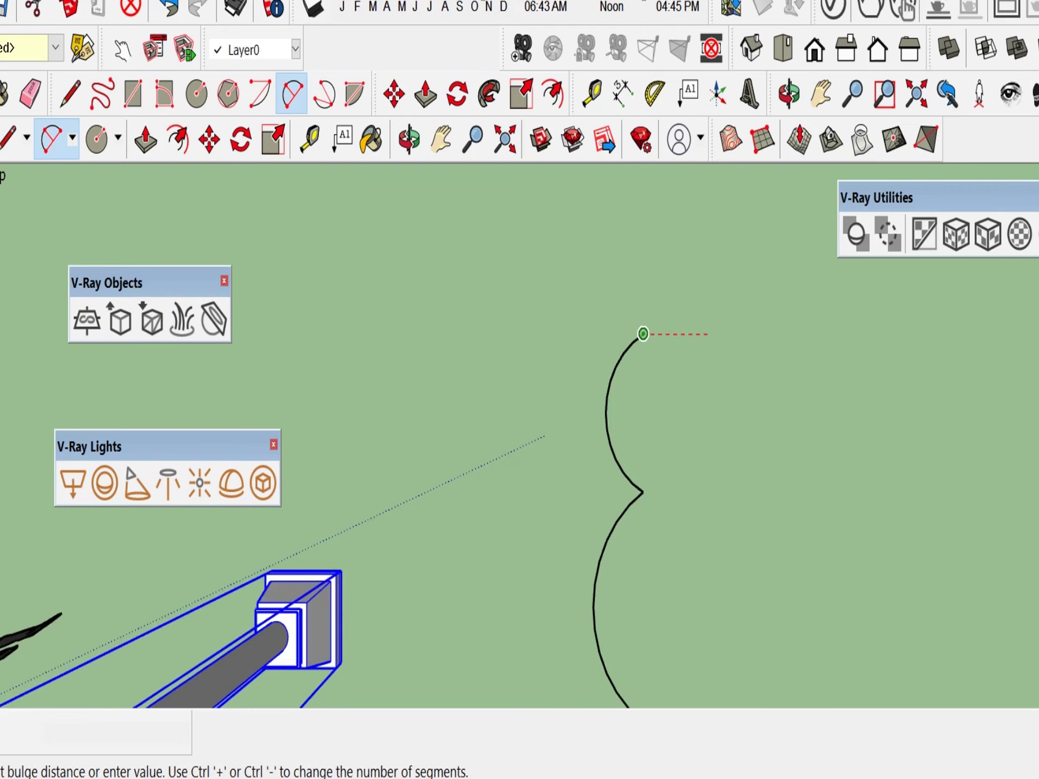
left_click(673, 306)
scroll(676, 332, "down", 4)
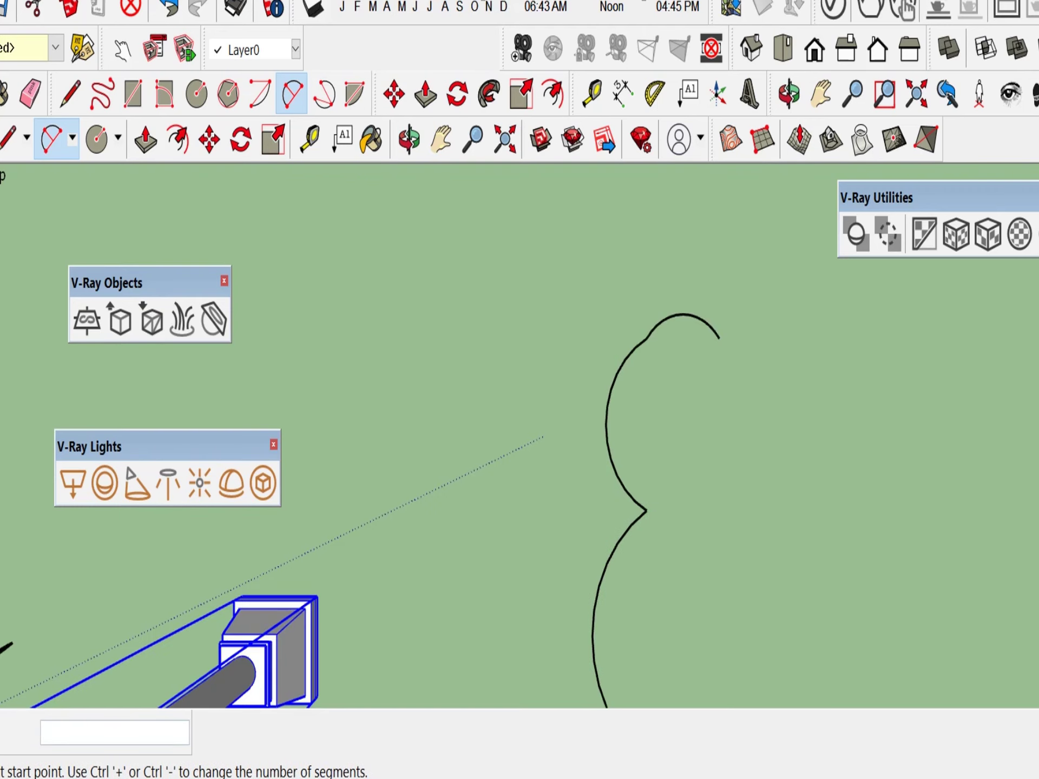
- Complete the opposite side of the outline with two arcs down to the red axis, bulging outward about 10.9" and 15.6"
left_click(703, 335)
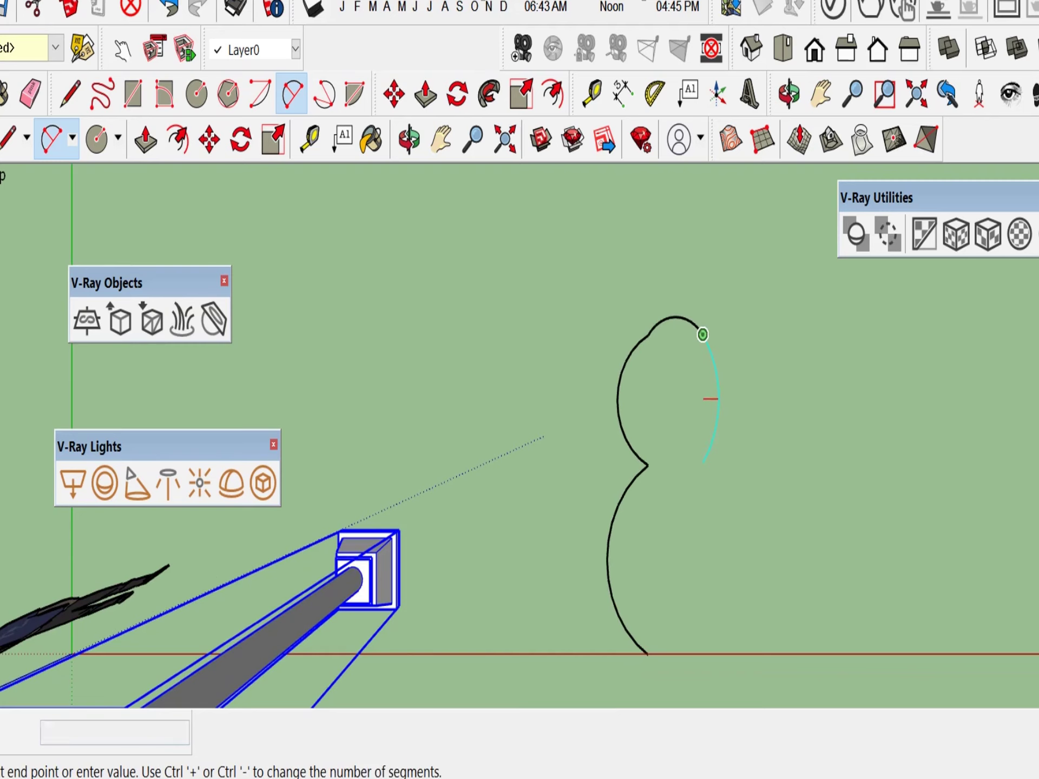
left_click(703, 463)
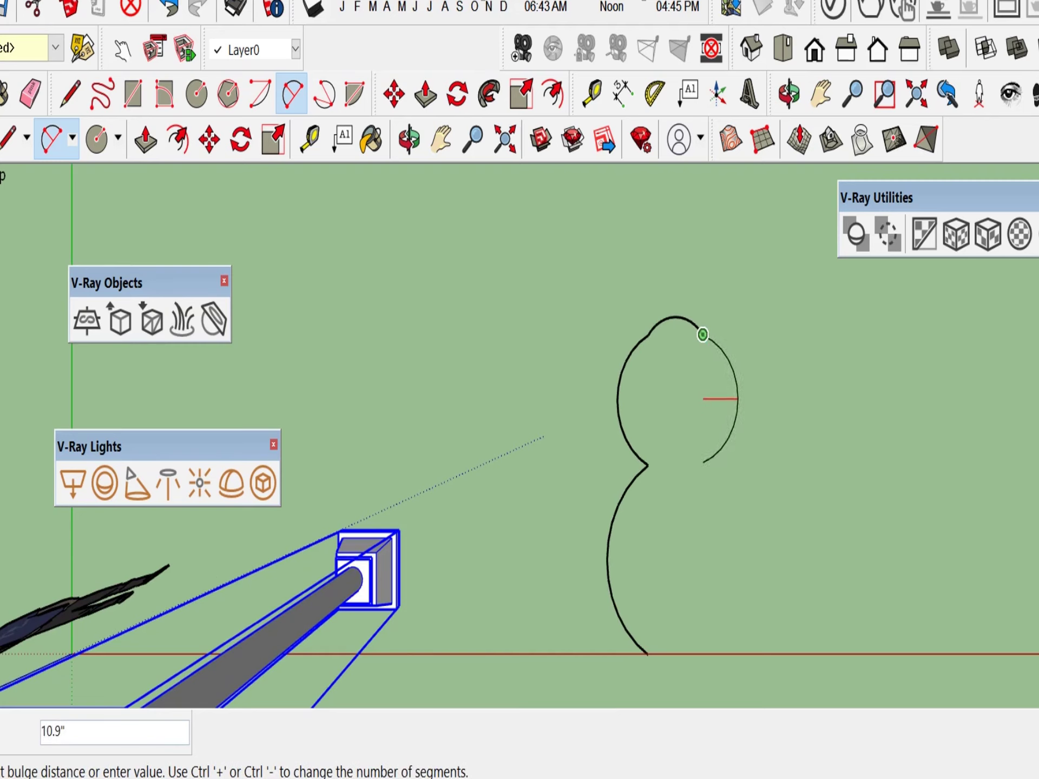
left_click(737, 398)
left_click(702, 463)
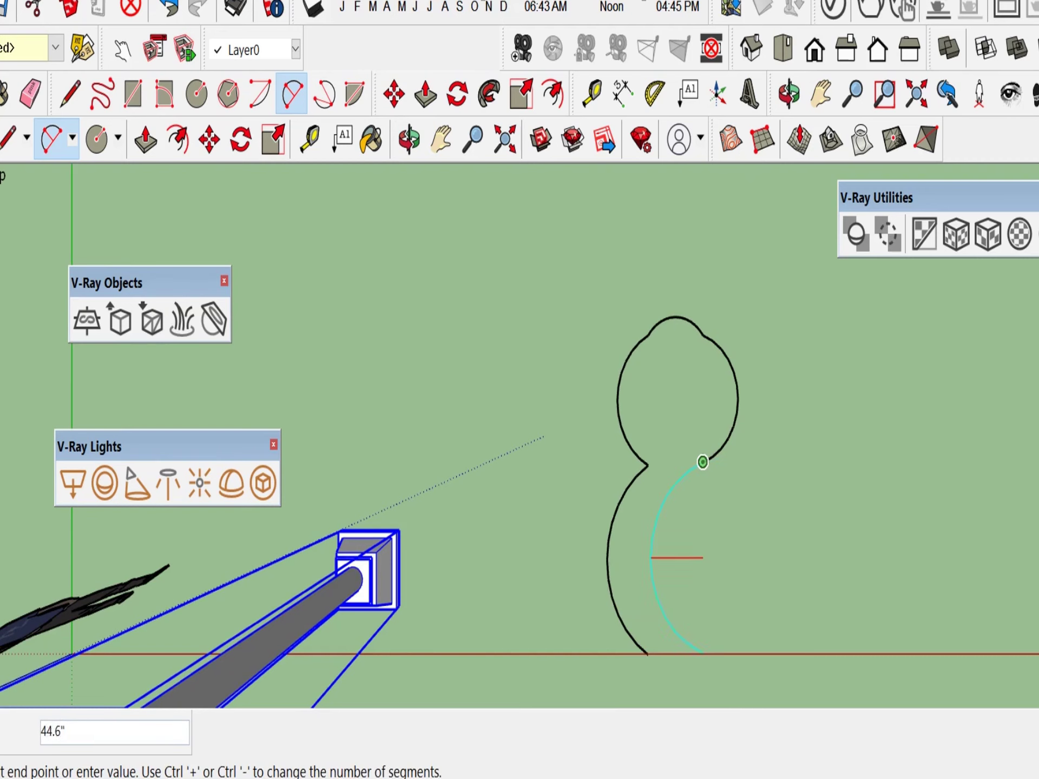
left_click(702, 653)
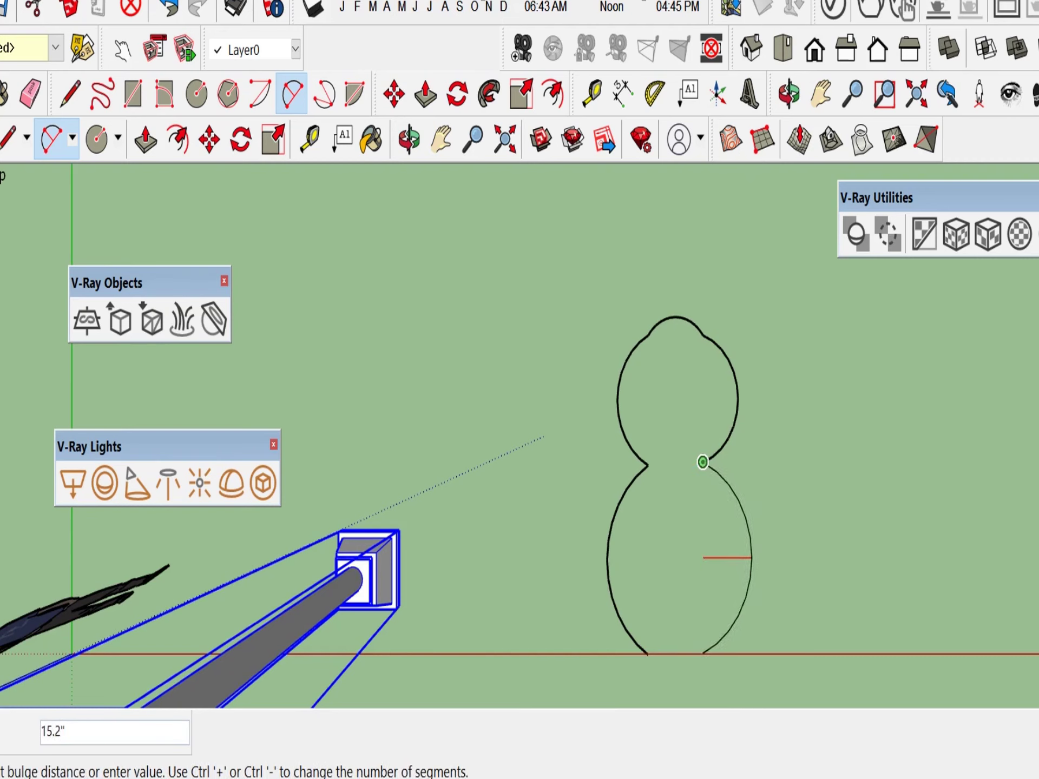
left_click(752, 557)
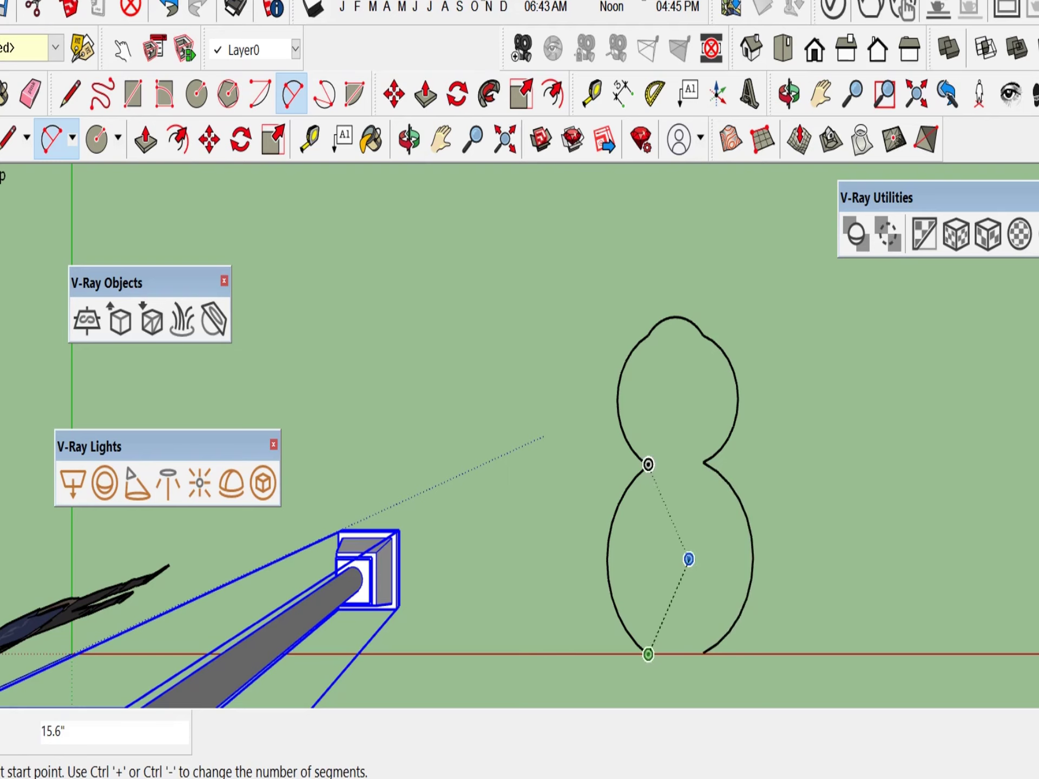
- Close the base of the outline with a line about 17.1" long between the two lower arc ends
left_click(648, 655)
key("Escape")
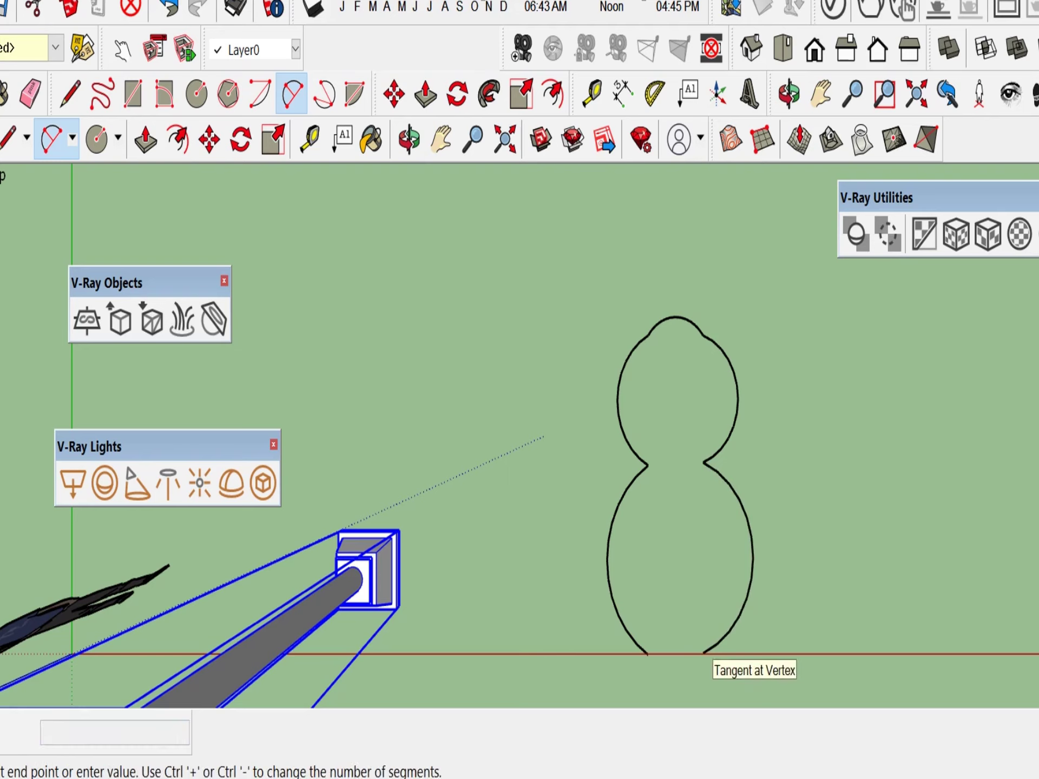
key("l")
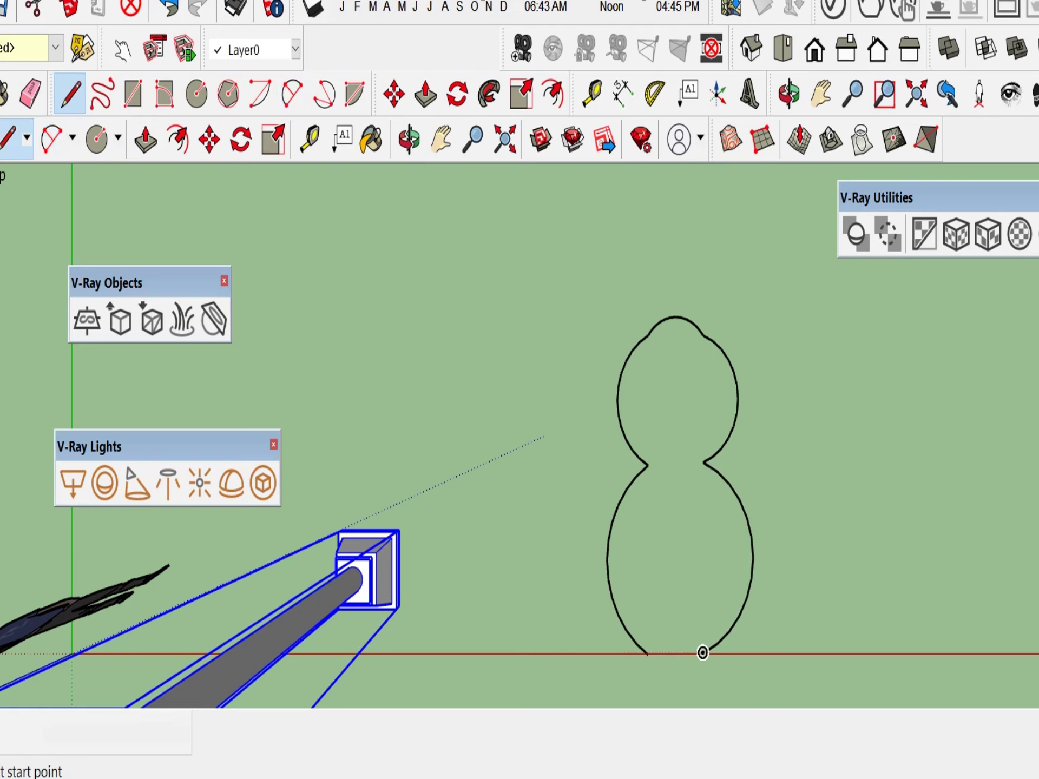
left_click(648, 654)
left_click(702, 653)
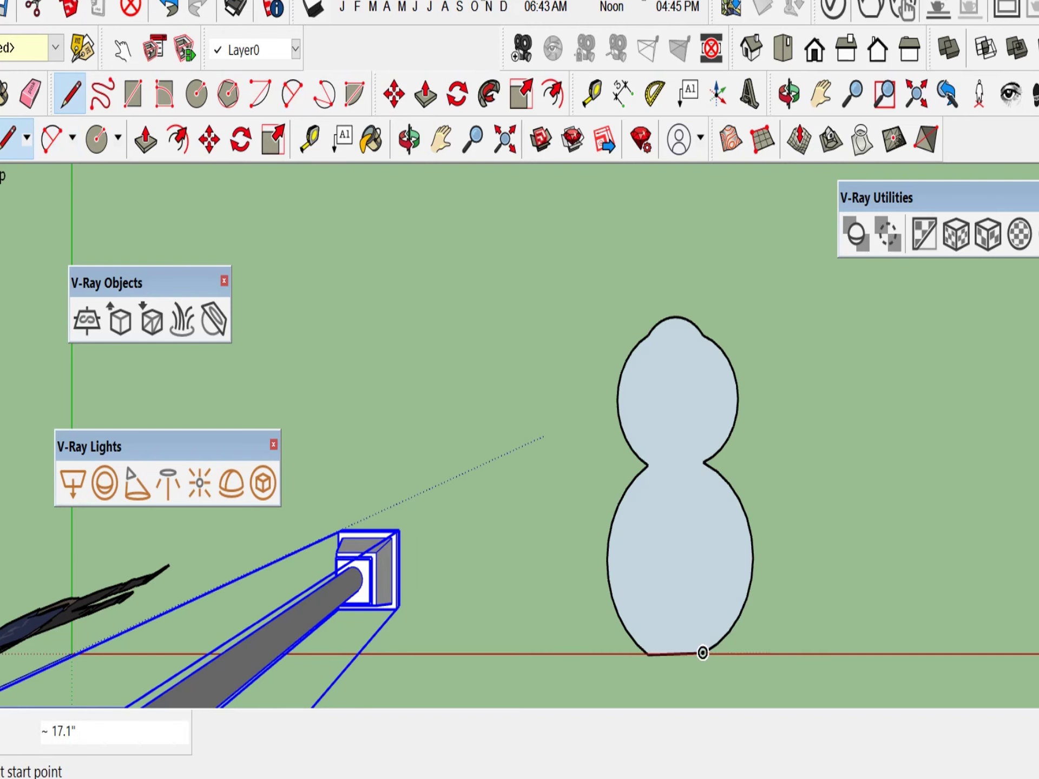
key("space")
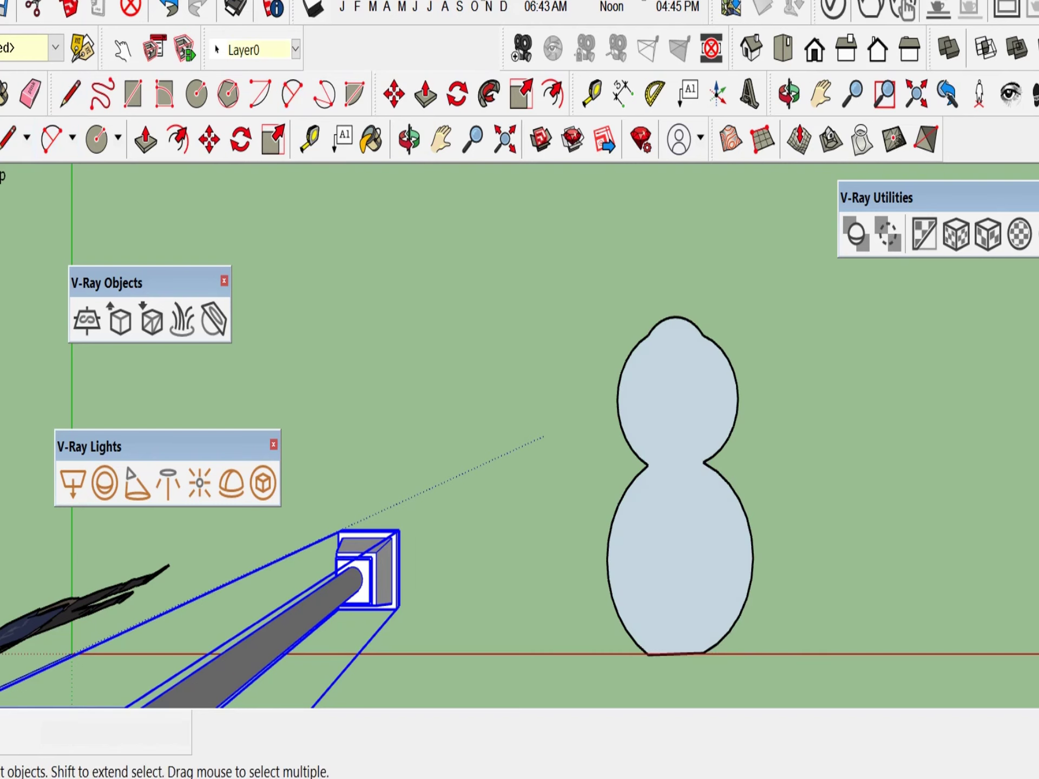
- Deselect the pole and extrude the closed arc outline upward into a thin slab
left_click(679, 530)
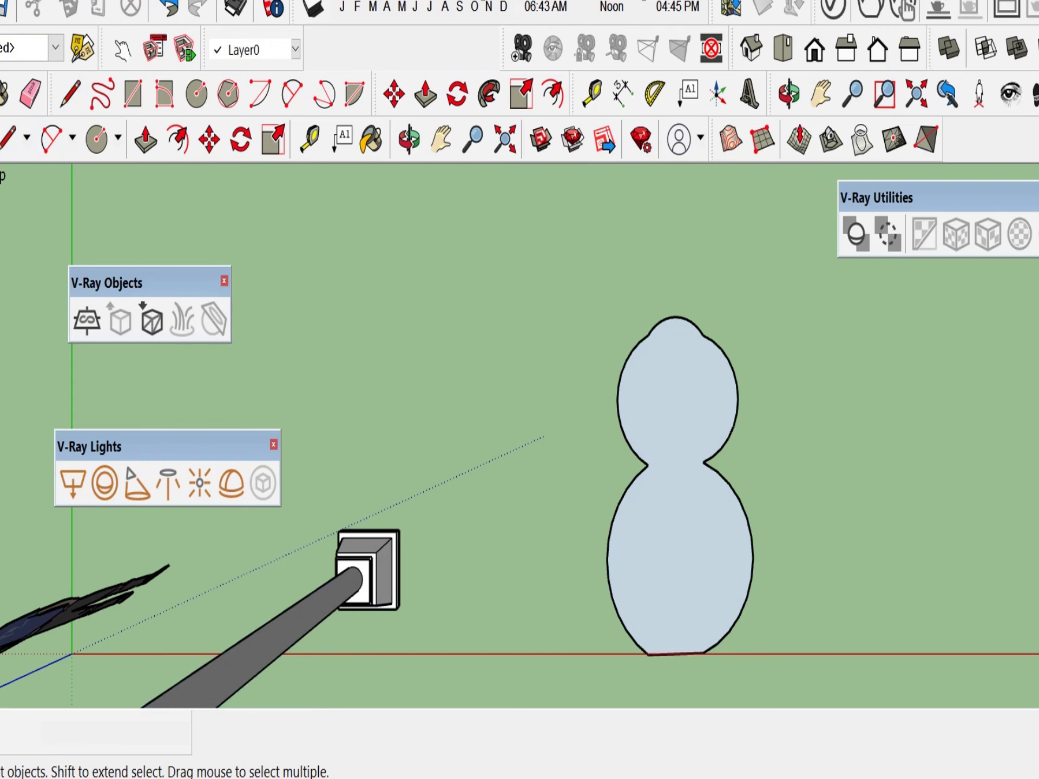
middle_click_drag(663, 551, 701, 438)
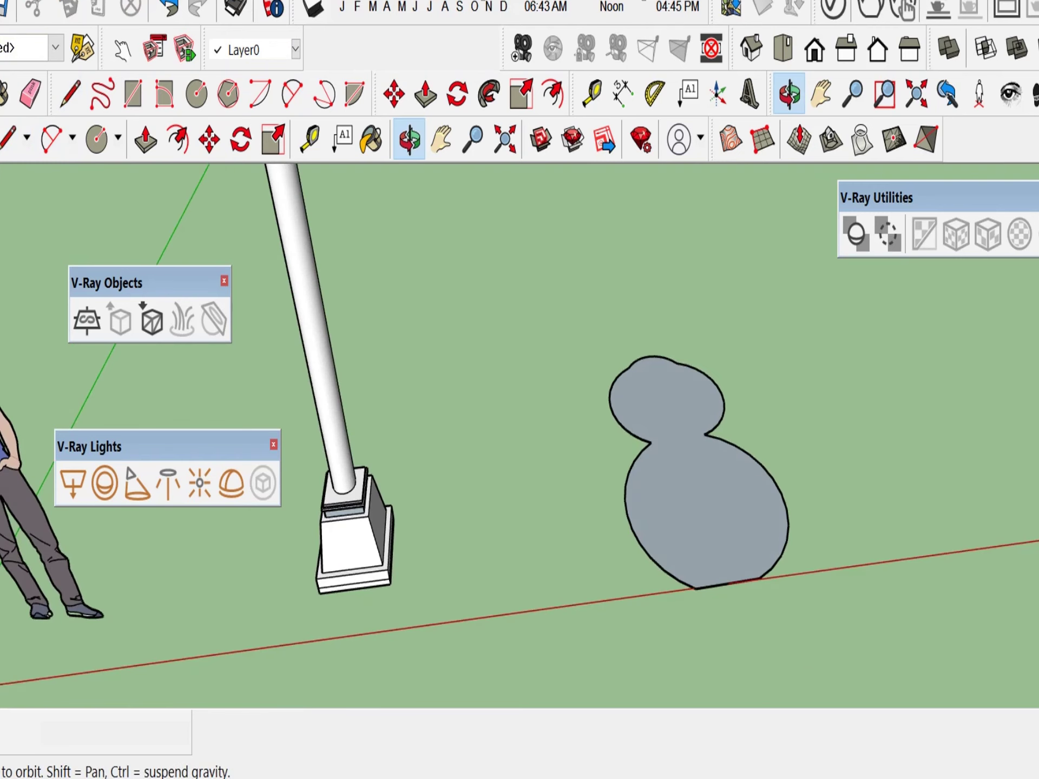
key("p")
left_click(701, 487)
left_click(702, 472)
key("space")
- Scale the slab's upper face about its centre to about 0.78 by 0.86 to taper the sides
left_click(701, 481)
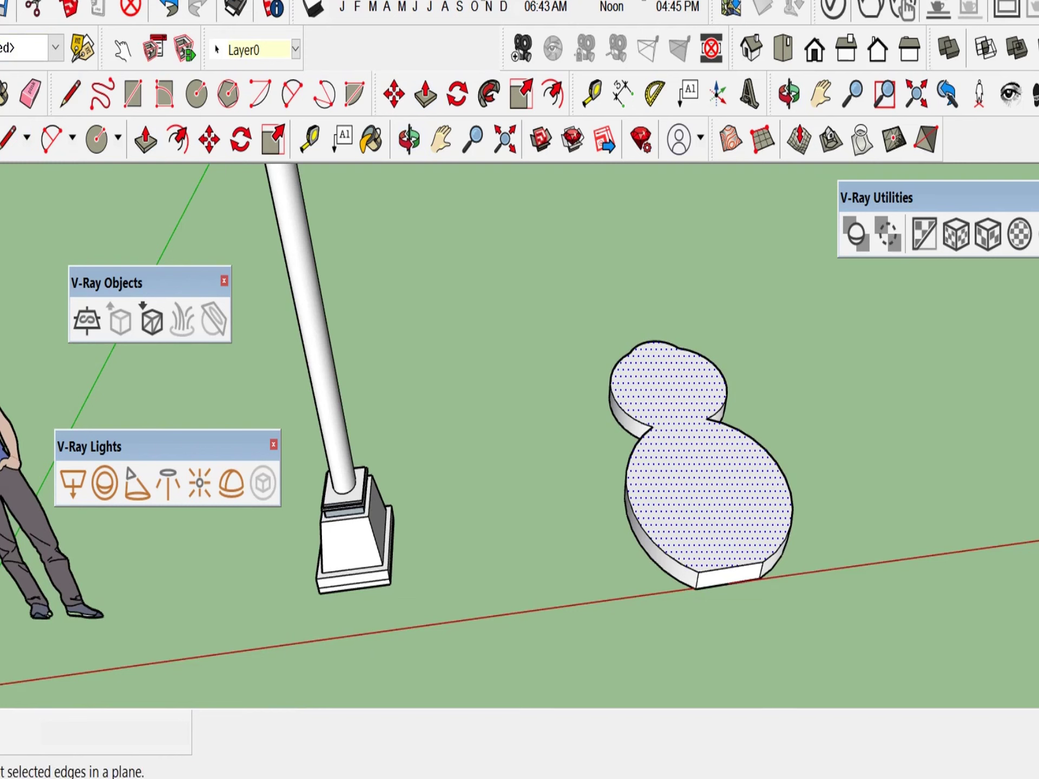
left_click(178, 139)
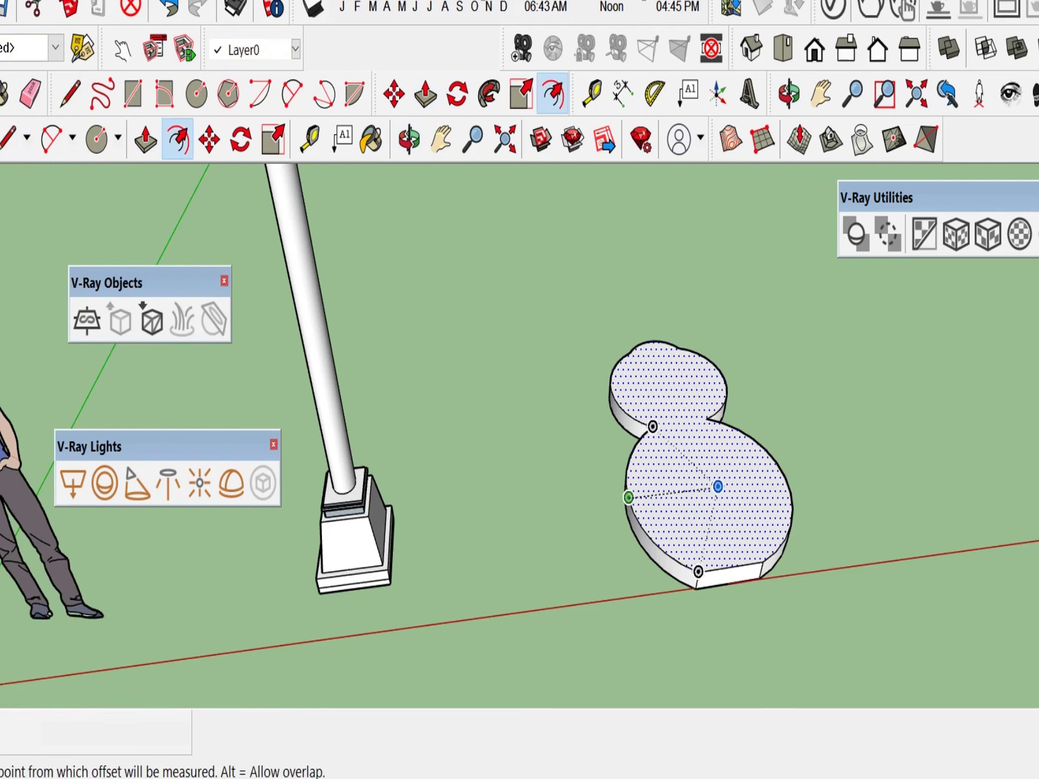
key("s")
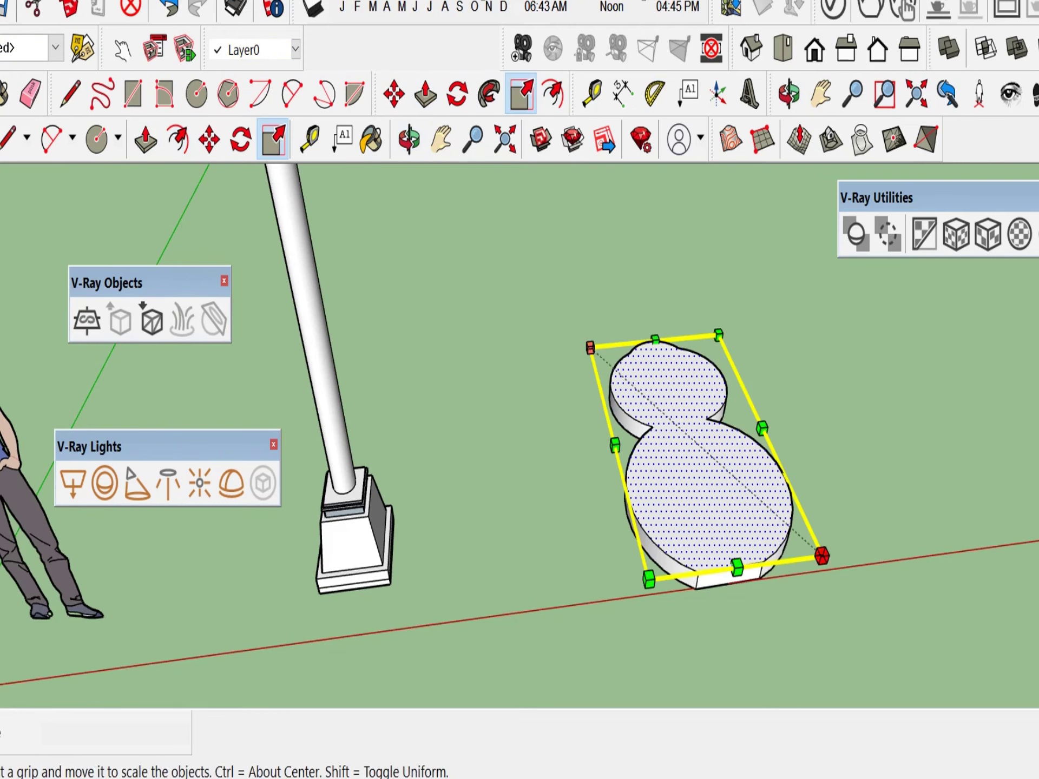
left_click_drag(822, 556, 798, 535, "ctrl")
key("Escape")
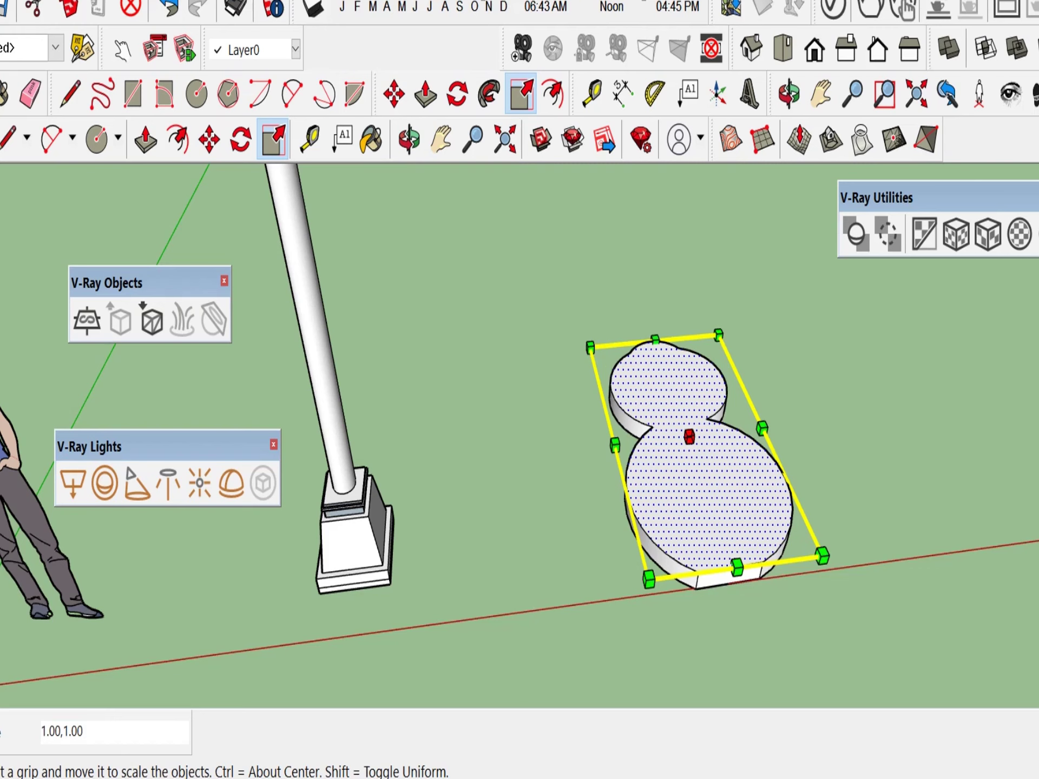
left_click_drag(821, 555, 793, 537)
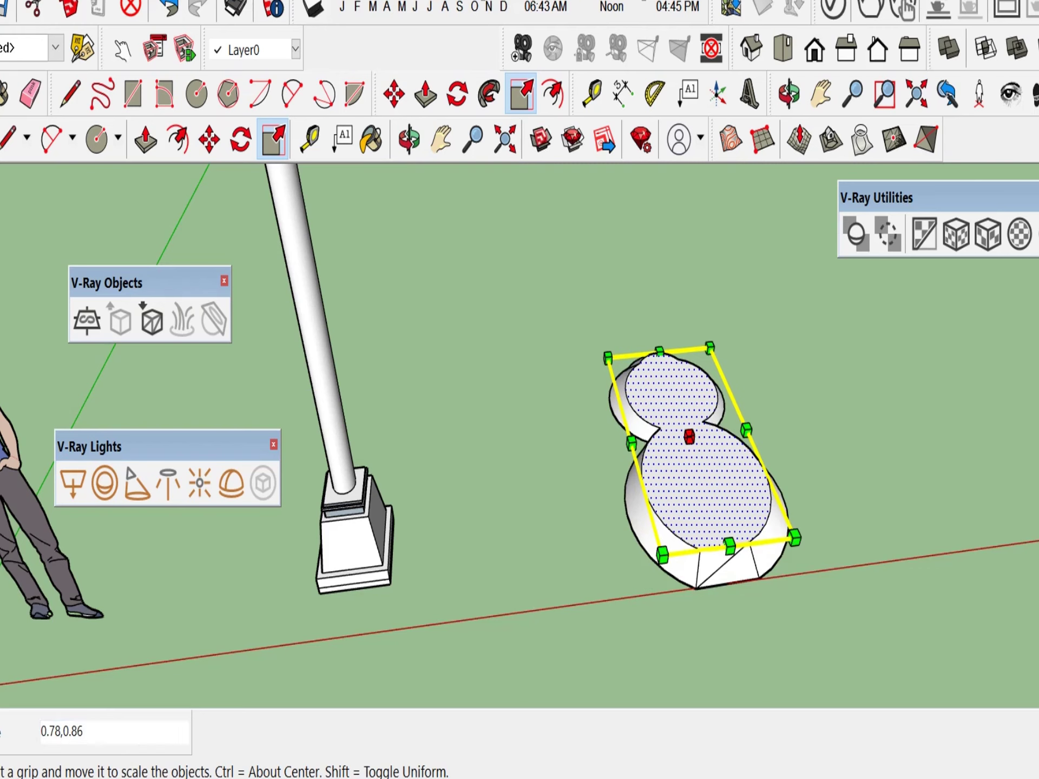
- Push/Pull the scaled upper face upward by about 2.8"
scroll(595, 476, "up", 2)
key("p")
left_click(695, 482)
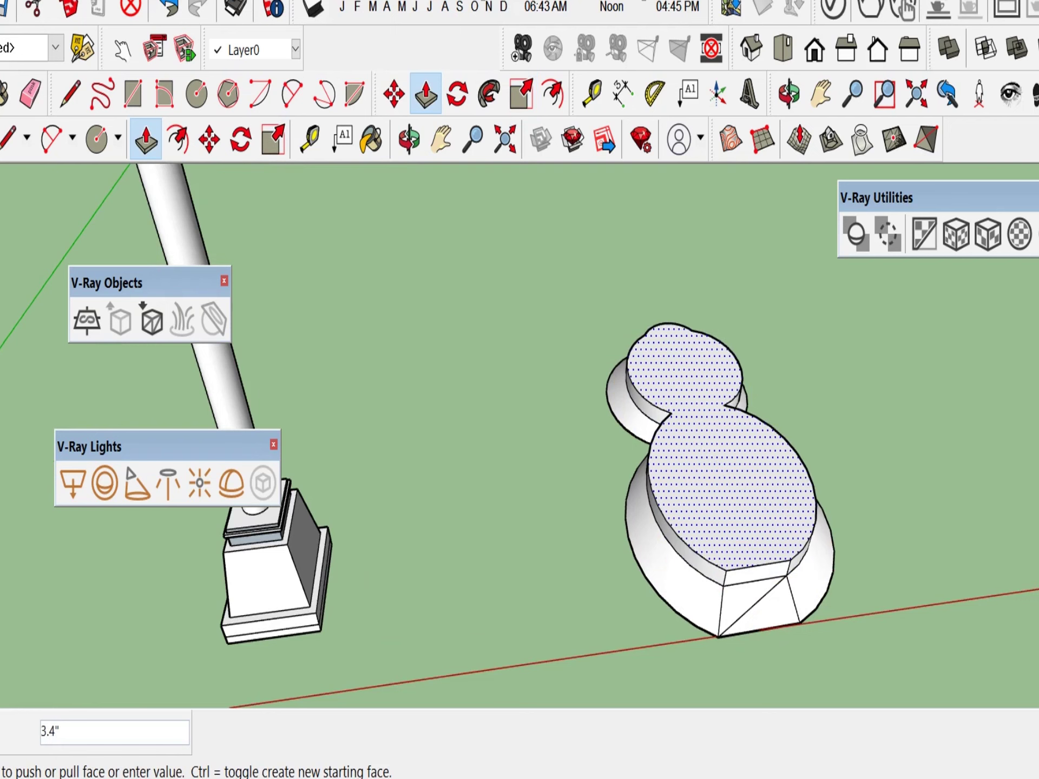
left_click(743, 385)
scroll(743, 385, "up", 2)
scroll(742, 385, "down", 1)
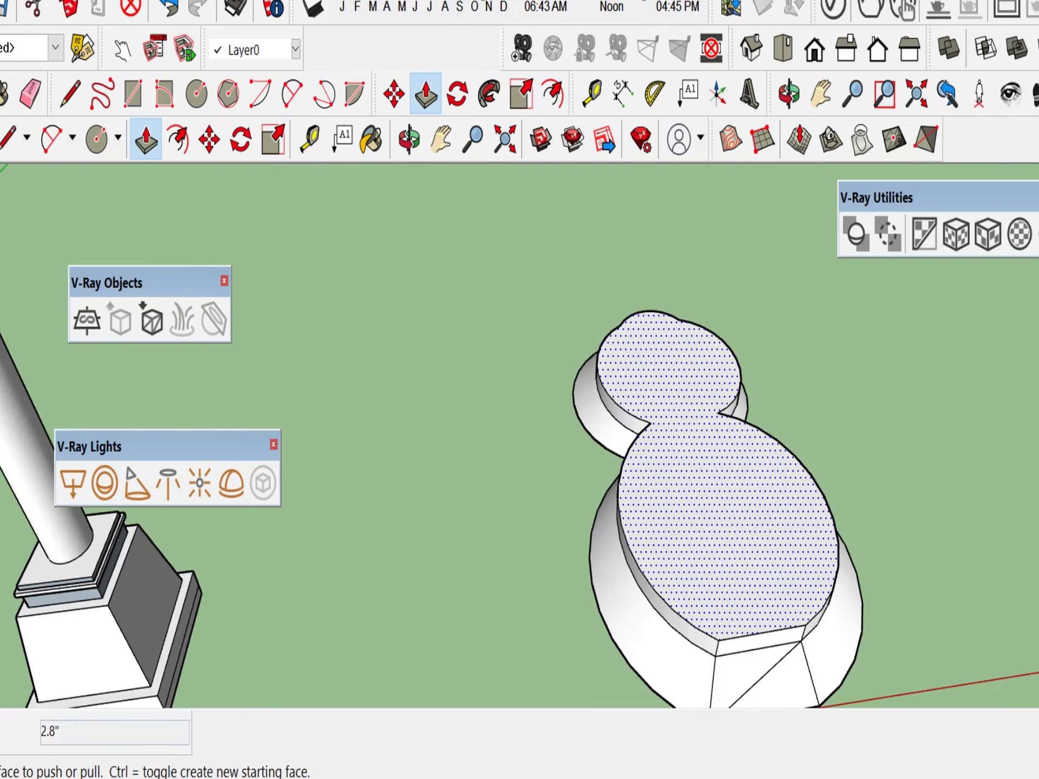
- Scale the raised upper face of the lamp head inward about its centre to form a second taper
key("space")
left_click(714, 476)
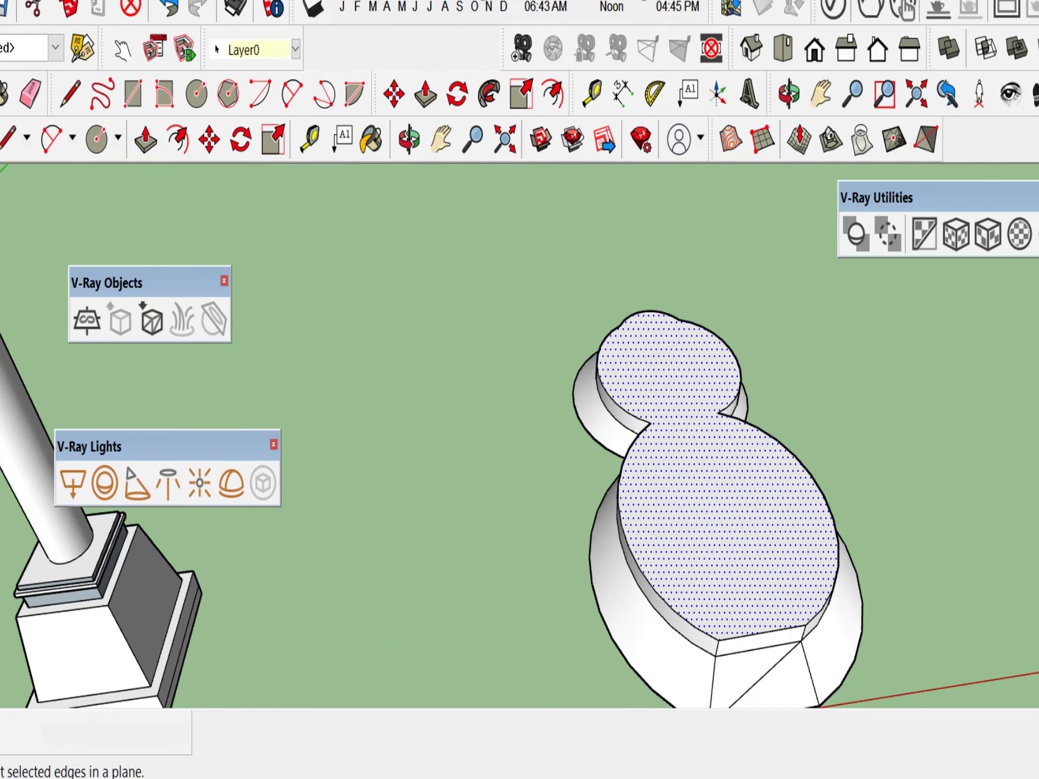
left_click(521, 94)
left_click_drag(885, 616, 833, 588)
scroll(710, 422, "up", 1)
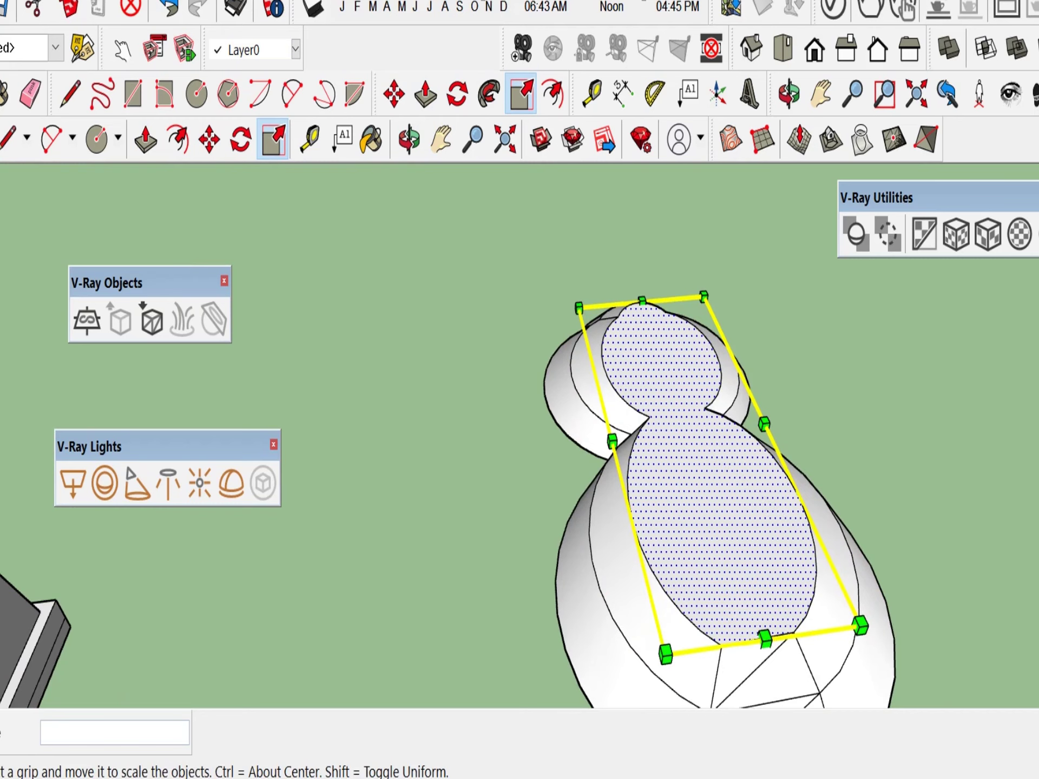
- Push/Pull the scaled upper face of the lamp head upward by about 2.0"
key("p")
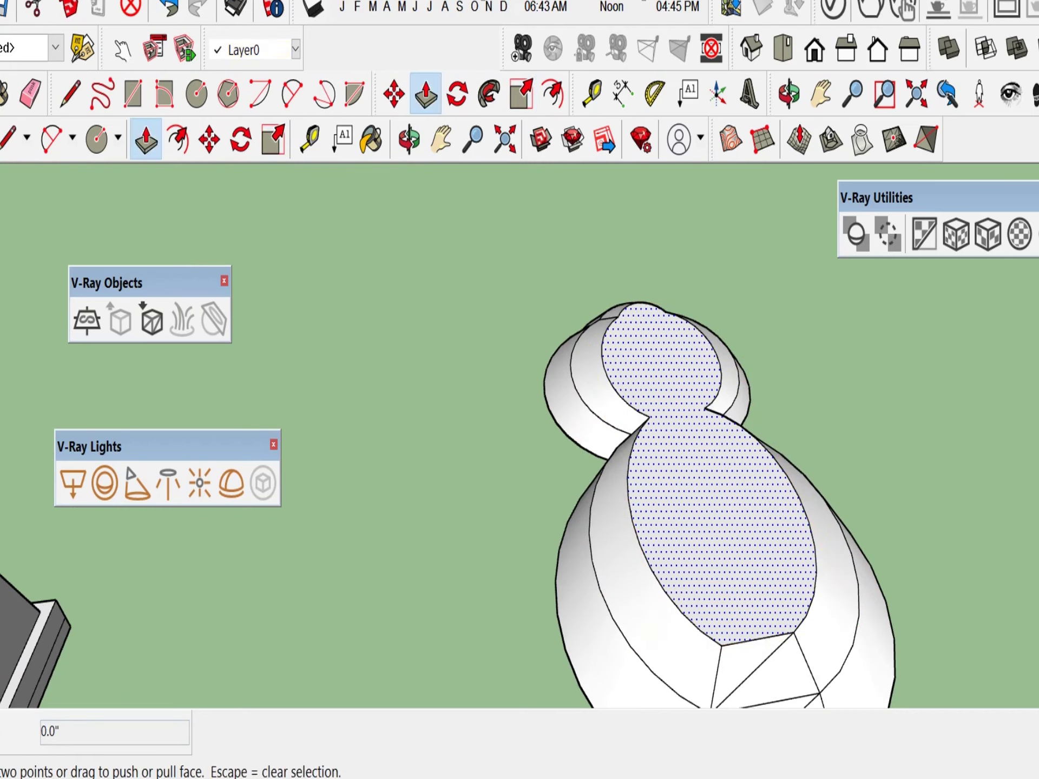
left_click(714, 498)
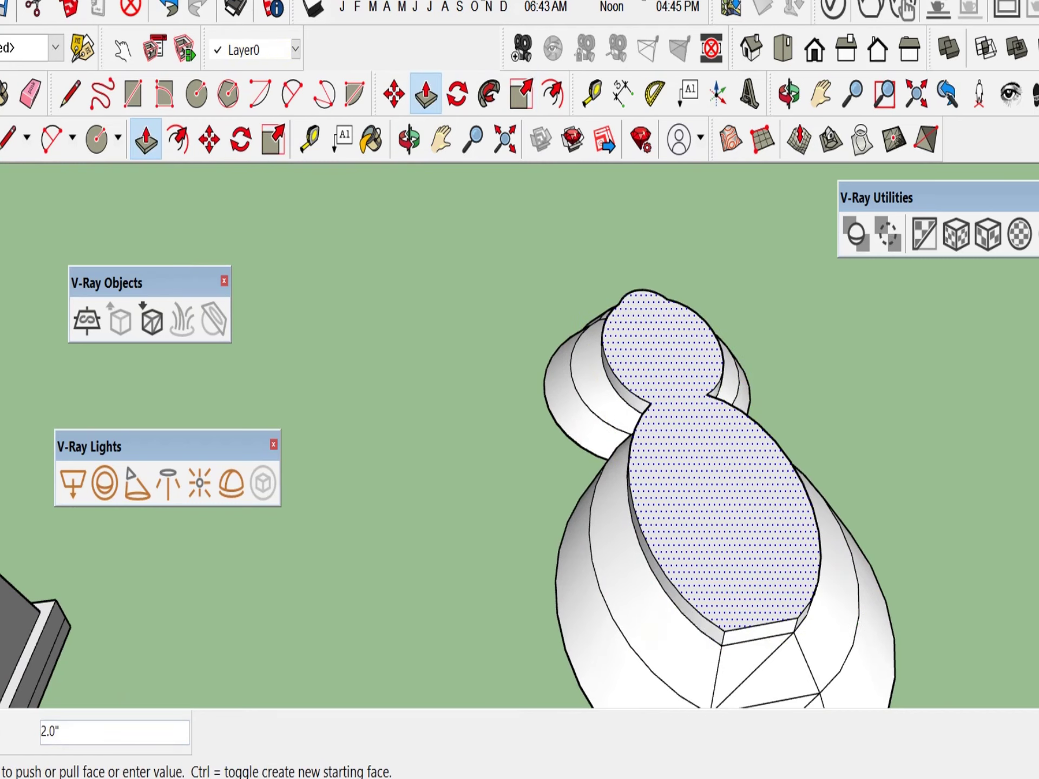
left_click(714, 487)
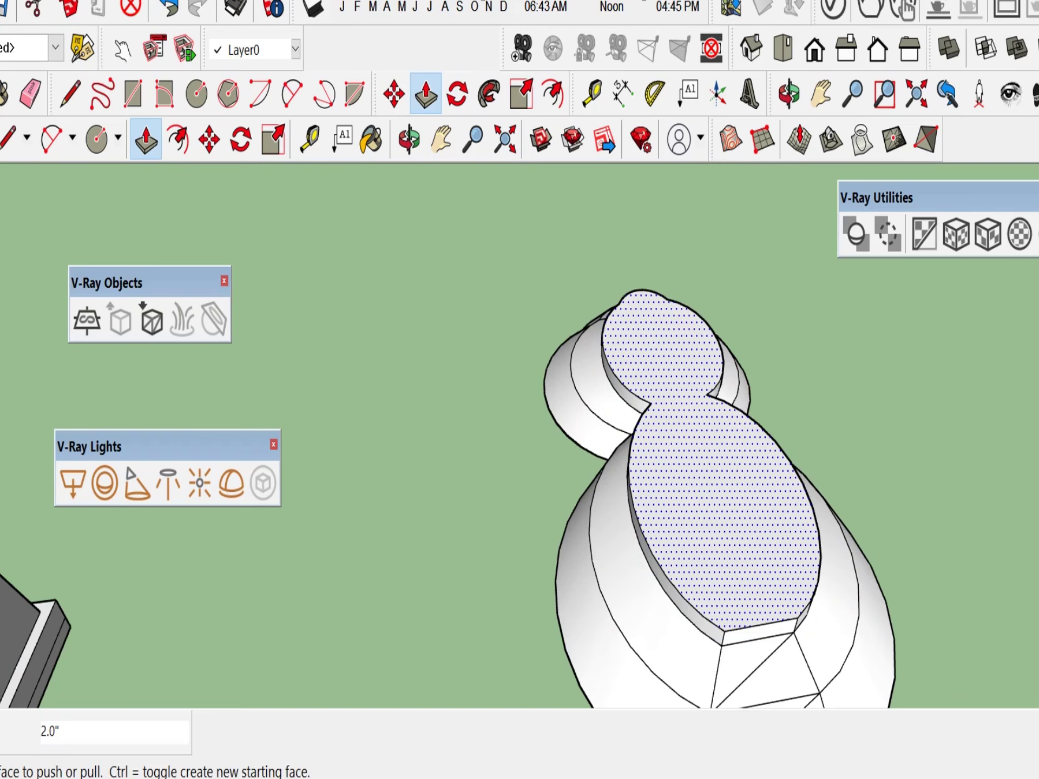
- Scale the lamp head's new upper face outward about its centre to about 1.05
left_click(273, 139)
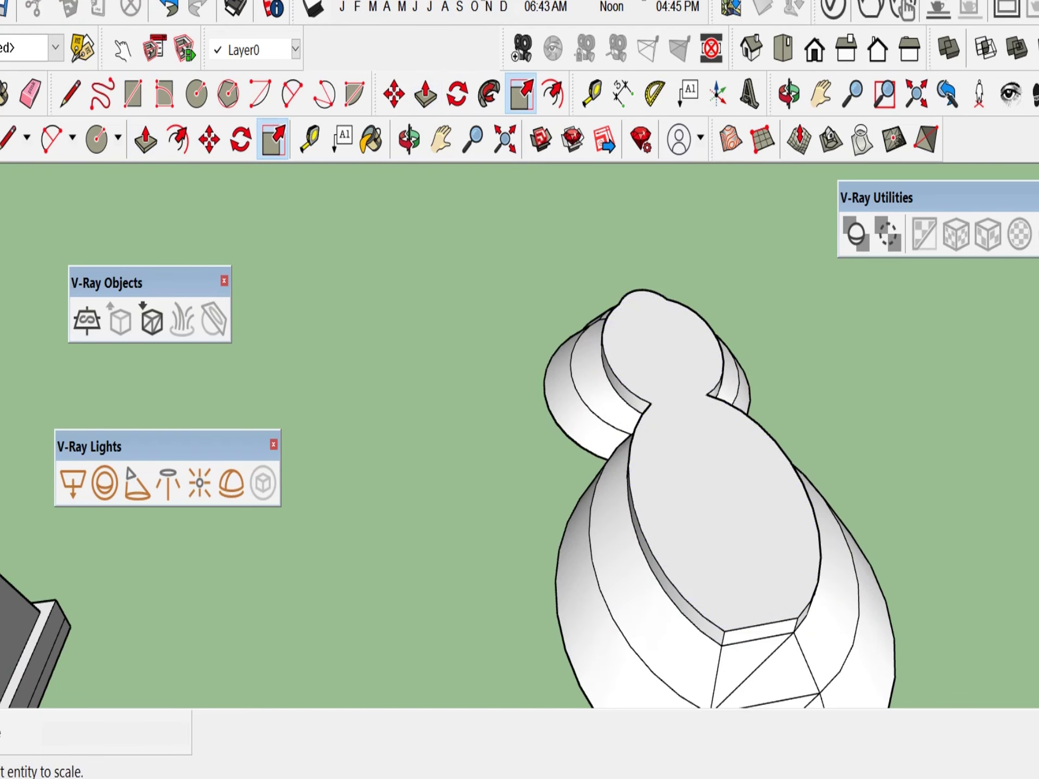
left_click(714, 487)
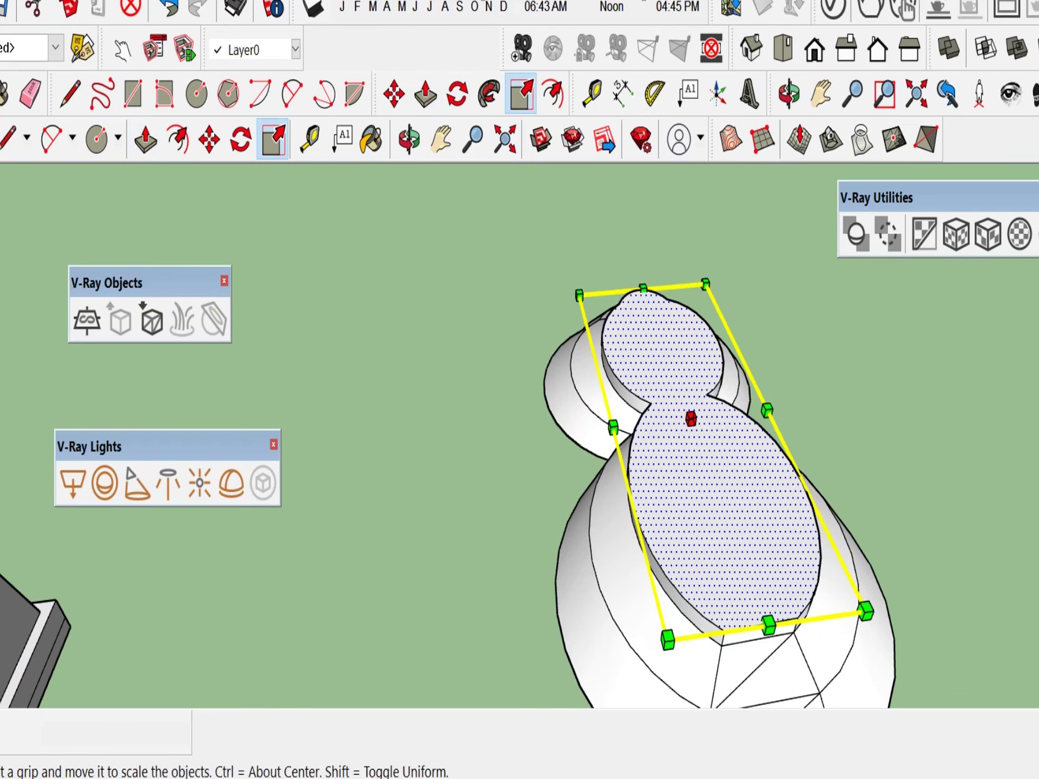
left_click_drag(864, 611, 850, 644)
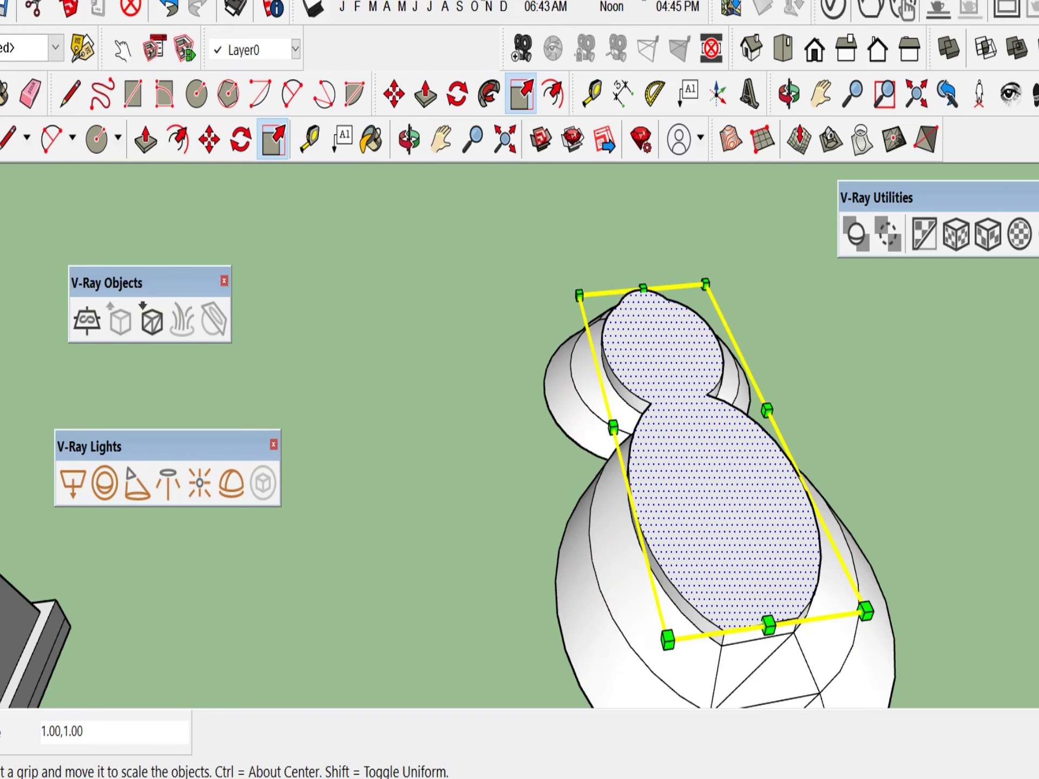
mouse_move(768, 625)
left_mouse_down()
mouse_move(779, 656)
mouse_move(767, 625)
mouse_move(774, 639)
left_mouse_up()
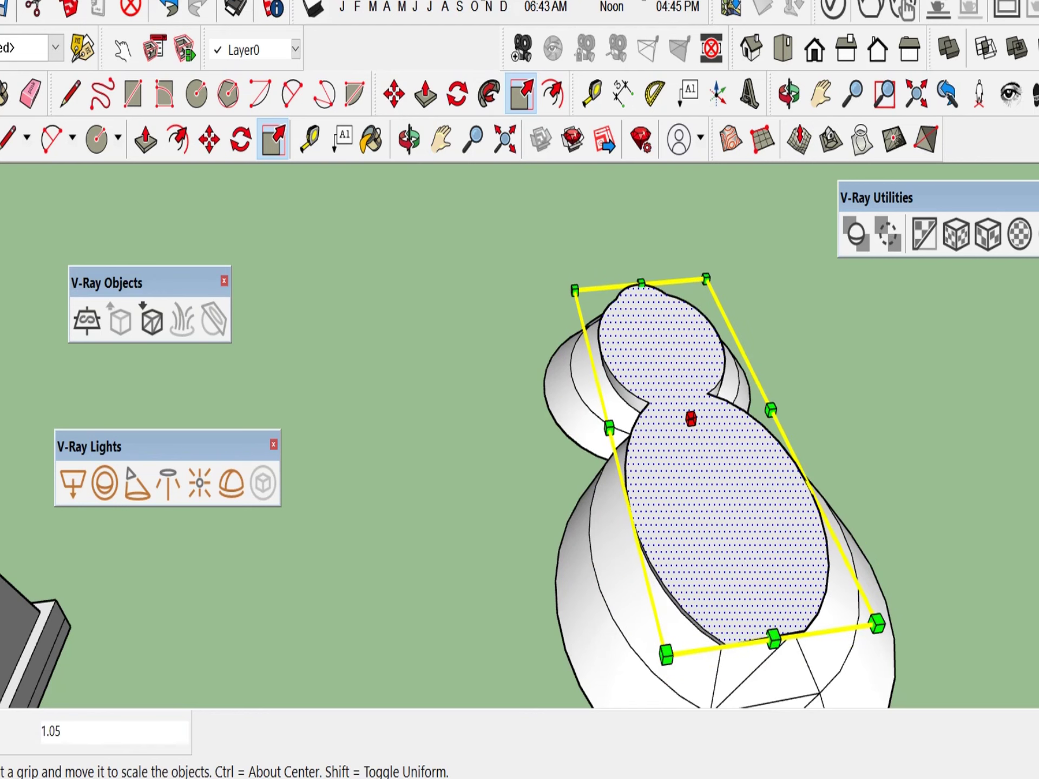
- Push/Pull the slightly enlarged upper face upward by about 1.7"
key("p")
left_click(758, 563)
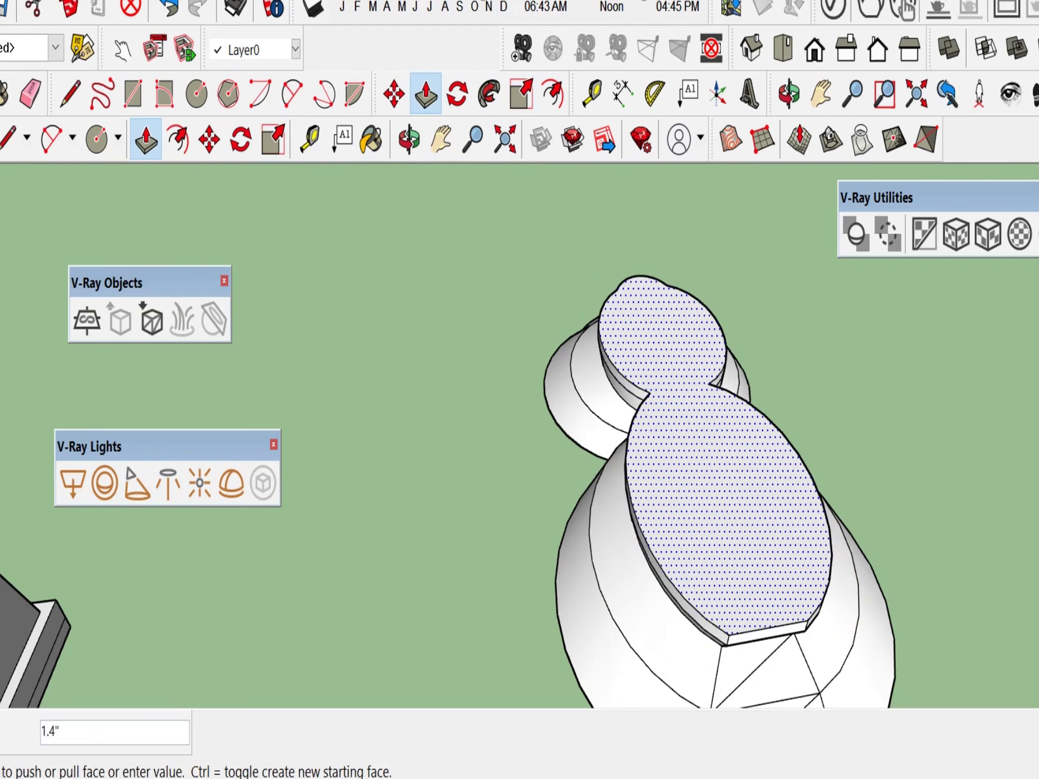
left_click(759, 551)
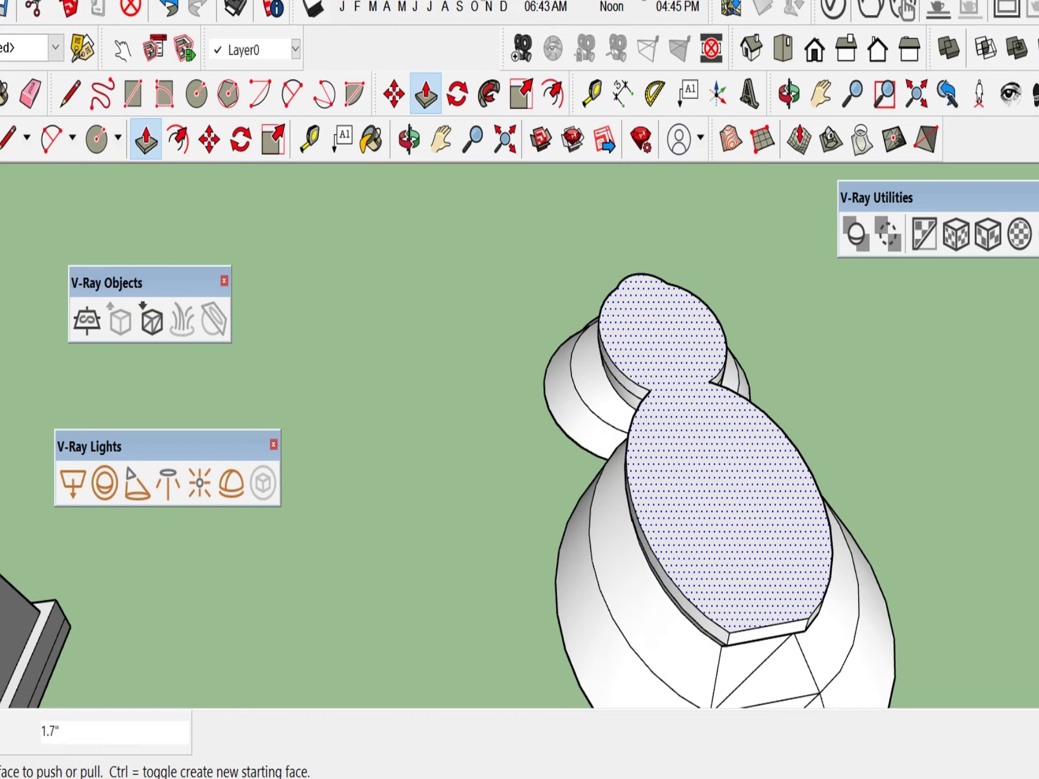
- Draw a circle with a radius of about 3.9" at the narrow waist of the lamp head's upper face
left_click(783, 48)
scroll(667, 422, "down", 5)
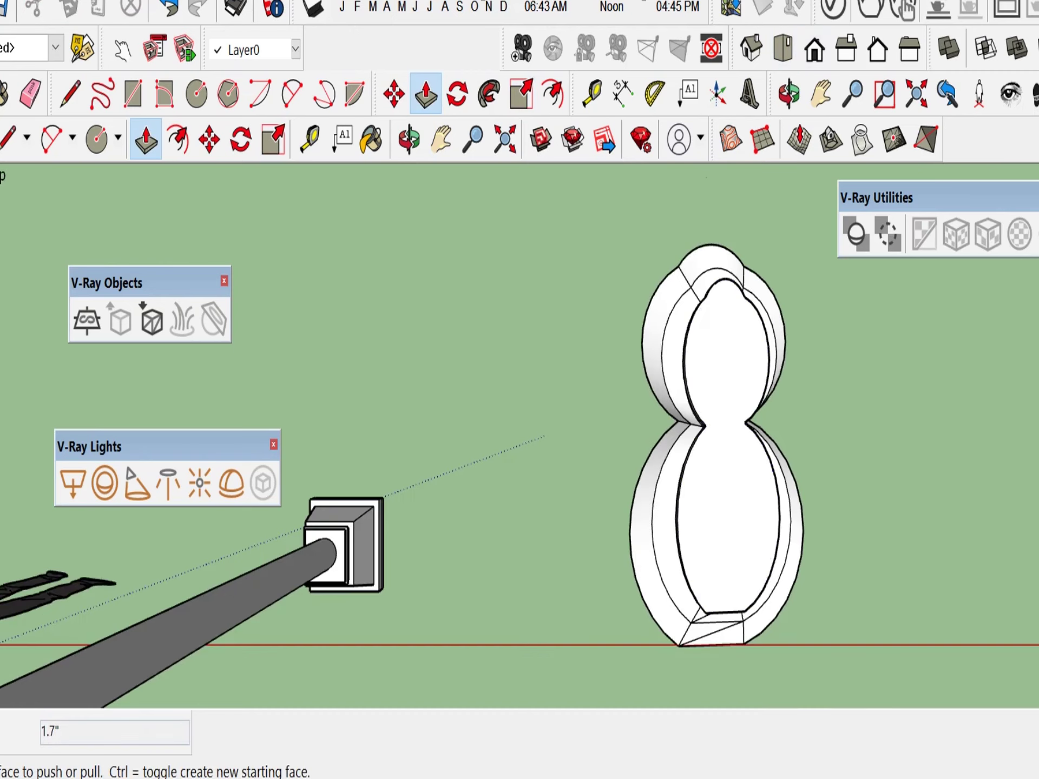
scroll(771, 408, "up", 3)
scroll(778, 478, "up", 2)
key("space")
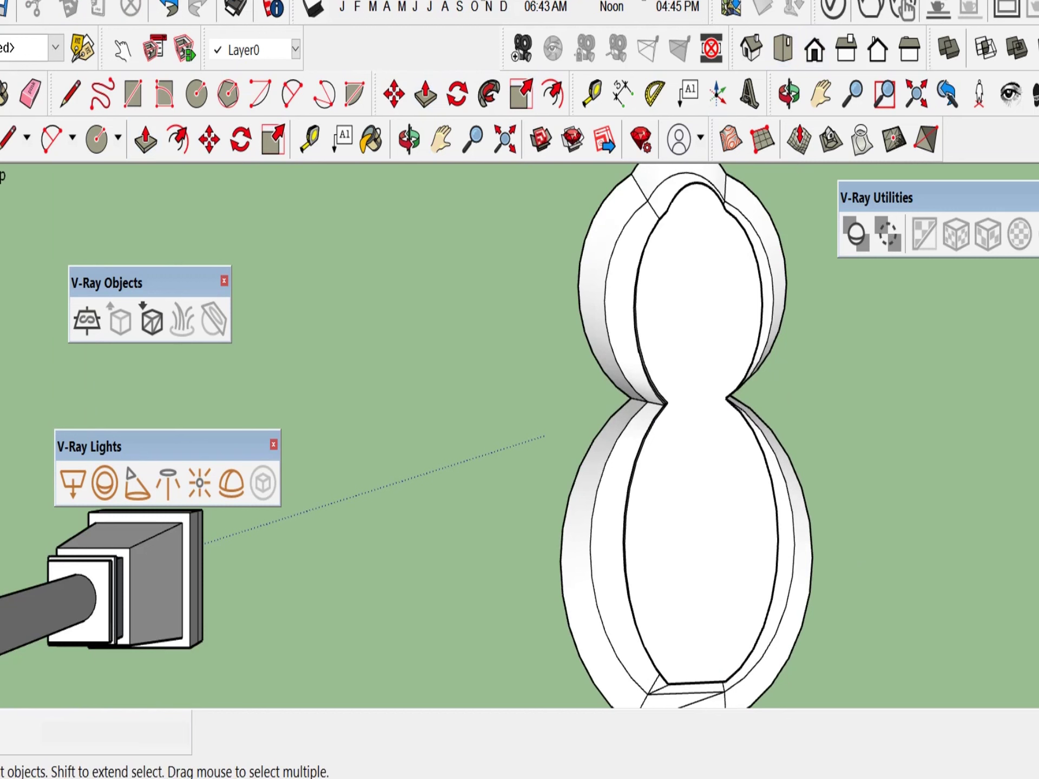
left_click(744, 480)
left_click(196, 94)
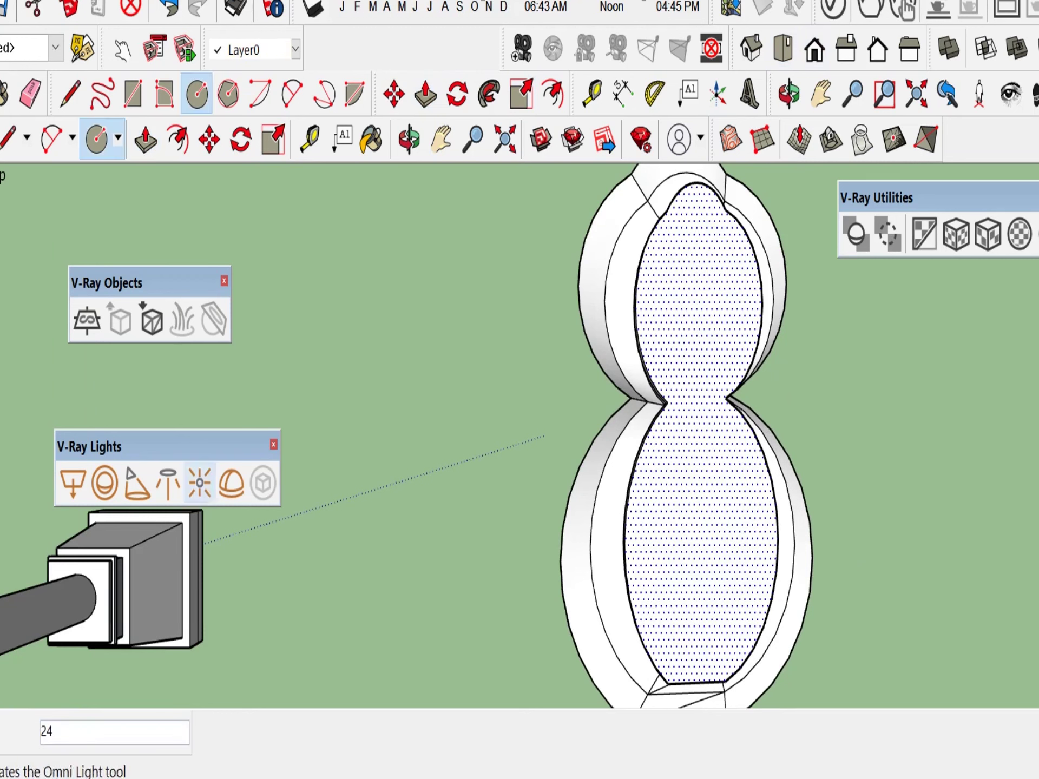
left_click(682, 403)
key("Escape")
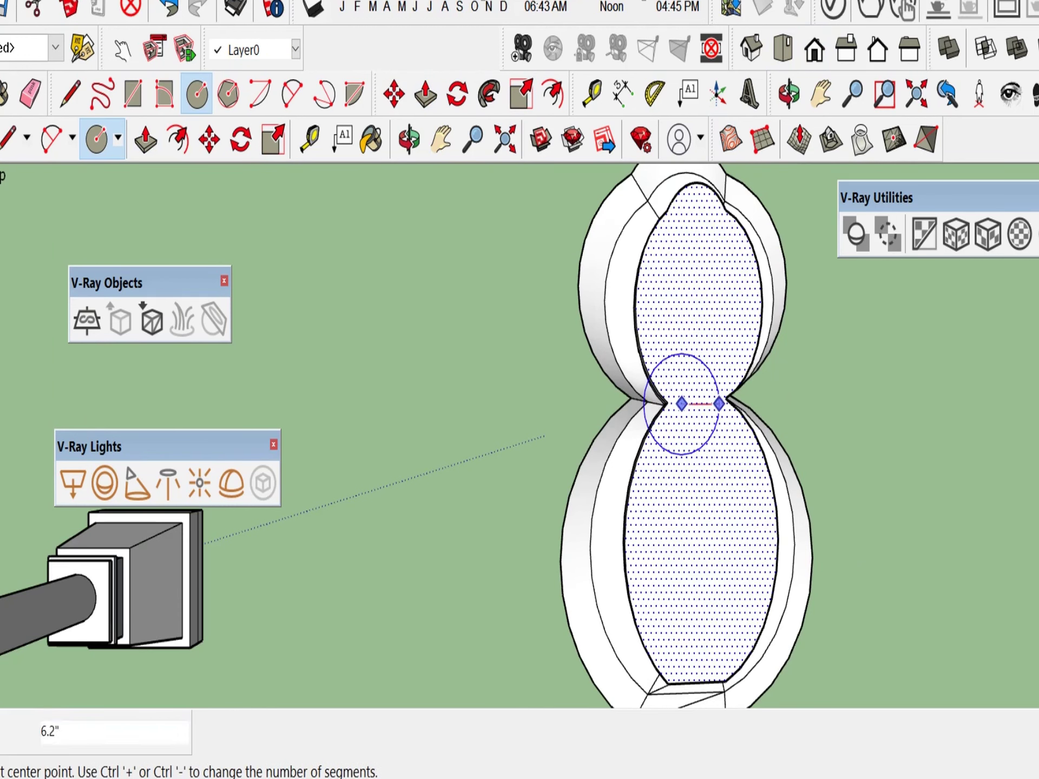
left_click(697, 405)
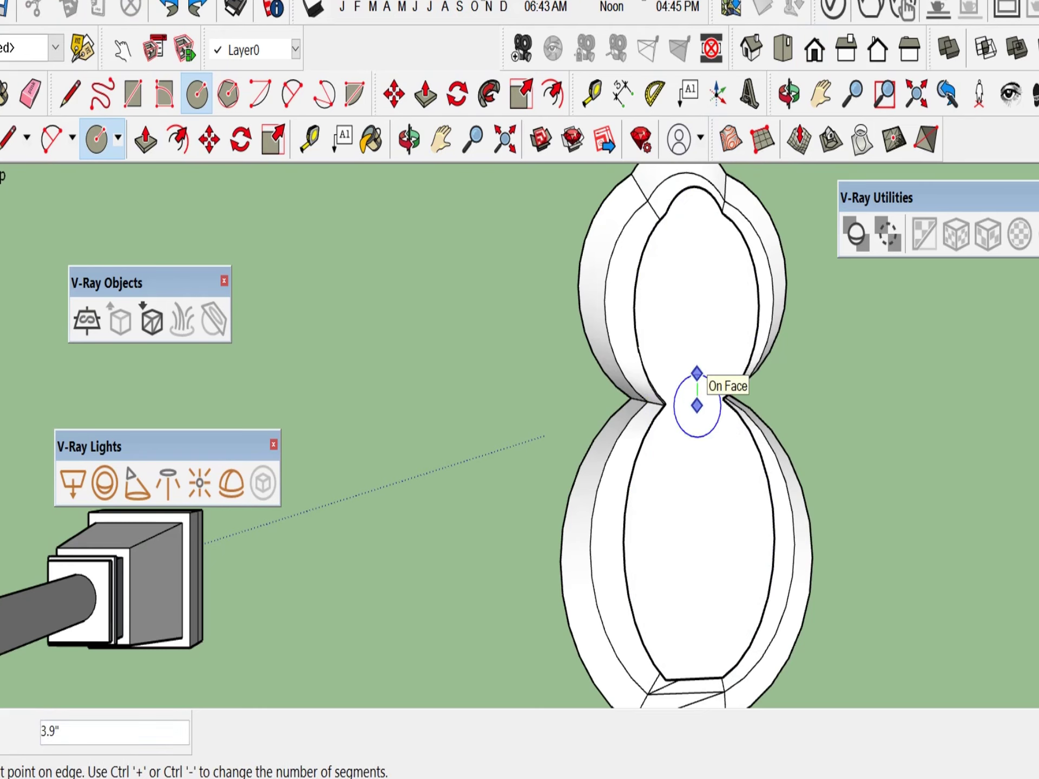
left_click(697, 375)
scroll(703, 411, "up", 3)
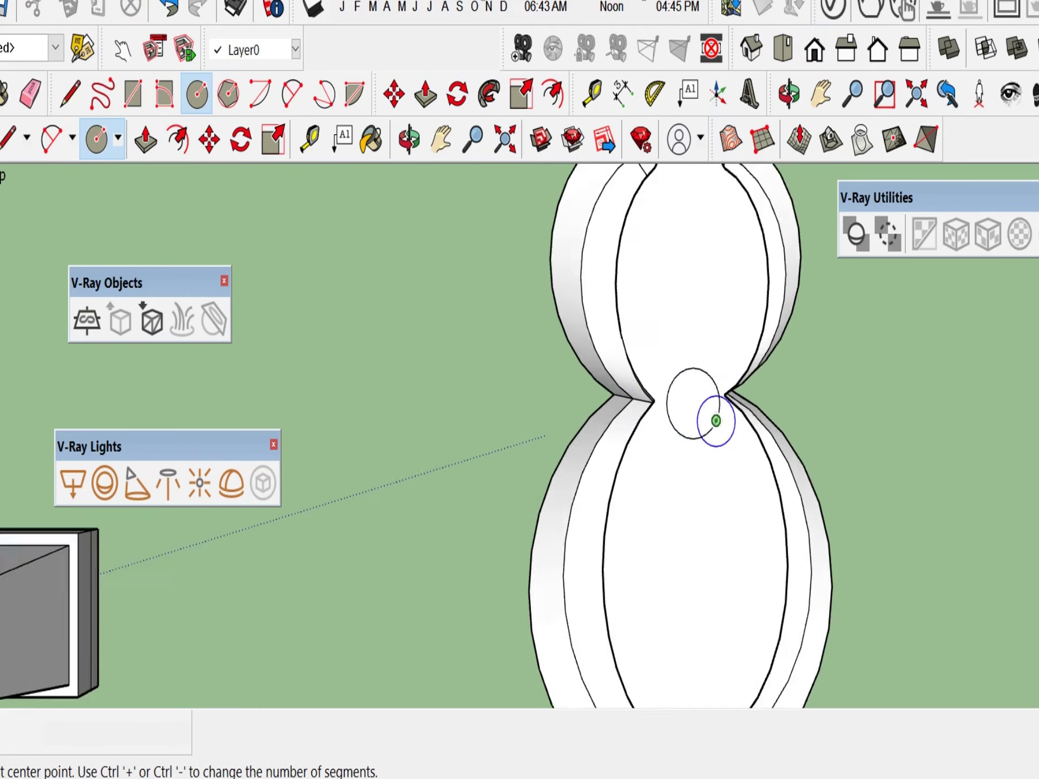
key("space")
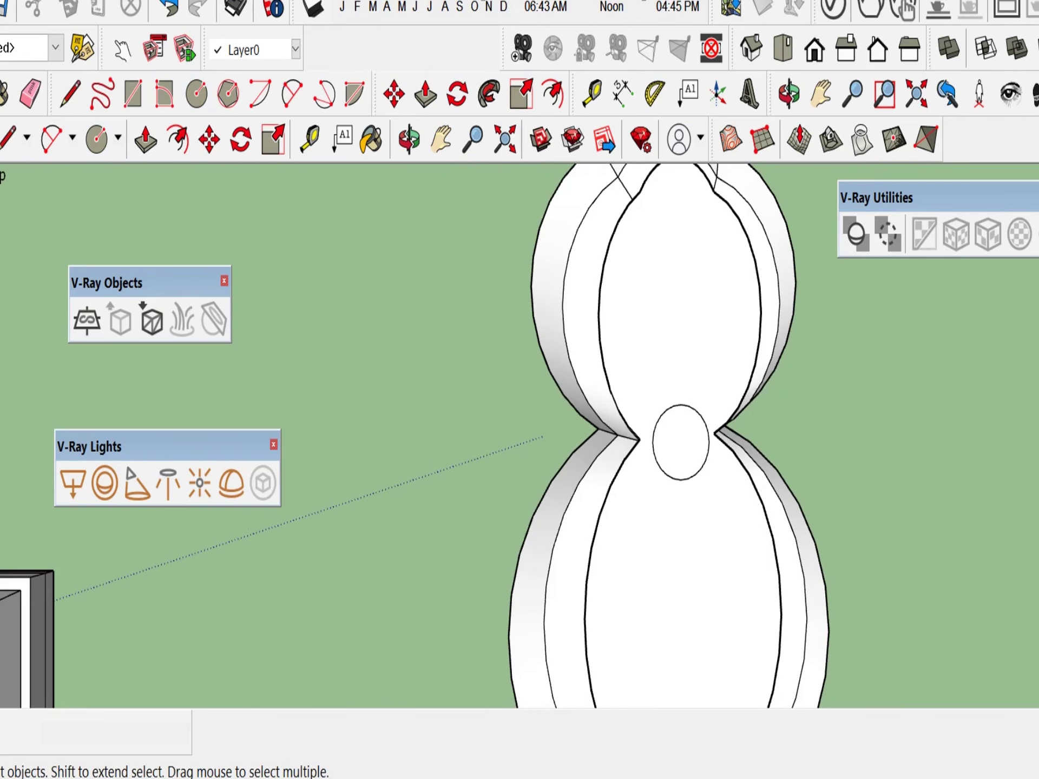
- Try to Push/Pull the waist circle upward by about 2.5", and undo both the extrusion and the circle
scroll(687, 448, "down", 1)
middle_click_drag(690, 450, 690, 452)
key("p")
middle_click_drag(684, 503, 723, 405)
key("space")
left_click(678, 401)
key("p")
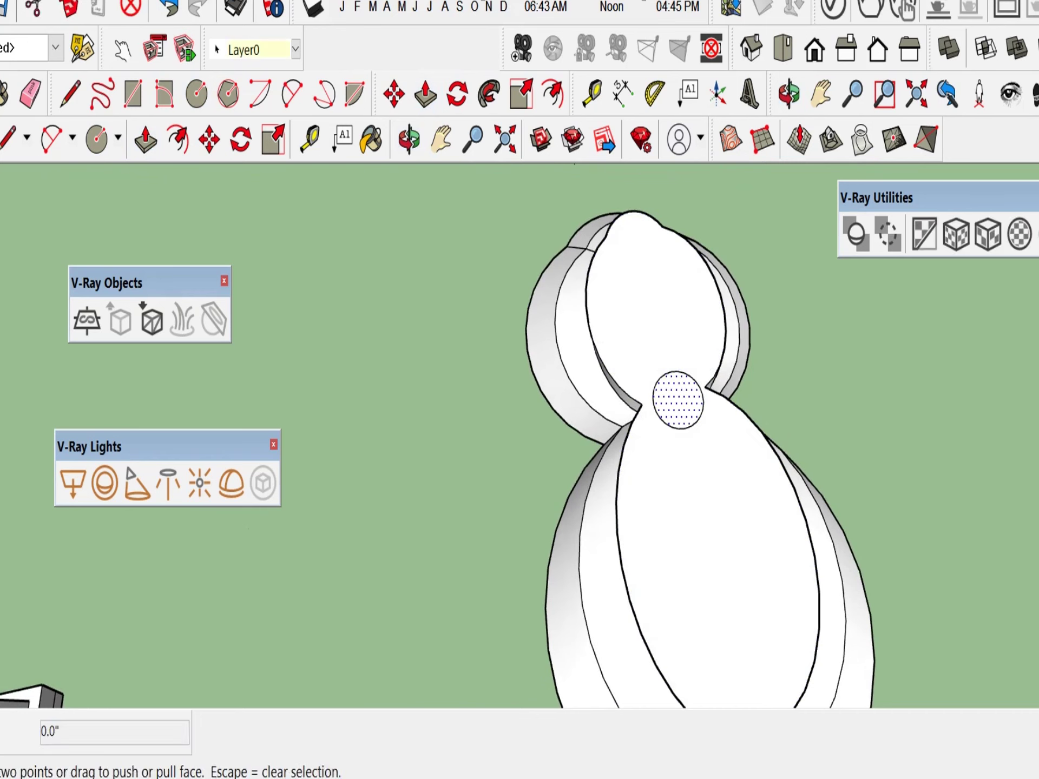
left_click(679, 402)
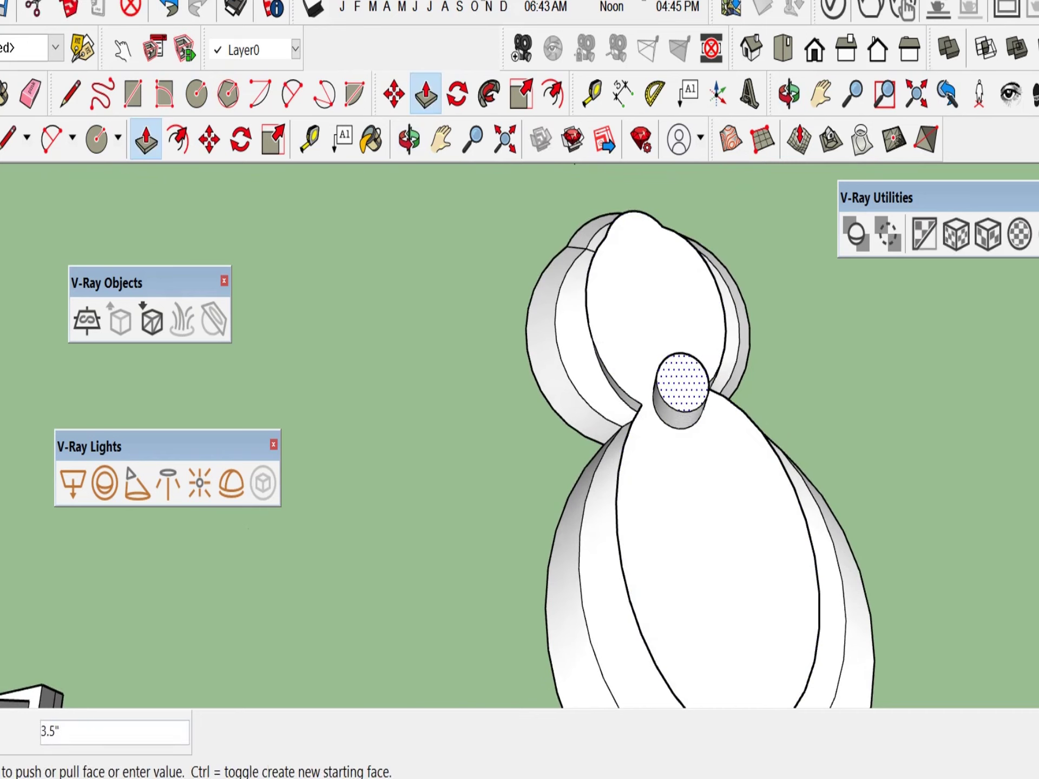
key("Return")
scroll(697, 389, "down", 2)
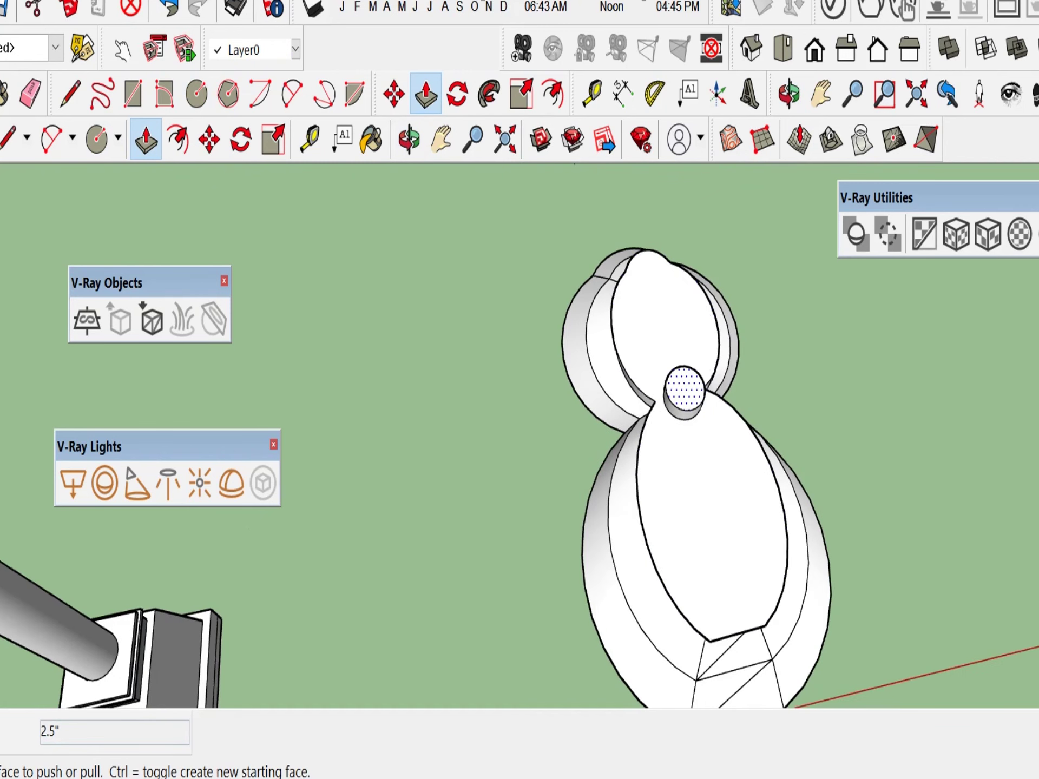
key("ctrl+z")
key("space")
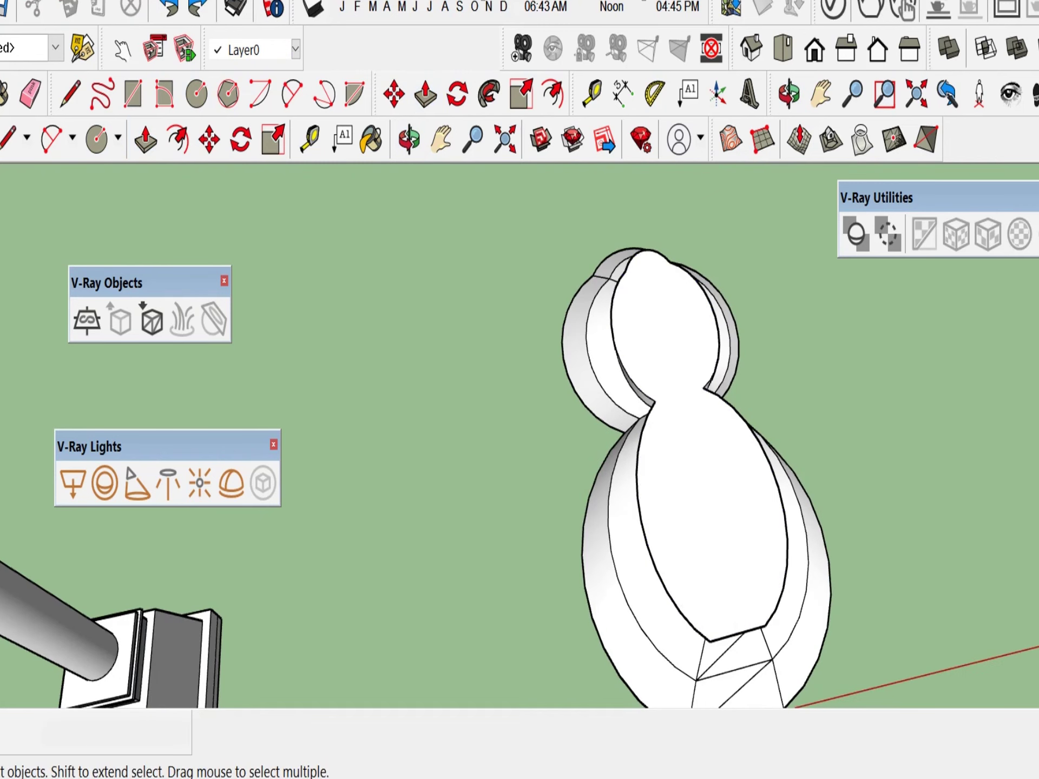
- In top view, draw a horizontal circle with a radius of about 10.4" on the ground beside the lamp head
scroll(745, 303, "down", 2)
left_click(815, 49)
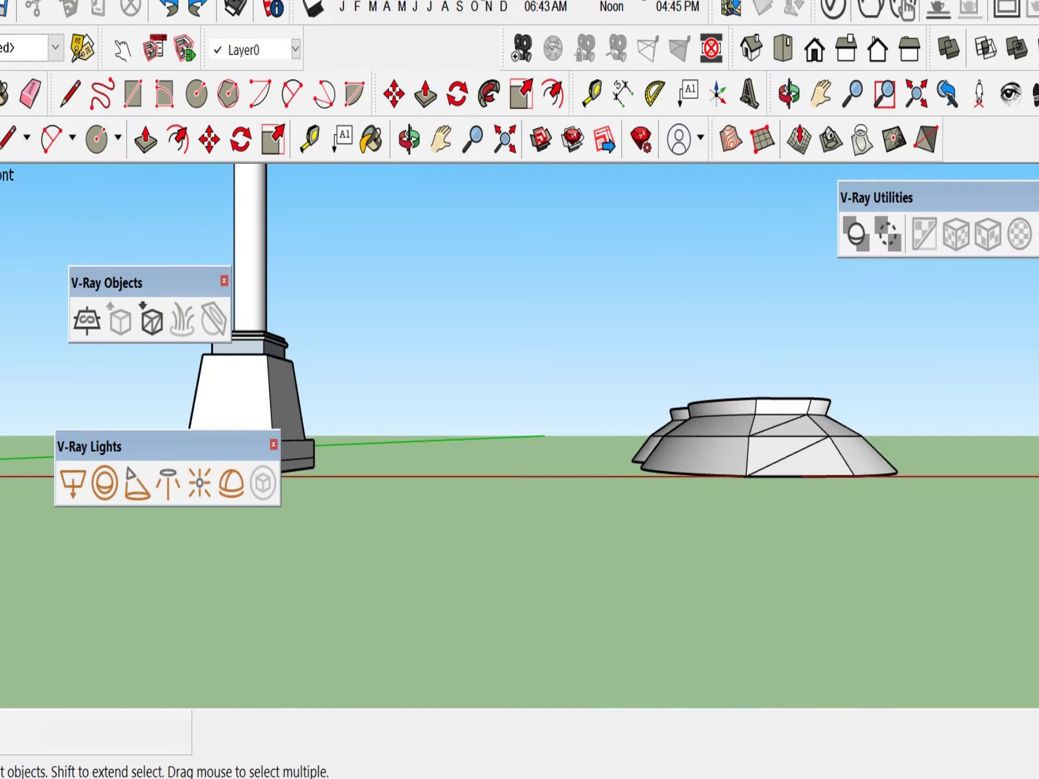
middle_click_drag(720, 373, 466, 471)
scroll(467, 471, "down", 2)
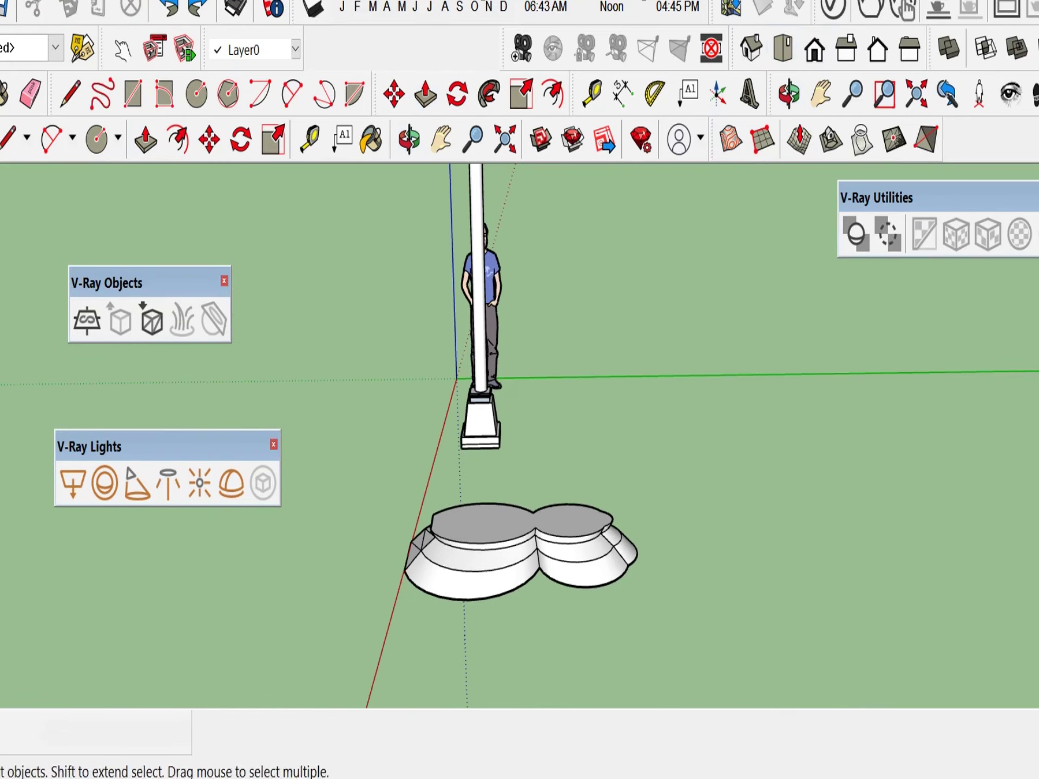
left_click(814, 49)
scroll(598, 361, "down", 3)
scroll(801, 527, "up", 6)
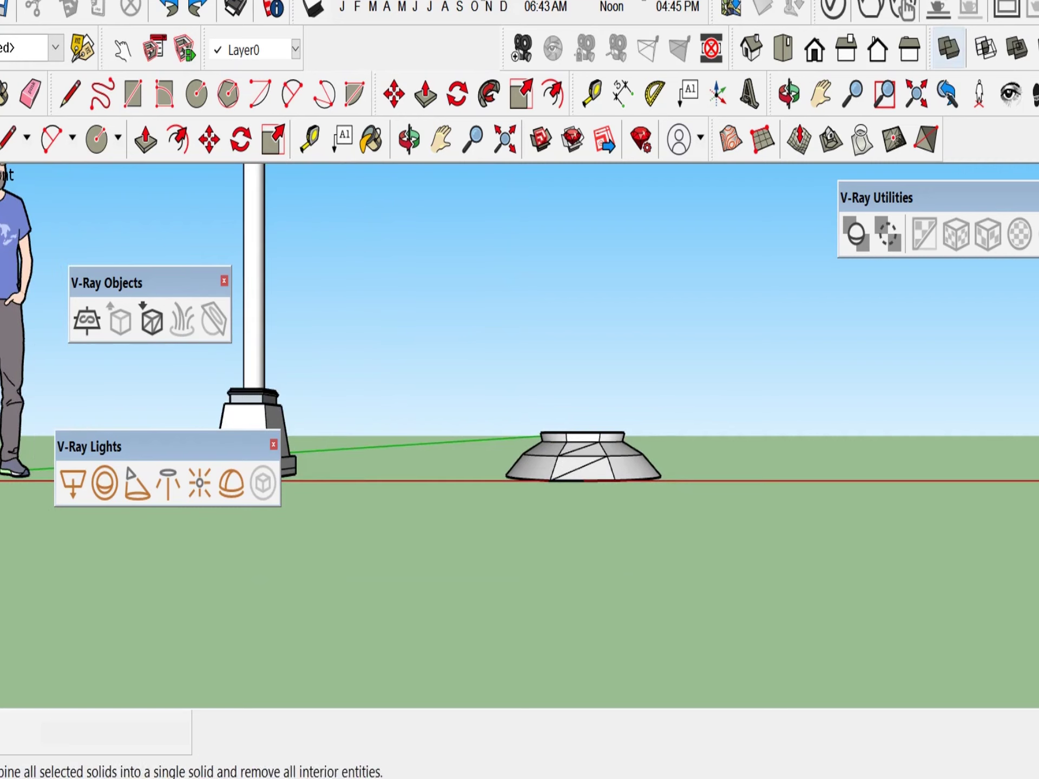
left_click(783, 49)
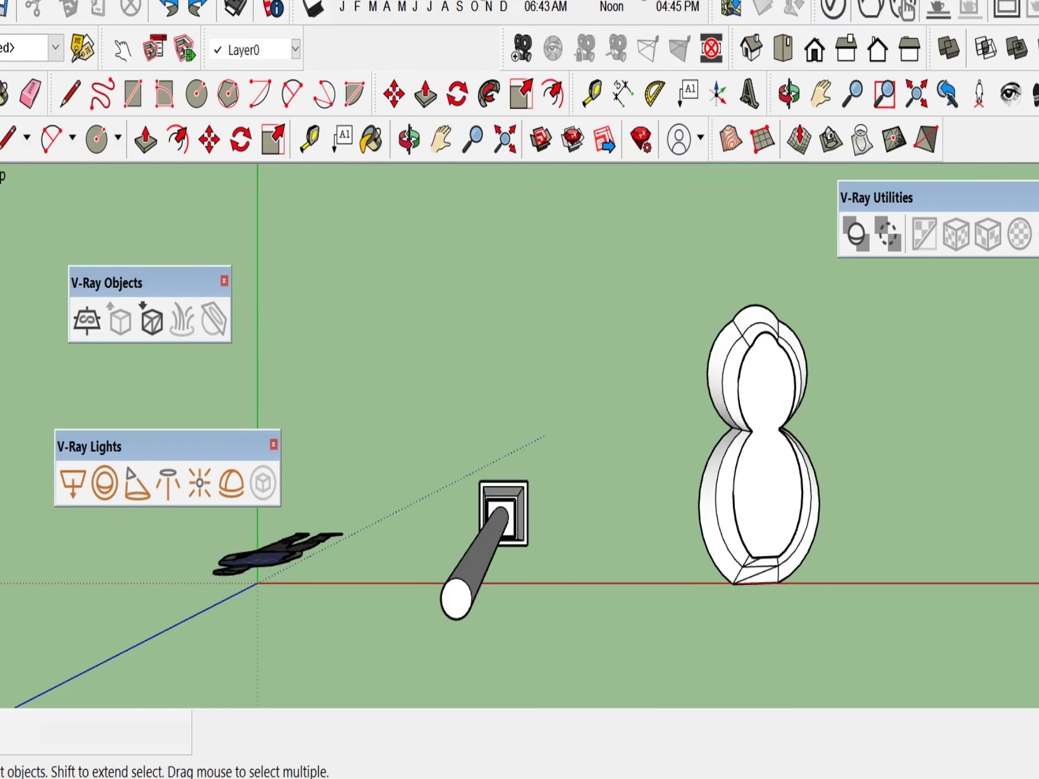
middle_click_drag(630, 411, 513, 382, "shift")
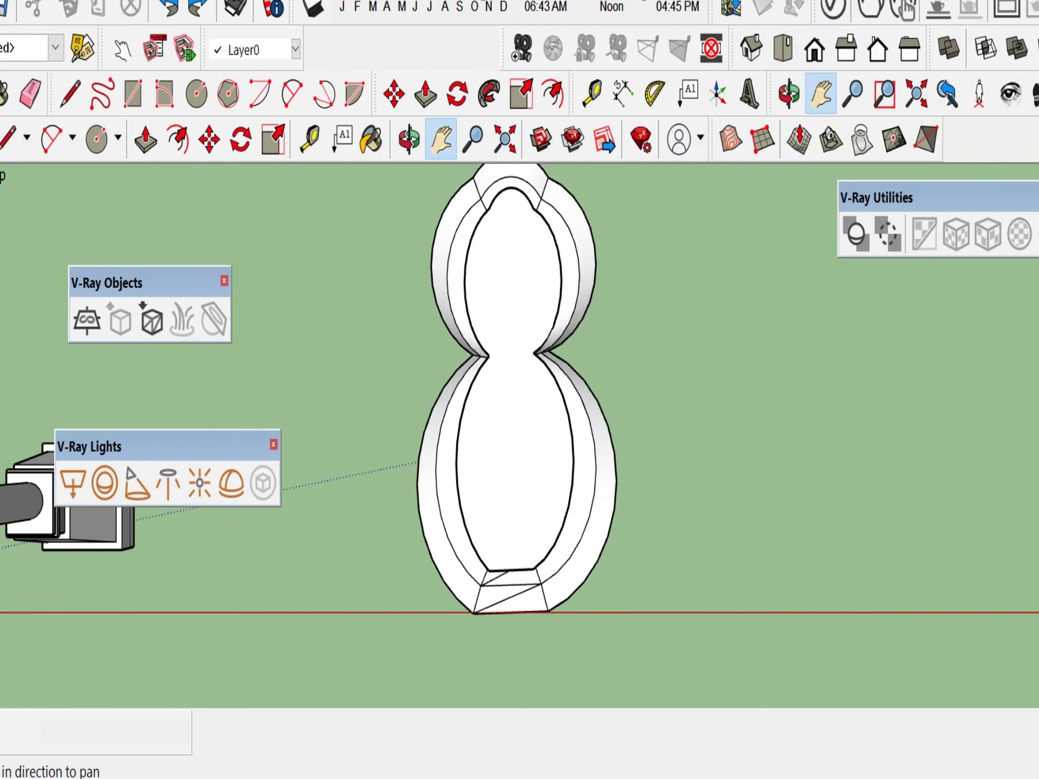
left_click(197, 93)
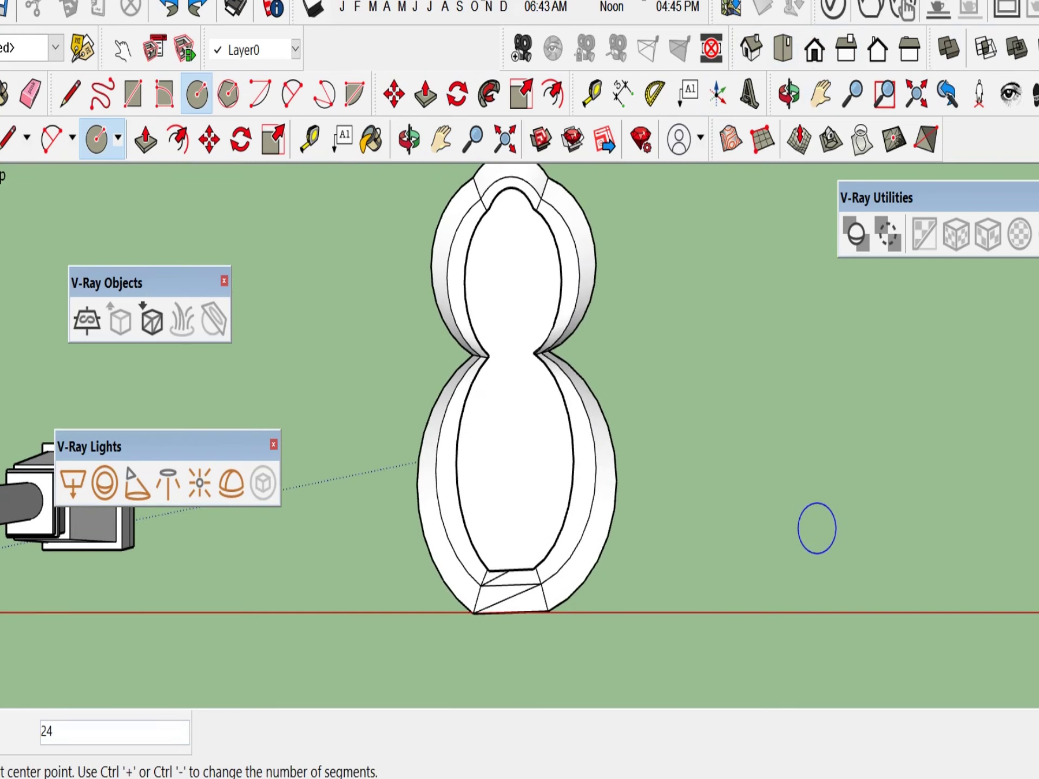
left_click(817, 528)
left_click(862, 528)
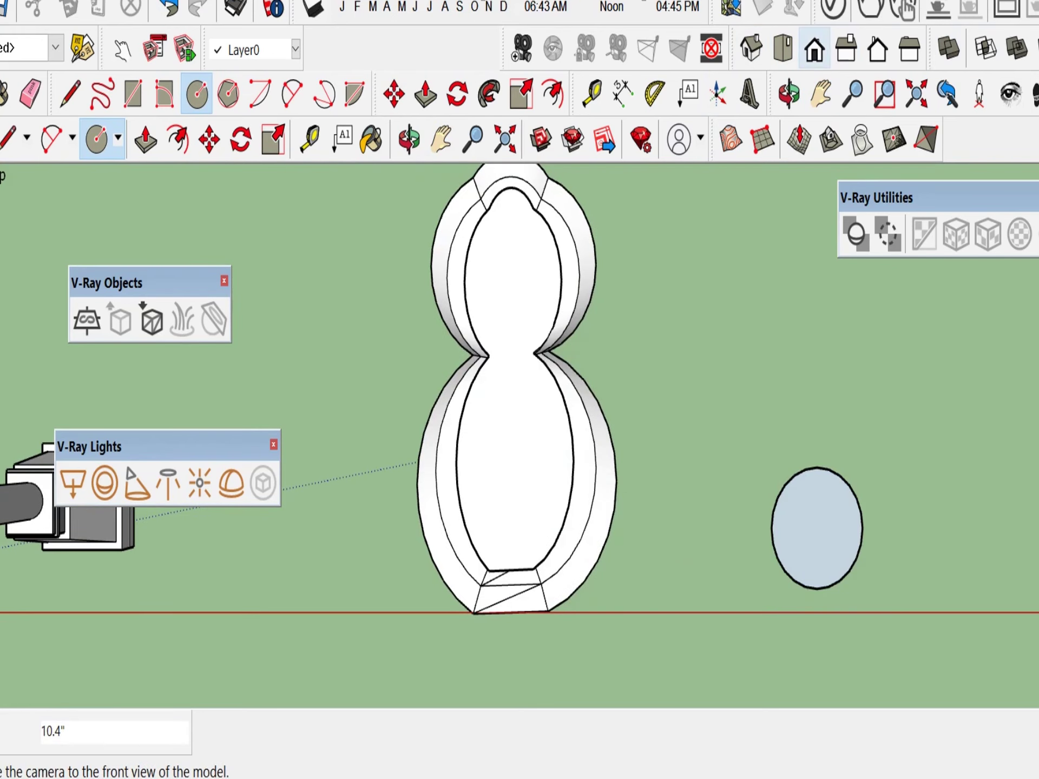
- In front view, draw a vertical circle with a radius of about 5.8" centred on the horizontal circle
left_click(814, 49)
scroll(558, 464, "down", 2)
scroll(849, 414, "up", 2)
scroll(712, 460, "up", 3)
left_click(712, 494)
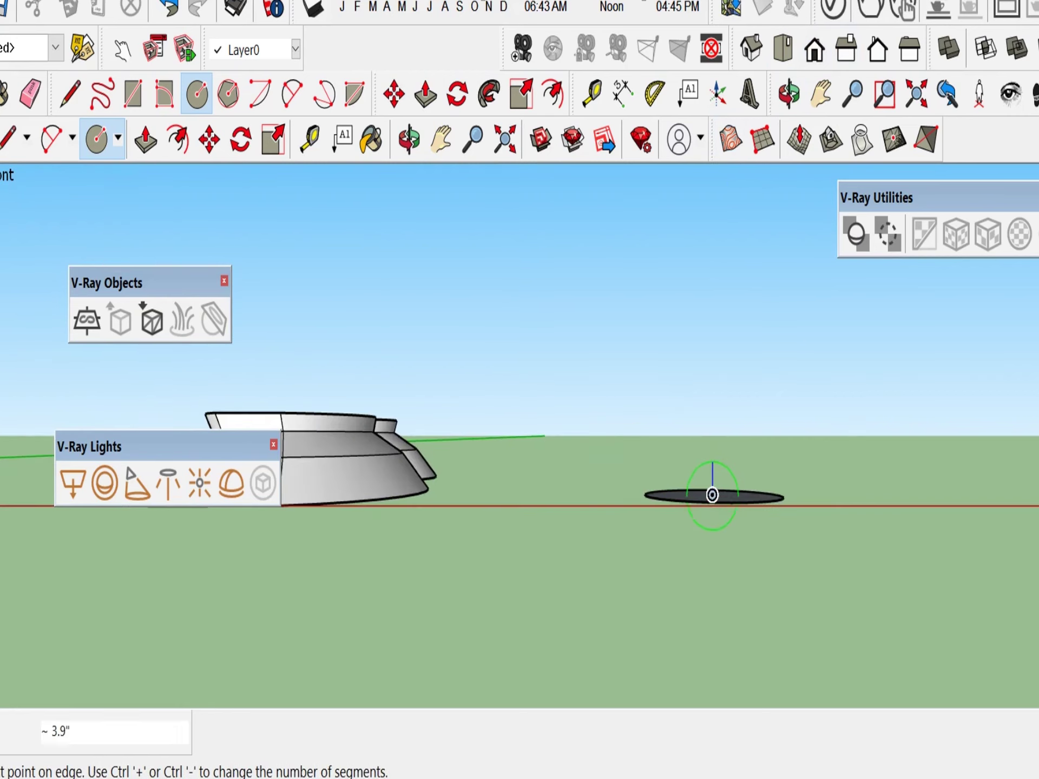
left_click(712, 448)
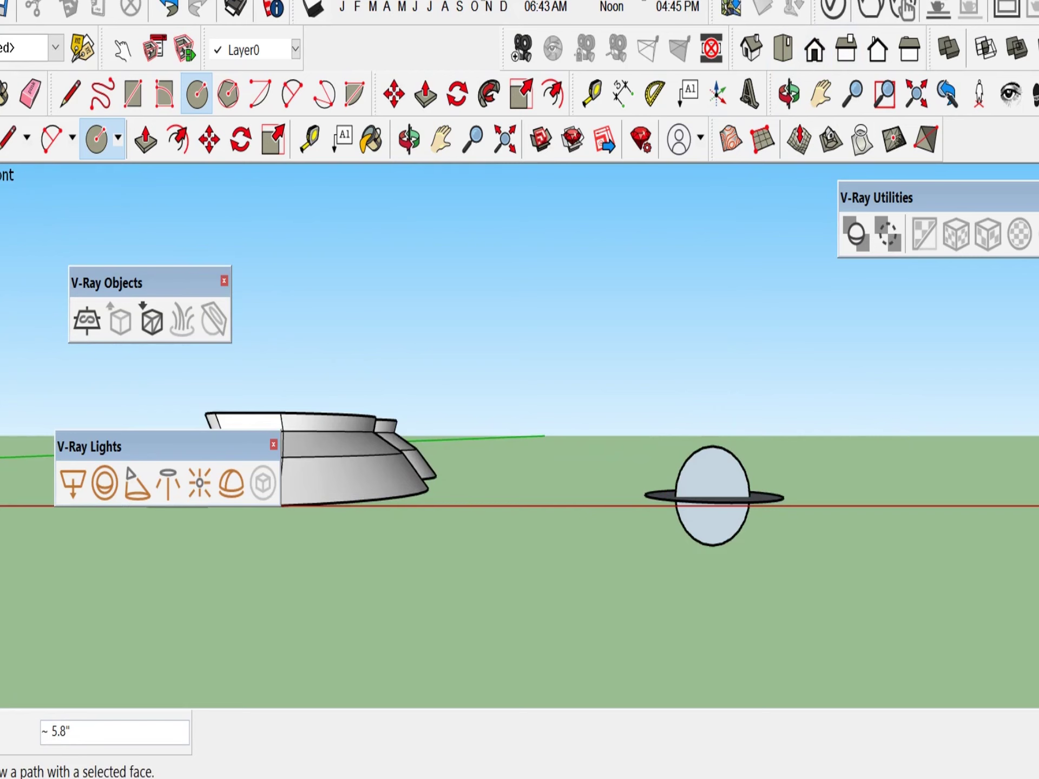
- Try to sweep the vertical circle around the horizontal circle's edge with Follow Me, and undo the result
left_click(489, 93)
left_click(712, 520)
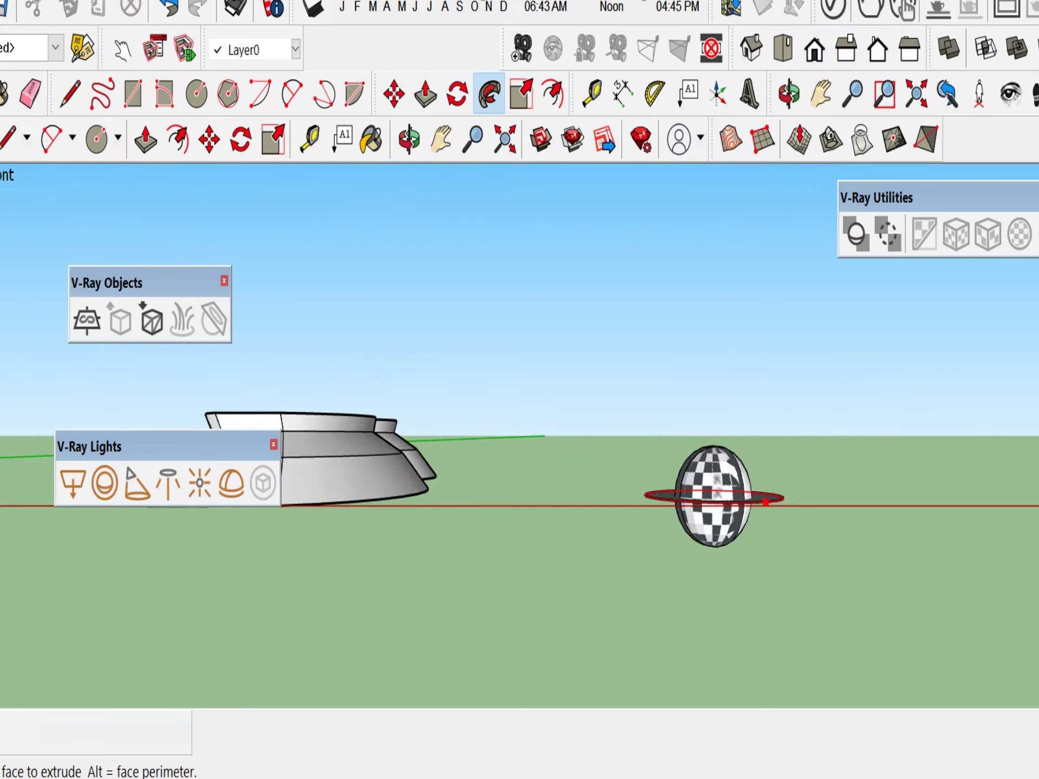
scroll(788, 436, "up", 2)
scroll(669, 525, "up", 3)
scroll(669, 525, "down", 4)
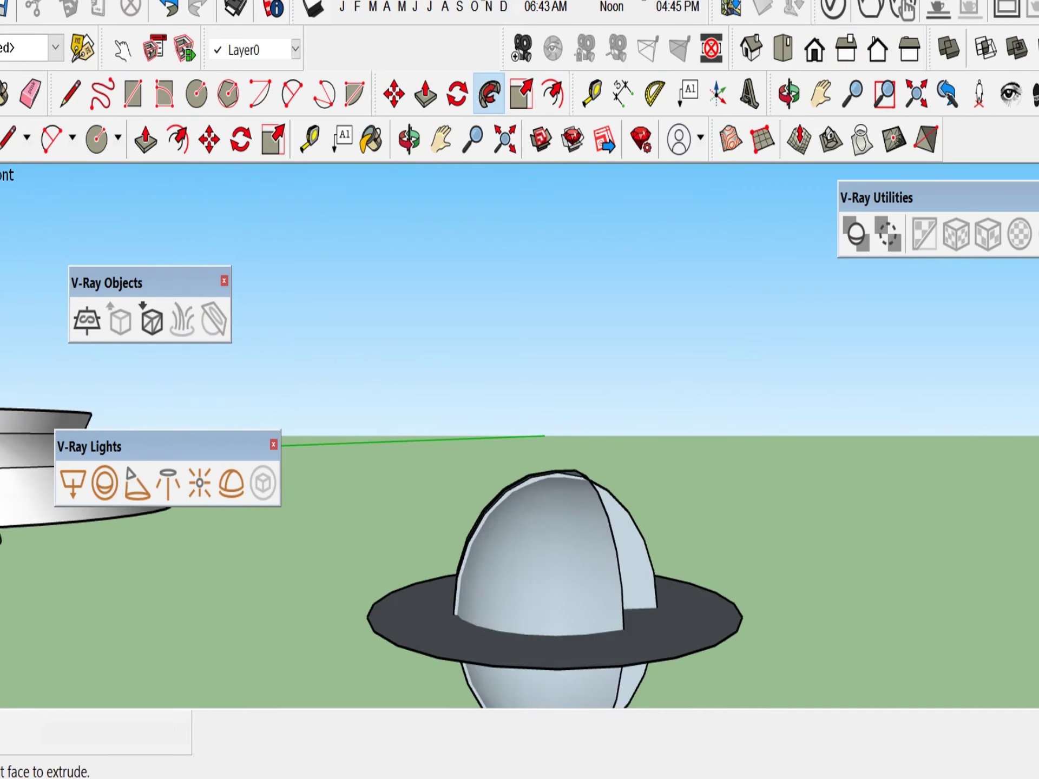
scroll(668, 525, "up", 2)
key("space")
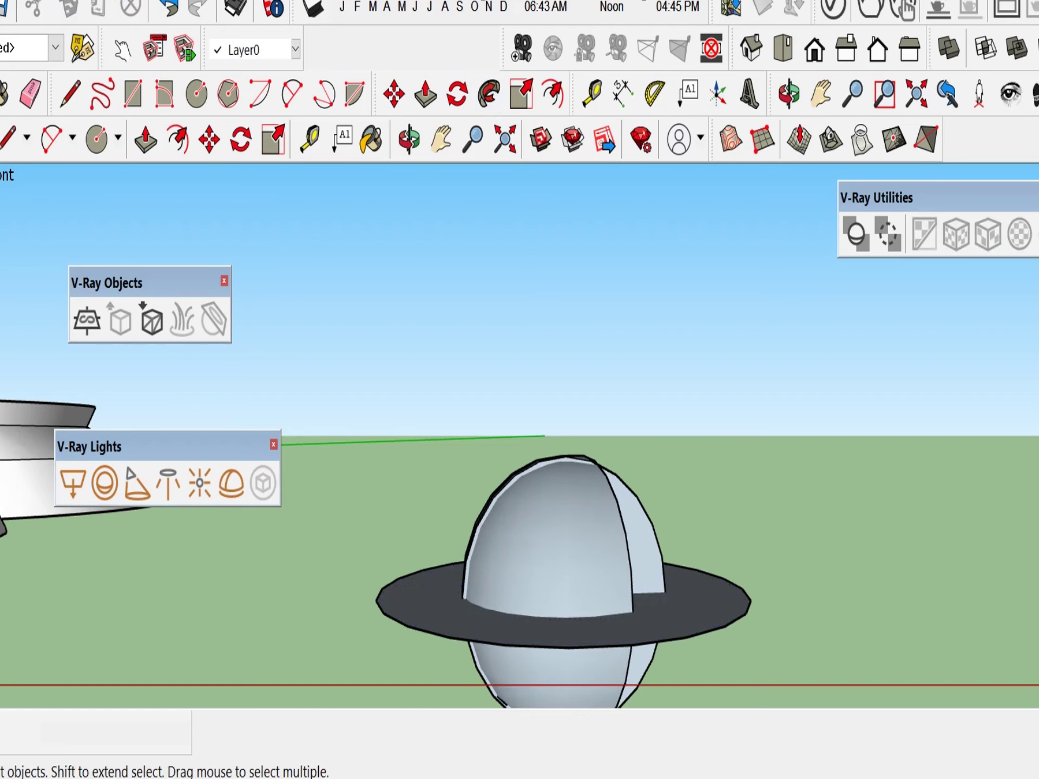
key("ctrl+z")
left_click(489, 93)
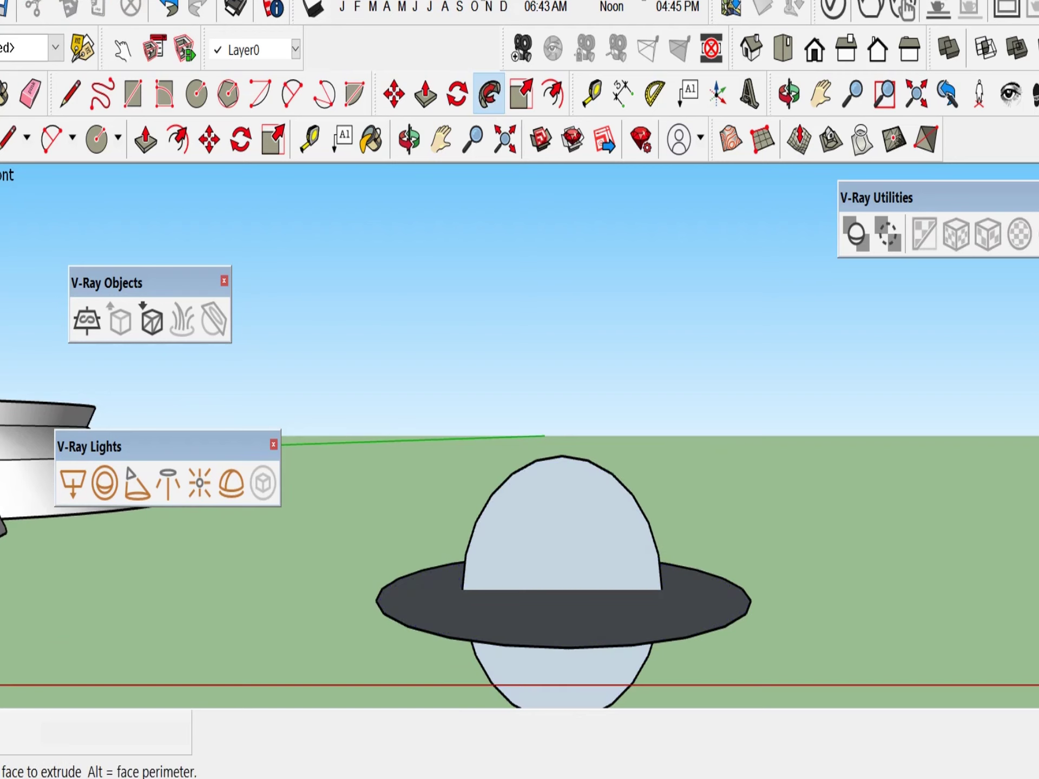
mouse_move(563, 530)
left_mouse_down()
mouse_move(617, 600)
mouse_move(641, 606)
mouse_move(568, 622)
left_mouse_up()
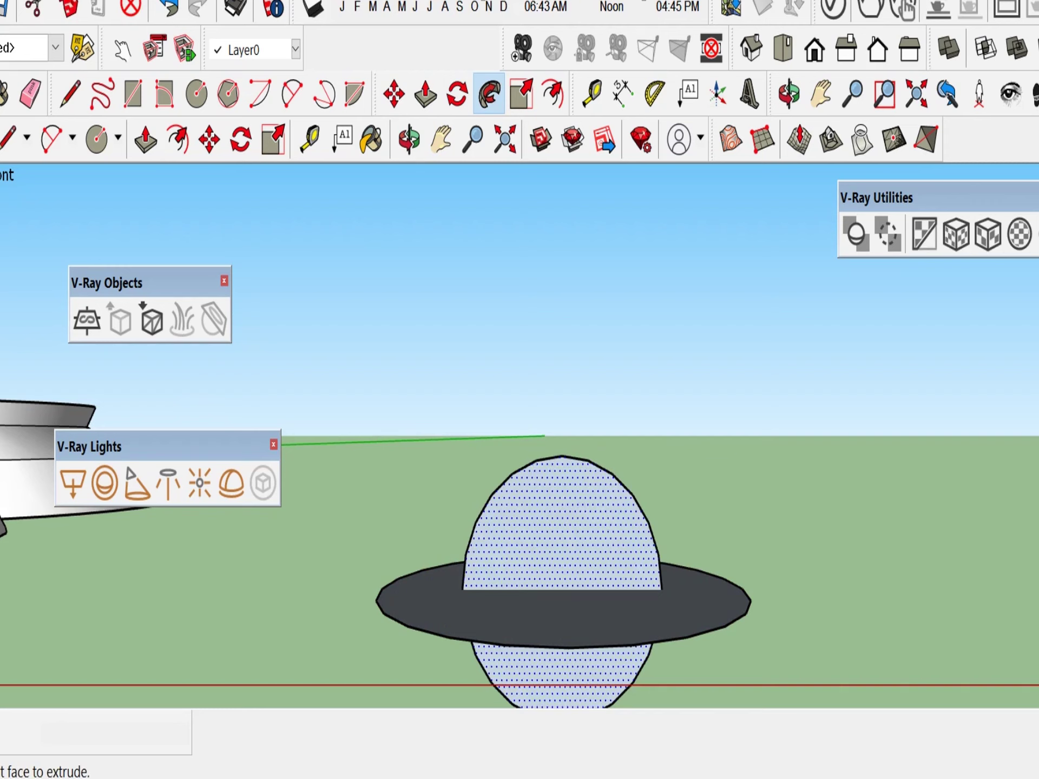
left_click(574, 563)
left_click(574, 562)
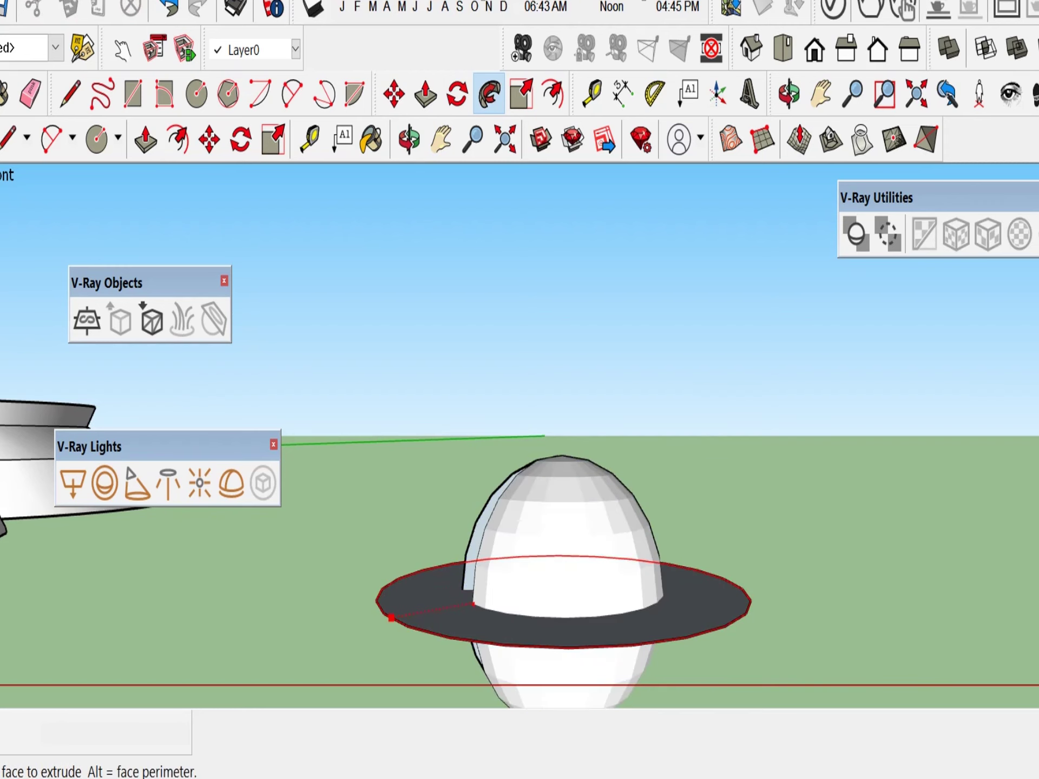
key("space")
- Sweep the vertical circle around the horizontal circle's perimeter with Follow Me to form the spherical bulb
scroll(574, 545, "down", 2)
middle_click_drag(574, 545, 644, 587)
left_click(488, 93)
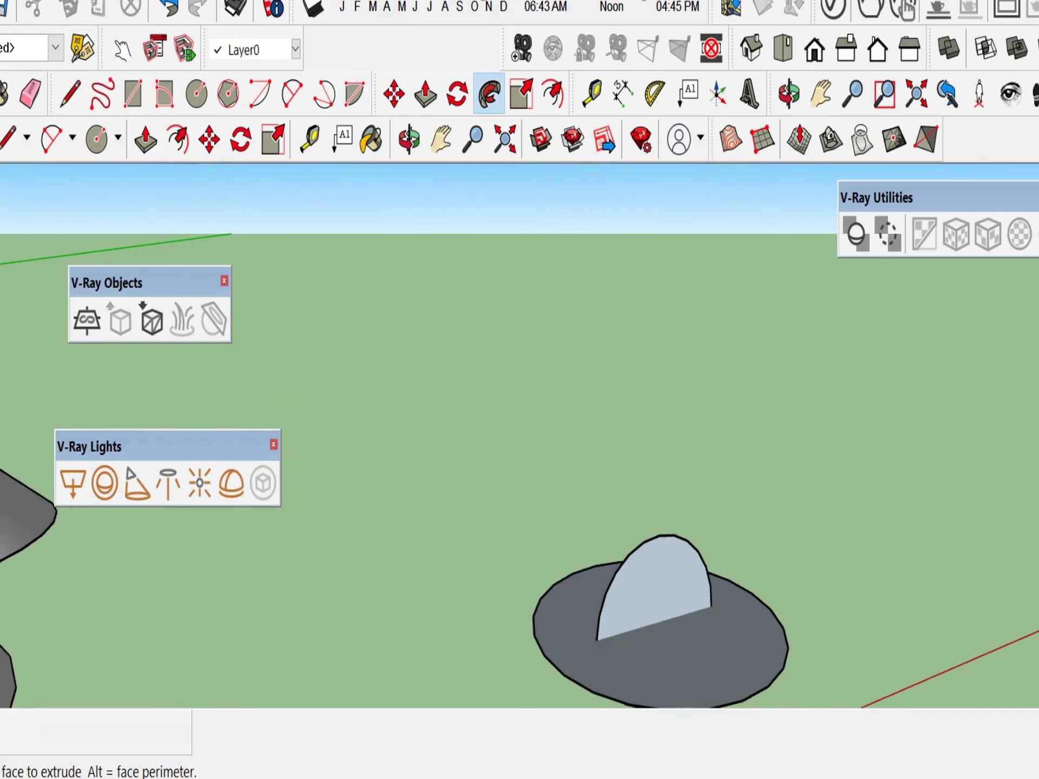
left_click(653, 658)
left_click(653, 657)
left_click(653, 538)
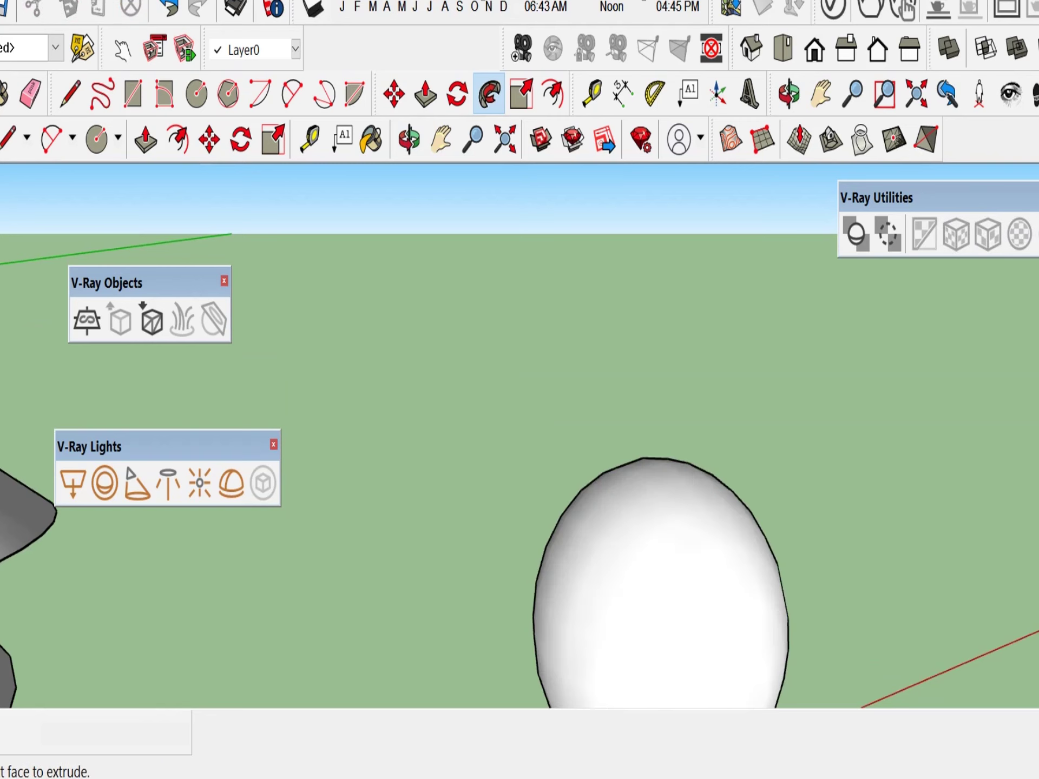
scroll(651, 514, "down", 2)
scroll(658, 479, "down", 1)
key("space")
- Make the whole sphere a component, keeping the default definition settings
scroll(784, 480, "down", 4)
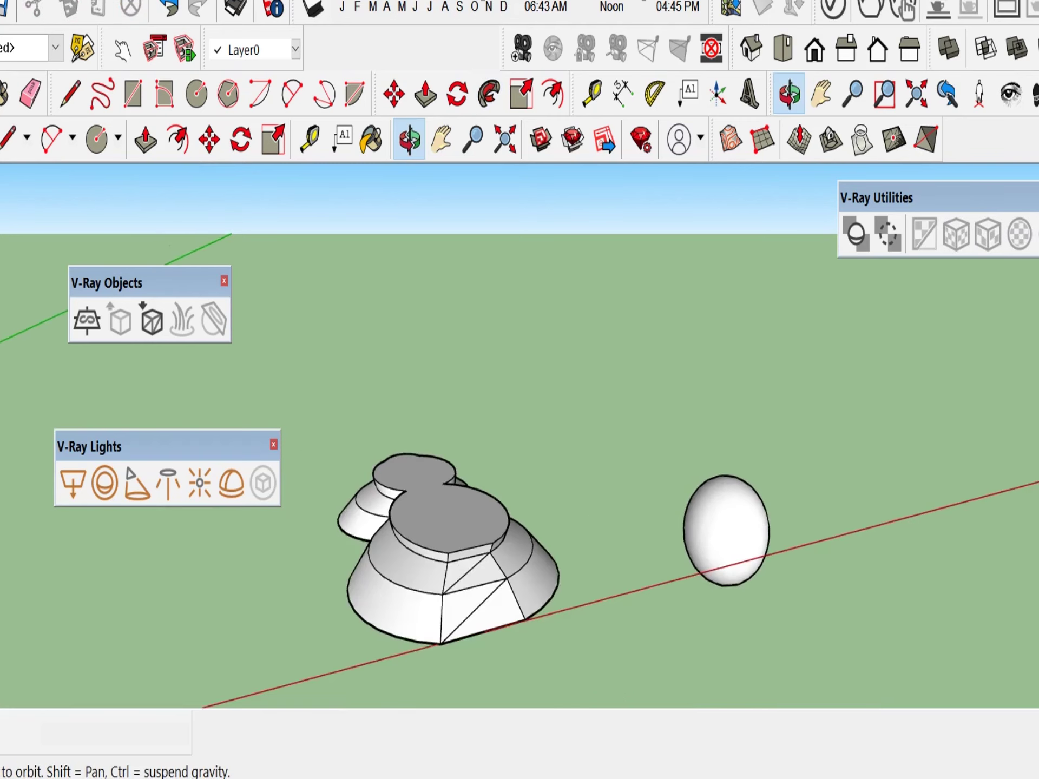
middle_click_drag(785, 479, 657, 390)
scroll(657, 389, "down", 2)
scroll(703, 393, "up", 1)
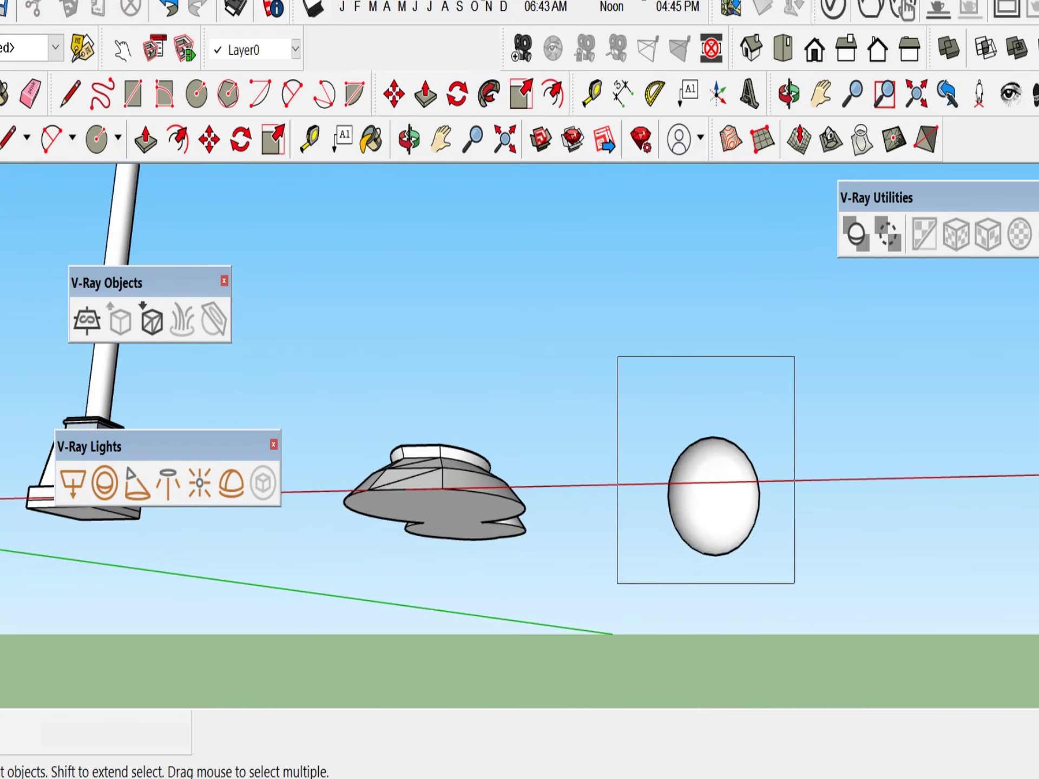
right_click(717, 489)
left_click(768, 188)
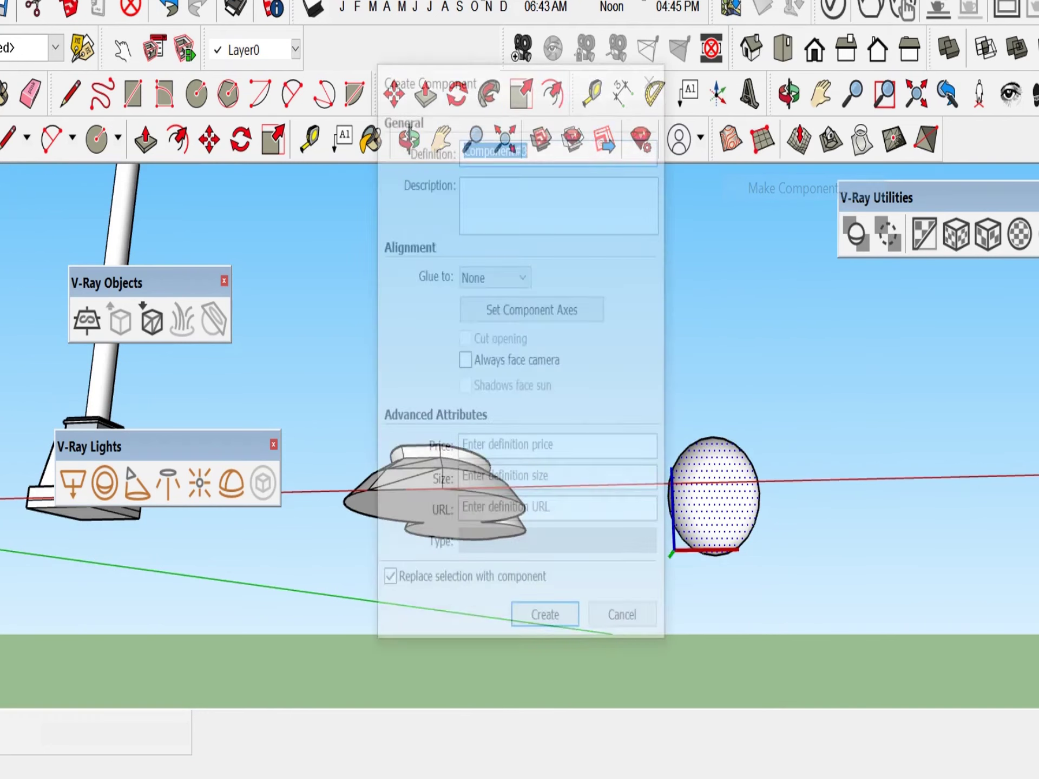
left_click(545, 614)
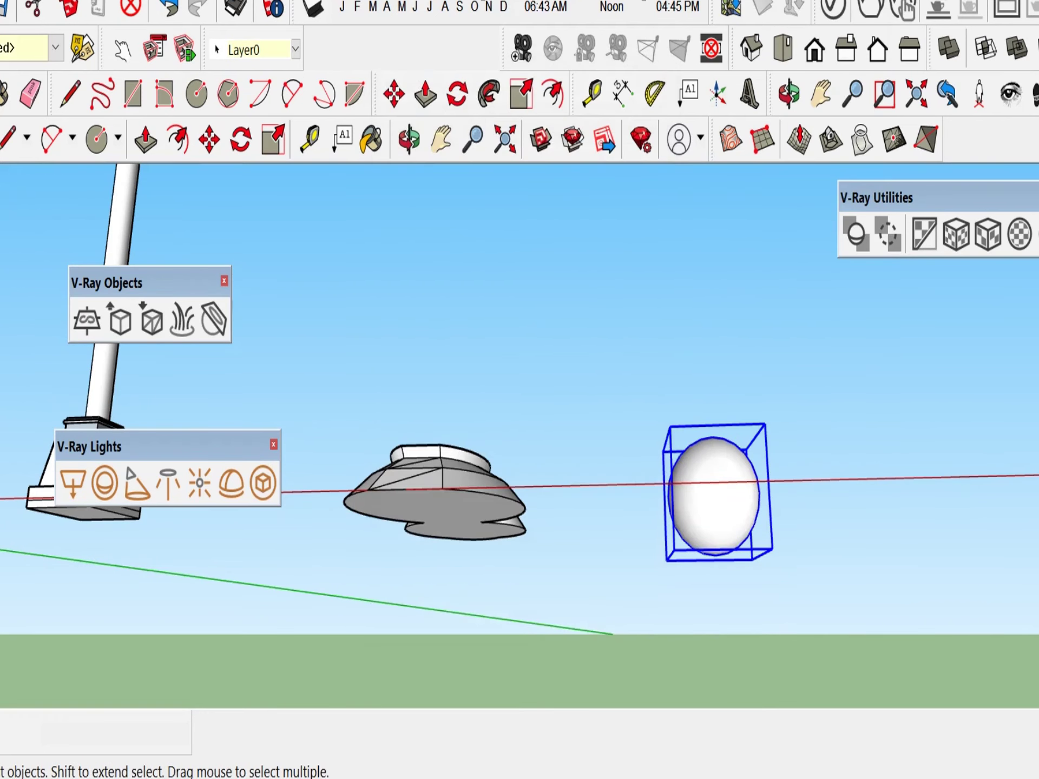
- In front view, try to flatten the sphere component by scaling its upper edge downward
scroll(844, 423, "down", 1)
left_click(814, 47)
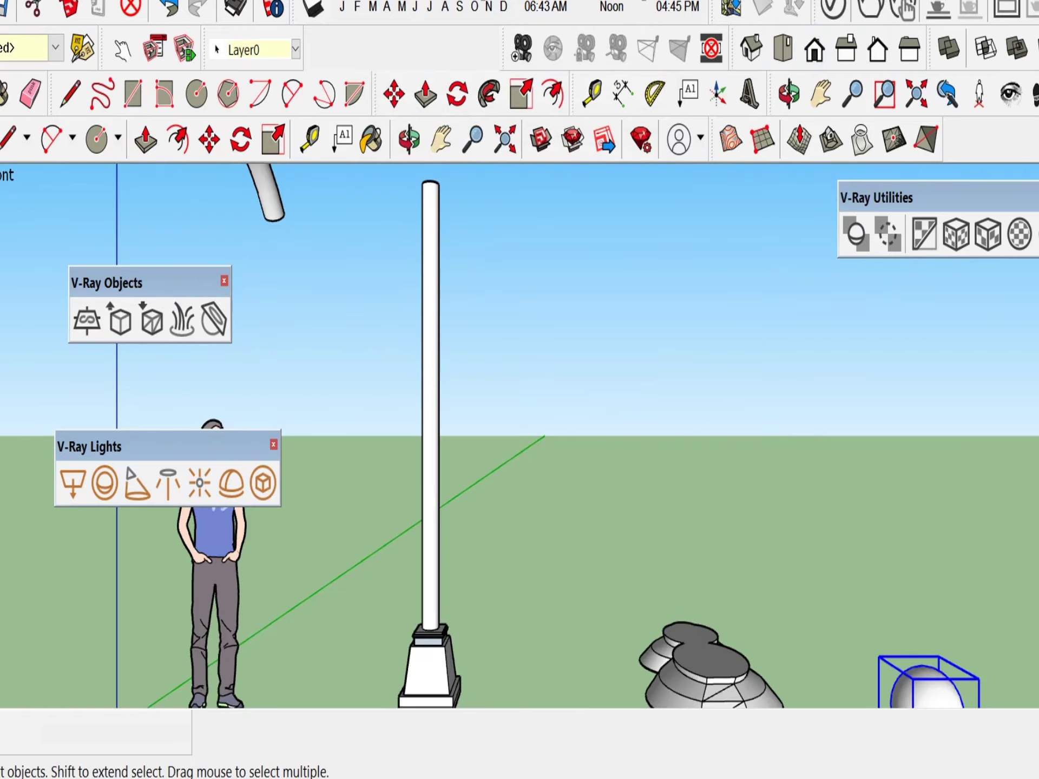
scroll(812, 568, "up", 3)
key("s")
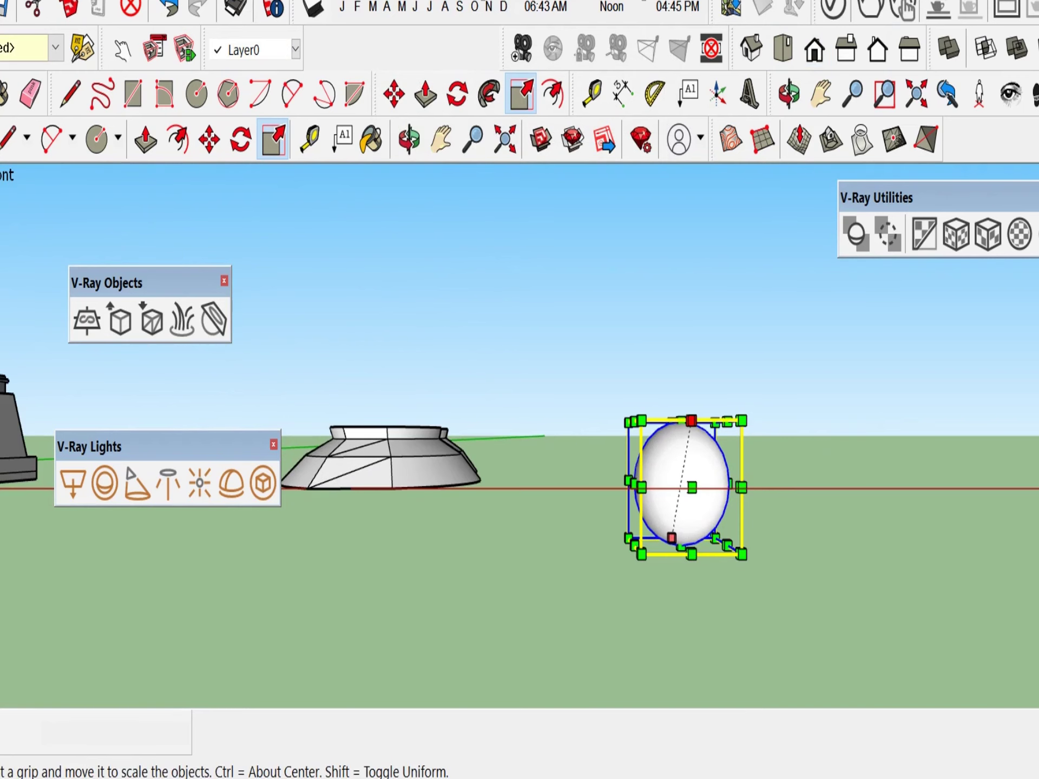
middle_click_drag(725, 479, 662, 523)
scroll(662, 525, "up", 1)
left_click_drag(640, 449, 643, 550)
middle_click_drag(645, 549, 683, 238)
scroll(657, 374, "down", 1)
scroll(682, 255, "down", 3)
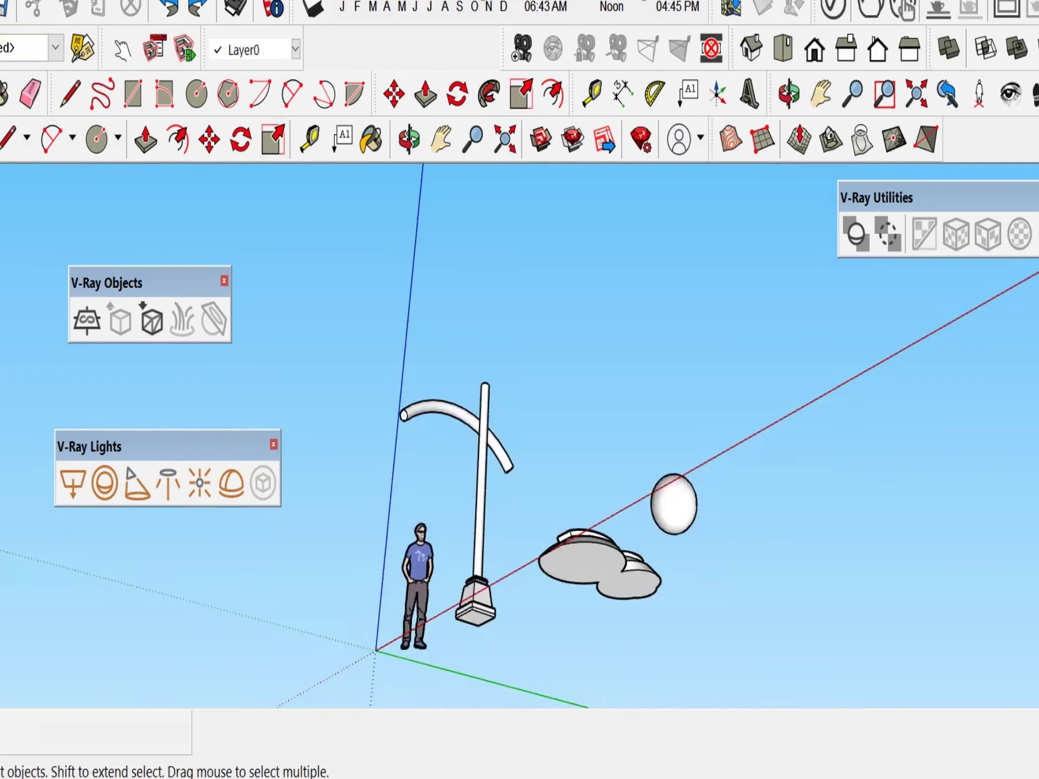
- Offset the outline of the lamp head's underside face inward by about 1.8"
middle_click_drag(611, 530, 544, 382)
scroll(611, 597, "up", 6)
scroll(543, 381, "up", 2)
left_click(543, 384)
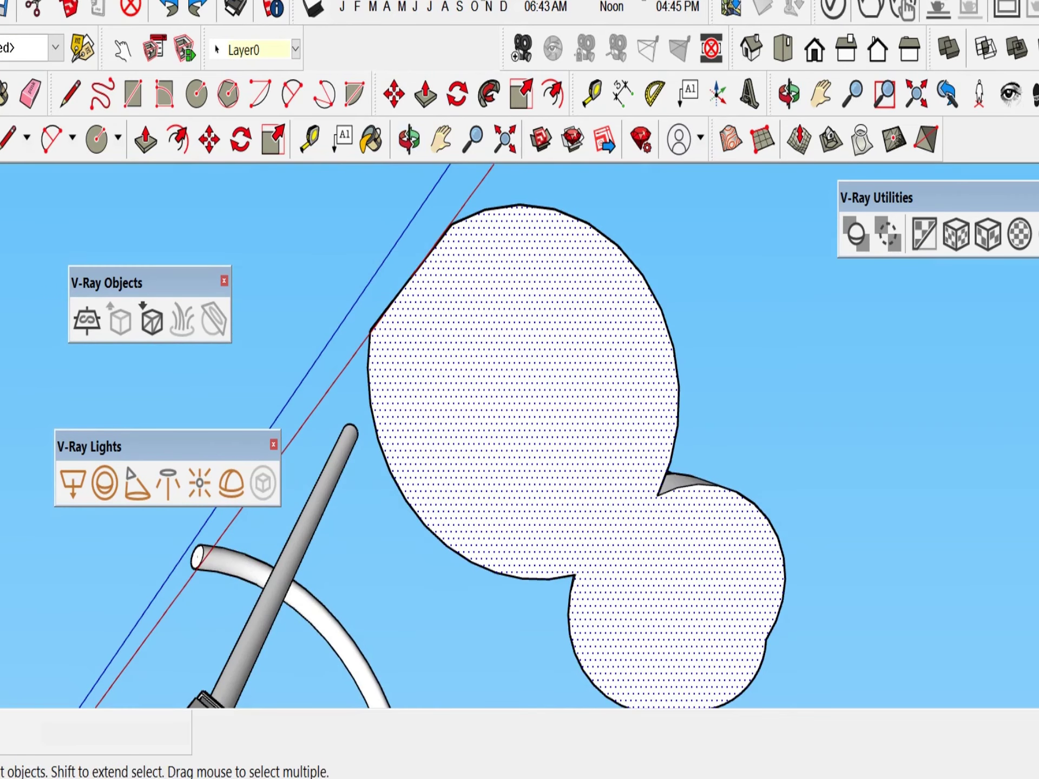
left_click(552, 94)
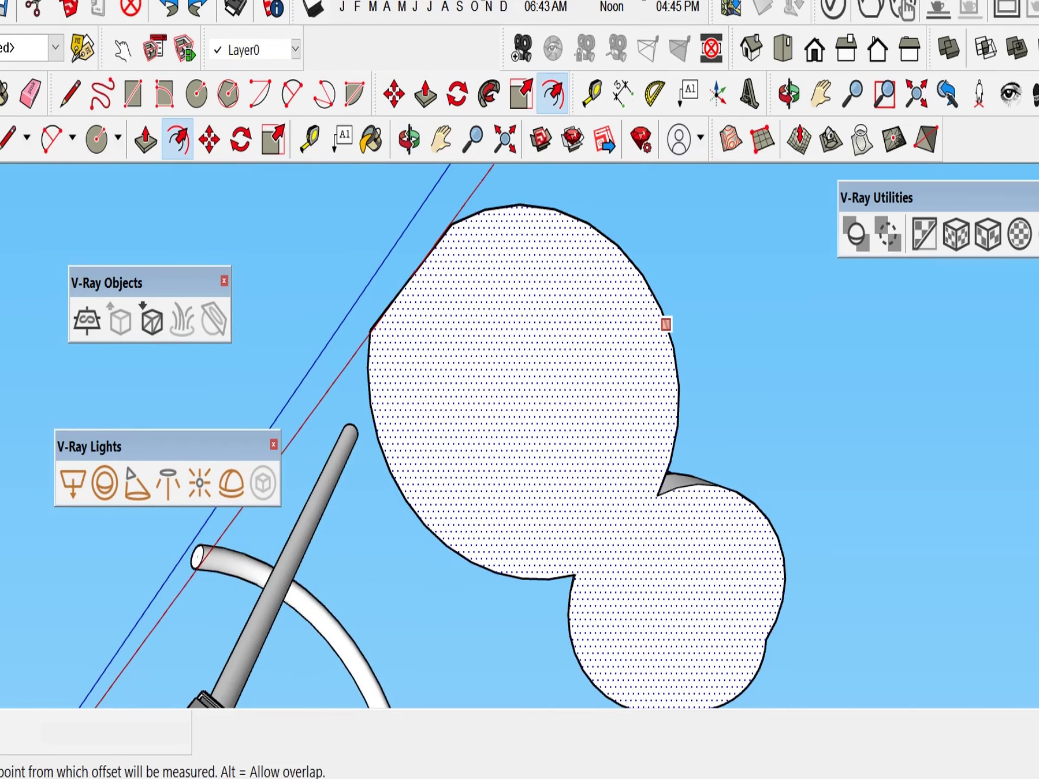
left_click(666, 324)
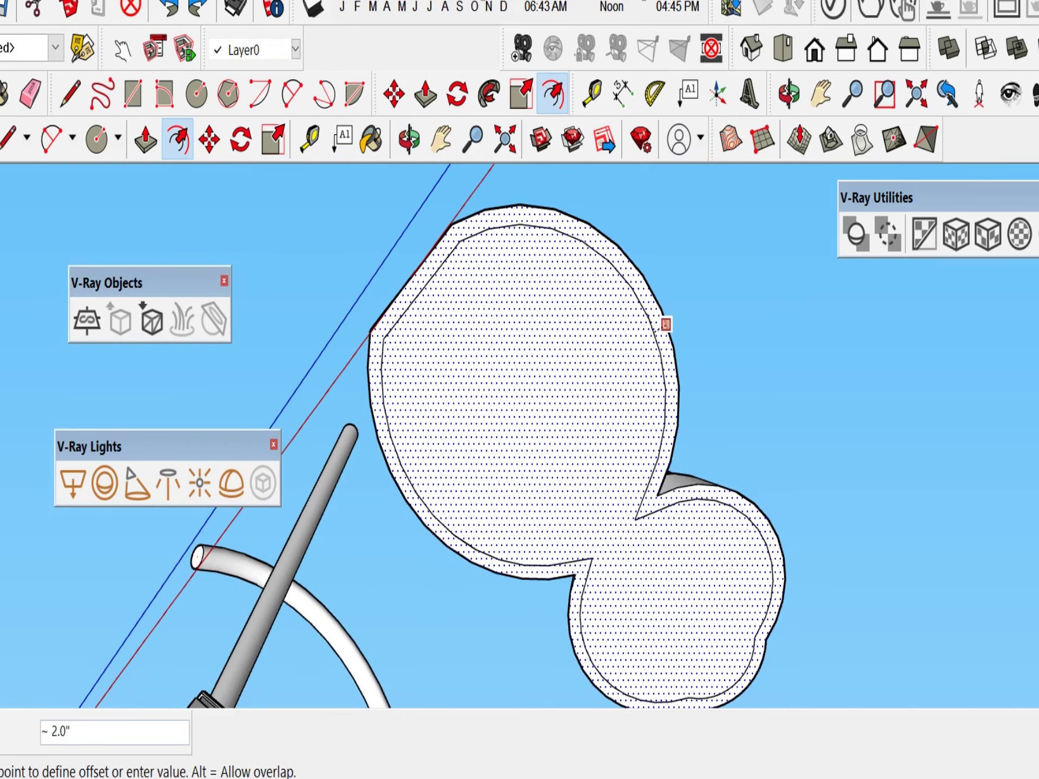
left_click(656, 330)
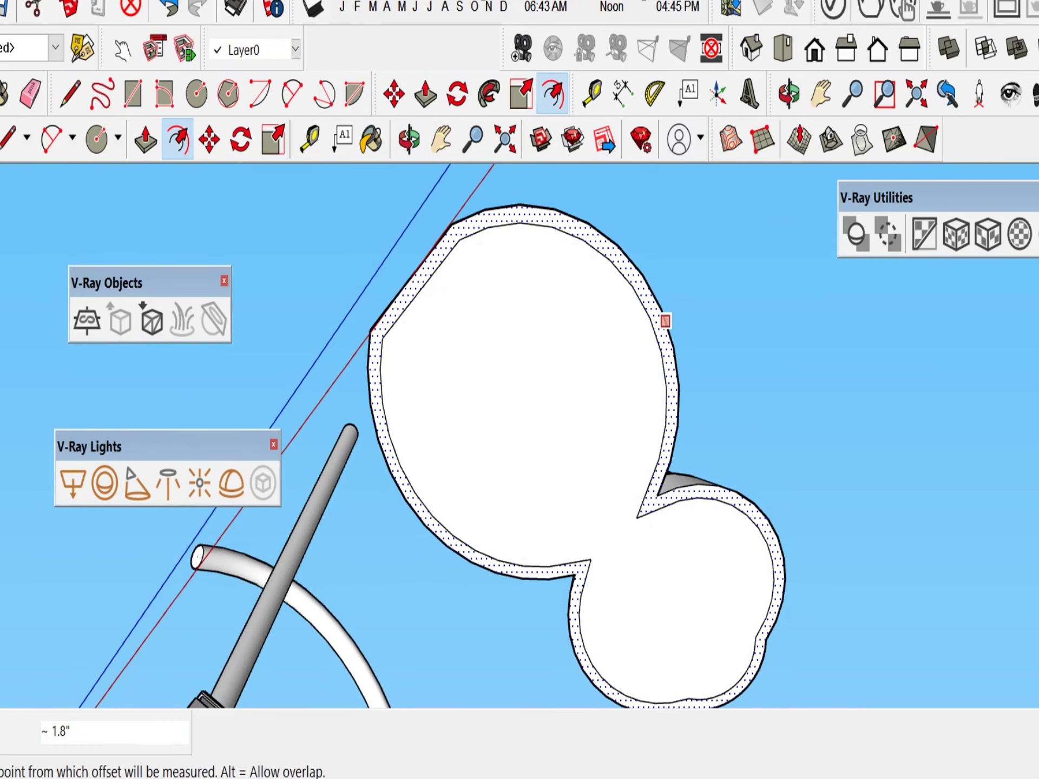
- Push/Pull the narrow border on the lamp head's underside outward by about 2.6" to form a raised rim
key("p")
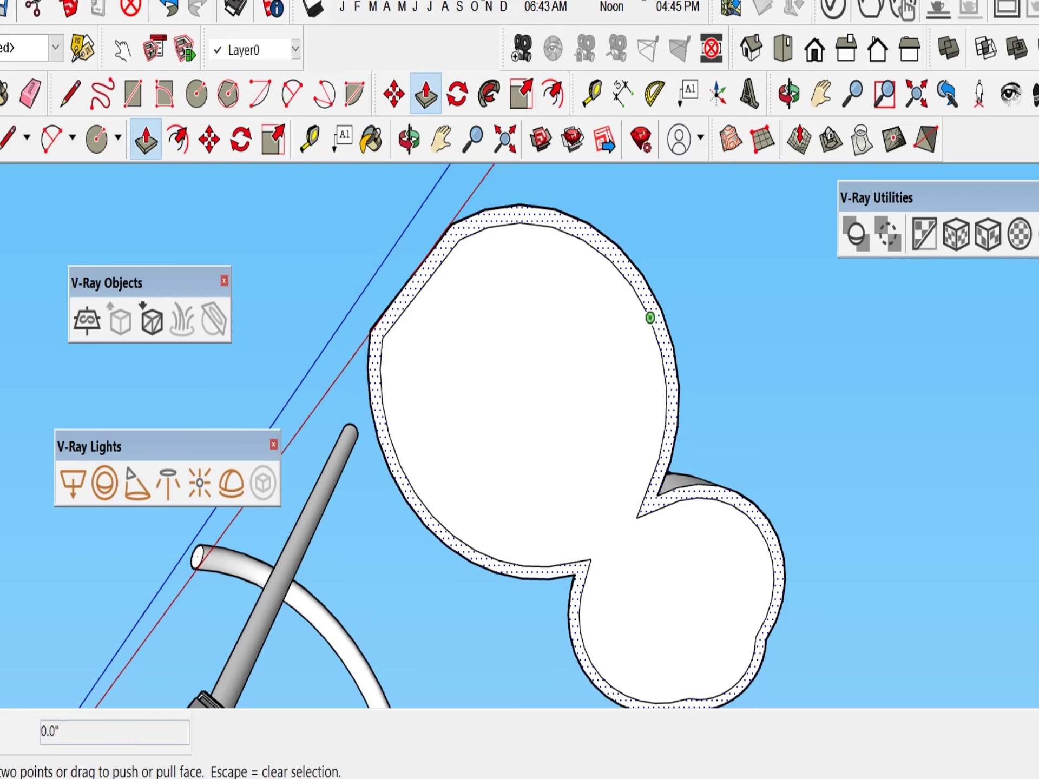
left_click(651, 320)
key("Escape")
middle_click_drag(664, 370, 741, 347)
left_click(688, 357)
key("Escape")
middle_click_drag(668, 381, 731, 144)
middle_click_drag(643, 346, 645, 243)
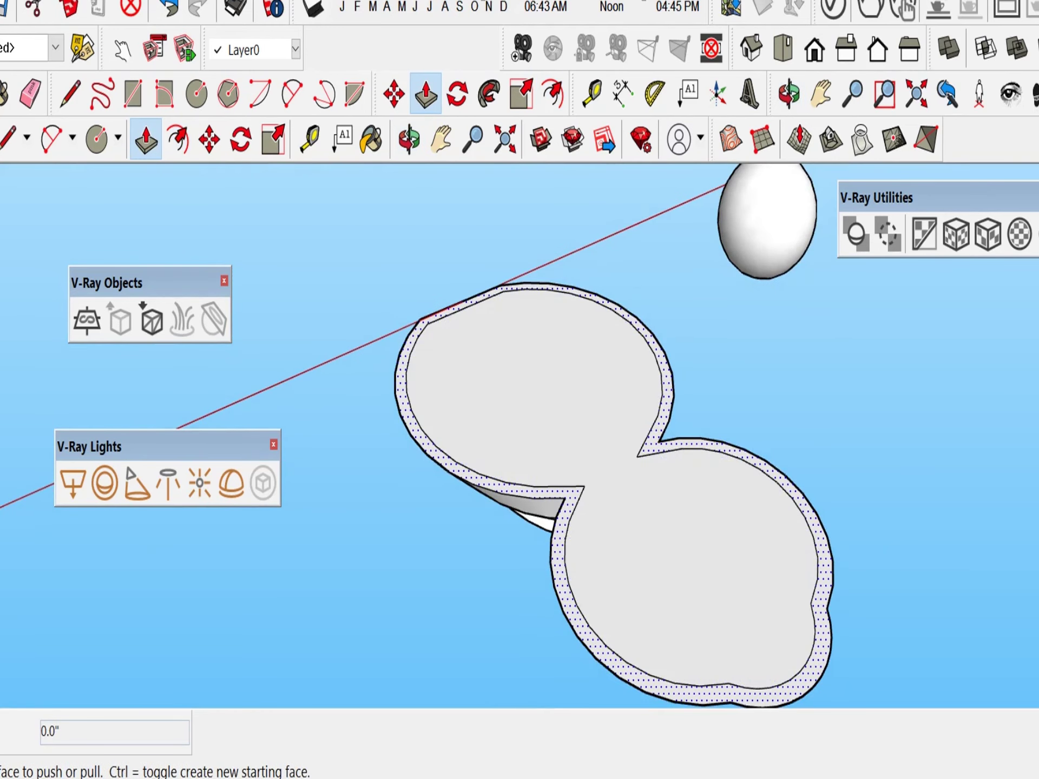
left_click(644, 331)
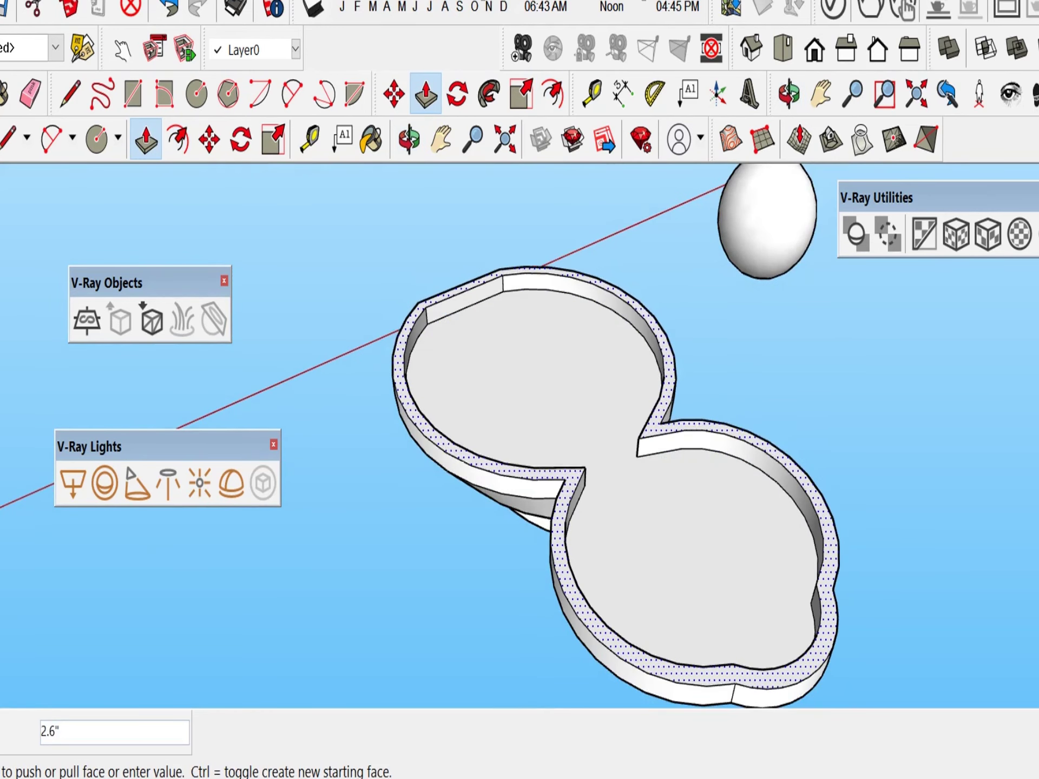
left_click(644, 315)
key("space")
- Offset the rim face's outer edge outward by about 1.5" to form a second border strip
left_click(644, 315)
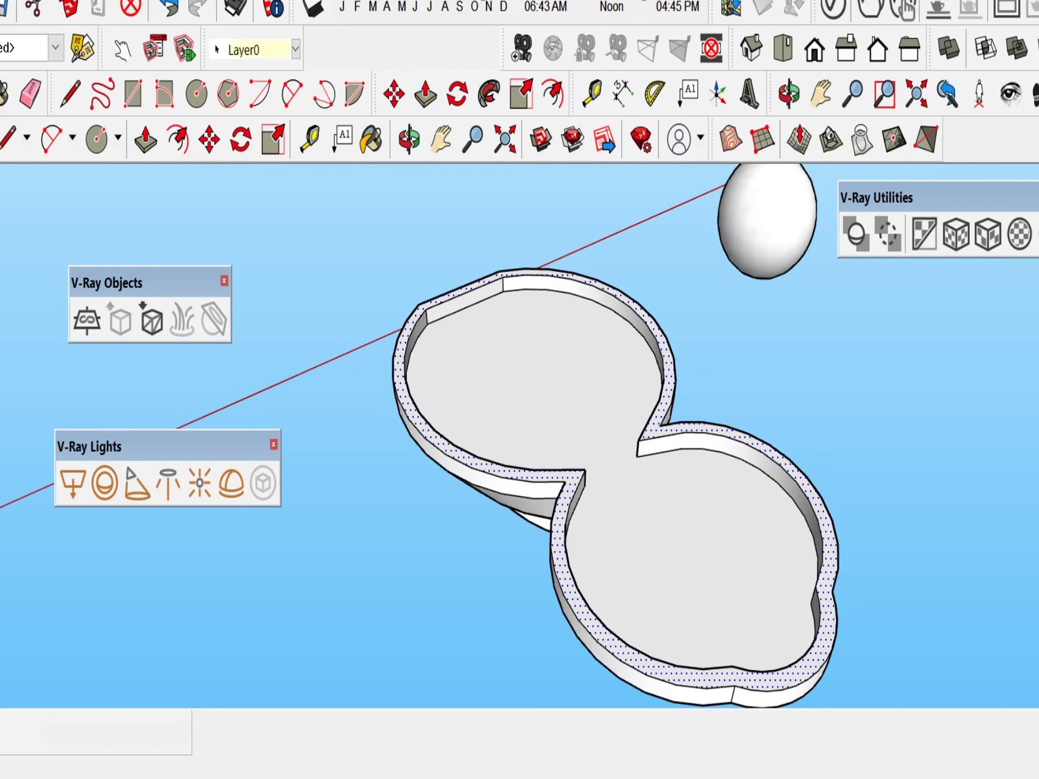
left_click(553, 94)
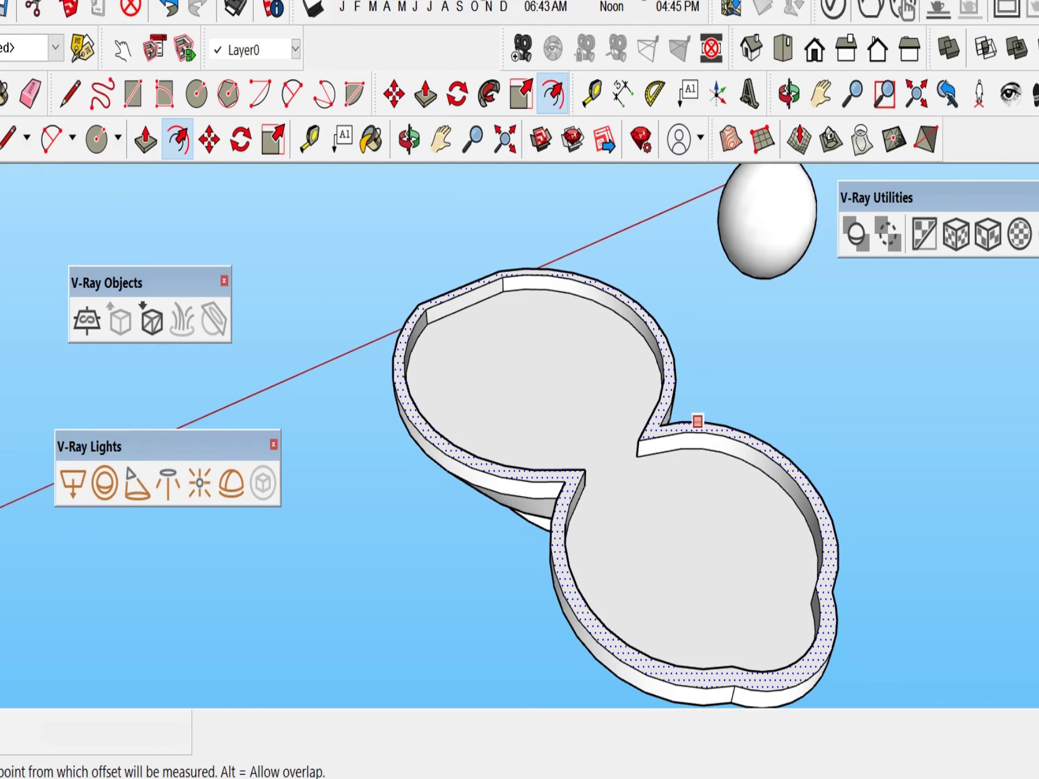
left_click(697, 421)
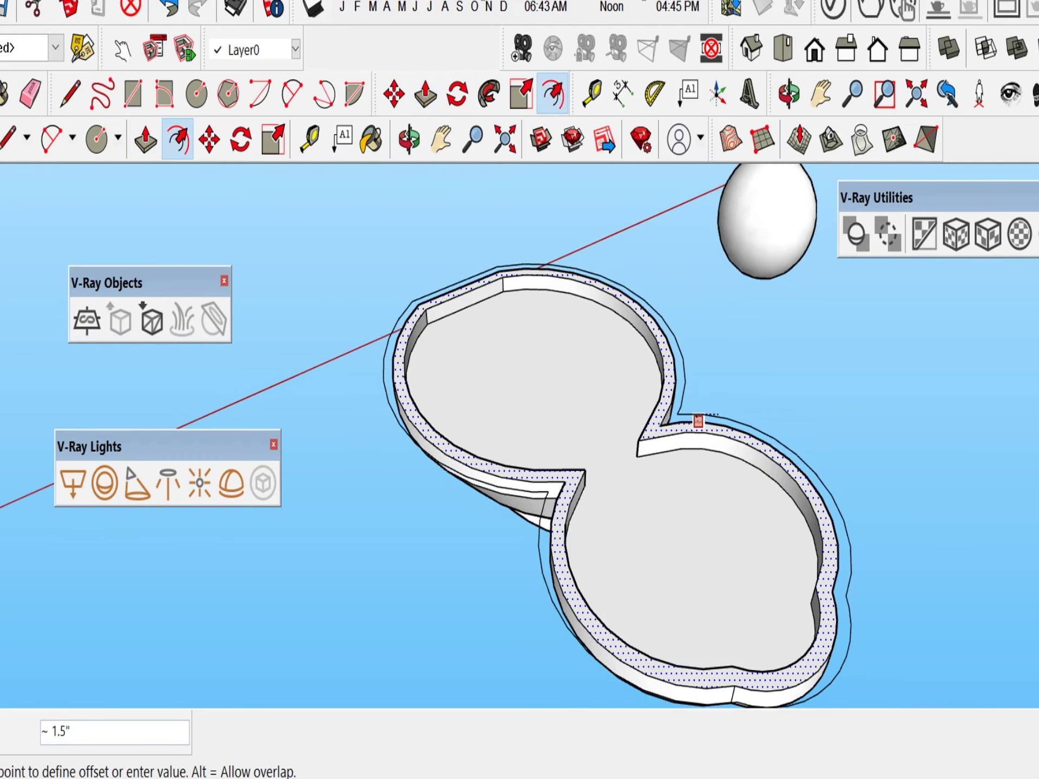
left_click(696, 420)
key("space")
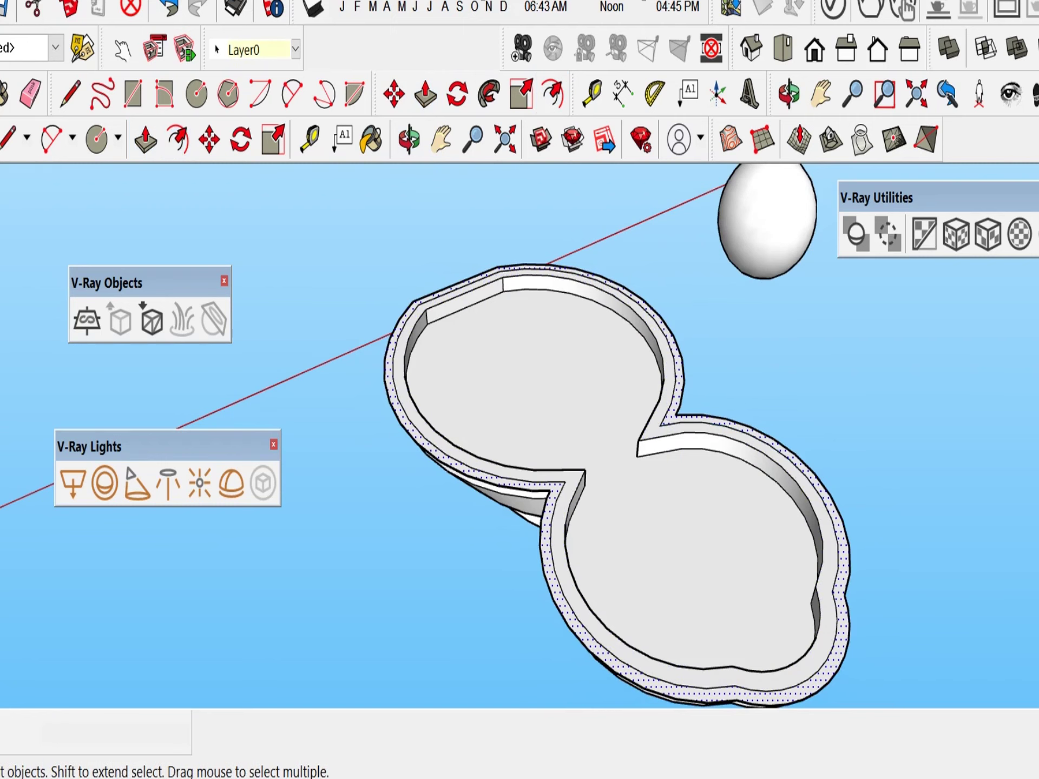
- Push/Pull the new outer border strip by 2.7" to add a stepped rim around the lamp head's opening
key("p")
left_click(704, 402)
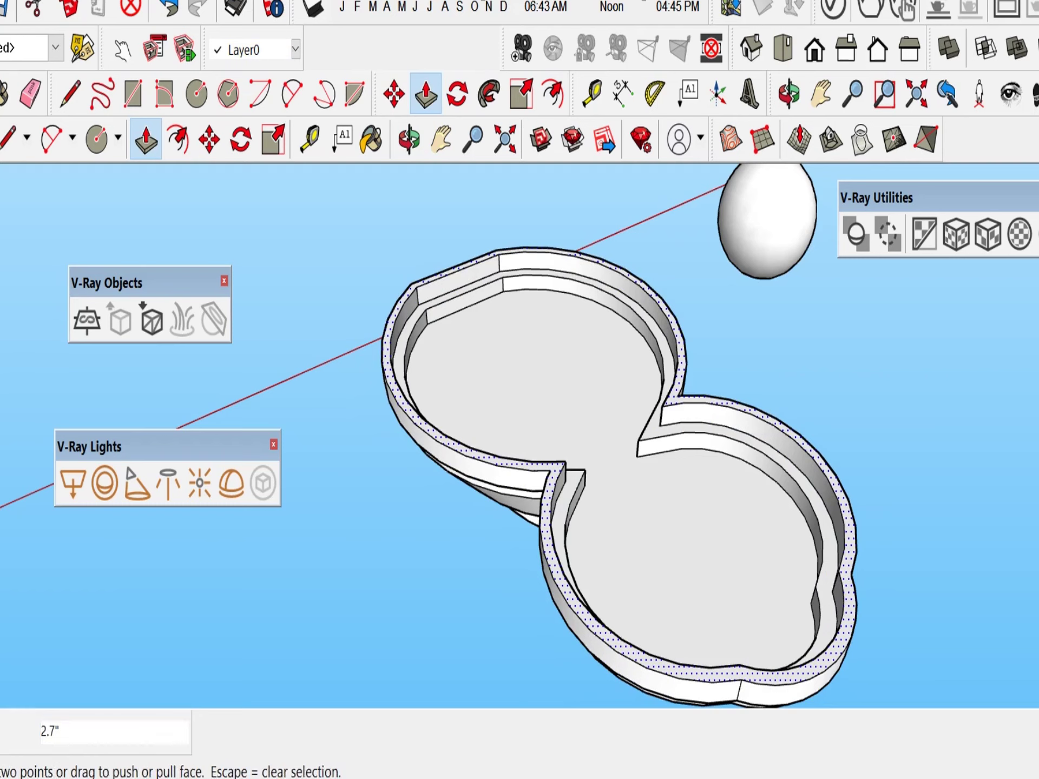
key("space")
left_click(770, 373)
scroll(769, 373, "down", 5)
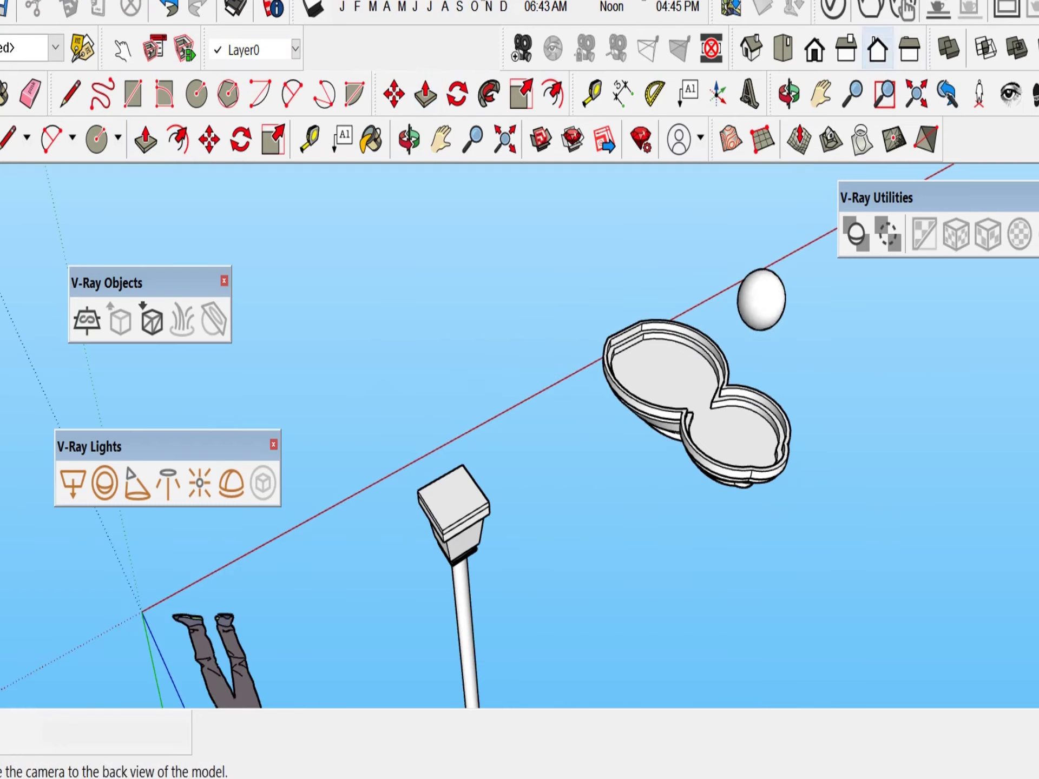
- In front view, scale the sphere component down vertically into a flattened bulb
left_click(814, 48)
scroll(944, 434, "up", 1)
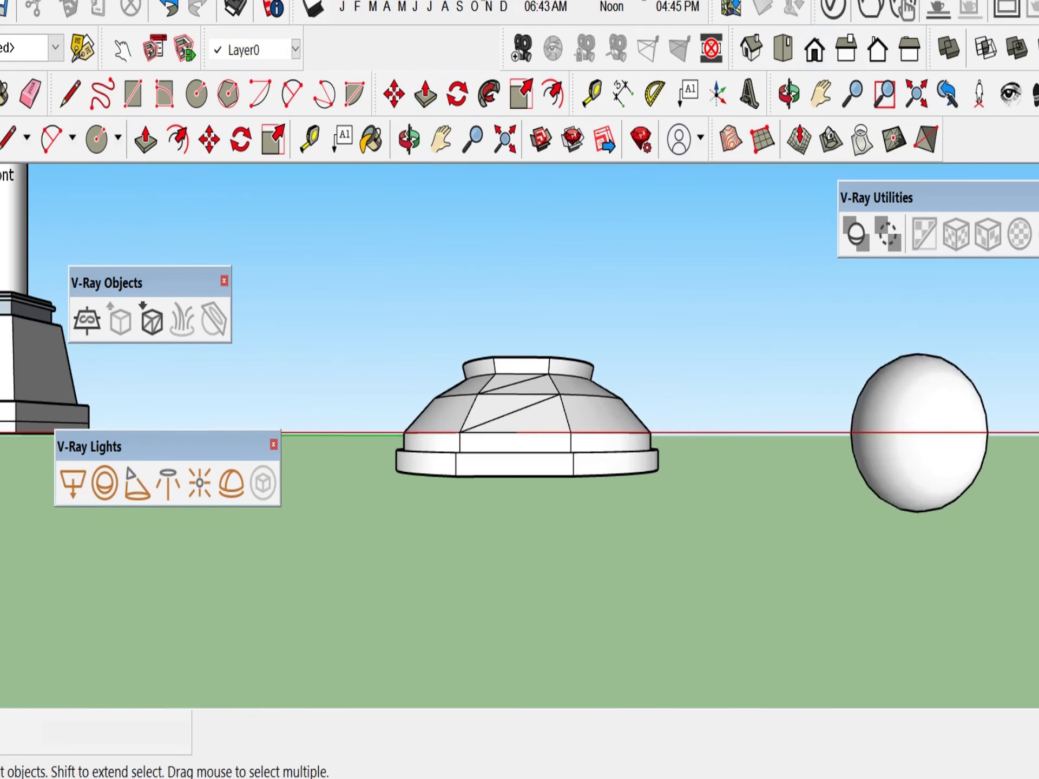
left_click_drag(797, 300, 1021, 541)
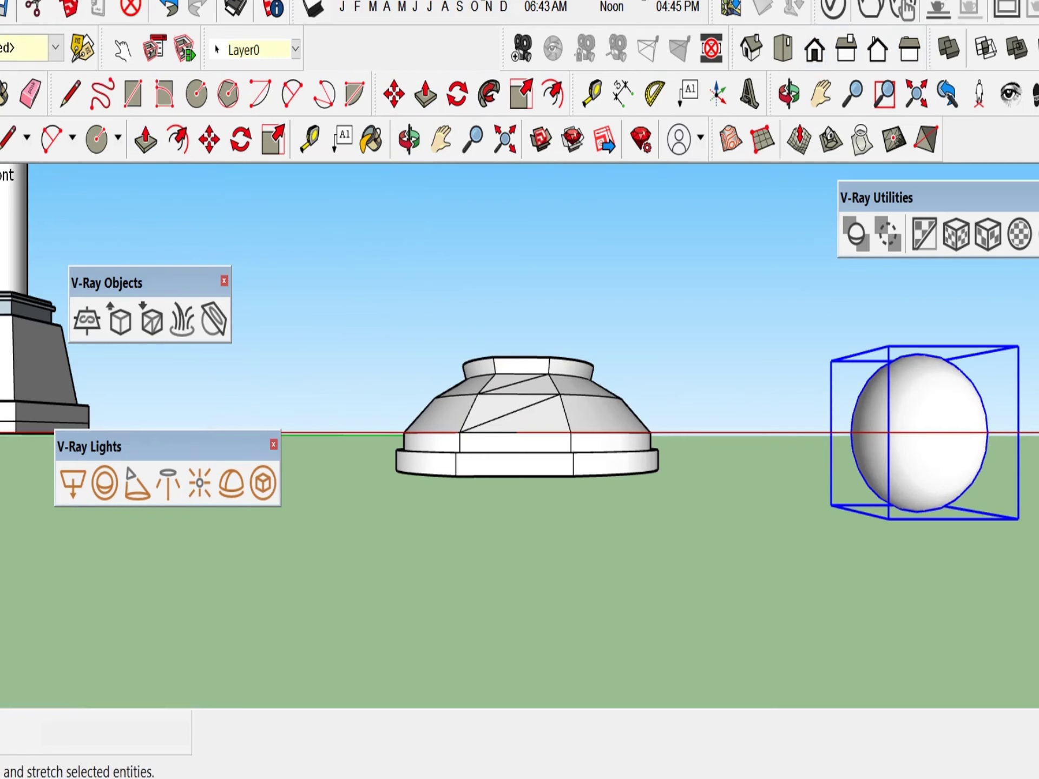
left_click(521, 94)
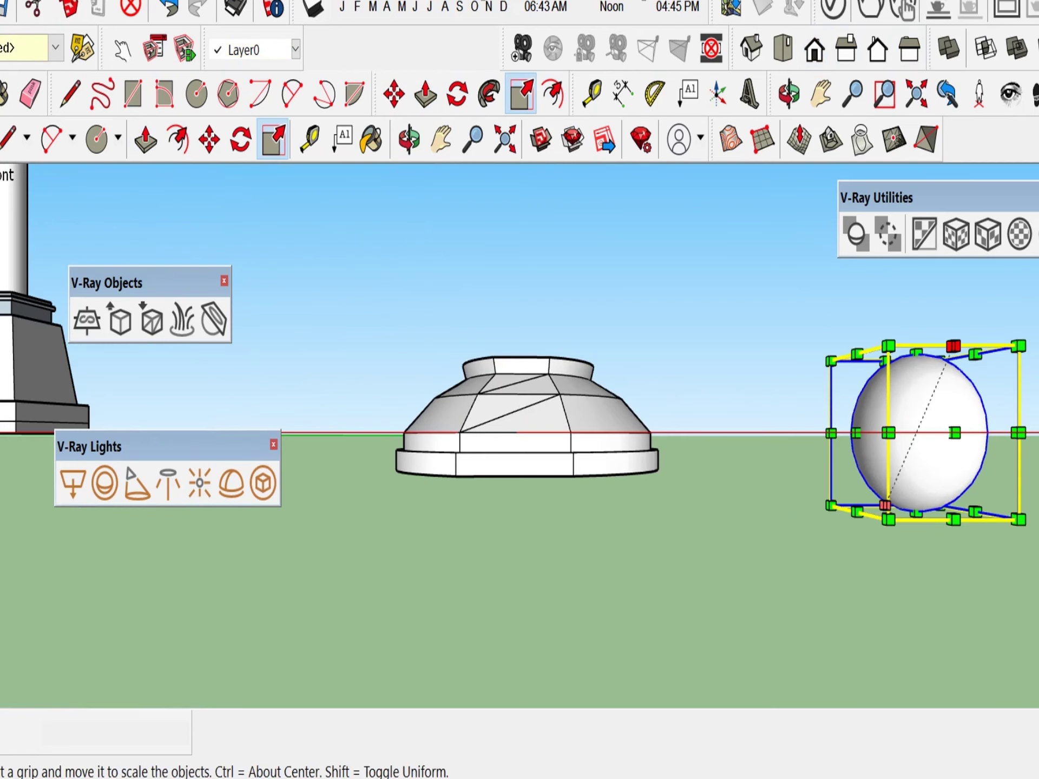
left_click_drag(953, 345, 953, 456)
key("space")
left_click(956, 439)
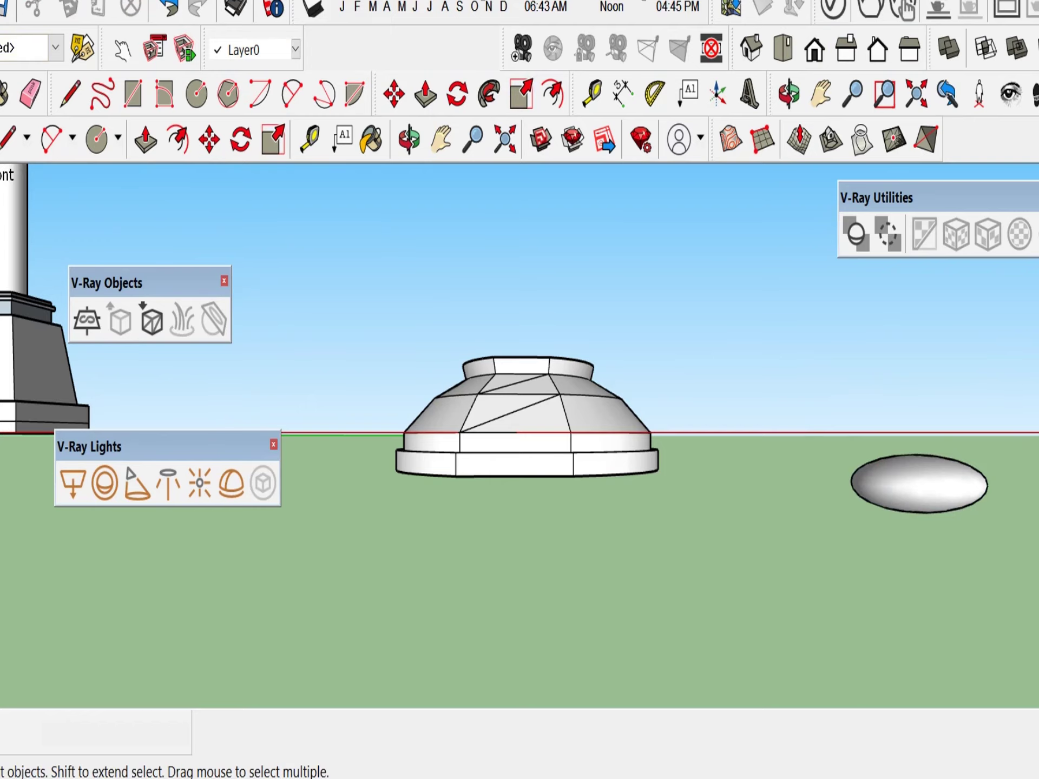
- Move the flattened bulb about 69.4" onto the larger lobe of the lamp head's underside
middle_click_drag(649, 514, 612, 303)
scroll(737, 470, "down", 4)
middle_click_drag(736, 470, 754, 233)
scroll(754, 234, "up", 4)
left_click(757, 238)
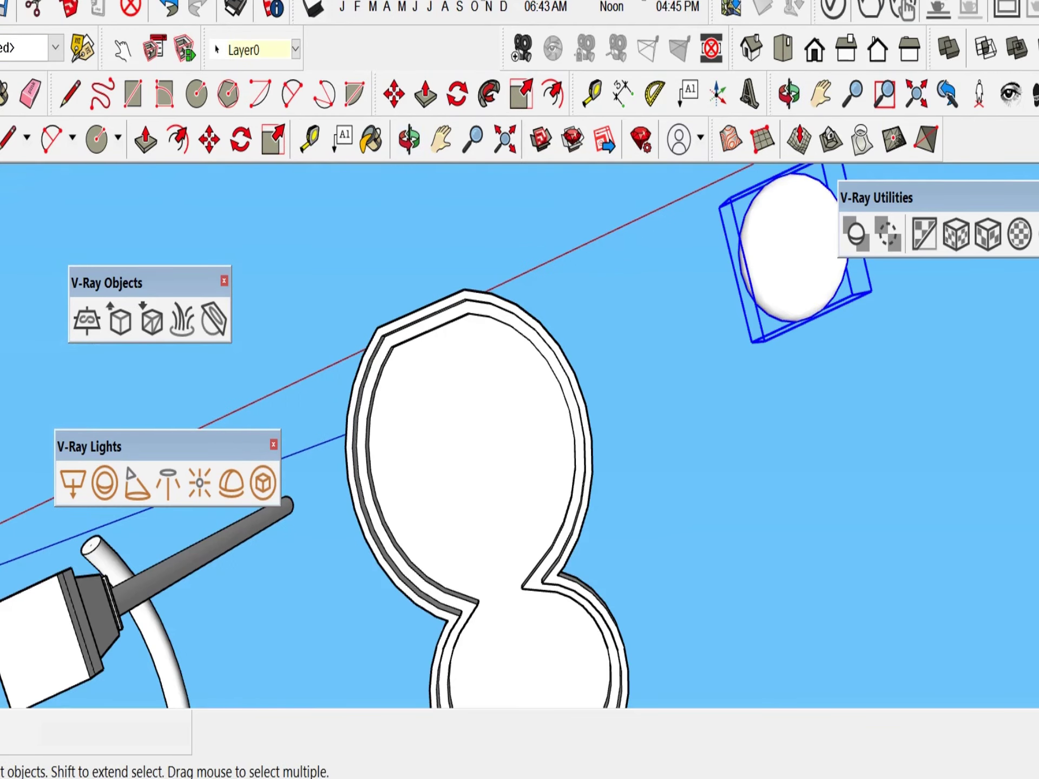
key("m")
left_click(797, 285)
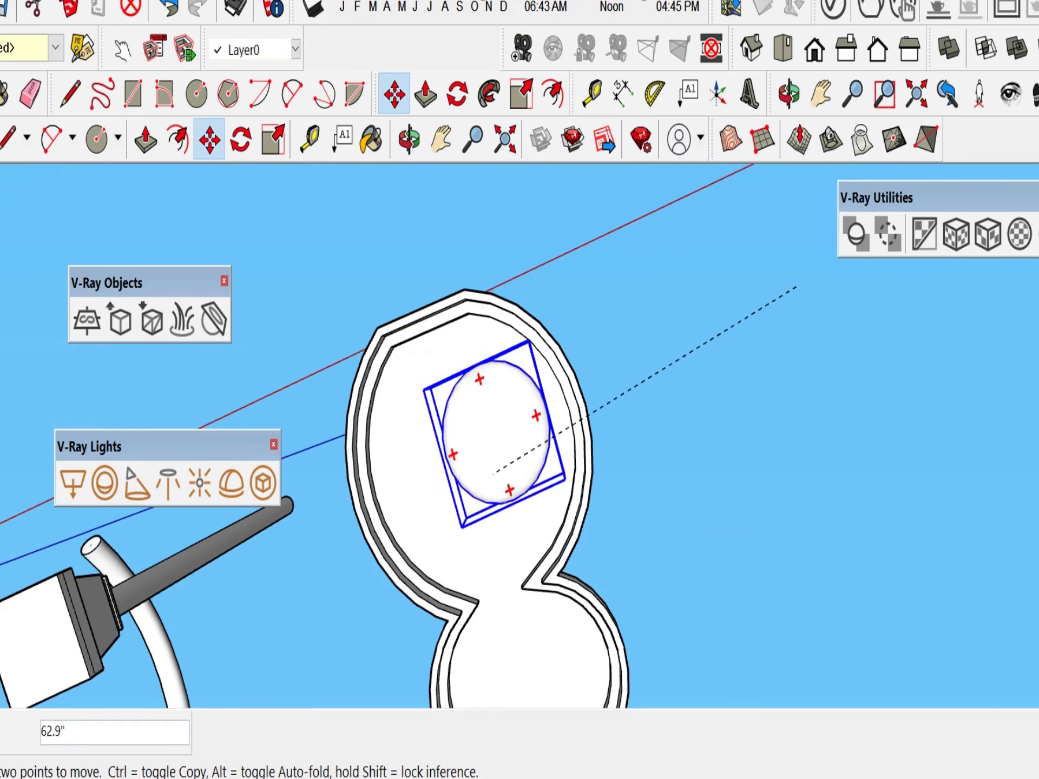
left_click(472, 500)
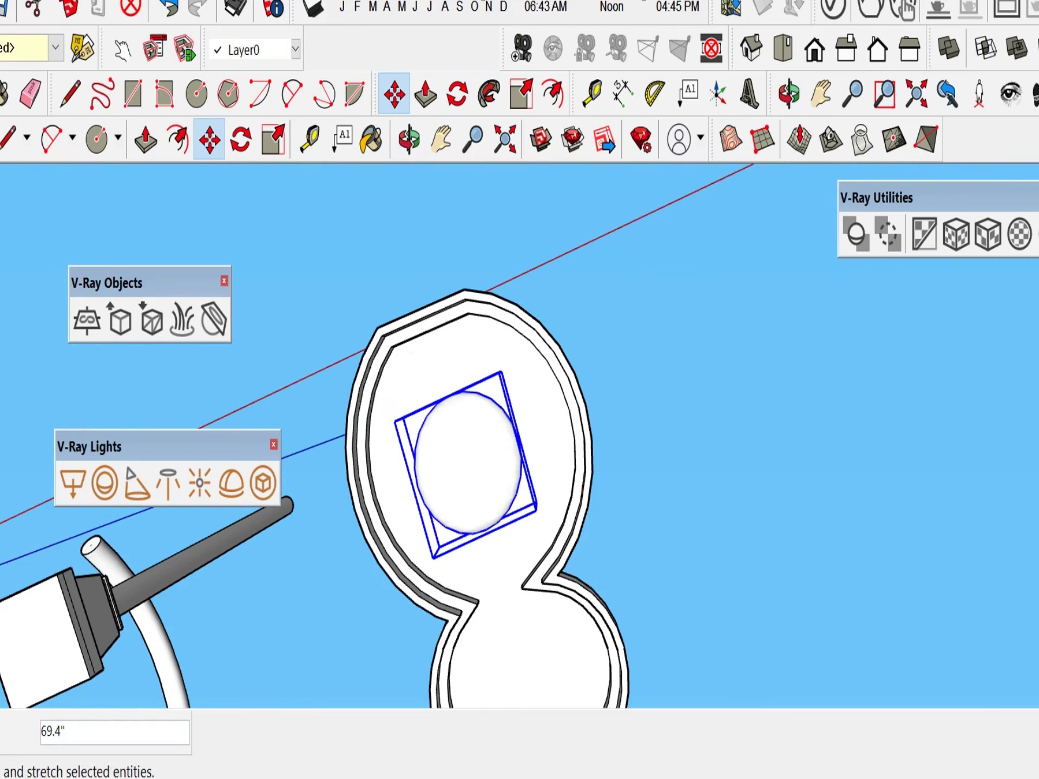
- Scale the bulb up to nearly fill the larger lobe and shift it towards the lobe's centre
key("s")
left_click_drag(499, 372, 523, 298)
key("space")
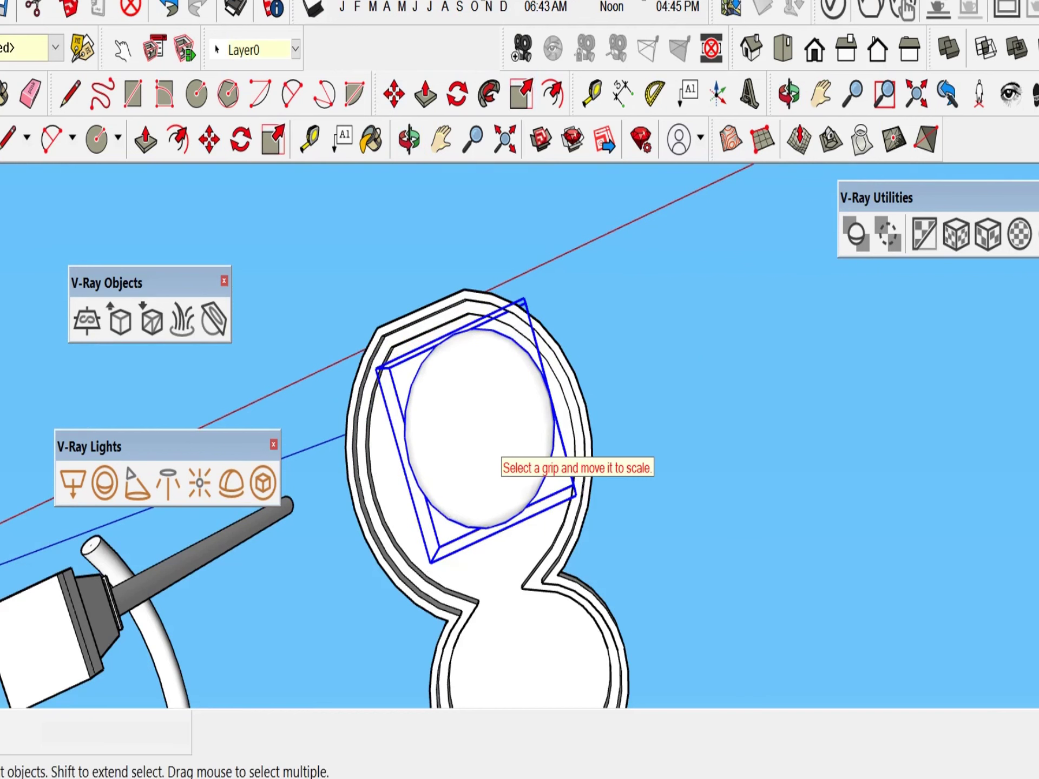
left_click(393, 94)
mouse_move(497, 422)
left_mouse_down()
mouse_move(476, 430)
mouse_move(487, 444)
left_mouse_up()
- Move the bulb about 4.0" along the blue axis into the lamp head's recess
scroll(497, 428, "down", 4)
middle_click_drag(509, 282, 522, 400)
scroll(526, 297, "up", 4)
middle_click_drag(492, 547, 480, 428)
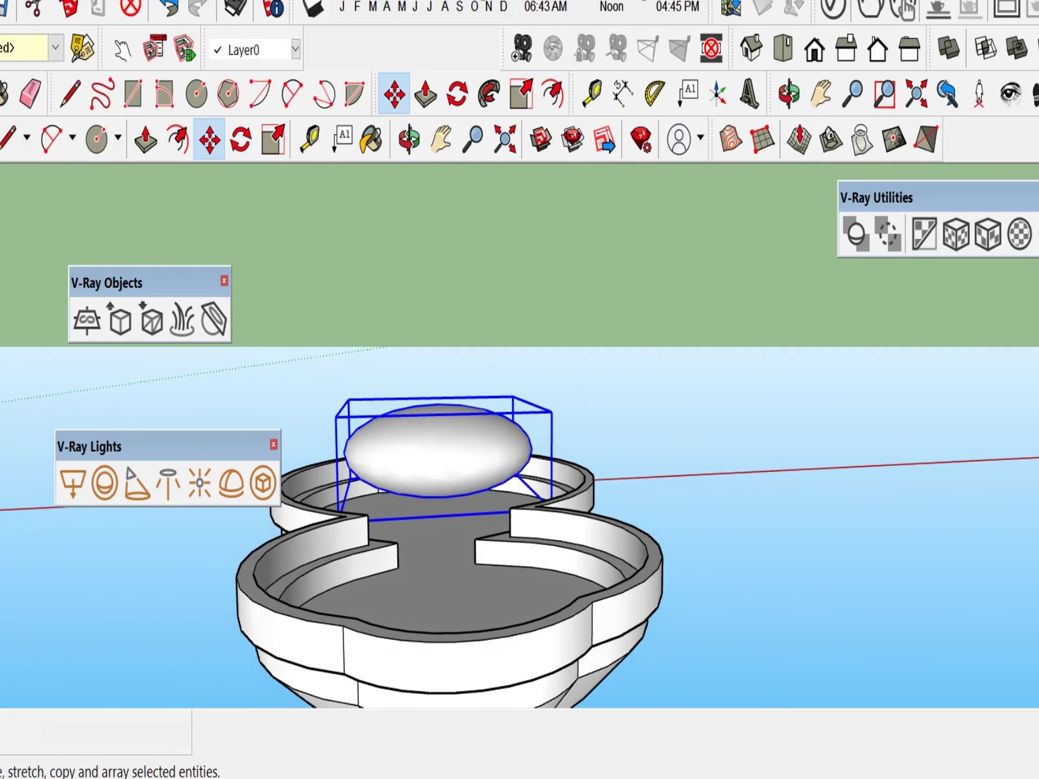
left_click_drag(449, 463, 449, 502)
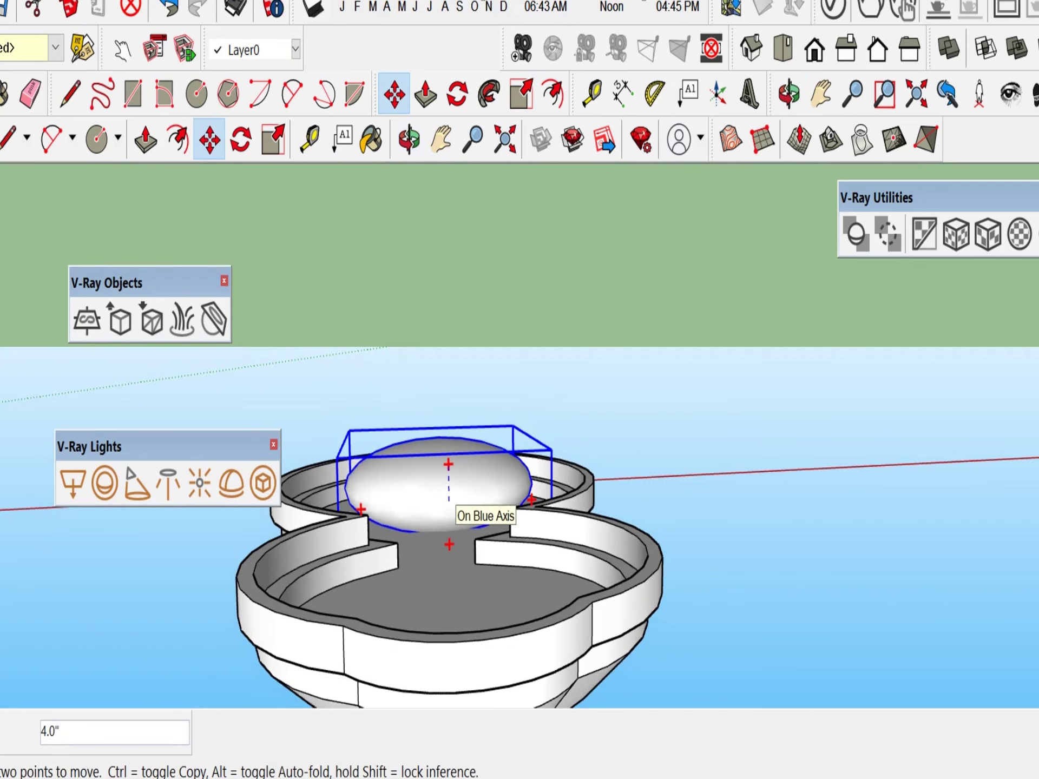
- Copy the flattened bulb about 35.8" into the smaller lobe of the lamp head's underside
left_click(448, 502)
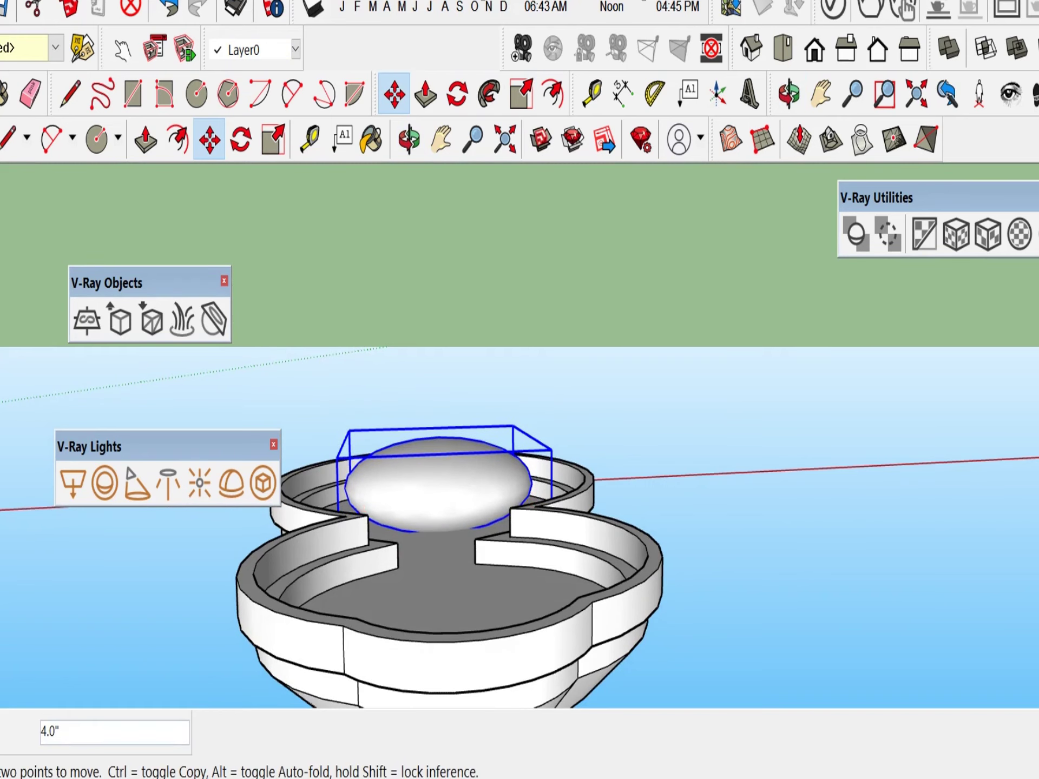
scroll(615, 368, "down", 3)
mouse_move(600, 368)
middle_mouse_down()
mouse_move(622, 487)
mouse_move(650, 481)
middle_mouse_up()
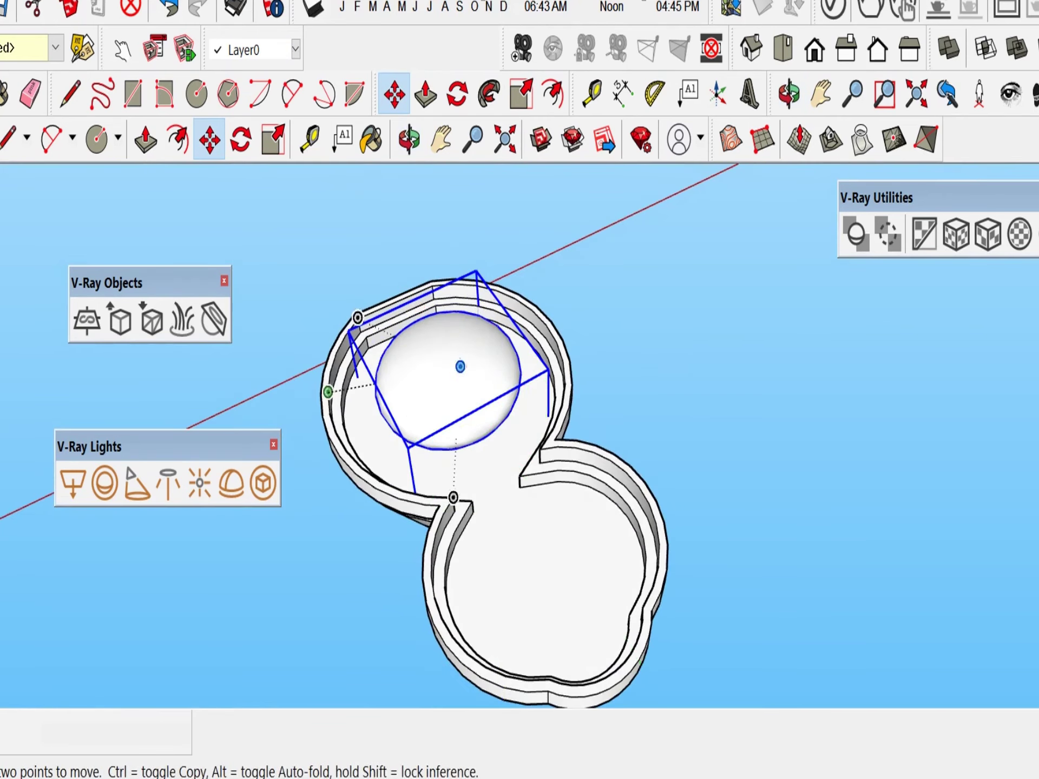
left_click(210, 139)
key("ctrl")
left_click(463, 379)
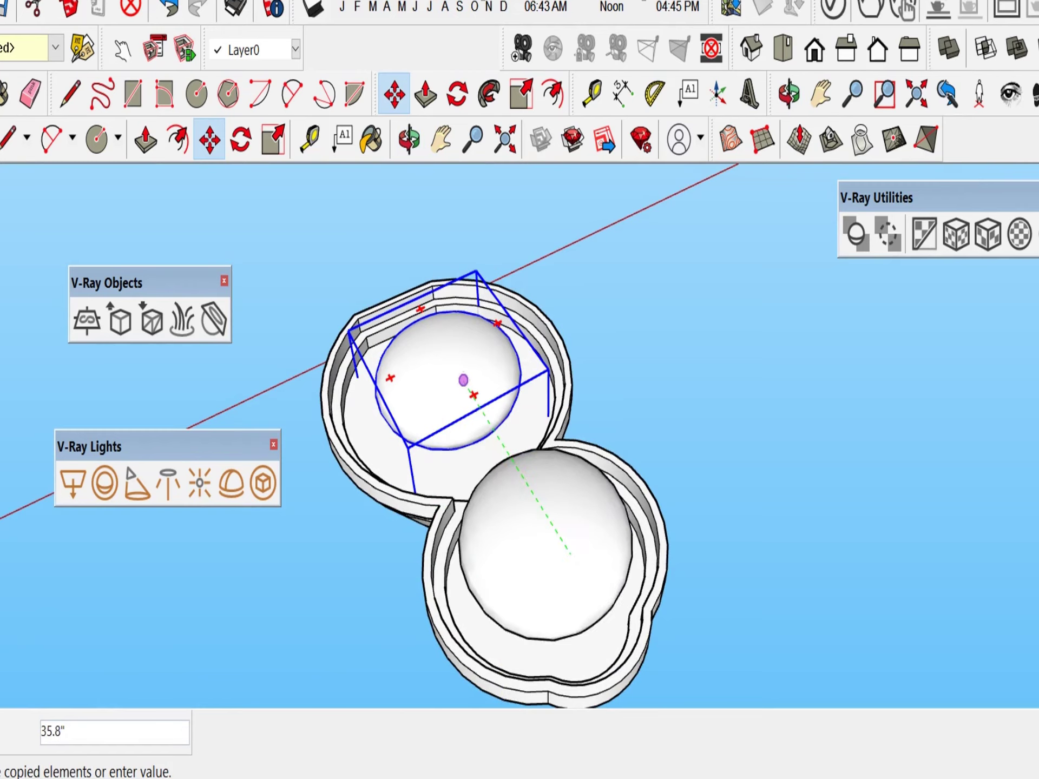
left_click(560, 544)
- Shift the copied bulb about 4.5" along the green axis and scale it down uniformly to suit the smaller lobe
middle_click_drag(651, 621, 508, 674)
scroll(572, 573, "down", 2)
middle_click_drag(452, 535, 466, 592)
scroll(567, 573, "up", 1)
left_click(550, 577)
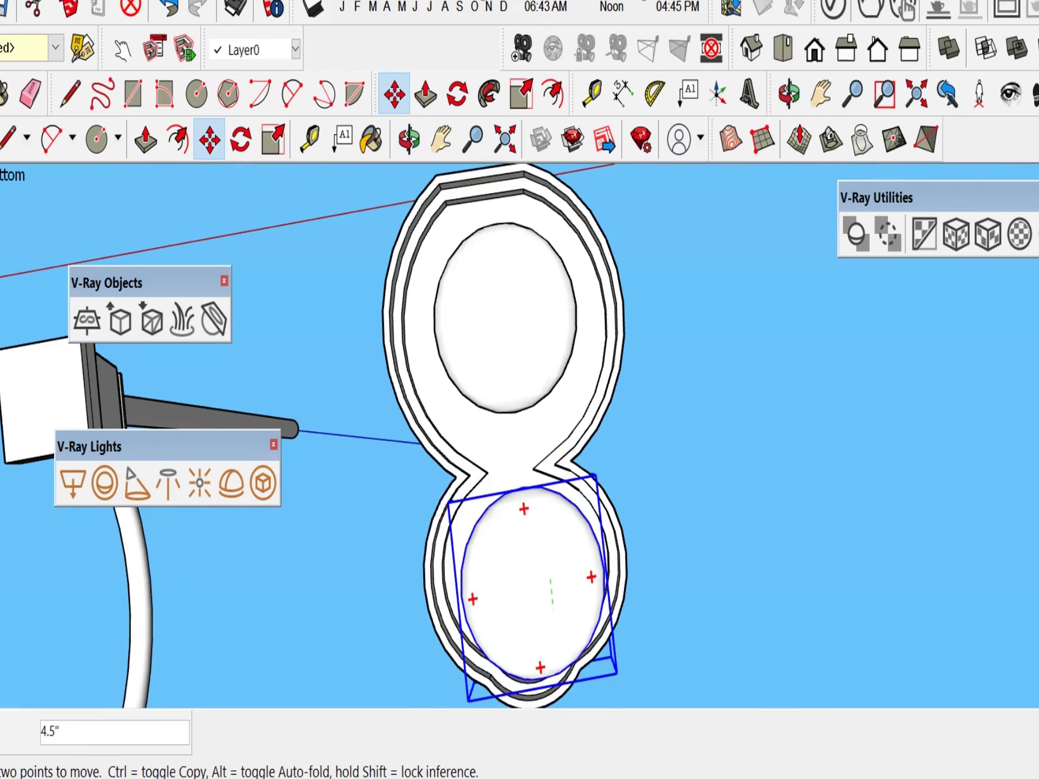
key("s")
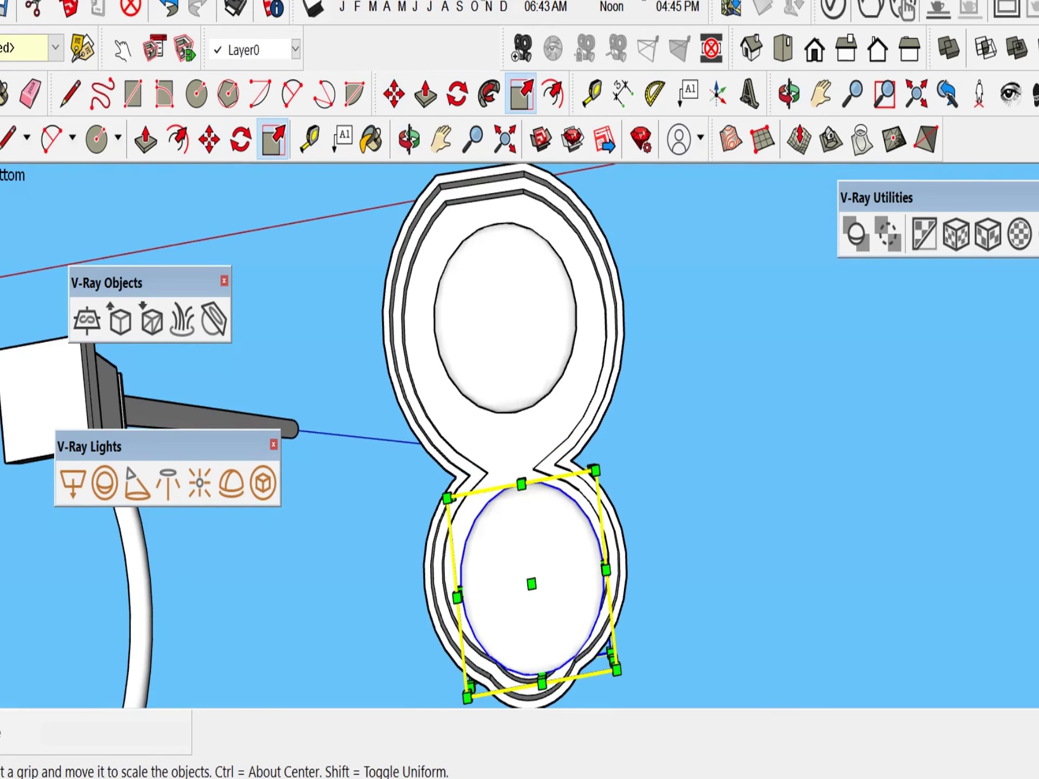
left_click_drag(616, 670, 578, 628)
scroll(554, 598, "up", 3)
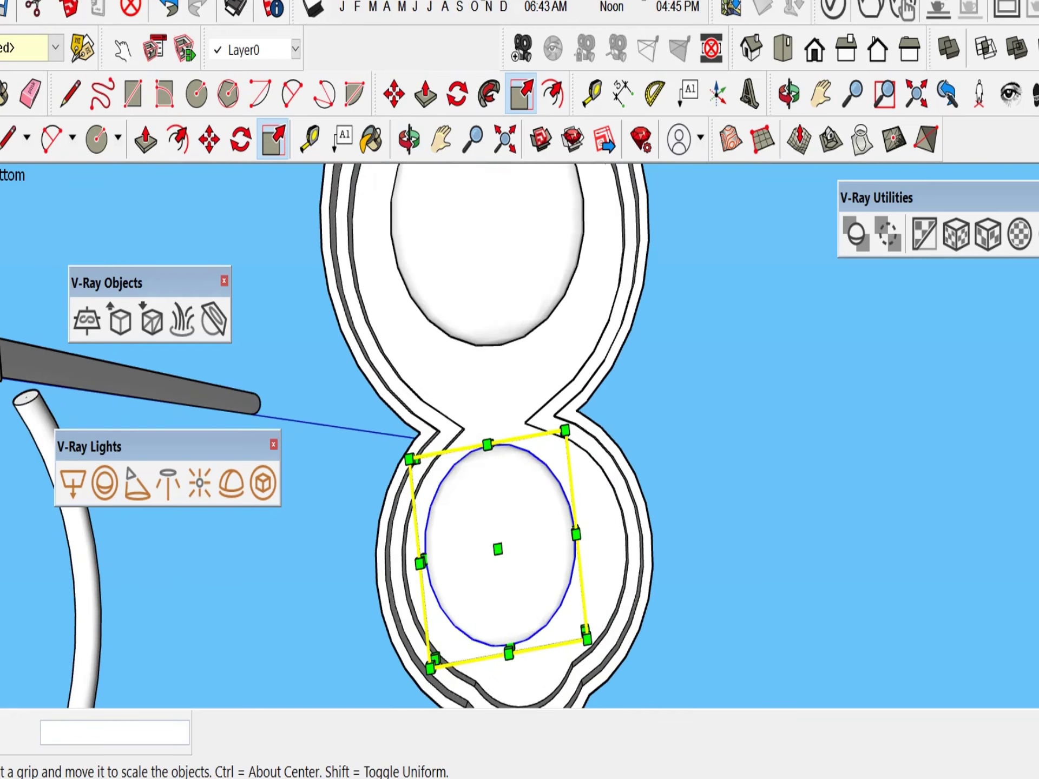
- Move the reduced bulb about 3.1" towards the middle of the smaller lobe
key("space")
key("m")
left_click(404, 575)
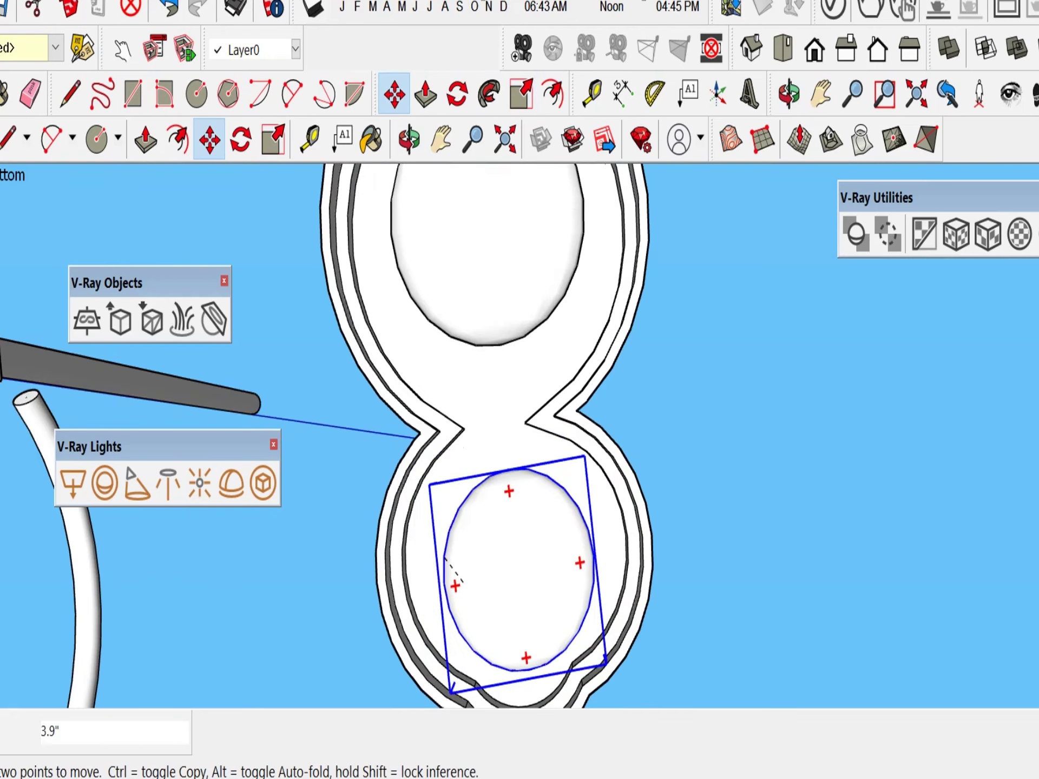
left_click(460, 575)
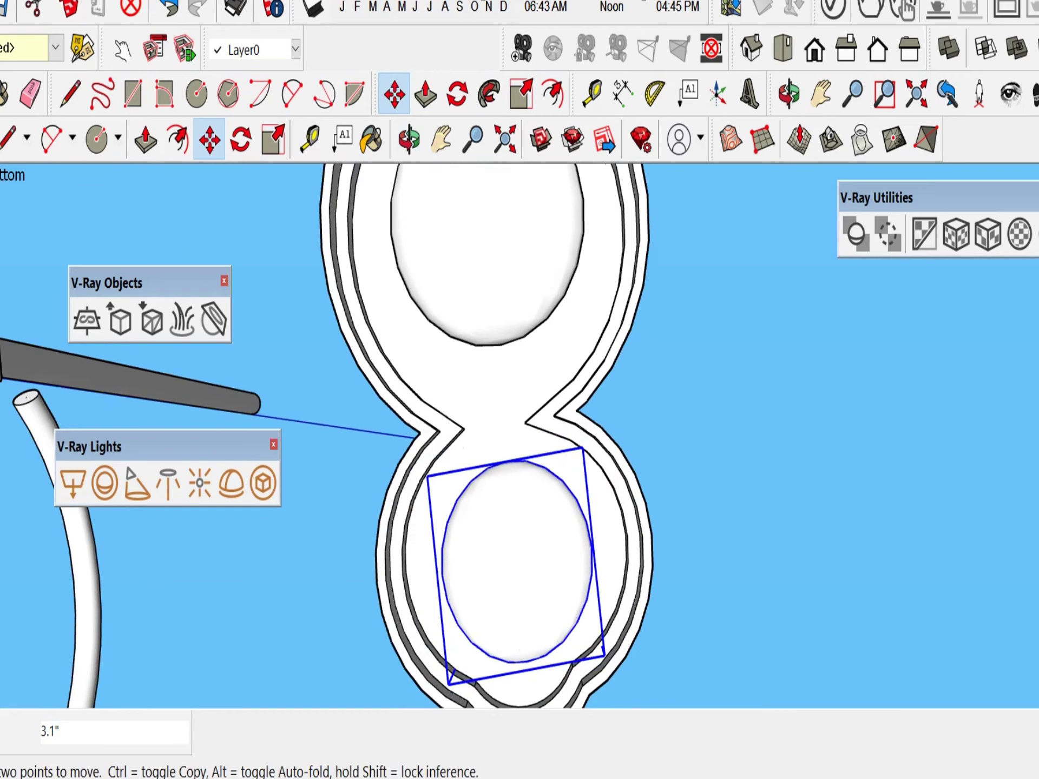
- Adjust the reduced bulb along the red axis to centre it across the smaller lobe, and clear the selection
left_click(892, 473)
scroll(618, 442, "down", 3)
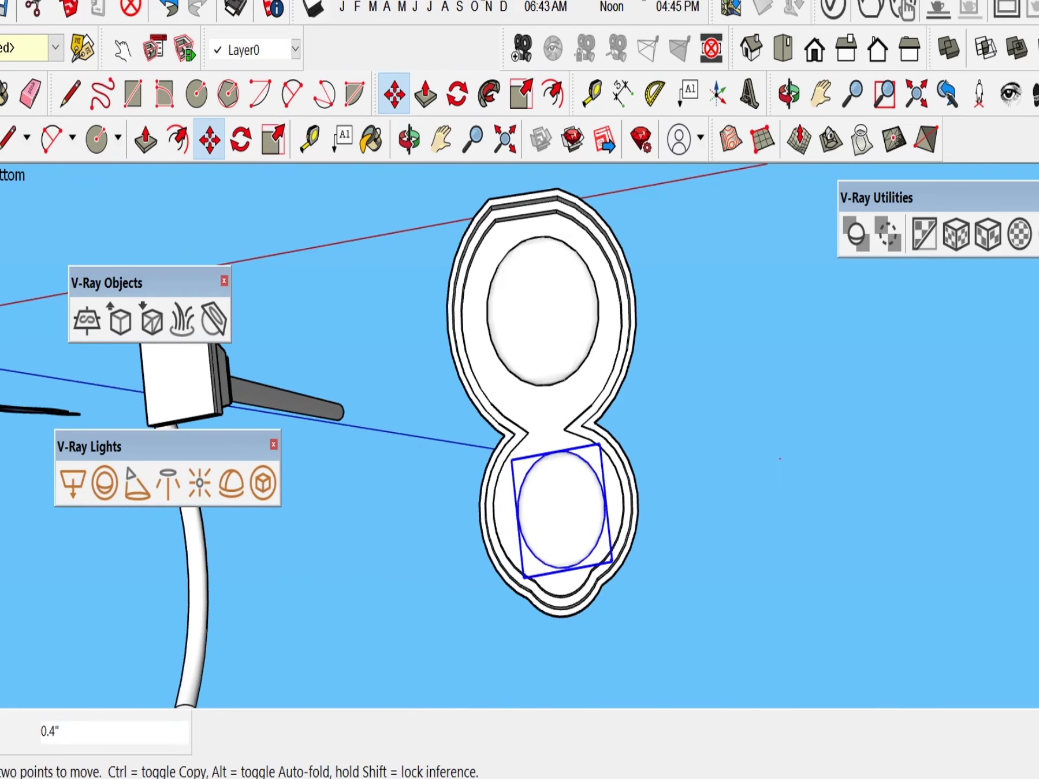
left_click(788, 433)
scroll(573, 533, "up", 1)
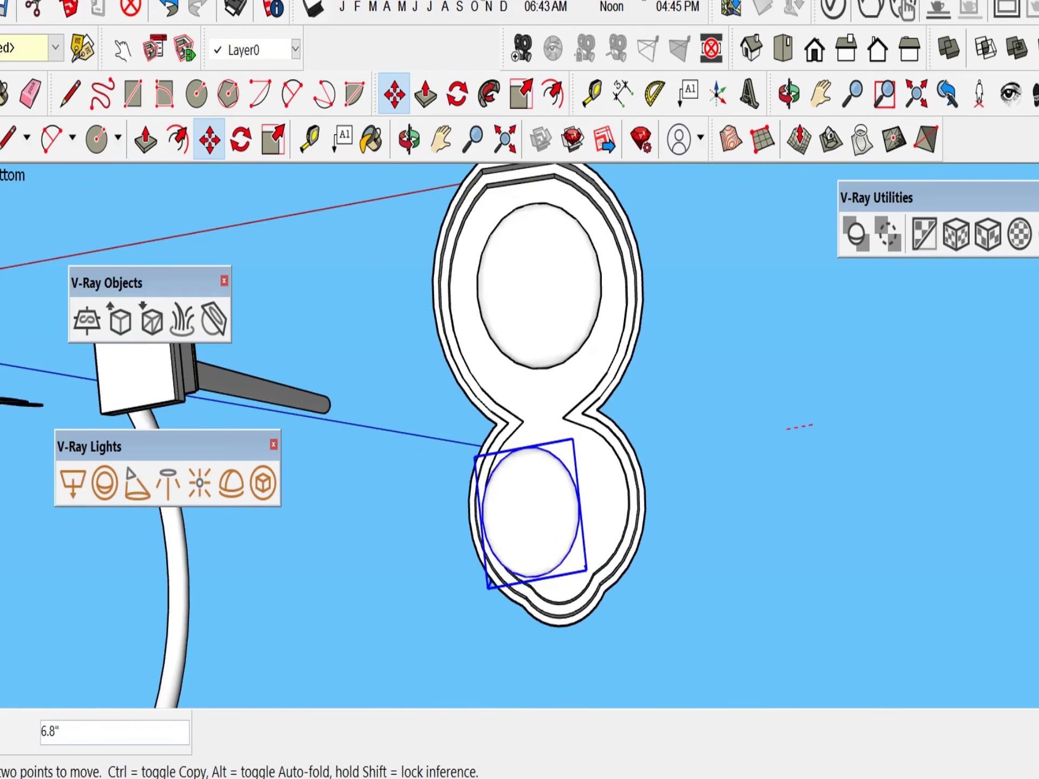
left_click(809, 425)
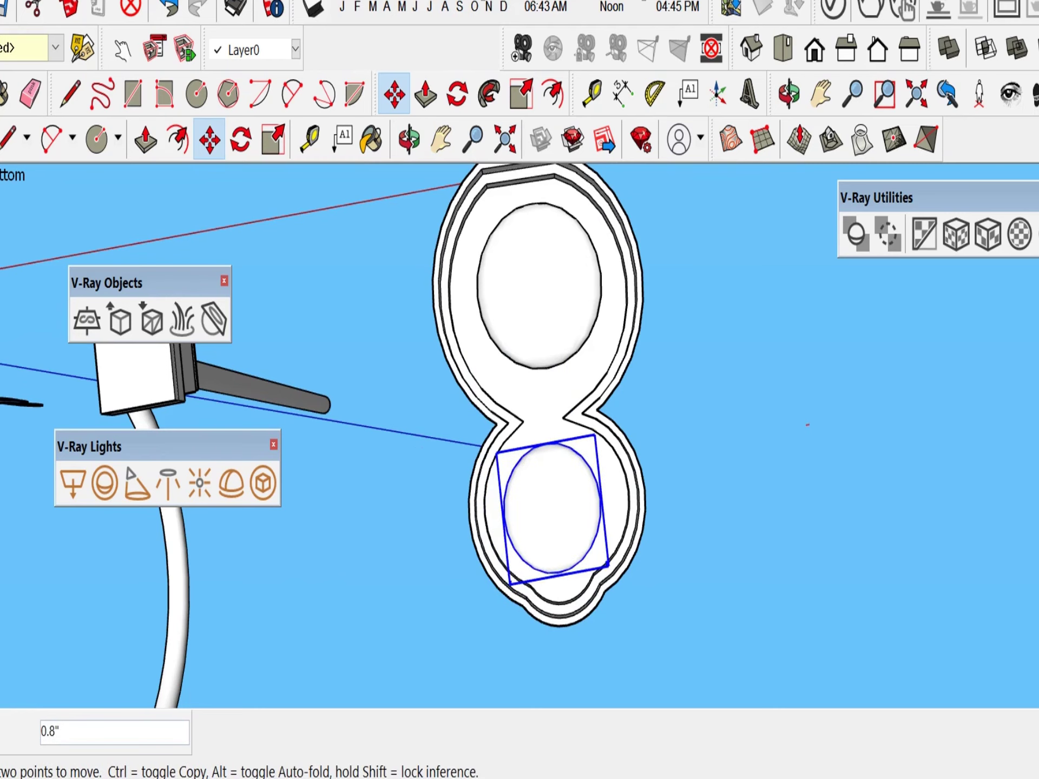
left_click(807, 426)
key("space")
left_click(801, 425)
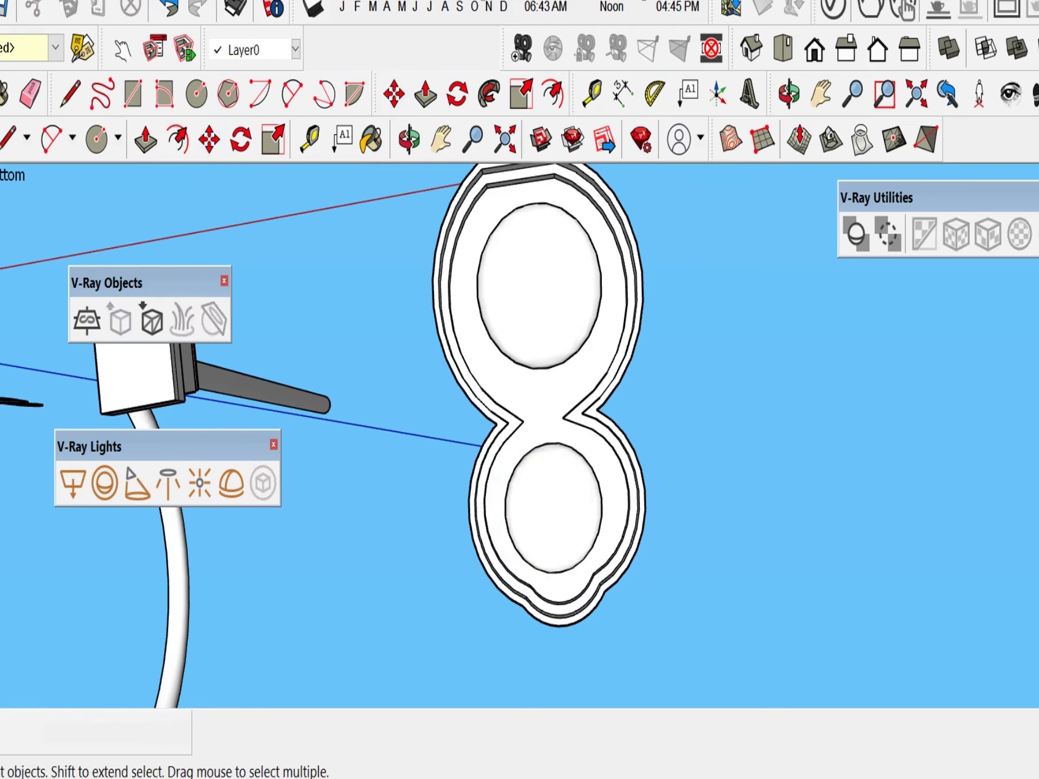
- Select the whole lamp head with both bulbs and make it a component with the default settings
scroll(433, 379, "up", 2)
scroll(524, 457, "down", 4)
middle_click_drag(524, 458, 451, 414)
scroll(584, 449, "up", 2)
scroll(616, 399, "down", 3)
scroll(452, 414, "down", 3)
left_click_drag(568, 489, 798, 667)
left_click(757, 574)
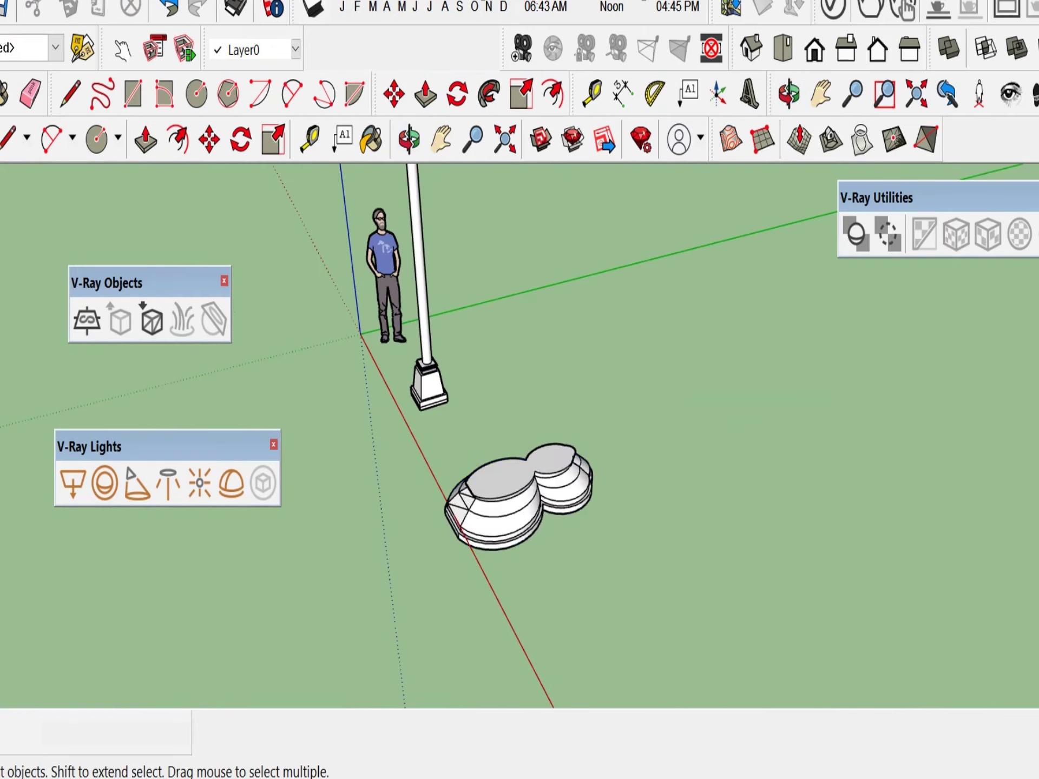
scroll(730, 514, "down", 3)
middle_click_drag(730, 514, 568, 484)
left_click_drag(648, 591, 658, 597)
left_click_drag(768, 608, 451, 442)
right_click(592, 497)
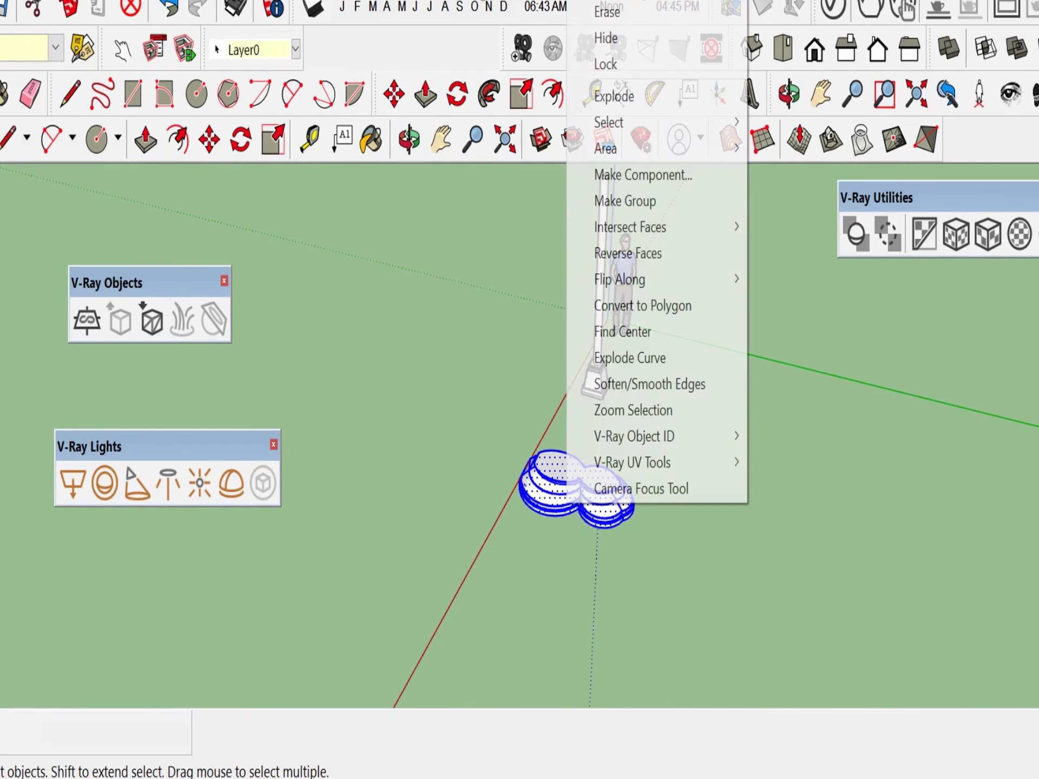
left_click(649, 173)
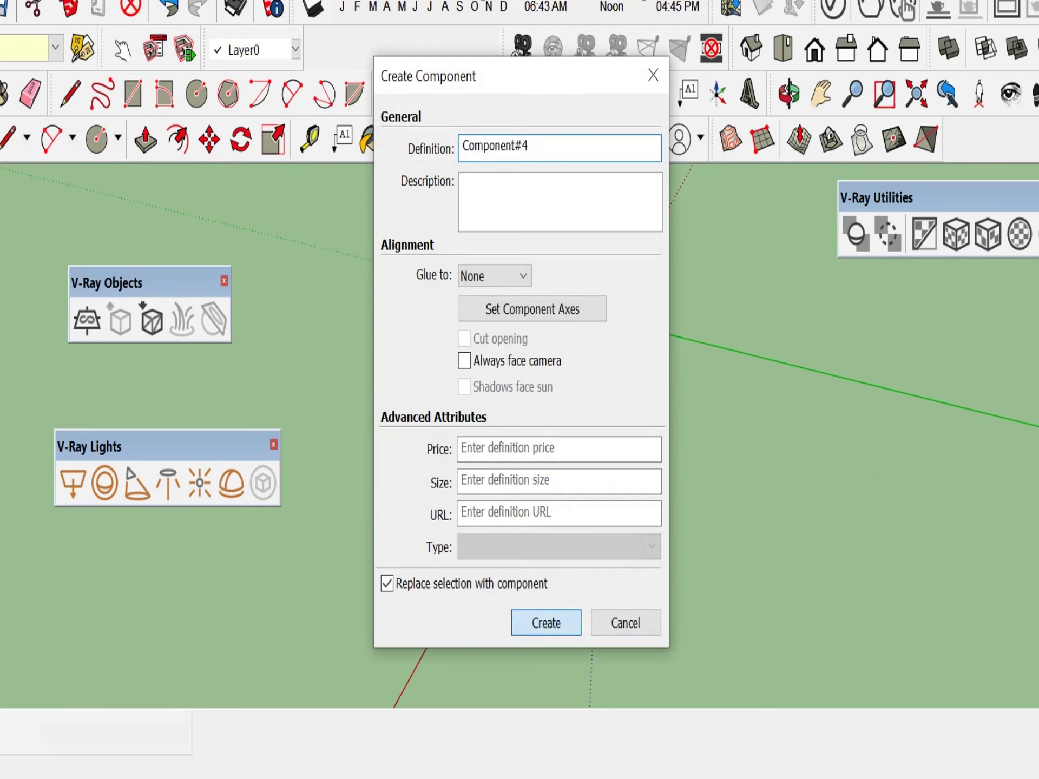
key("Return")
- In right view, raise the lamp head component up to the free end of the curved arm, and switch to top view
scroll(597, 434, "down", 2)
middle_click_drag(597, 435, 617, 303)
scroll(690, 286, "up", 2)
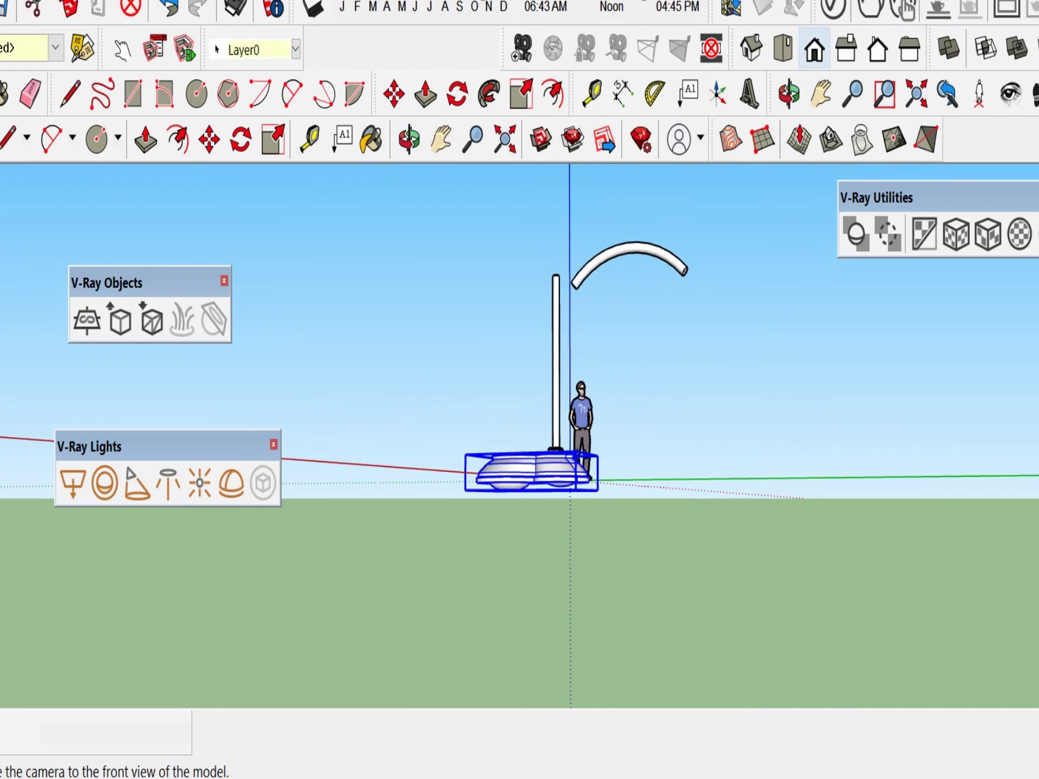
left_click(846, 49)
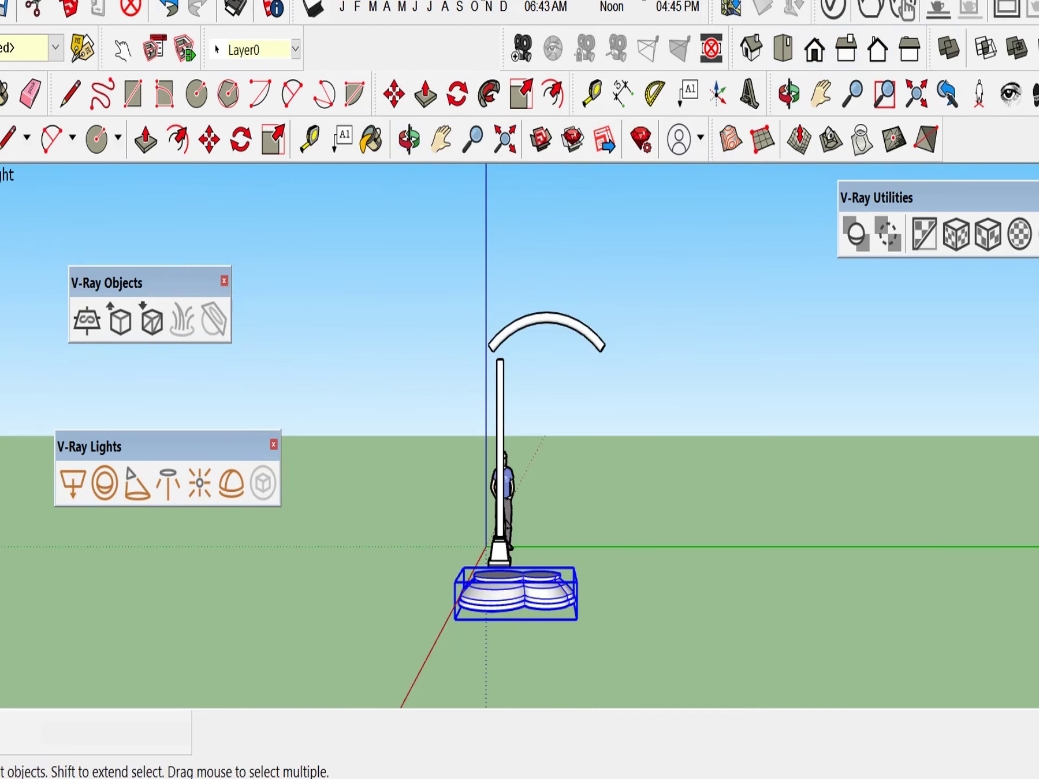
scroll(582, 486, "up", 3)
key("m")
left_click(456, 613)
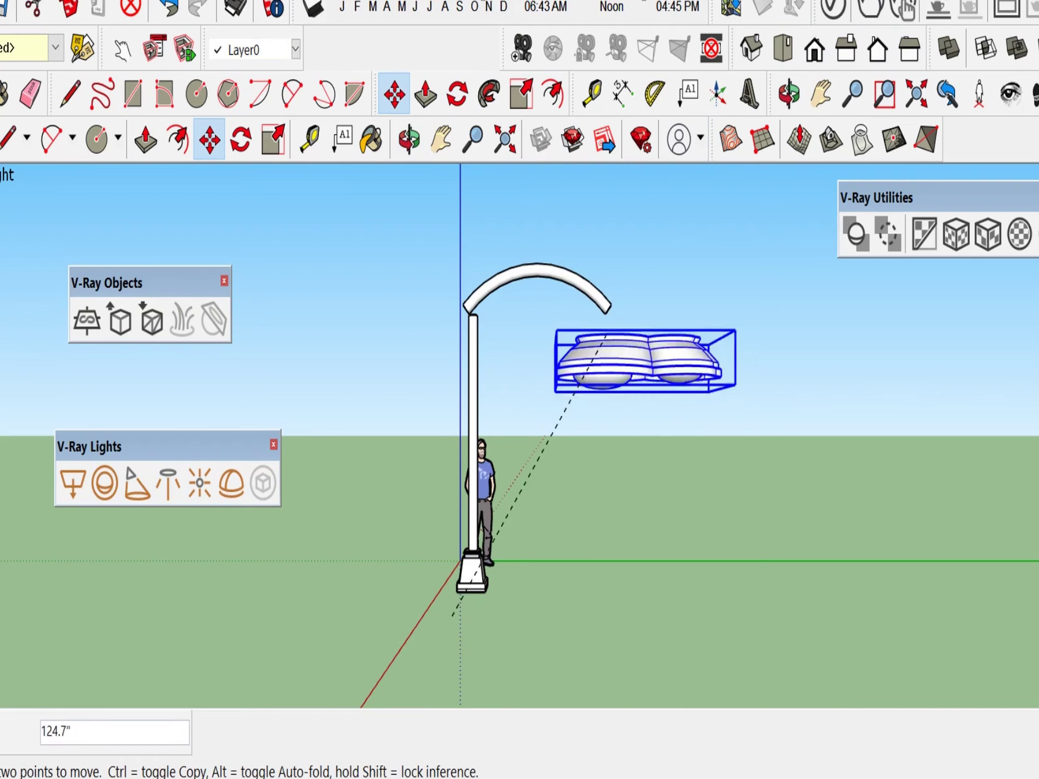
left_click(602, 290)
scroll(604, 270, "up", 5)
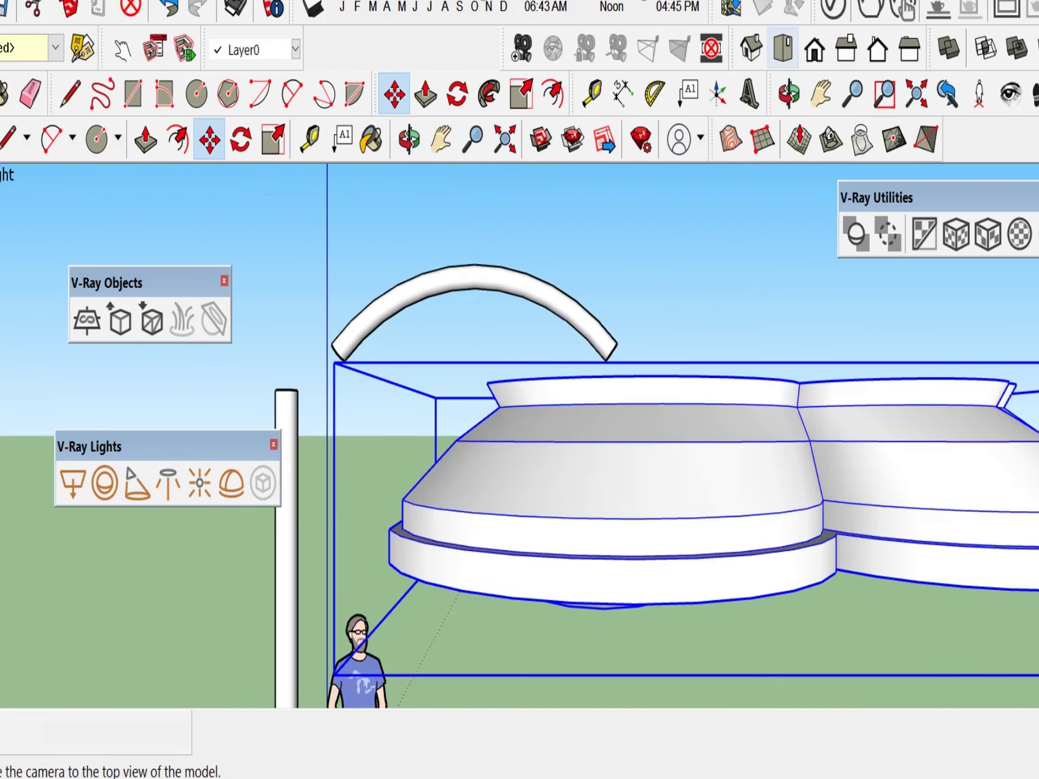
left_click(783, 47)
- Try to move the lamp head component by -170
left_click(744, 361)
type("-170")
key("Return")
key("ctrl+z")
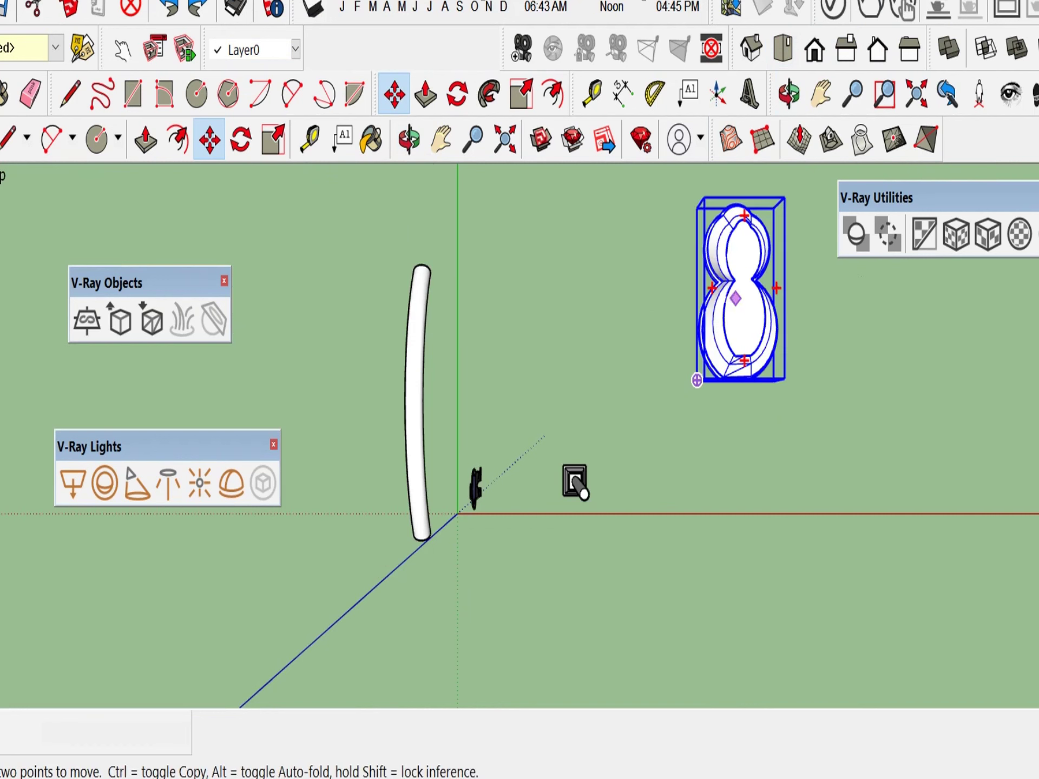
- In top view, move the lamp head about 189.7" to the arm's free end, and lower it about 19.3" in left view
left_click(742, 300)
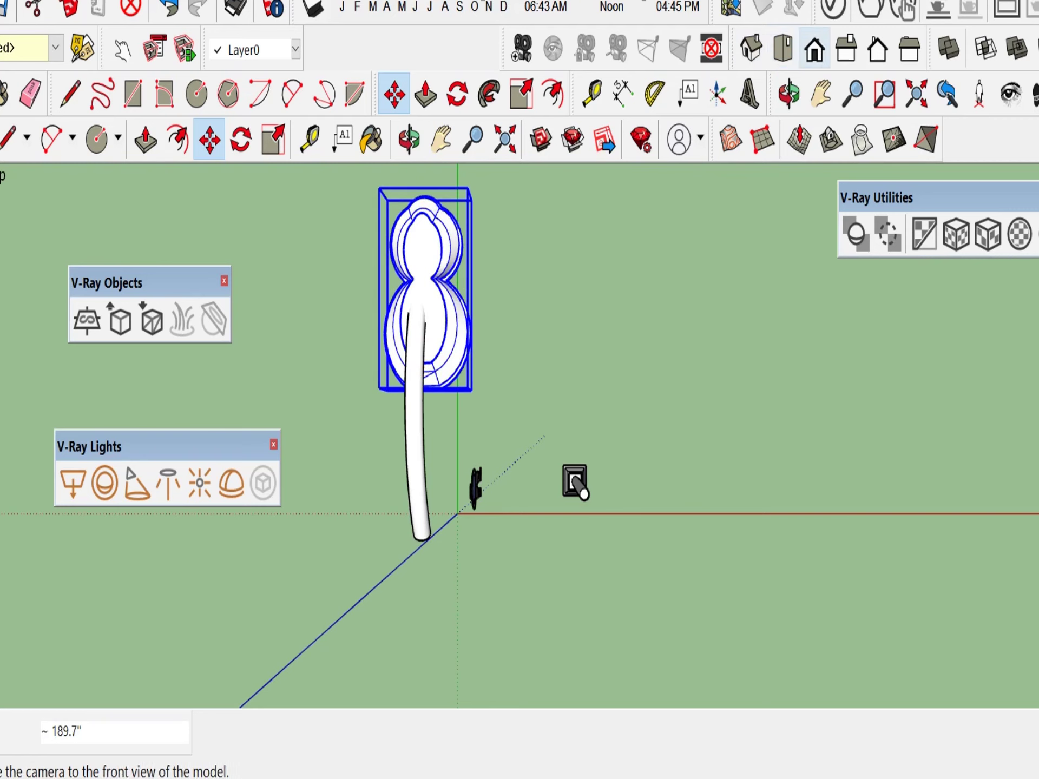
left_click(878, 49)
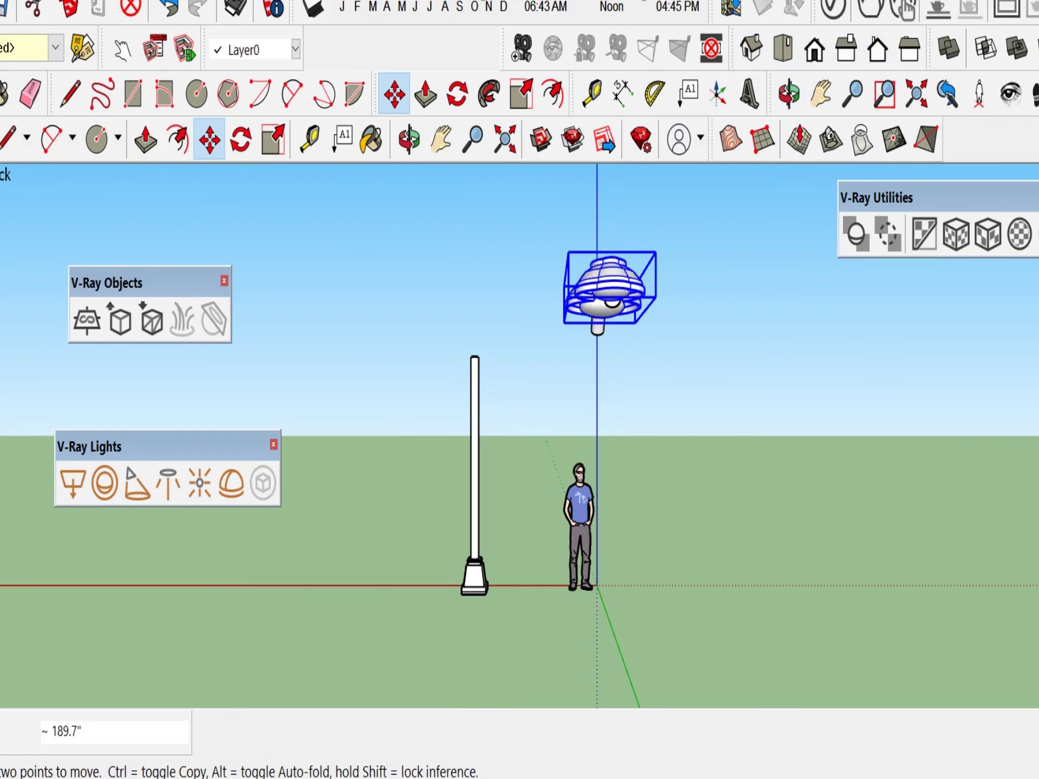
left_click(909, 49)
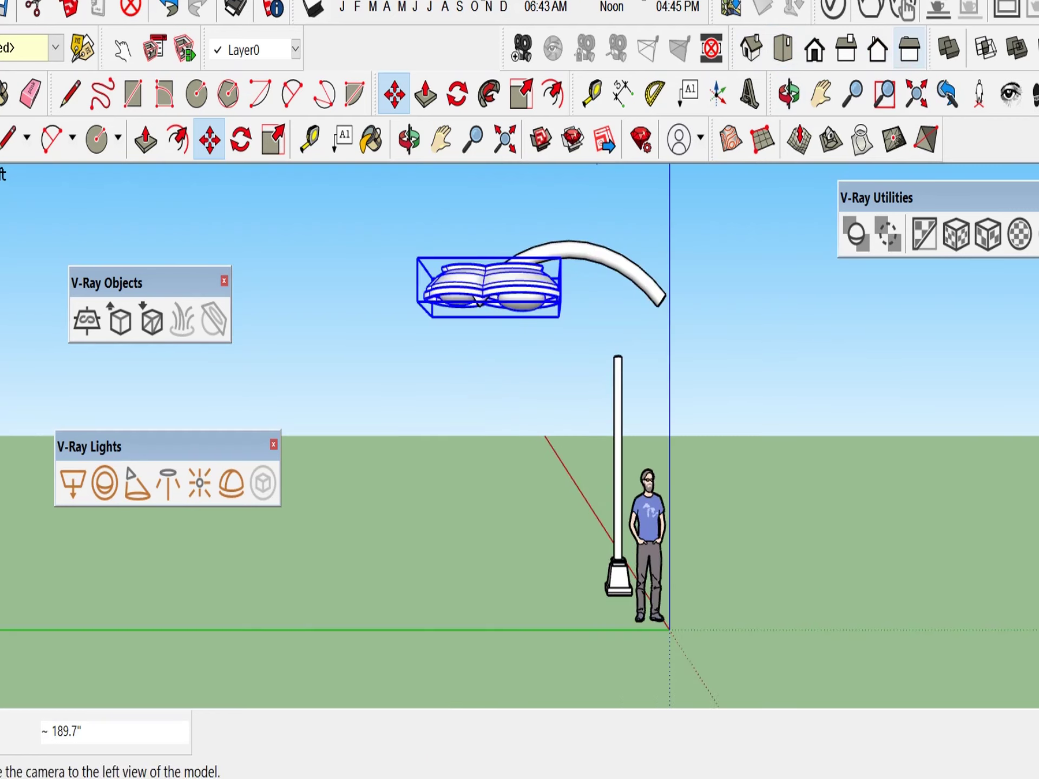
scroll(578, 271, "up", 5)
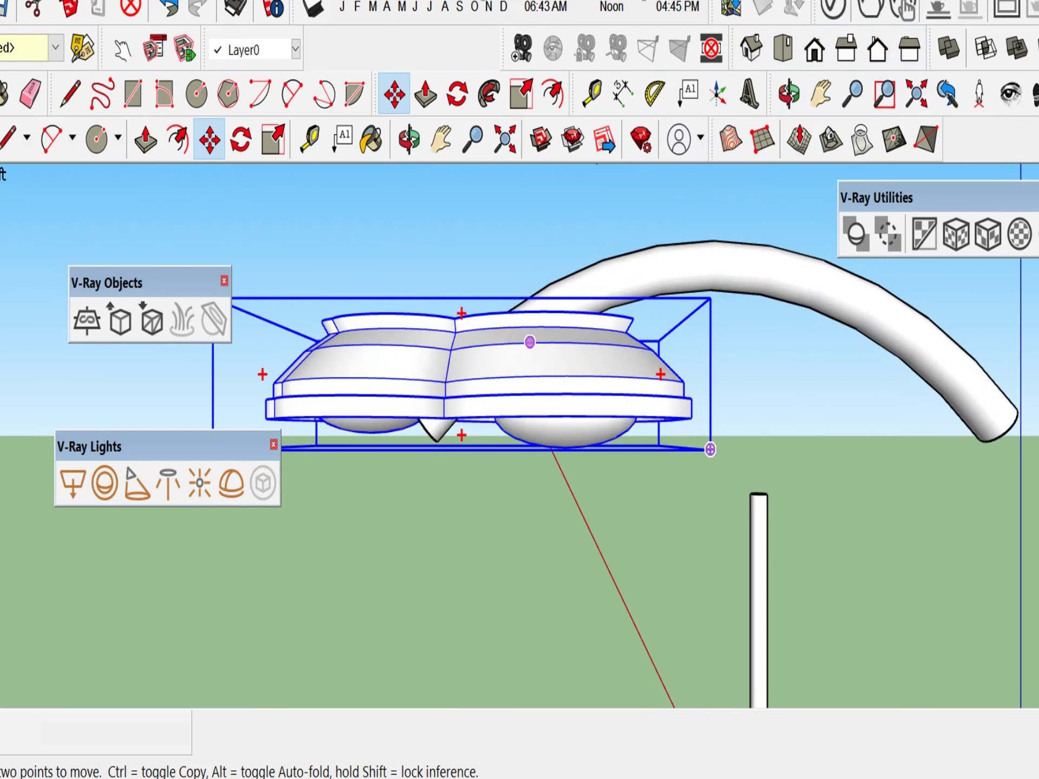
left_click(710, 449)
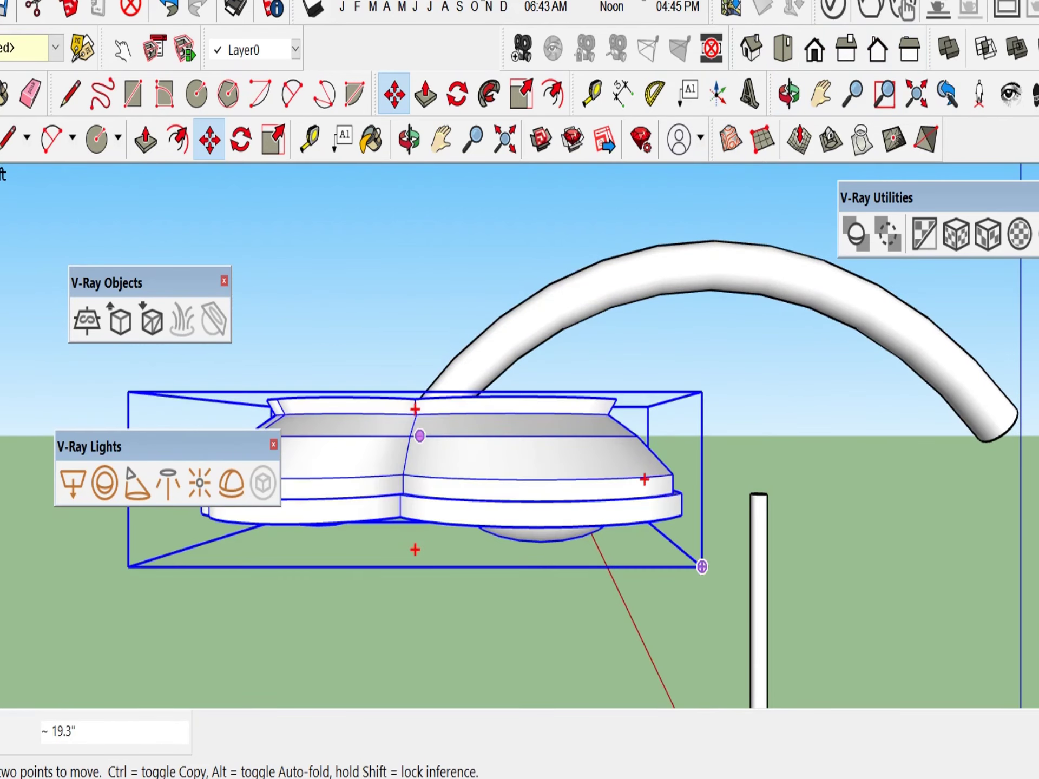
- In top view, shift the lamp head about 10.2" sideways to centre its narrow waist on the arm's end
left_click(783, 48)
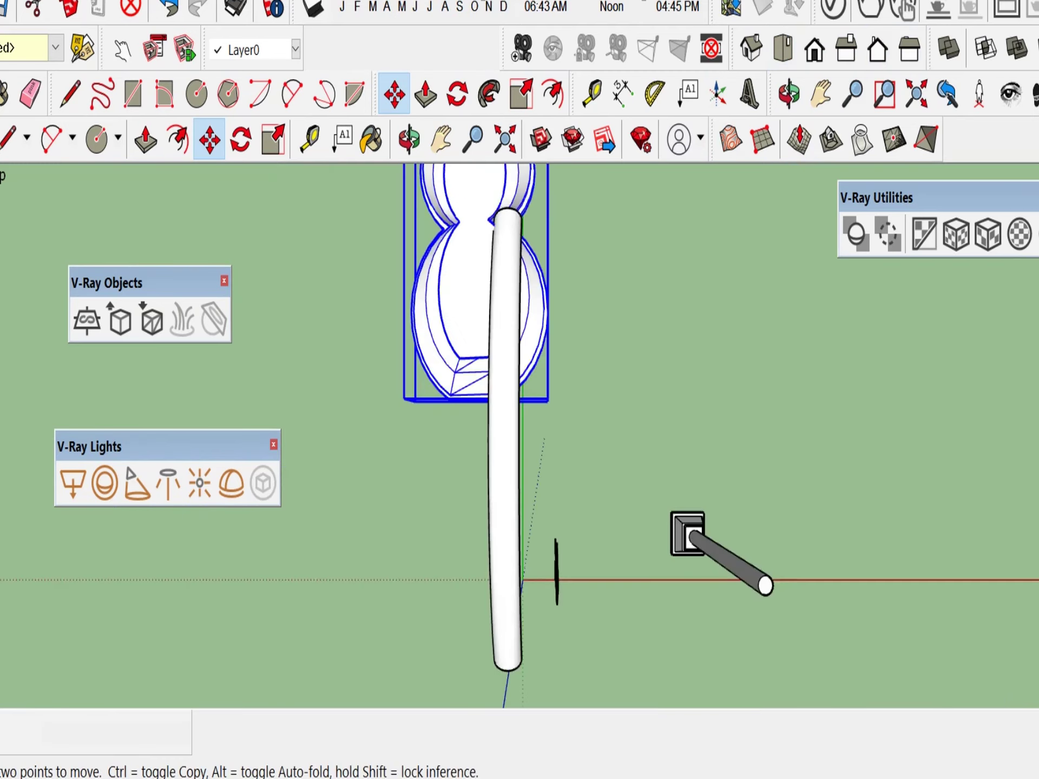
scroll(711, 357, "up", 5)
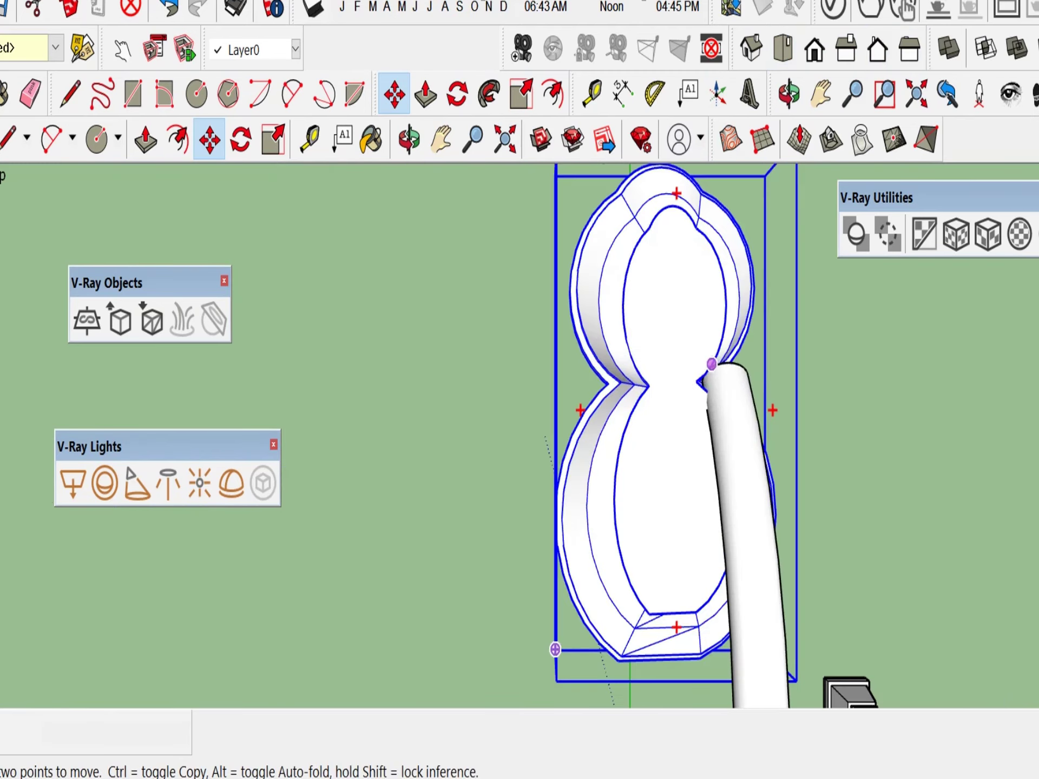
left_click(681, 389)
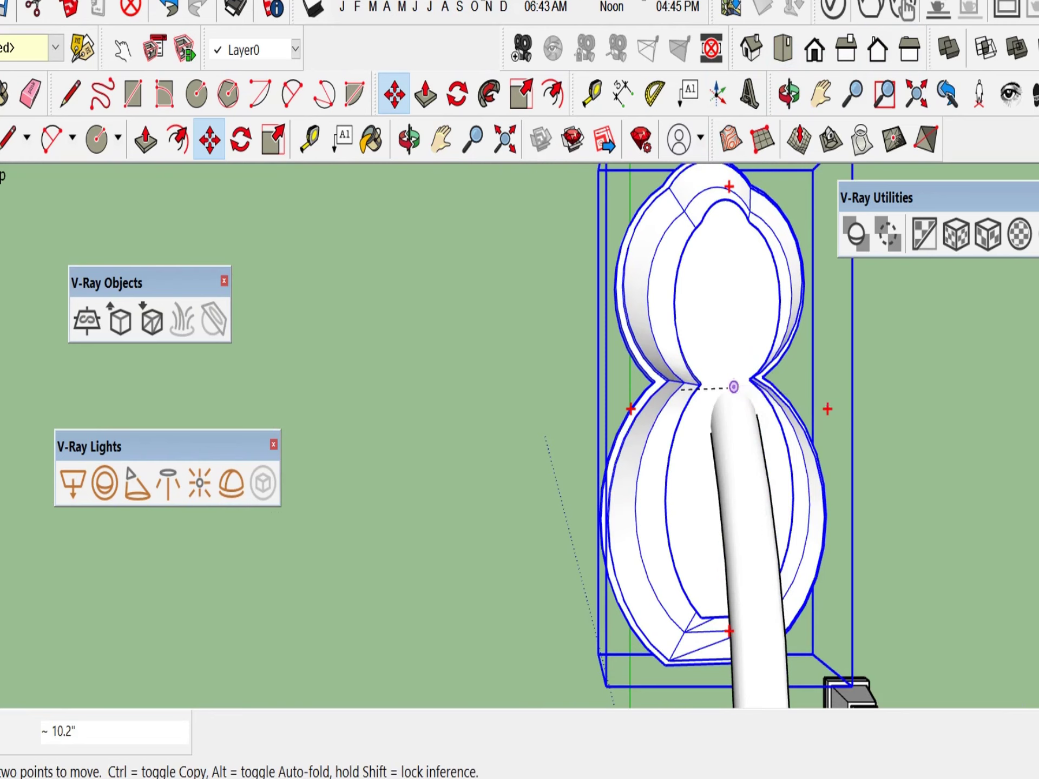
- In left view, combine the lamp head and the curved arm into one component with the default settings
left_click(878, 48)
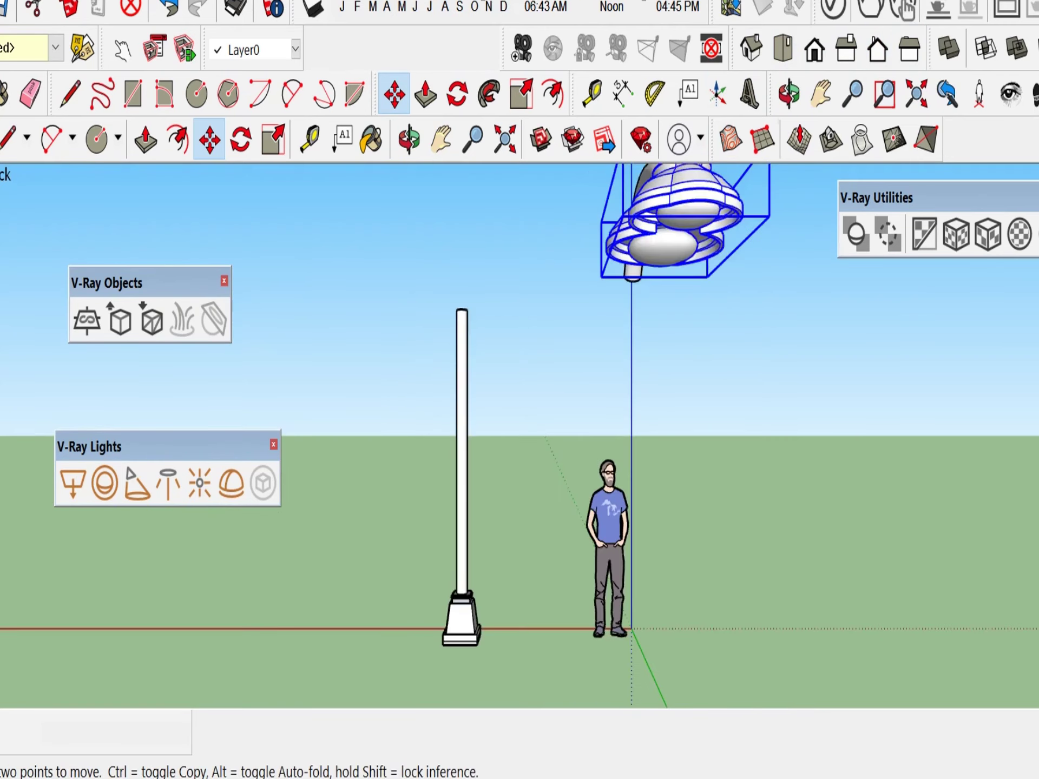
left_click(908, 49)
scroll(570, 307, "up", 3)
scroll(498, 270, "up", 2)
key("space")
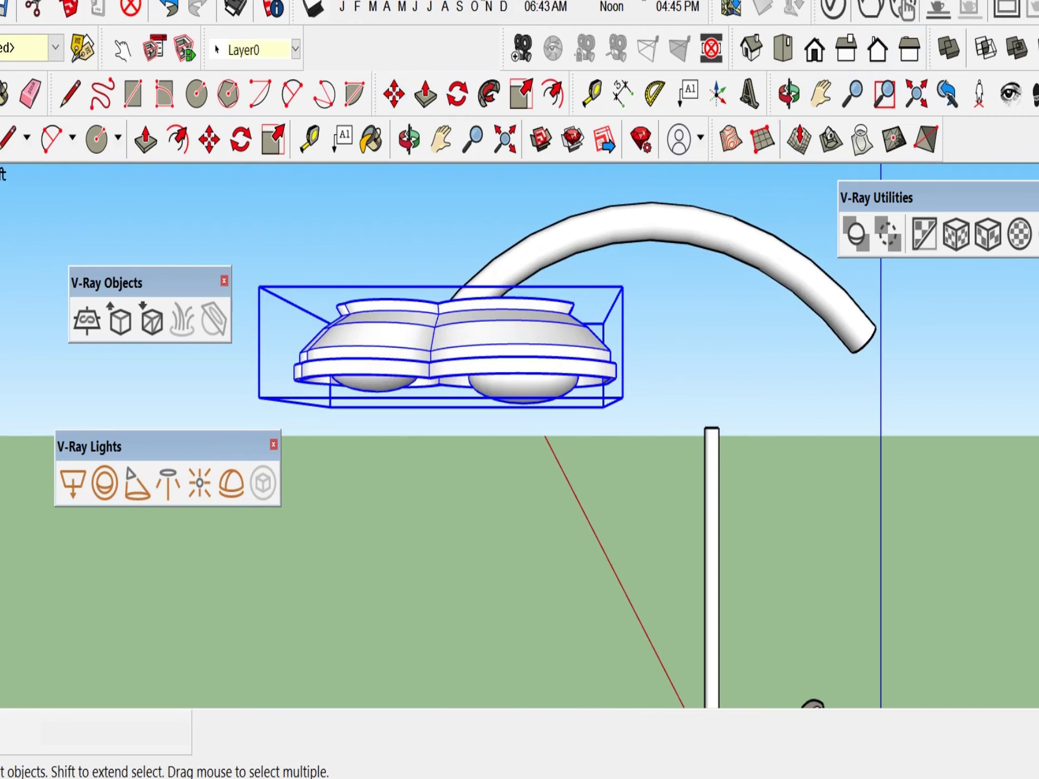
left_click(532, 254, "shift")
right_click(684, 229)
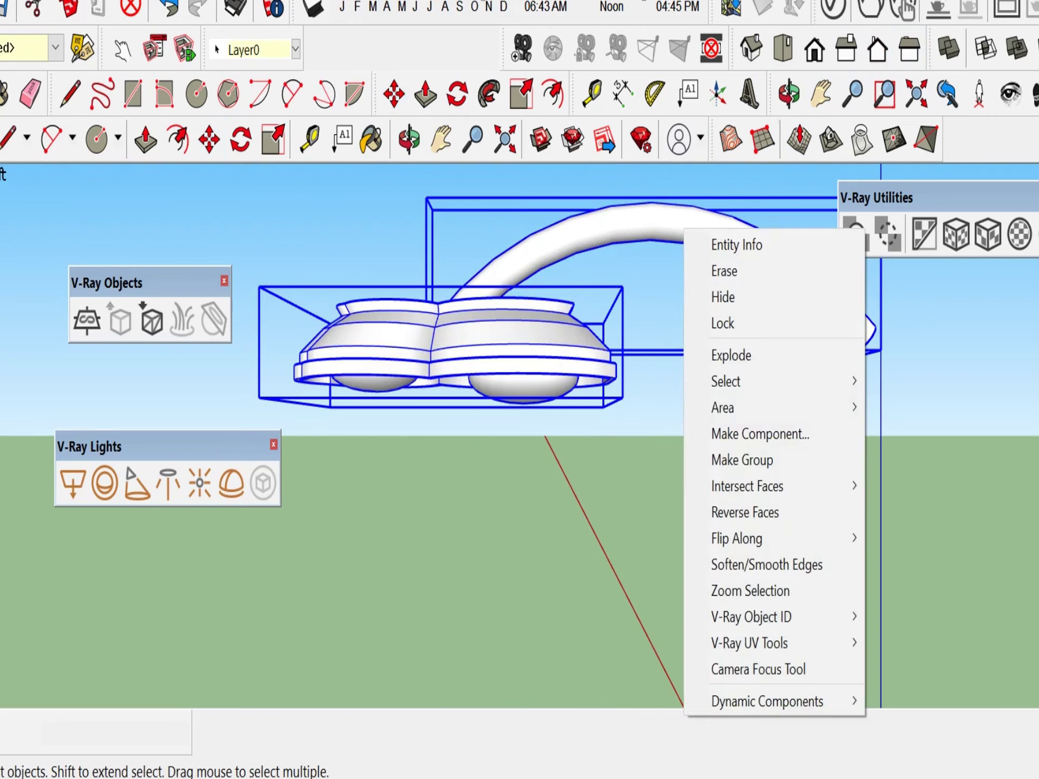
left_click(760, 434)
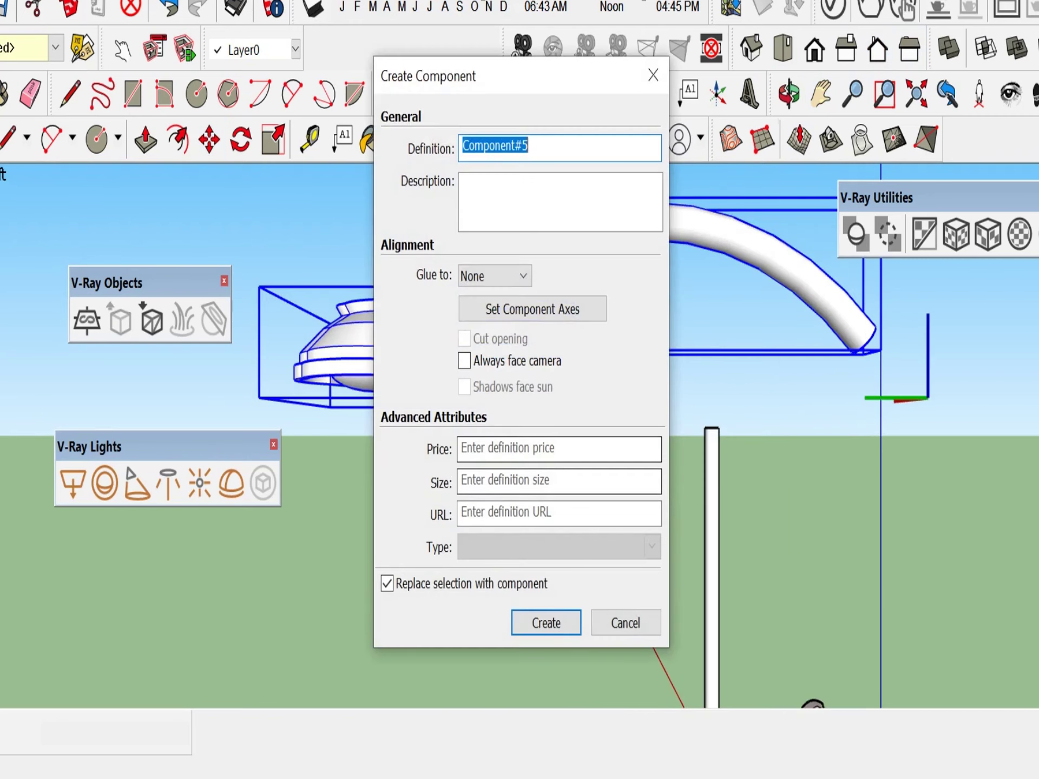
key("Return")
- Scale the combined arm and lamp head component down uniformly from its lower corner on the pole side
scroll(492, 394, "down", 3)
scroll(621, 343, "up", 3)
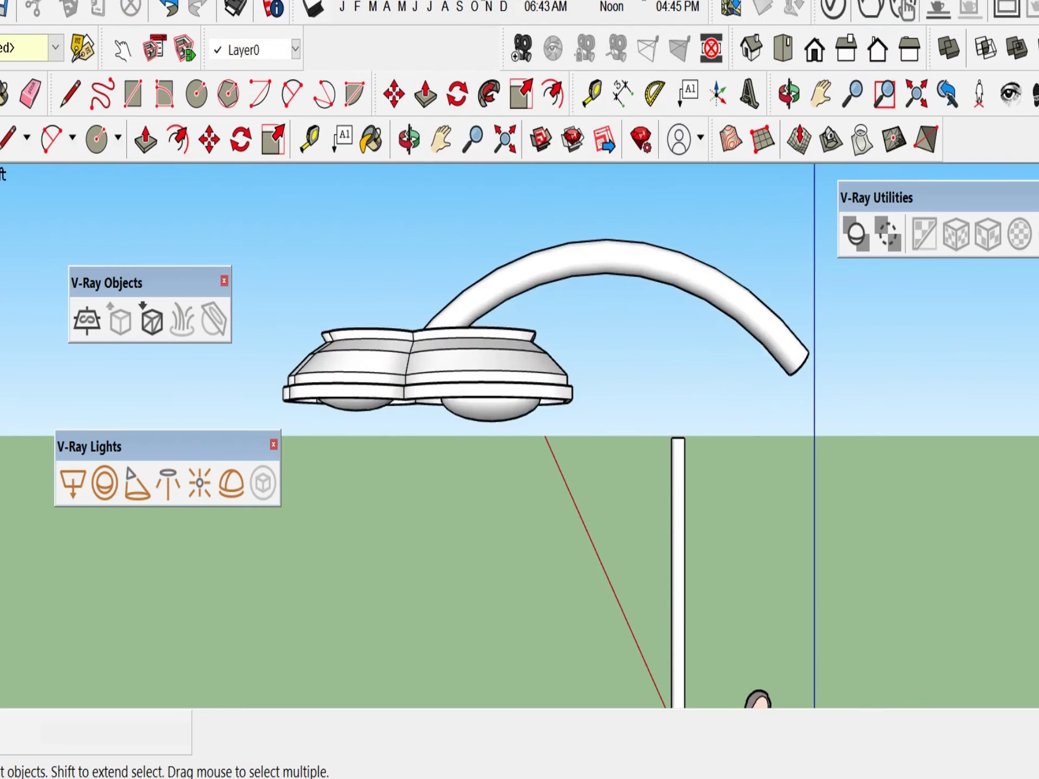
scroll(672, 320, "down", 2)
left_click(638, 255)
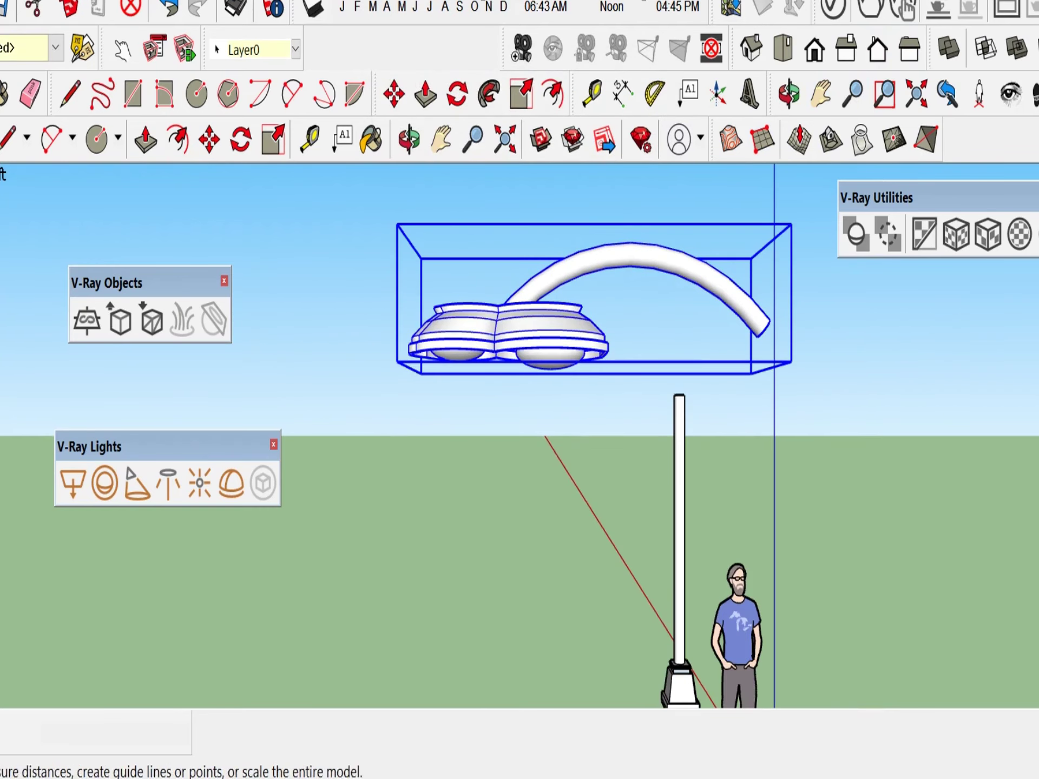
key("s")
left_click_drag(791, 361, 670, 327)
key("space")
scroll(700, 303, "up", 3)
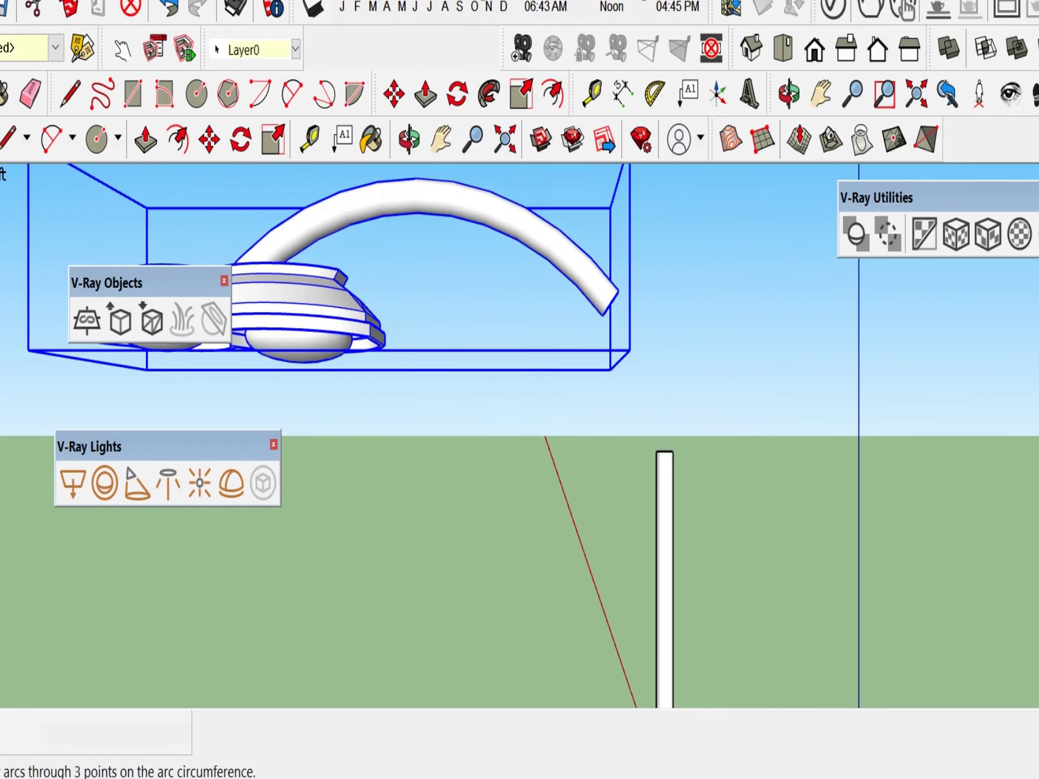
- Move the arm and lamp component about 29.1" to the pole's top in left view, and about 86.6" onto the pole in top view
key("m")
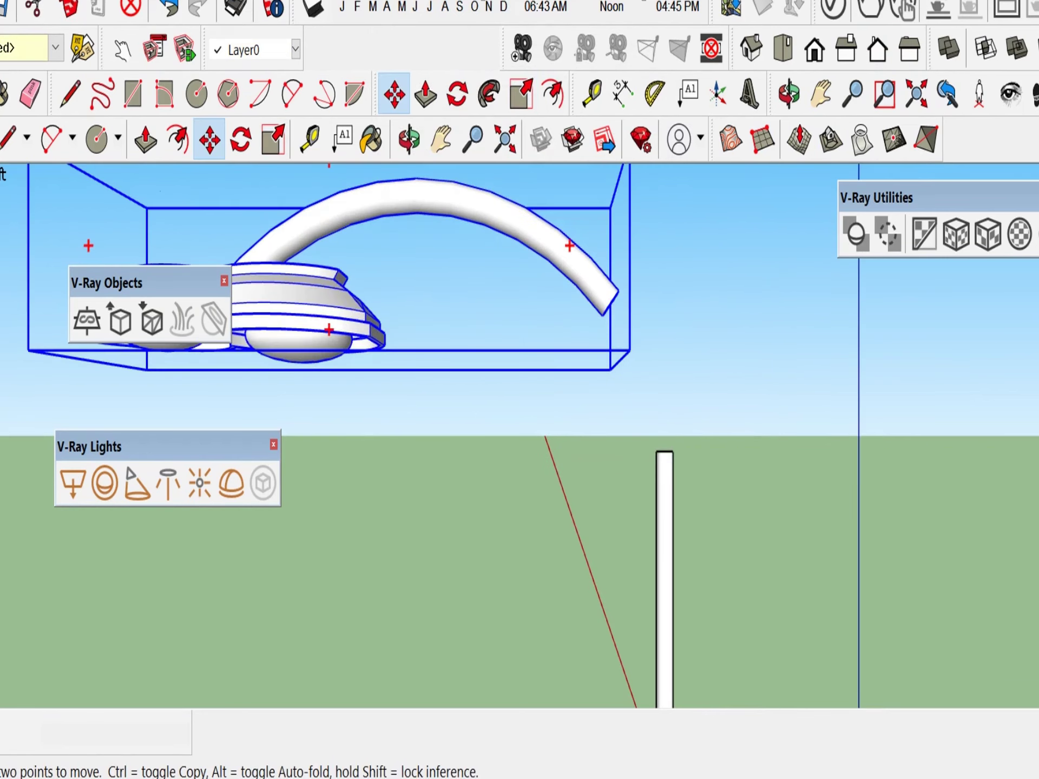
left_click(629, 350)
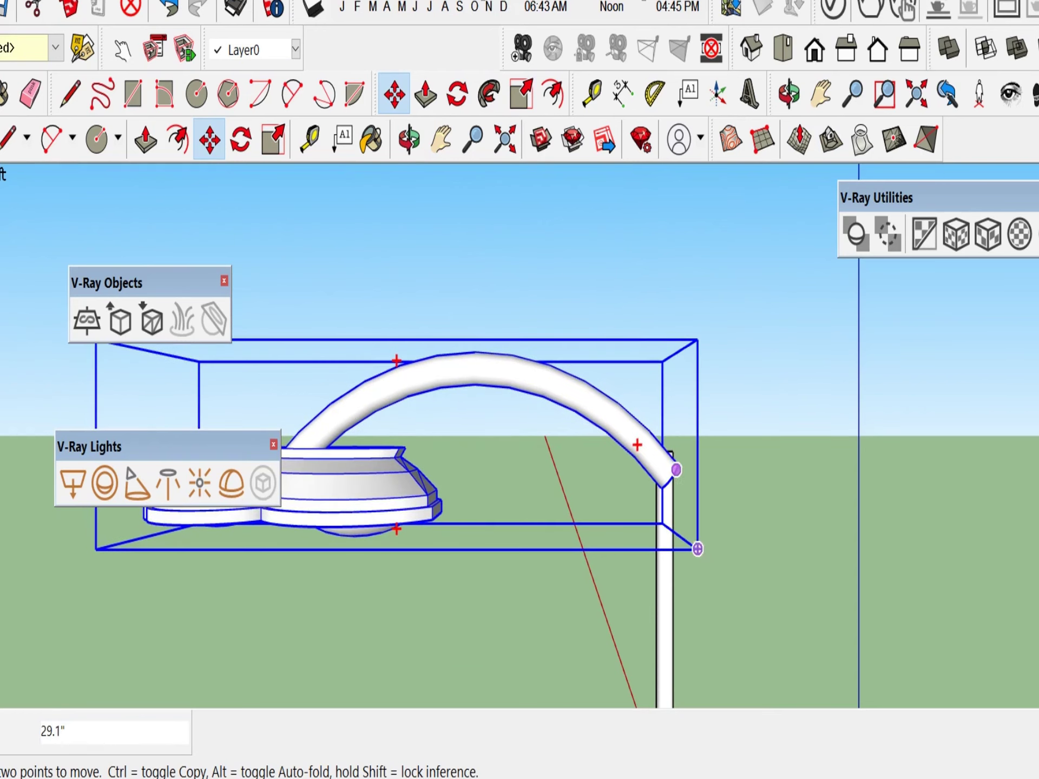
left_click(783, 47)
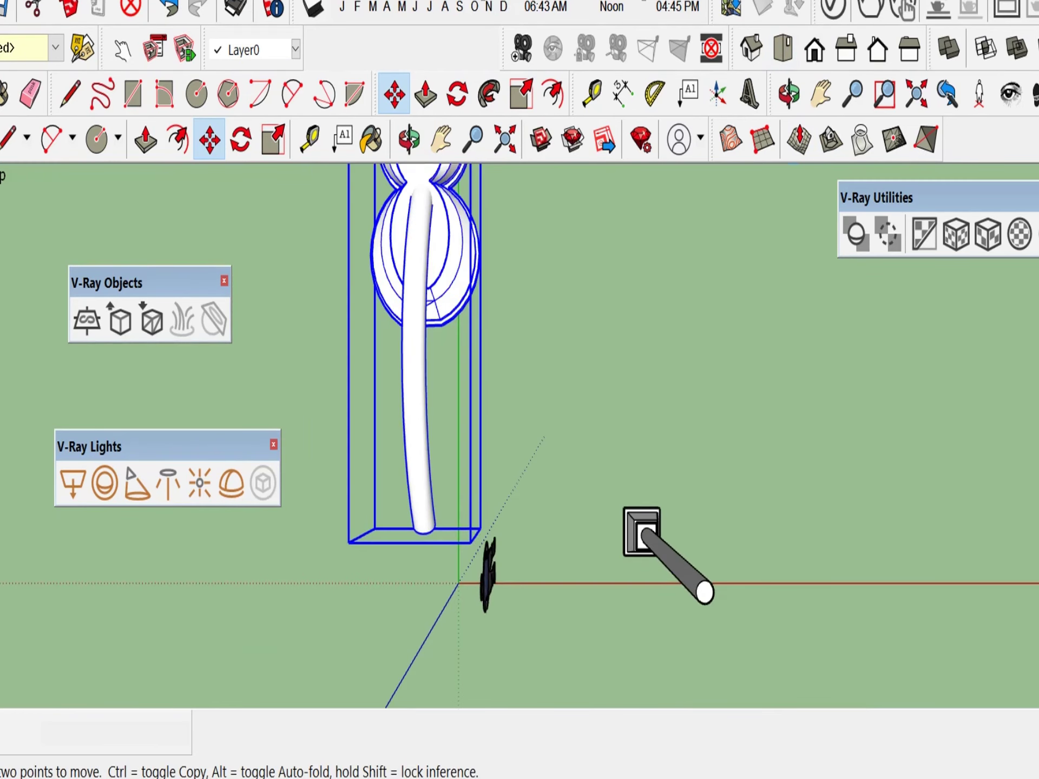
left_click(417, 509)
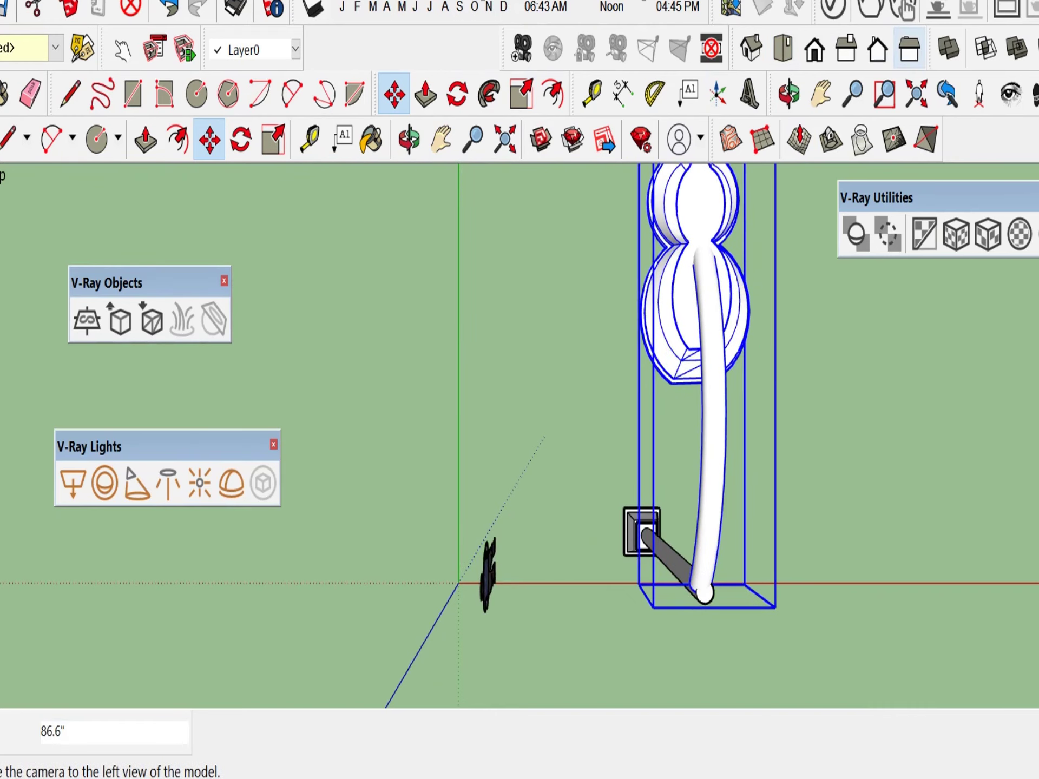
left_click(909, 47)
scroll(452, 209, "up", 5)
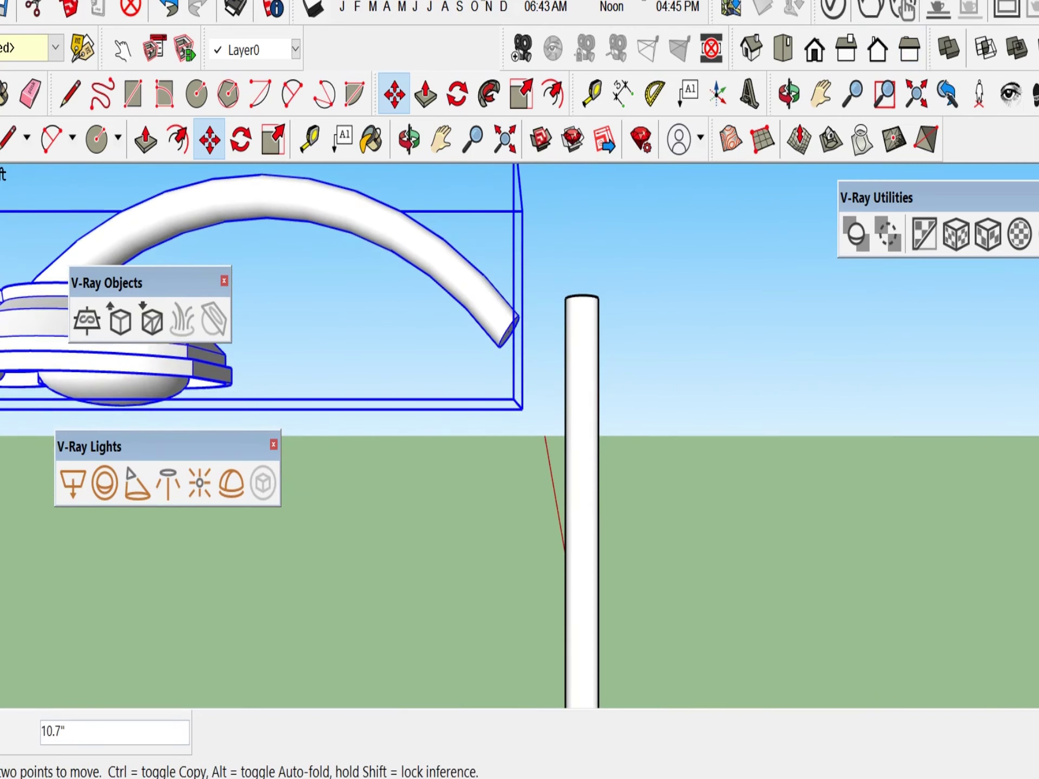
key("space")
- Open the curved arm's geometry inside the combined component and extrude its pole-side end face about 14.9" to the pole
left_click(411, 330)
double_click(454, 270)
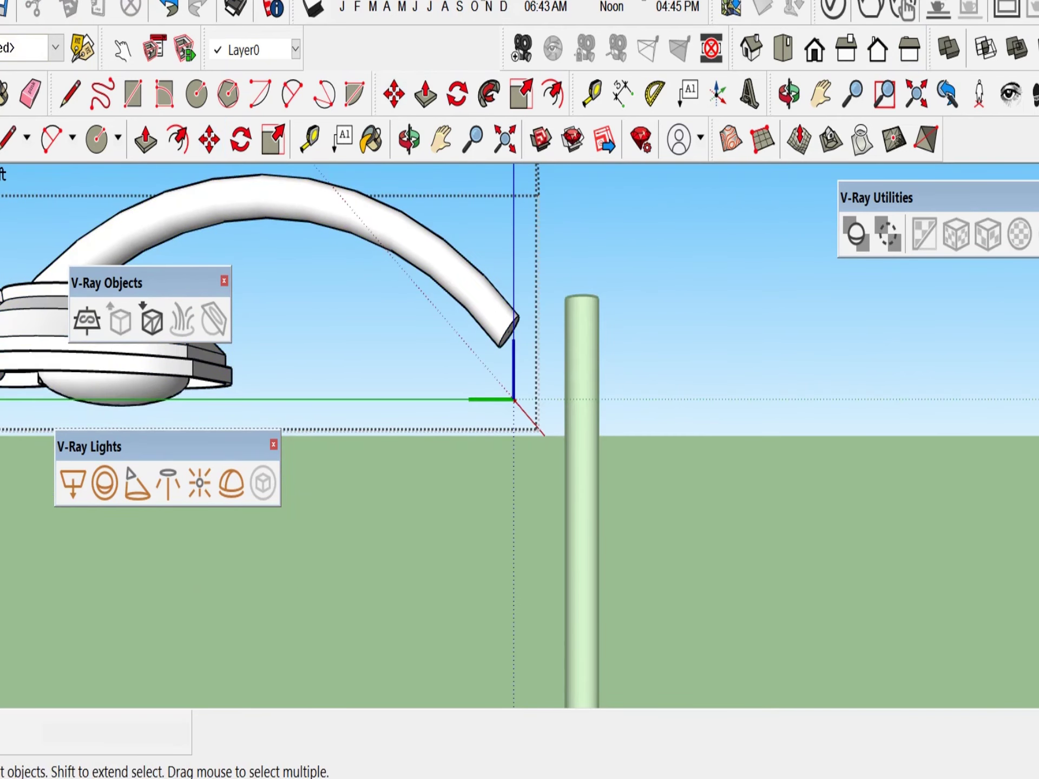
scroll(511, 433, "up", 3)
double_click(466, 281)
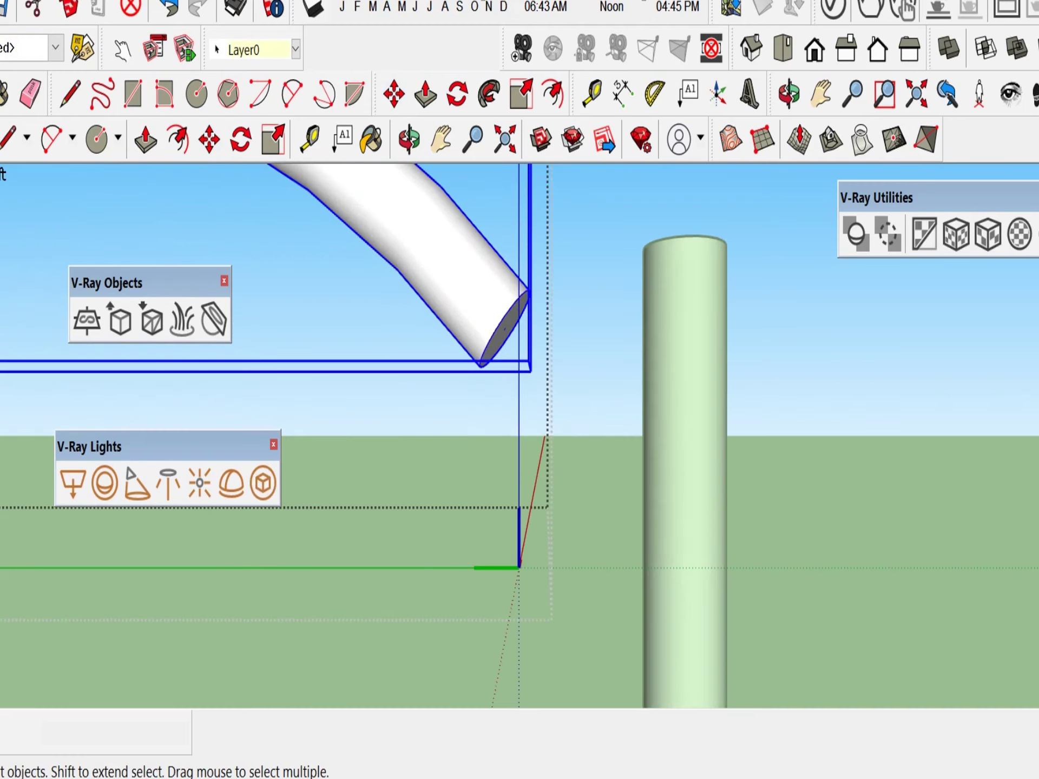
middle_click_drag(520, 433, 551, 426)
key("p")
left_click(506, 346)
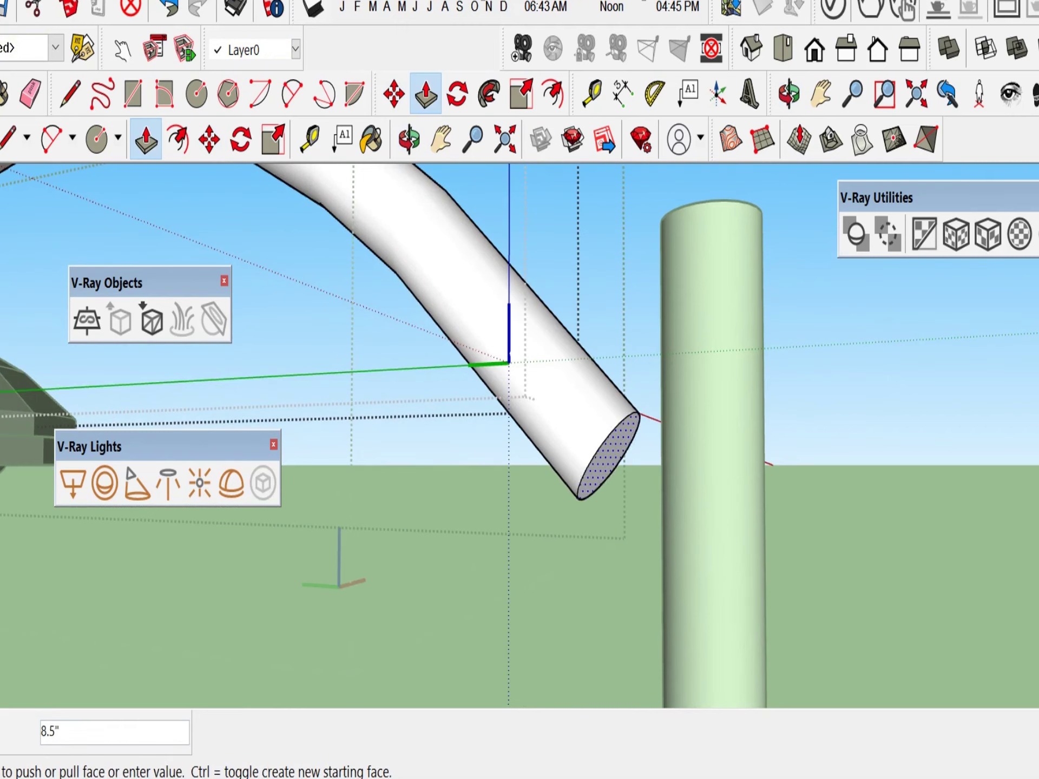
left_click(712, 535)
scroll(654, 285, "down", 3)
middle_click_drag(573, 335, 703, 358)
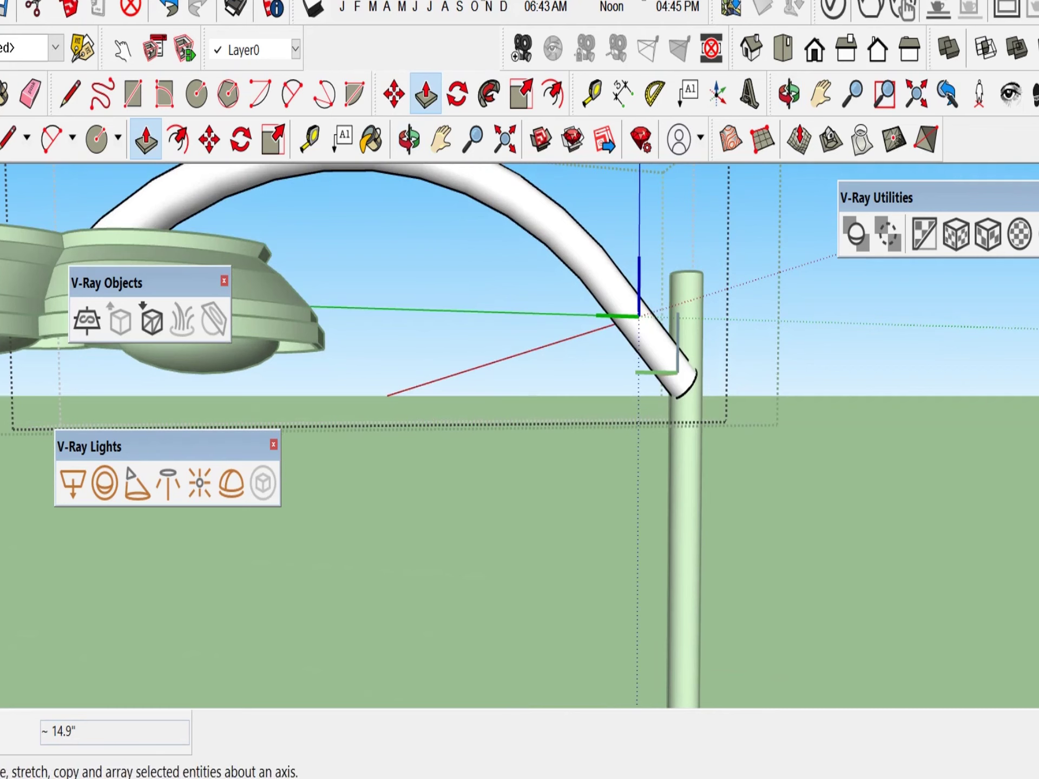
- Rotate the arm's extended end face about 38.9° towards the pole in the plane of the arm, and leave the component
key("q")
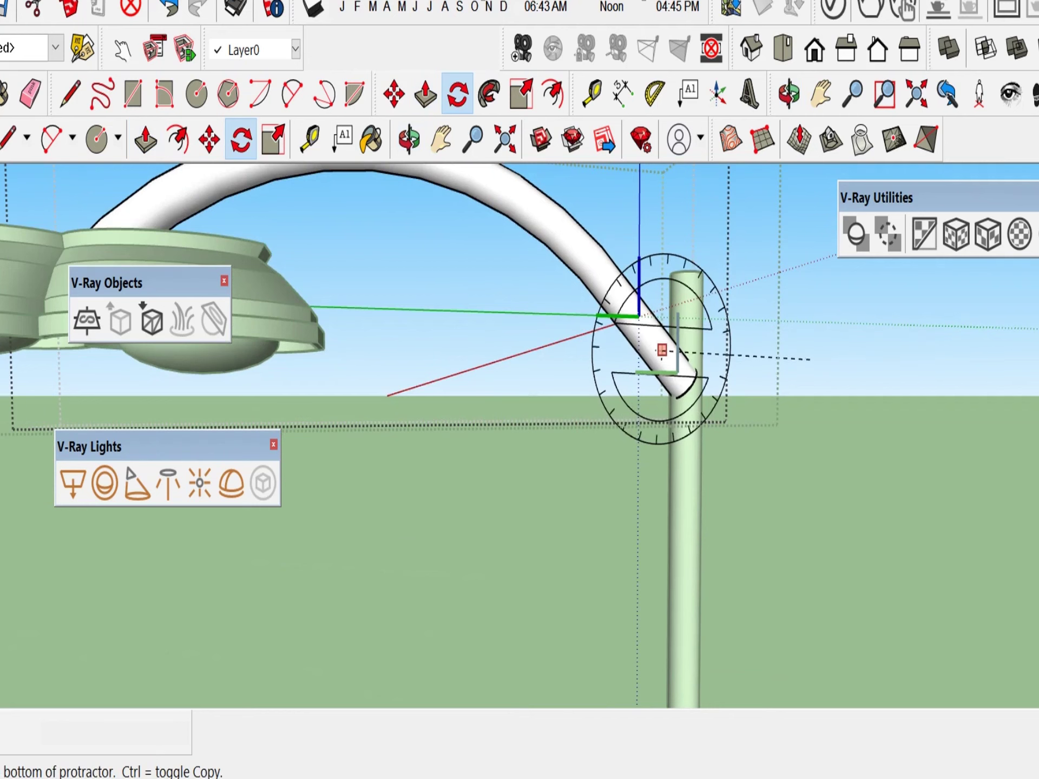
left_click(830, 366)
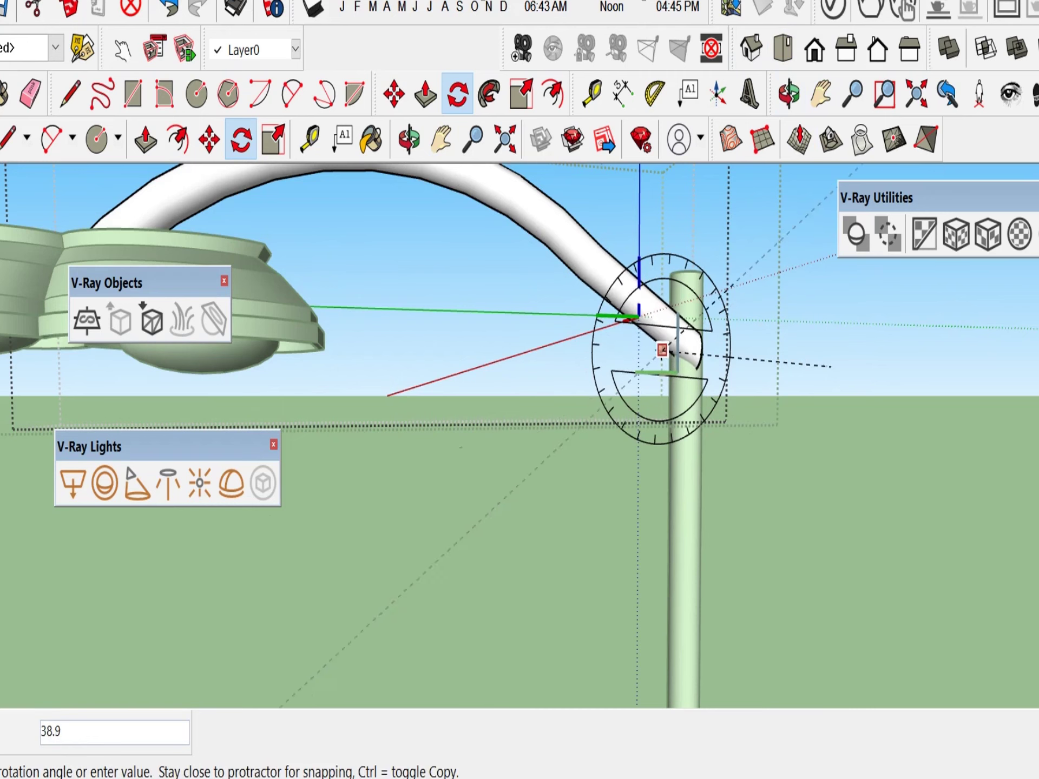
left_click(662, 350)
key("space")
left_click(787, 465)
scroll(787, 465, "down", 3)
left_click(817, 449)
scroll(823, 400, "down", 4)
middle_click_drag(822, 387, 779, 460)
scroll(844, 439, "up", 2)
scroll(730, 411, "down", 3)
middle_click_drag(731, 411, 844, 346)
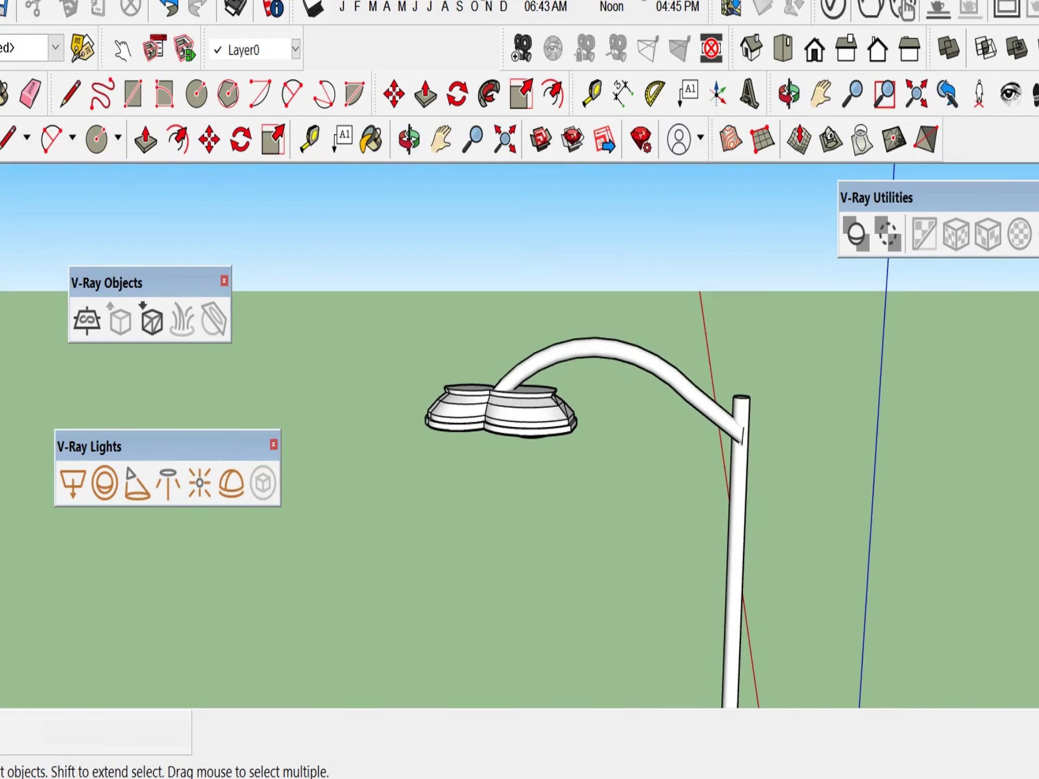
- Move the arm and lamp component slightly towards the pole, and shift it about 33.6" along the red axis onto the pole in top view
scroll(533, 404, "up", 1)
left_click(533, 405)
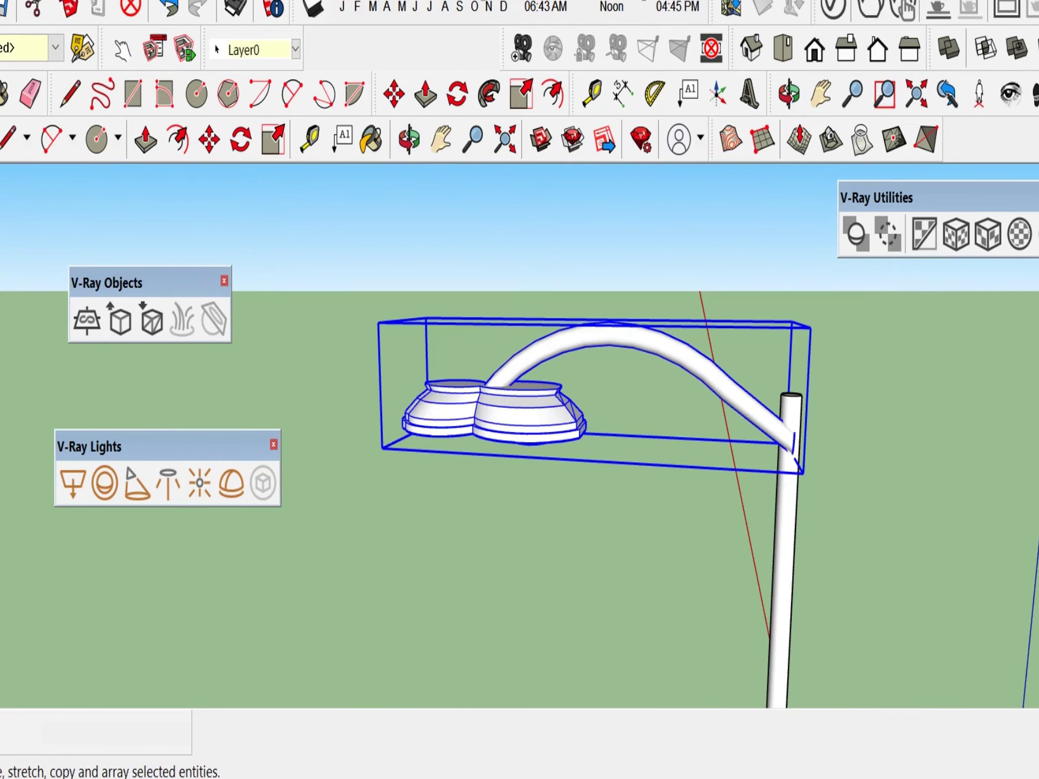
key("m")
left_click(717, 381)
left_click(749, 401)
left_click(783, 47)
scroll(561, 557, "down", 1)
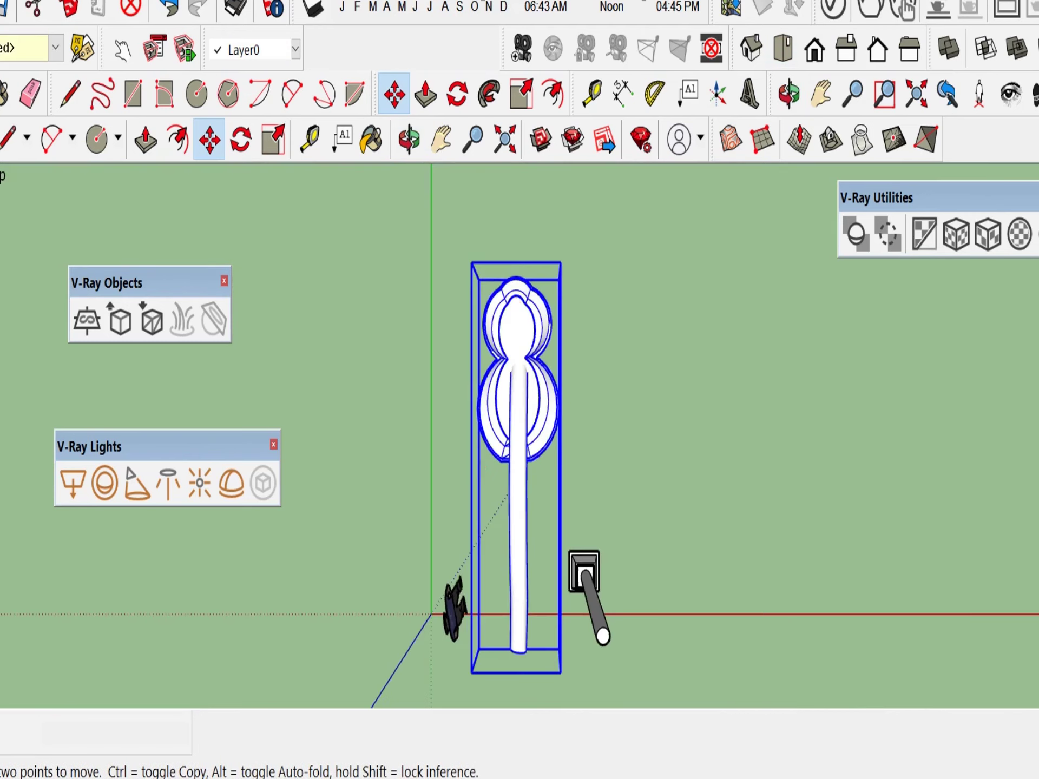
scroll(561, 675, "up", 1)
left_click(502, 619)
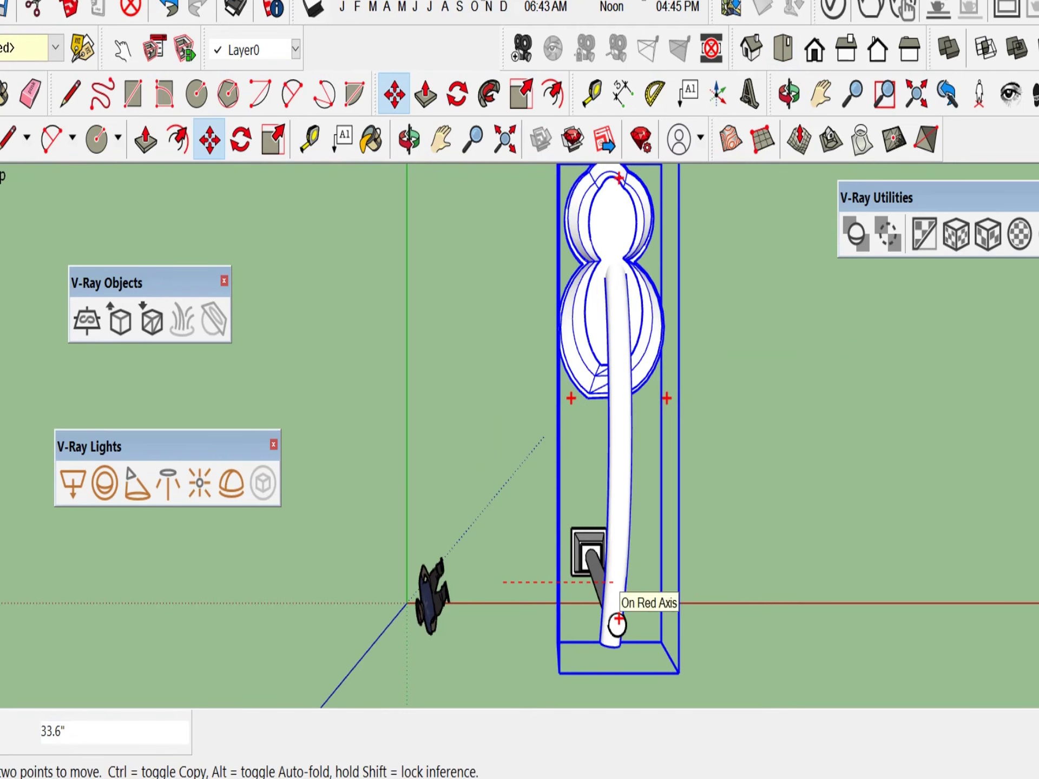
left_click(617, 622)
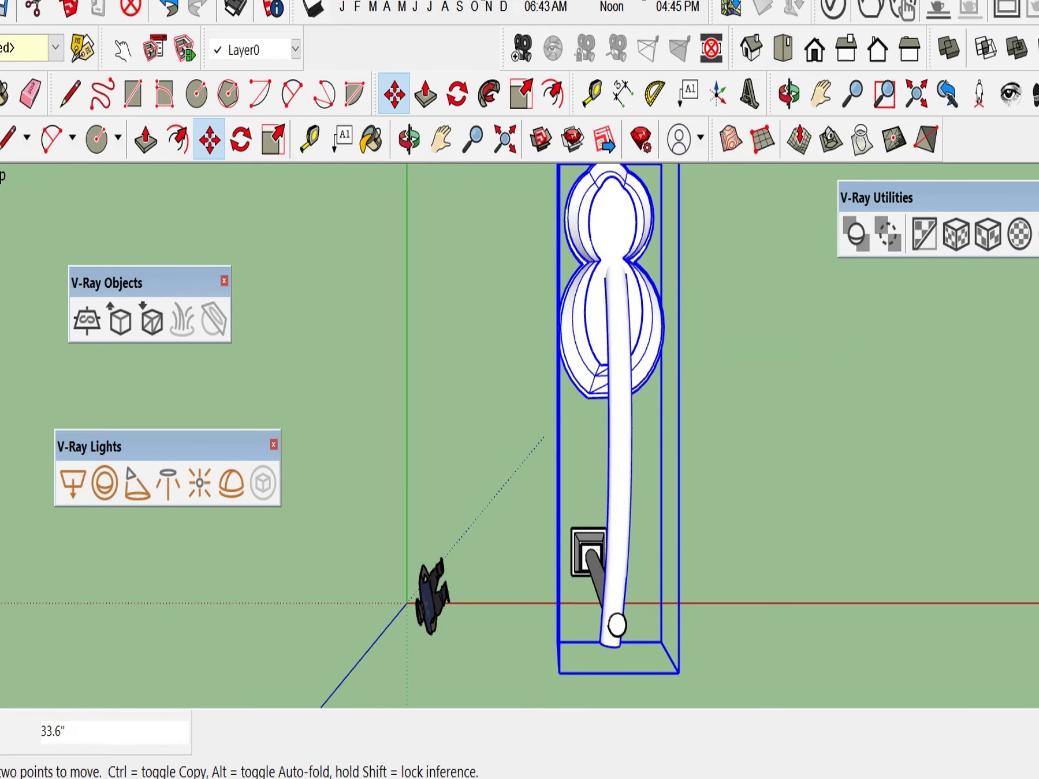
key("space")
left_click(744, 433)
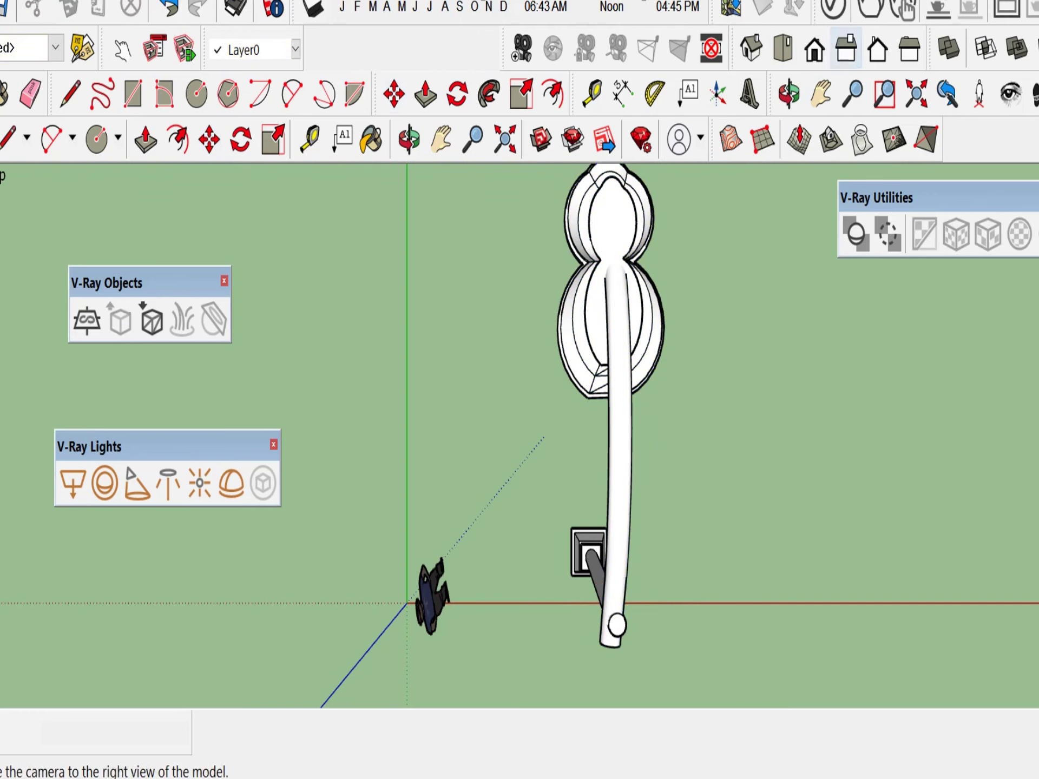
- Shift the arm and lamp component about 1.2" sideways to centre the arm's end on the pole
left_click(878, 49)
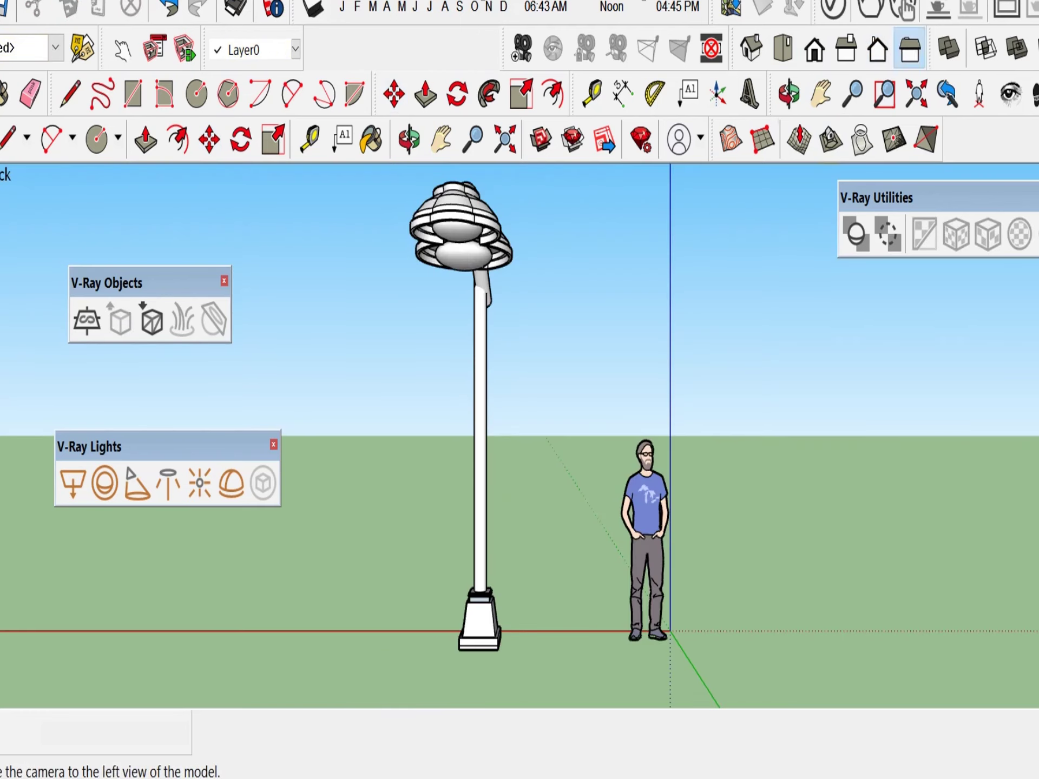
left_click(909, 49)
scroll(666, 254, "up", 3)
middle_click_drag(779, 232, 617, 357)
scroll(616, 357, "up", 3)
left_click(498, 454)
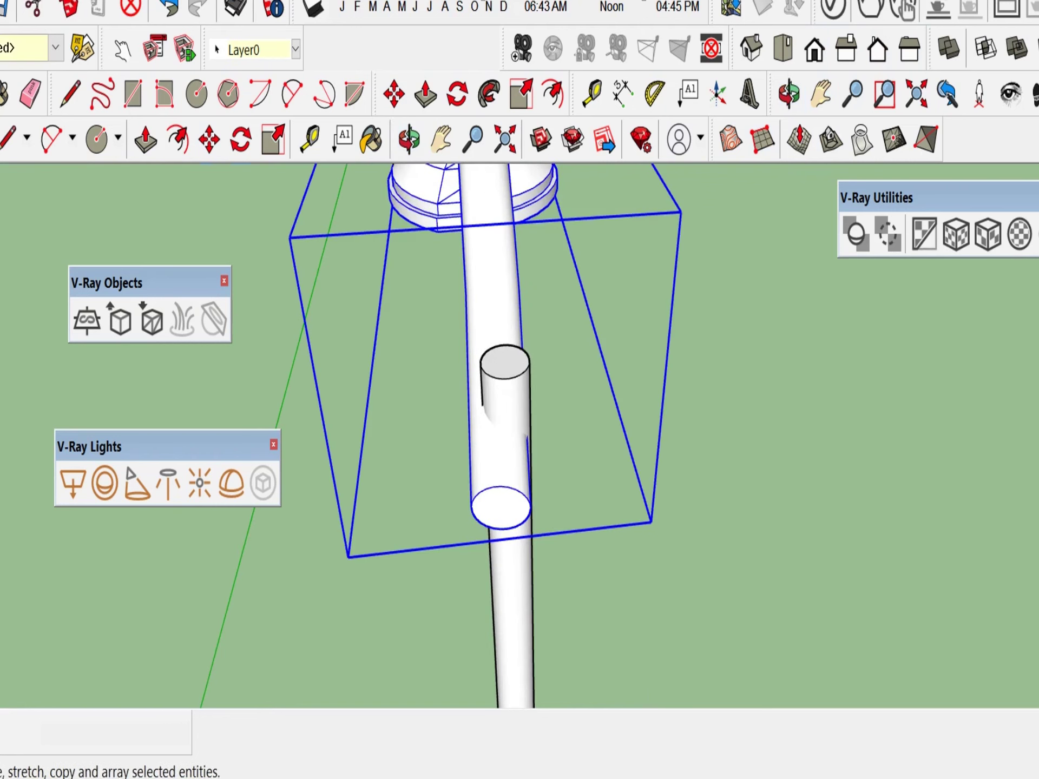
key("m")
left_click(492, 463)
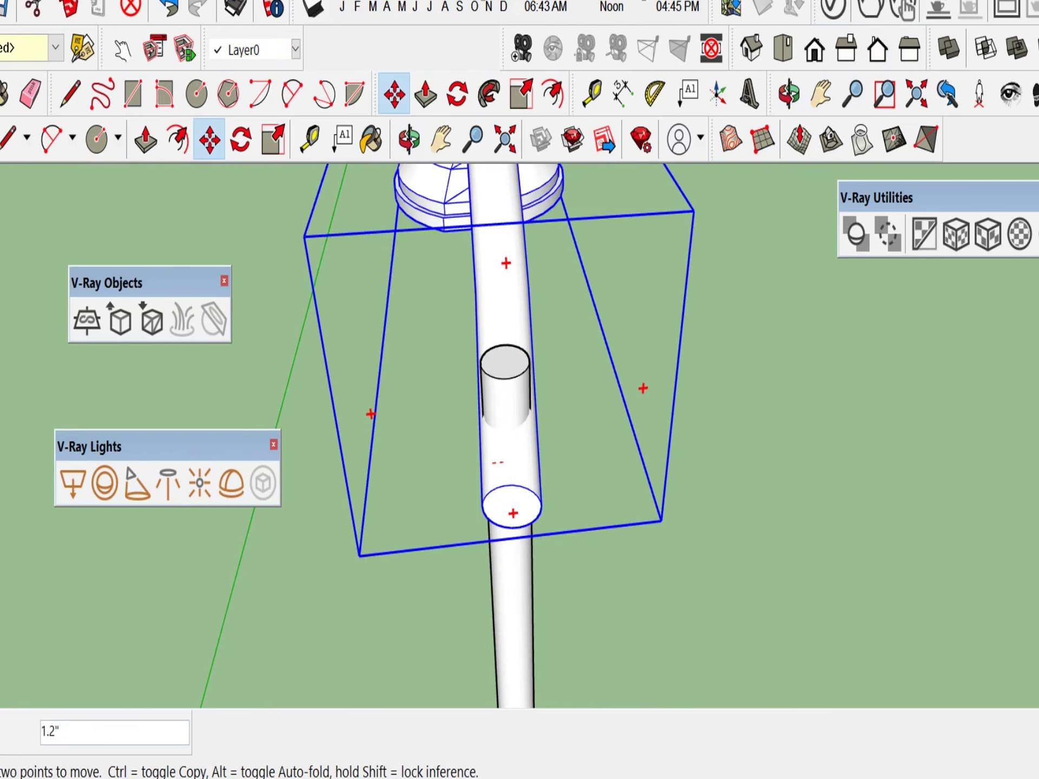
left_click(502, 463)
key("space")
left_click(611, 449)
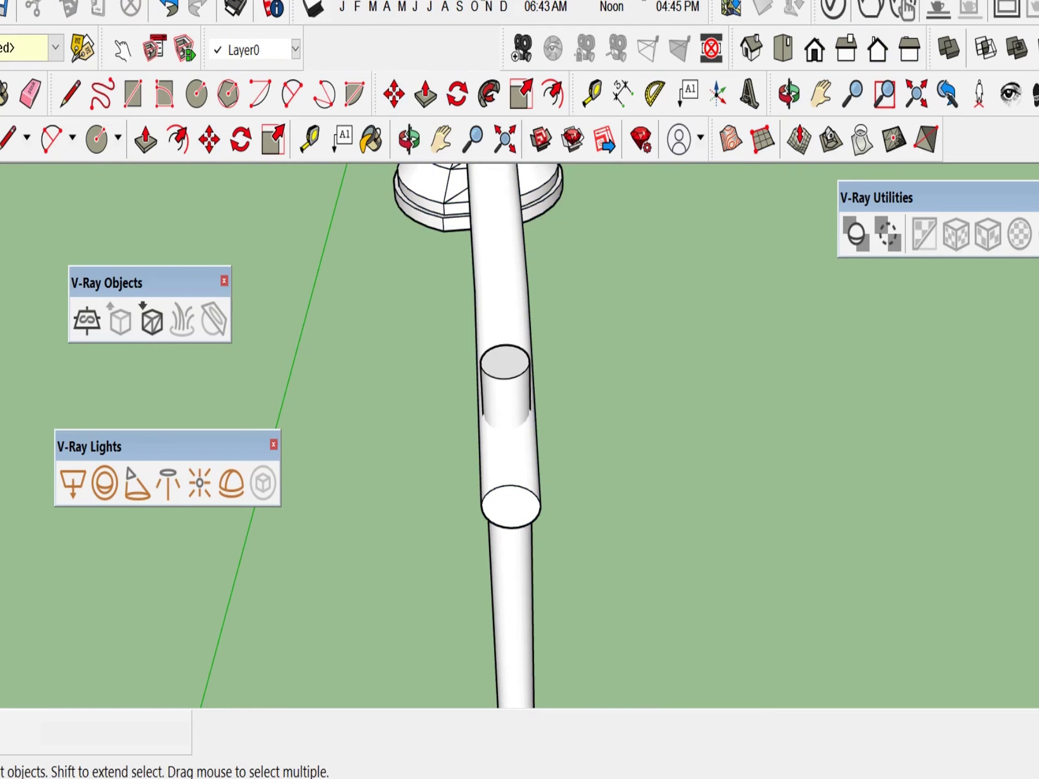
- Examine the assembled street light in isometric, top, front and right views
left_click(751, 49)
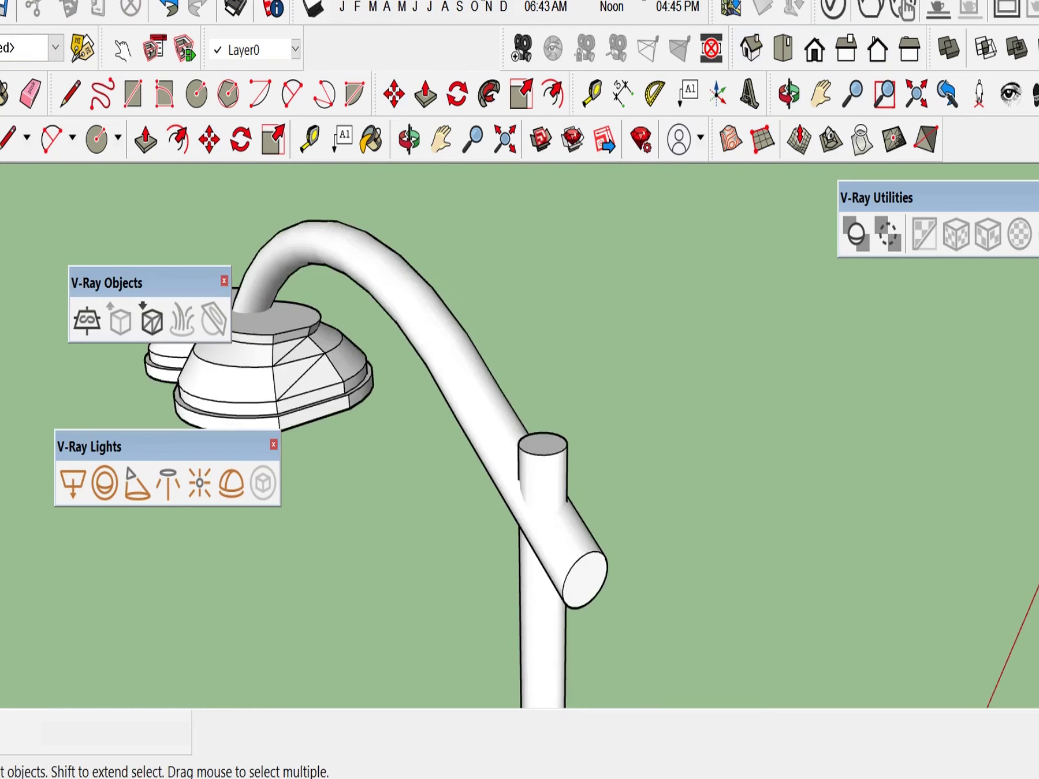
scroll(749, 346, "up", 2)
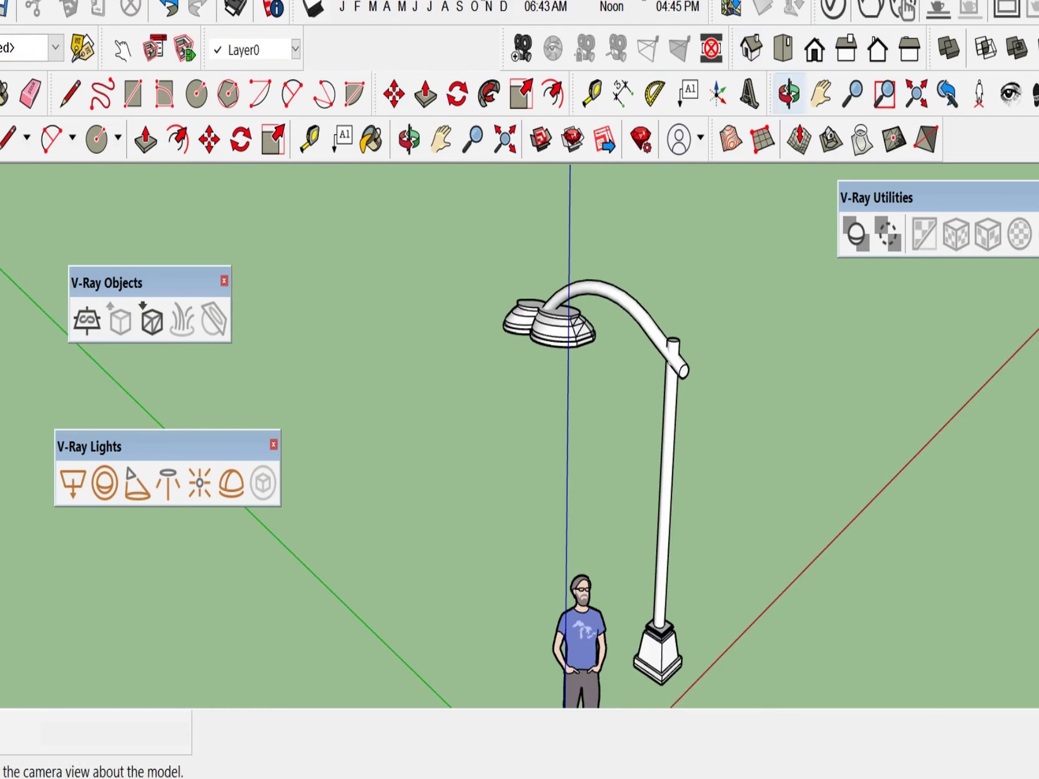
left_click(783, 49)
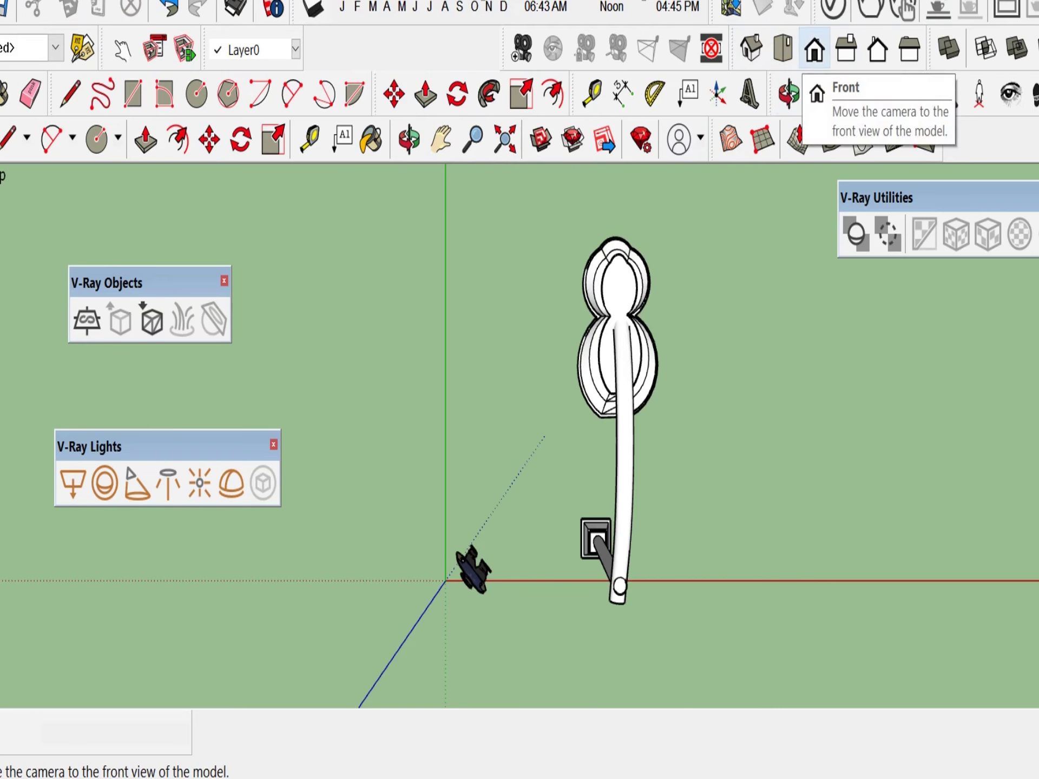
left_click(814, 50)
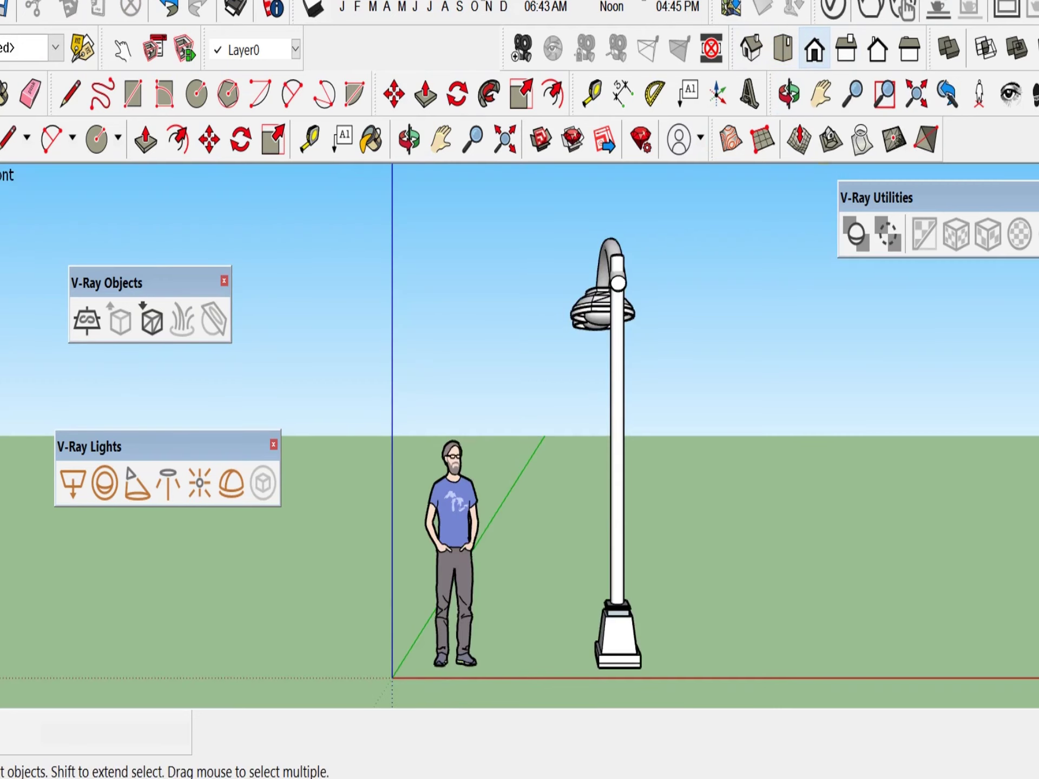
left_click(846, 49)
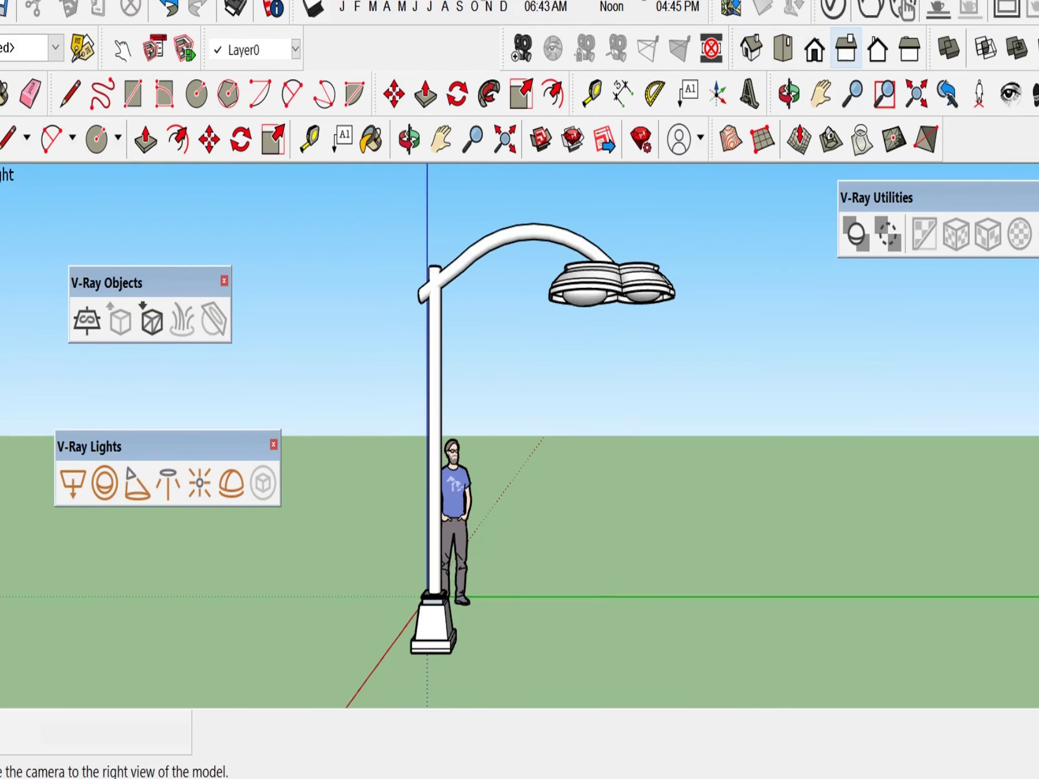
scroll(537, 445, "up", 4)
scroll(501, 514, "down", 5)
scroll(536, 455, "up", 3)
- In right view, scale the arm and lamp component down from its lower lamp-side corner
left_click(616, 304)
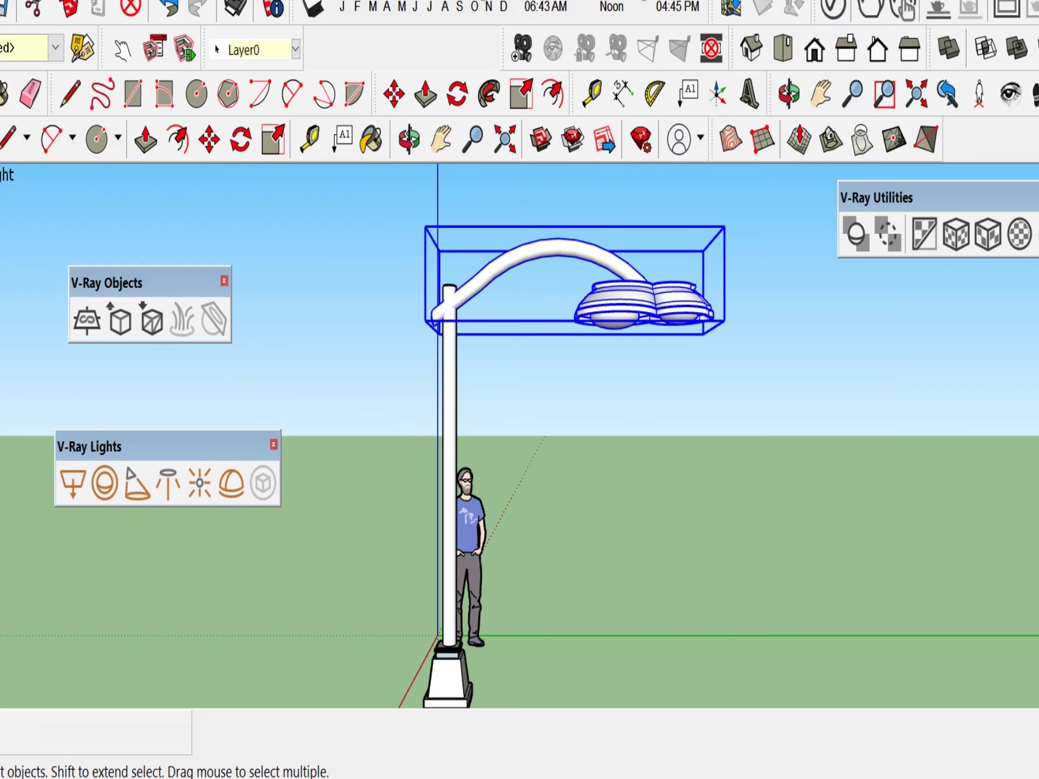
key("s")
left_click_drag(724, 321, 604, 292)
scroll(509, 265, "up", 3)
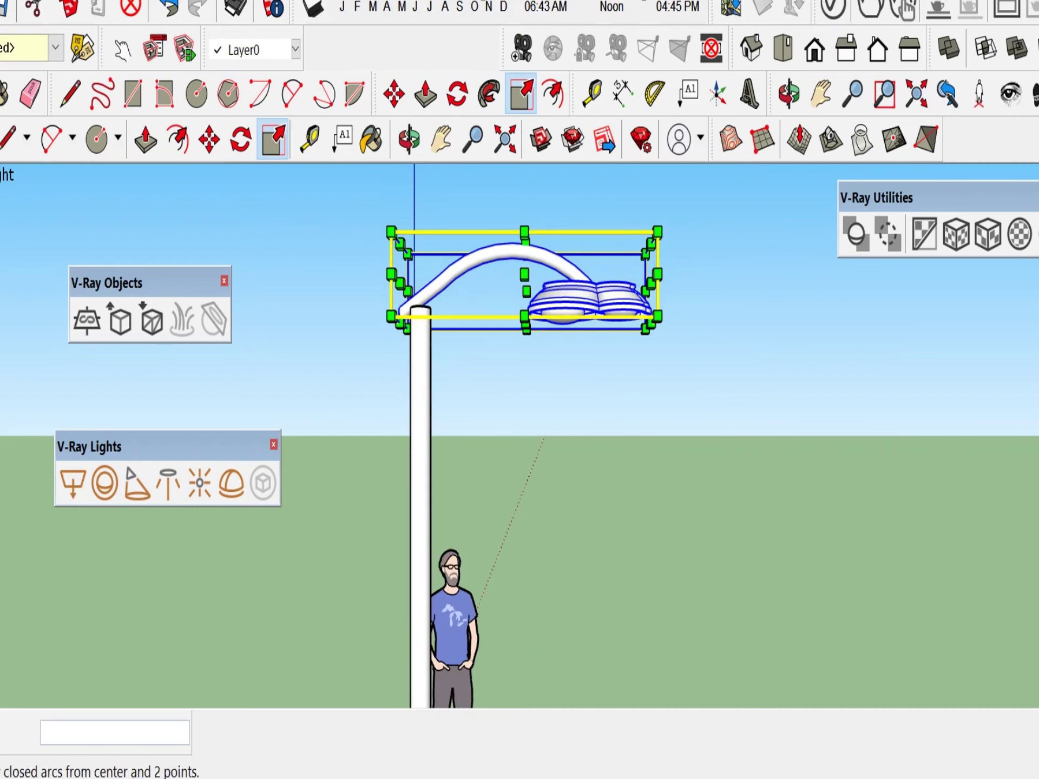
- Lower the arm and lamp component so the arm crosses the pole a little below its top
left_click(209, 140)
left_click_drag(495, 247, 496, 282)
key("space")
left_click(687, 441)
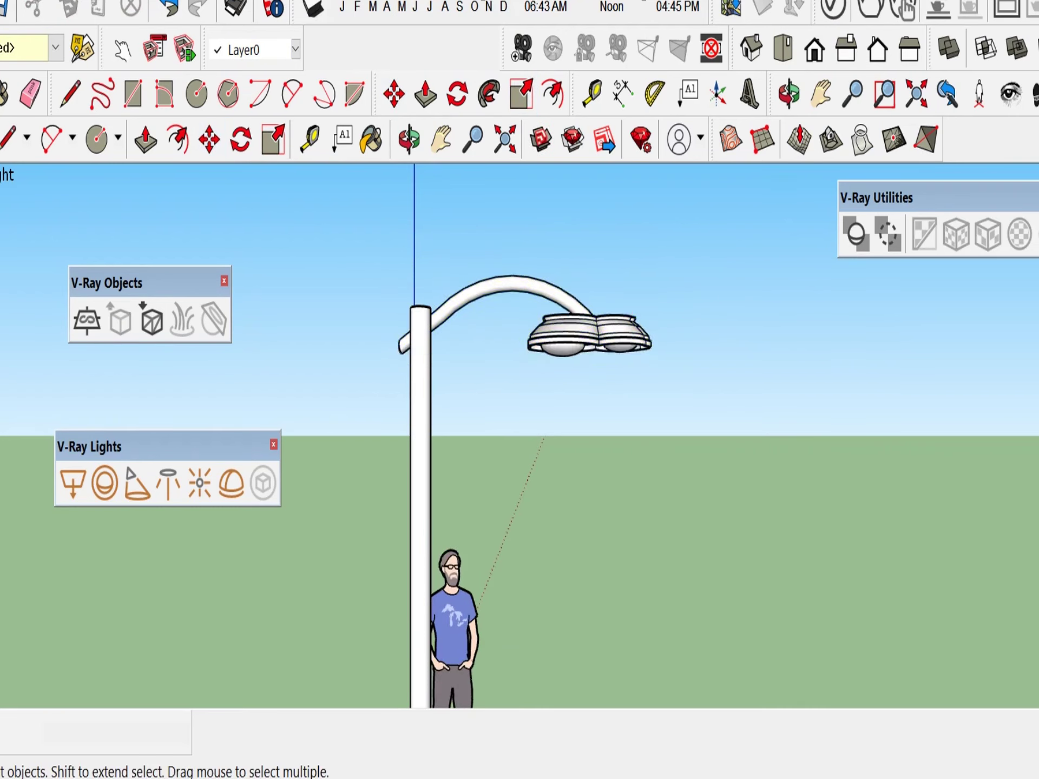
- In top view, move the arm and lamp component about 6.7" along the red axis back in line with the pole
scroll(686, 441, "down", 6)
scroll(644, 410, "up", 5)
middle_click_drag(645, 410, 795, 476)
left_click(782, 49)
scroll(606, 465, "up", 2)
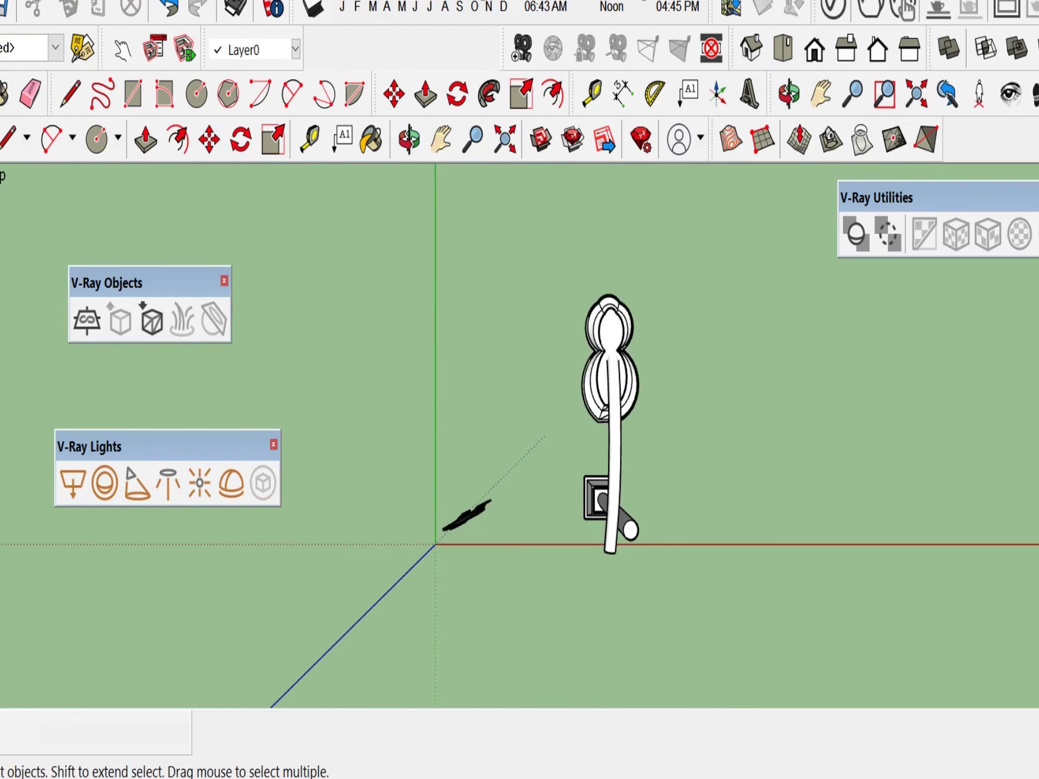
left_click(599, 497)
scroll(595, 487, "up", 2)
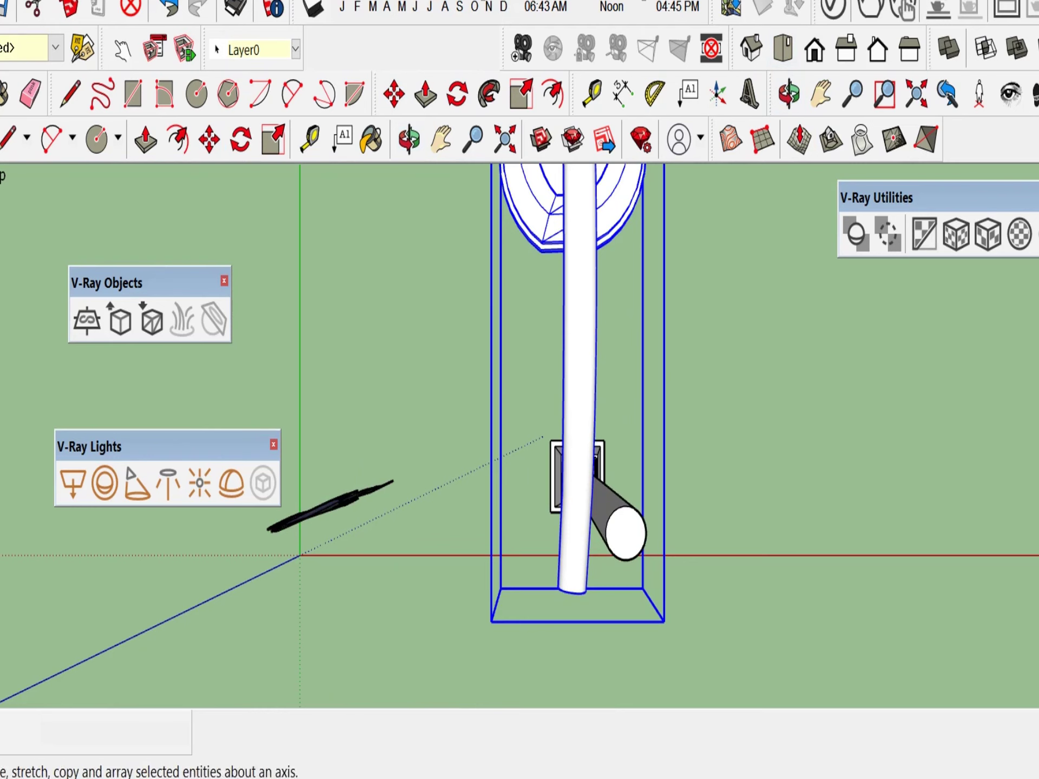
left_click(574, 499)
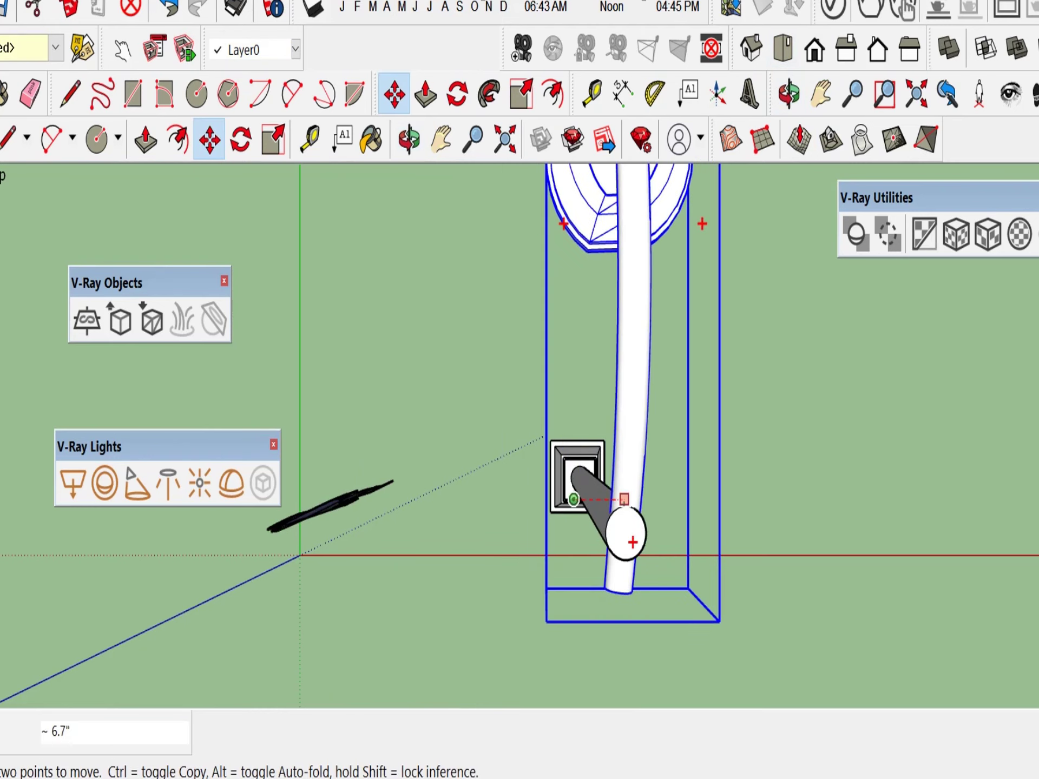
left_click(624, 499)
key("space")
left_click(471, 422)
- Open the pole for editing and extrude its round top face upward about 4.4"
middle_click_drag(471, 422, 622, 260)
scroll(698, 477, "down", 4)
middle_click_drag(671, 465, 730, 303)
middle_click_drag(649, 335, 774, 427)
scroll(637, 284, "up", 6)
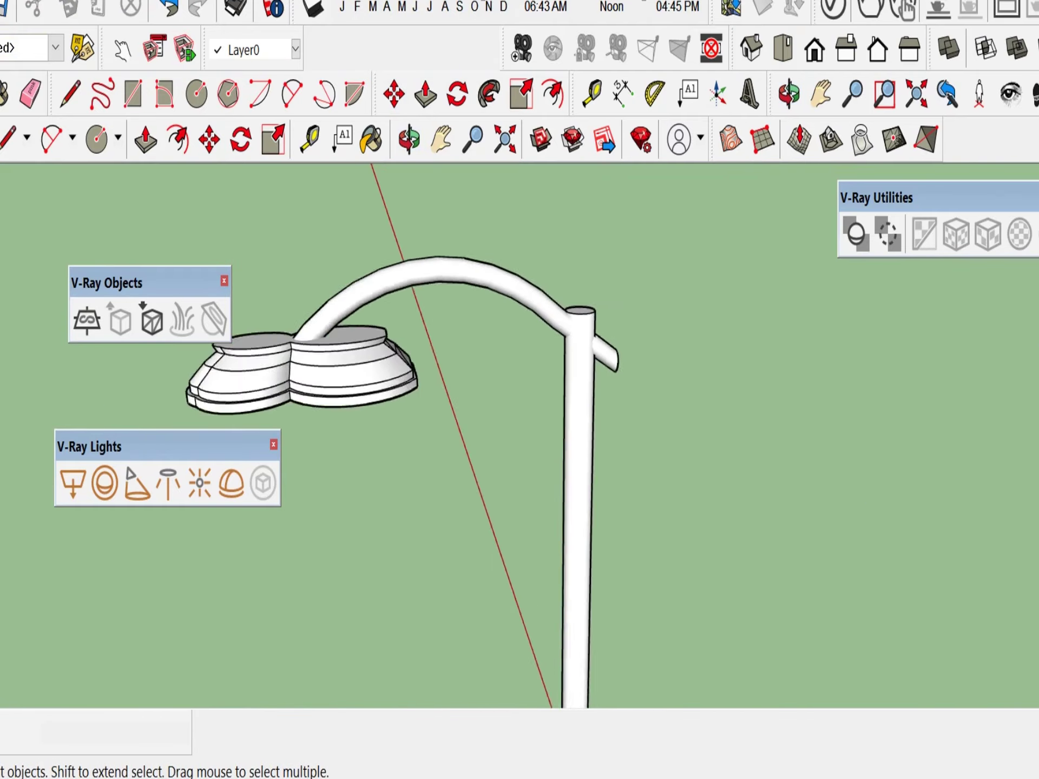
scroll(598, 266, "up", 5)
middle_click_drag(598, 265, 577, 427)
left_click(577, 433)
double_click(577, 433)
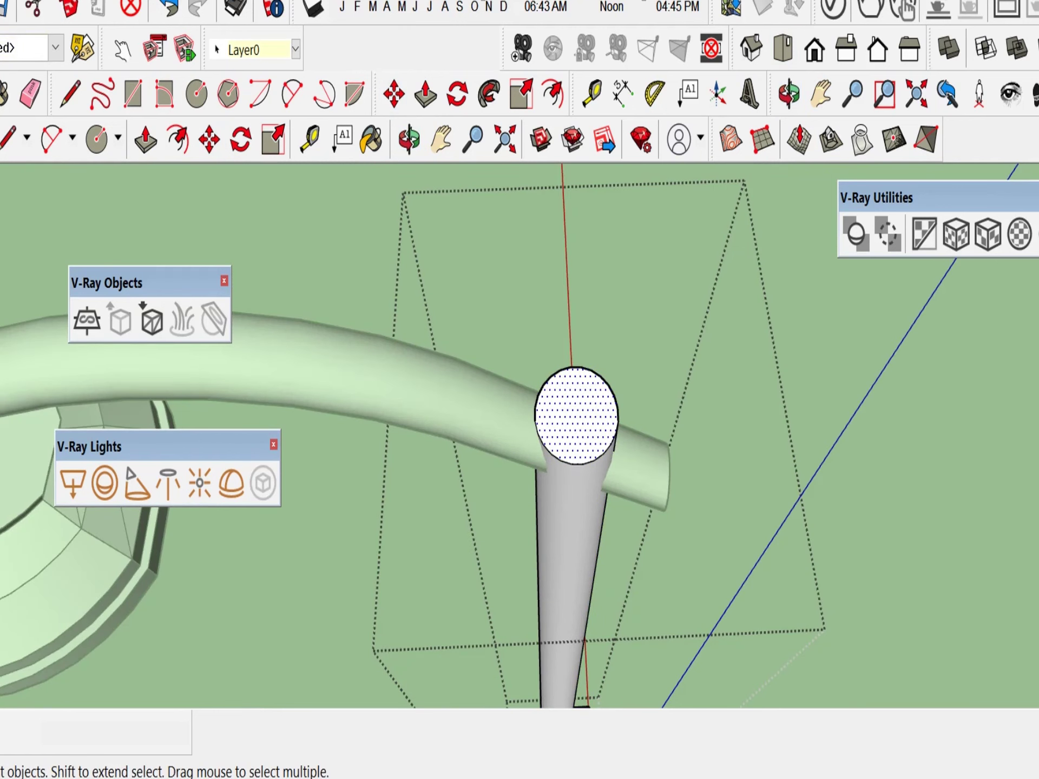
key("p")
left_click(579, 421)
left_click(580, 372)
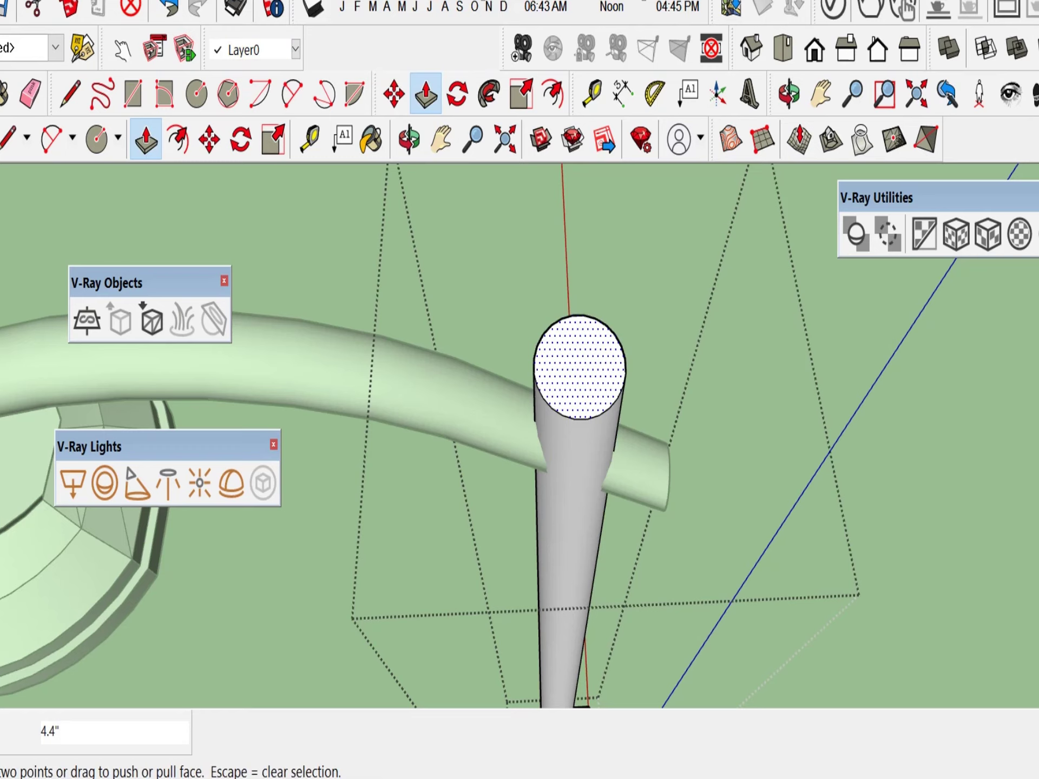